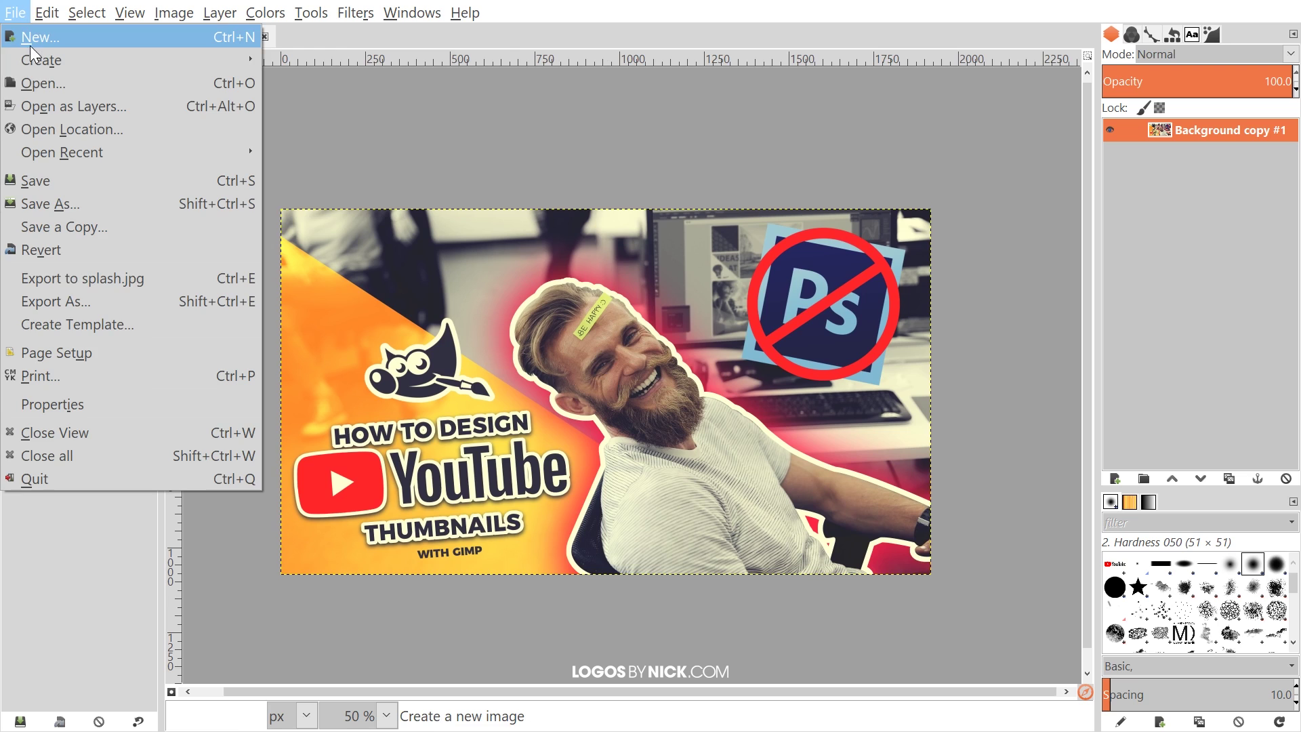
Set the new image's width to 1280 and height to 720 pixels.
{"action": "left_click_drag", "start_coordinate": [685, 172], "coordinate": [725, 178]}
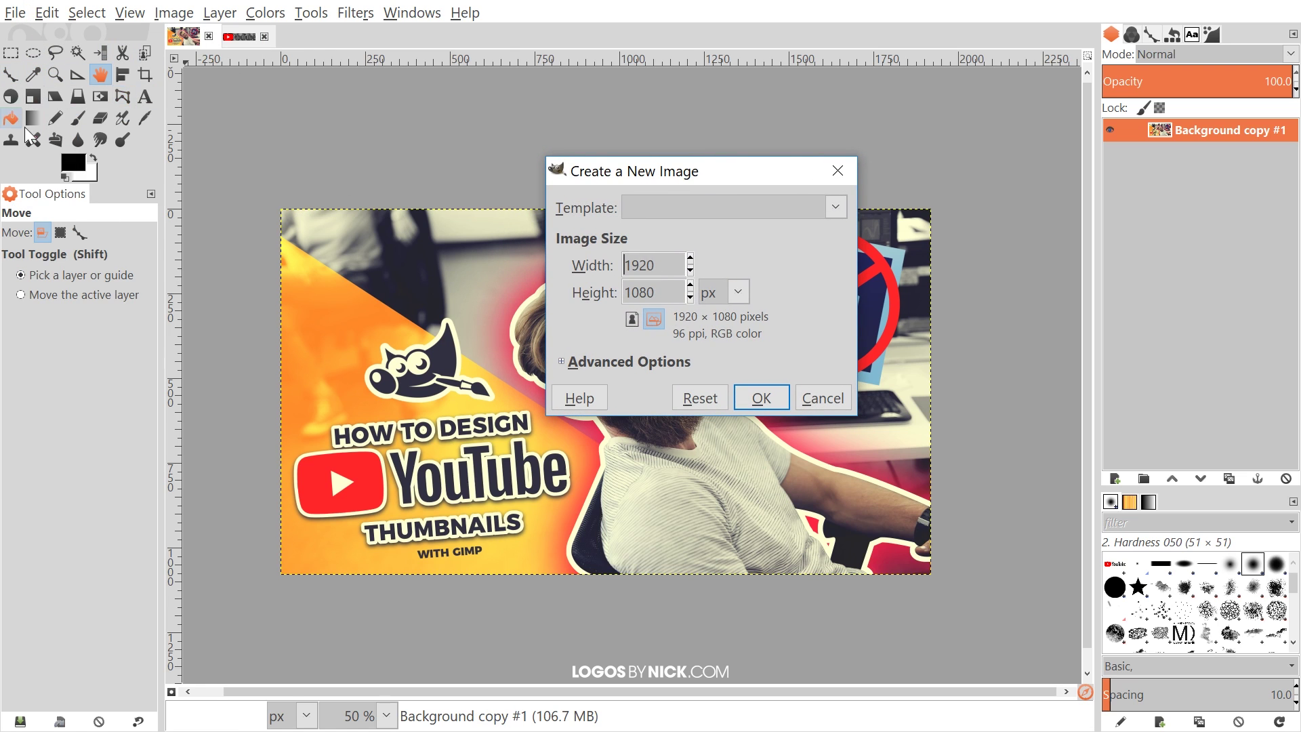
{"action": "left_click_drag", "start_coordinate": [665, 177], "coordinate": [610, 153]}
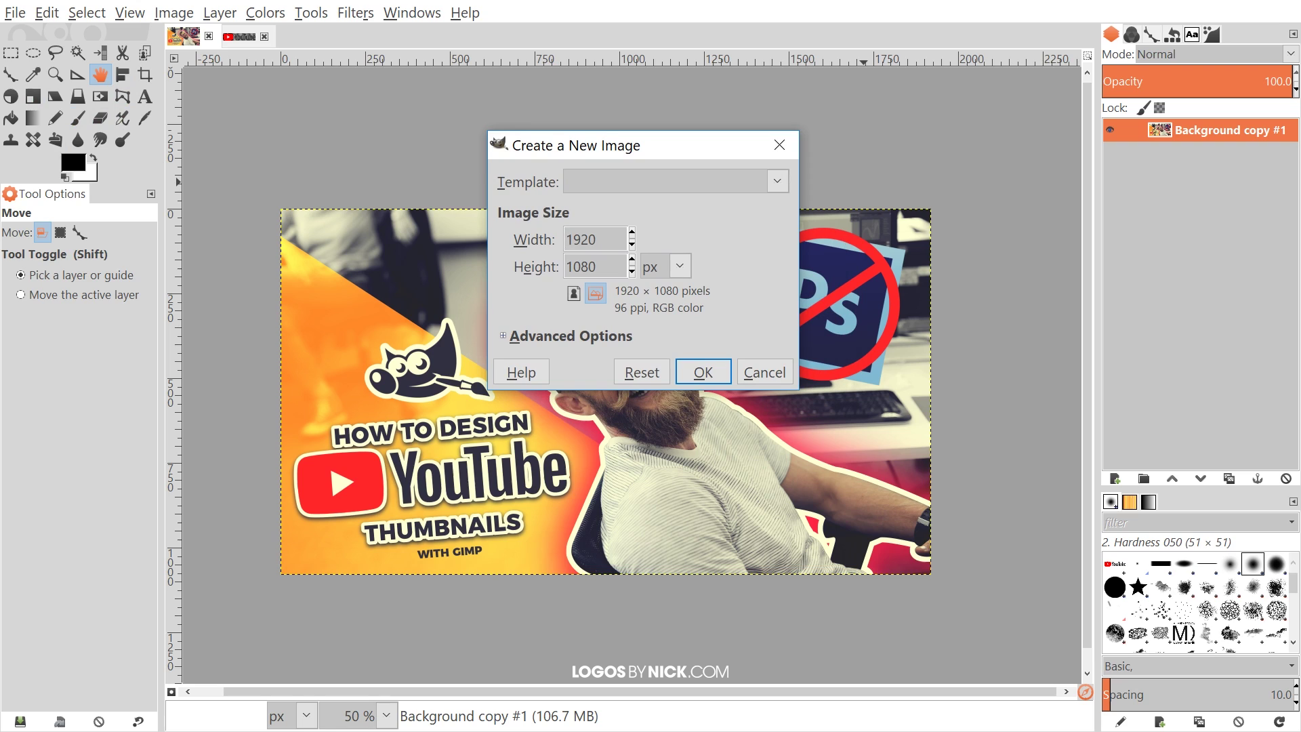
{"action": "key", "text": "alt+w"}
{"action": "type", "text": "1280"}
{"action": "key", "text": "Tab"}
{"action": "type", "text": "720"}
Set Fill with to Transparency under Advanced Options and create the image.
{"action": "left_click", "coordinate": [519, 338]}
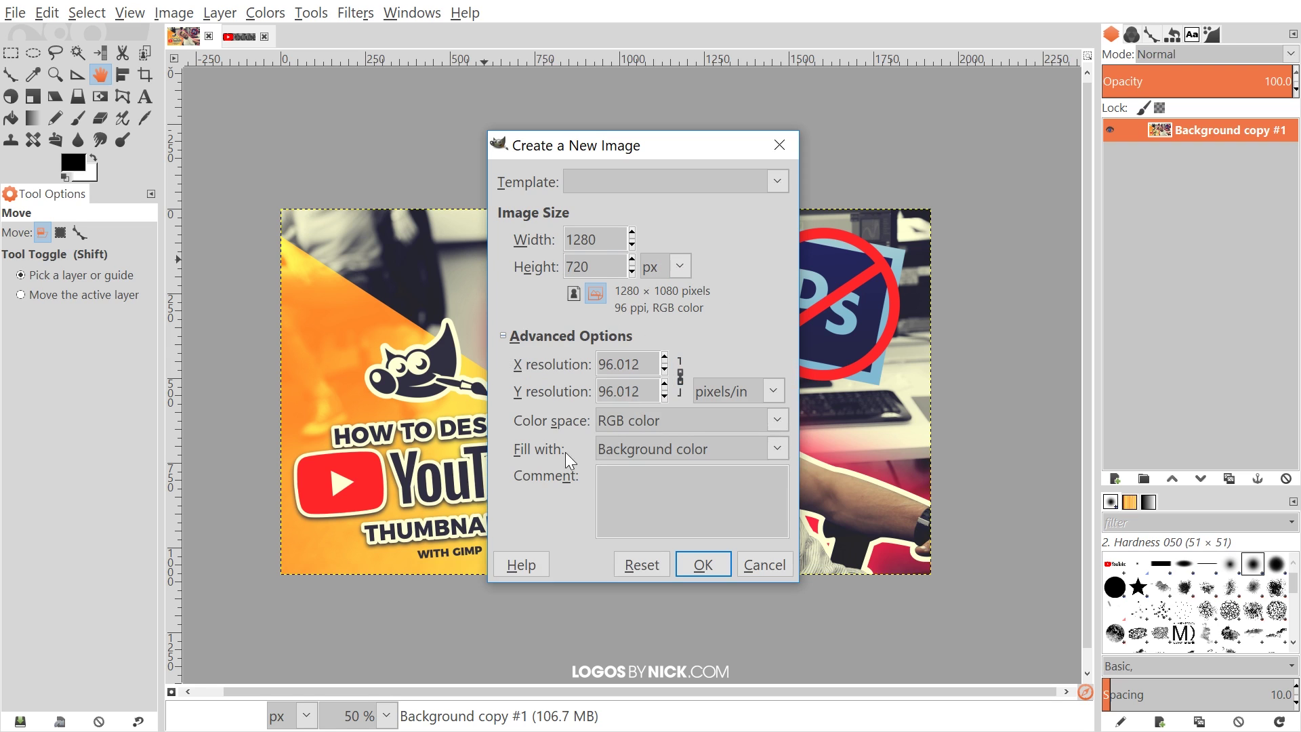
{"action": "left_click", "coordinate": [653, 448]}
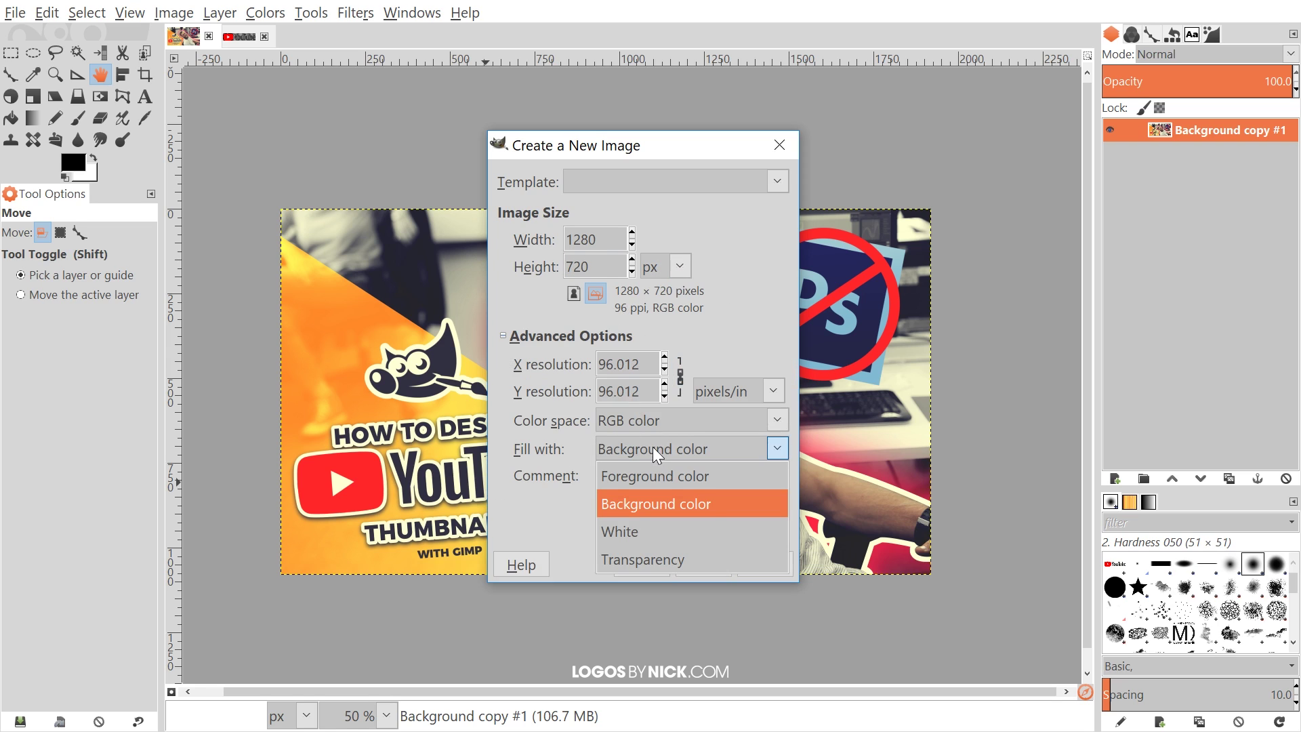
{"action": "left_click", "coordinate": [659, 563]}
{"action": "left_click", "coordinate": [709, 564]}
{"action": "mouse_move", "coordinate": [660, 376]}
{"action": "left_mouse_down"}
{"action": "mouse_move", "coordinate": [678, 375]}
{"action": "mouse_move", "coordinate": [660, 376]}
{"action": "left_mouse_up"}
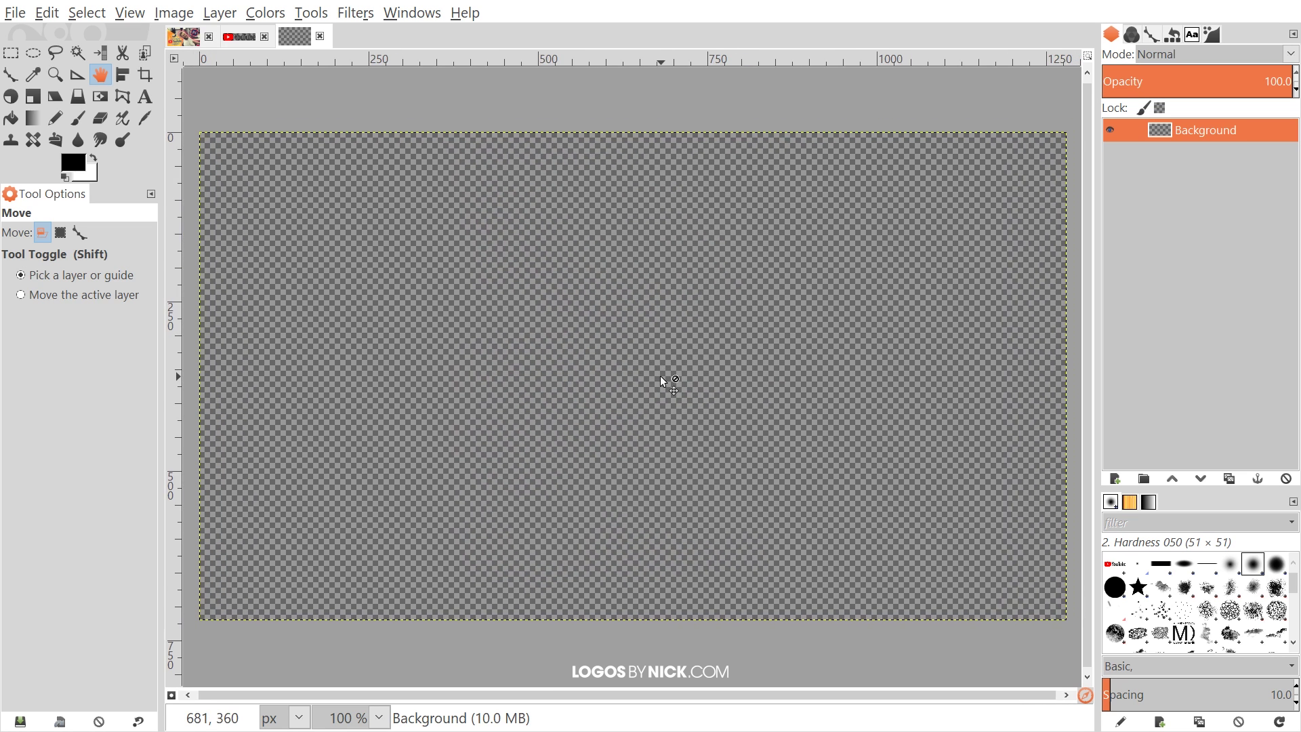
{"action": "scroll", "coordinate": [739, 268], "scroll_direction": "down", "scroll_amount": 1}
{"action": "scroll", "coordinate": [734, 269], "scroll_direction": "right", "scroll_amount": 1}
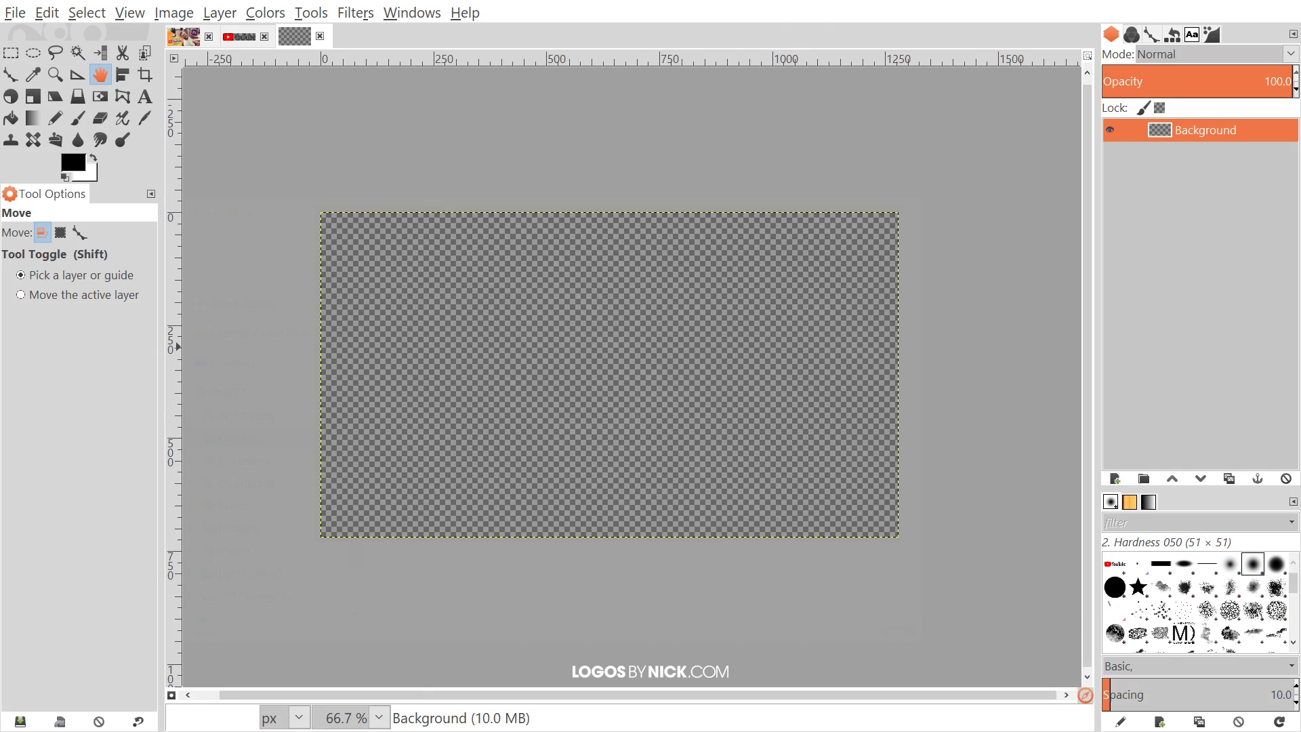
{"action": "key", "text": "alt+Tab"}
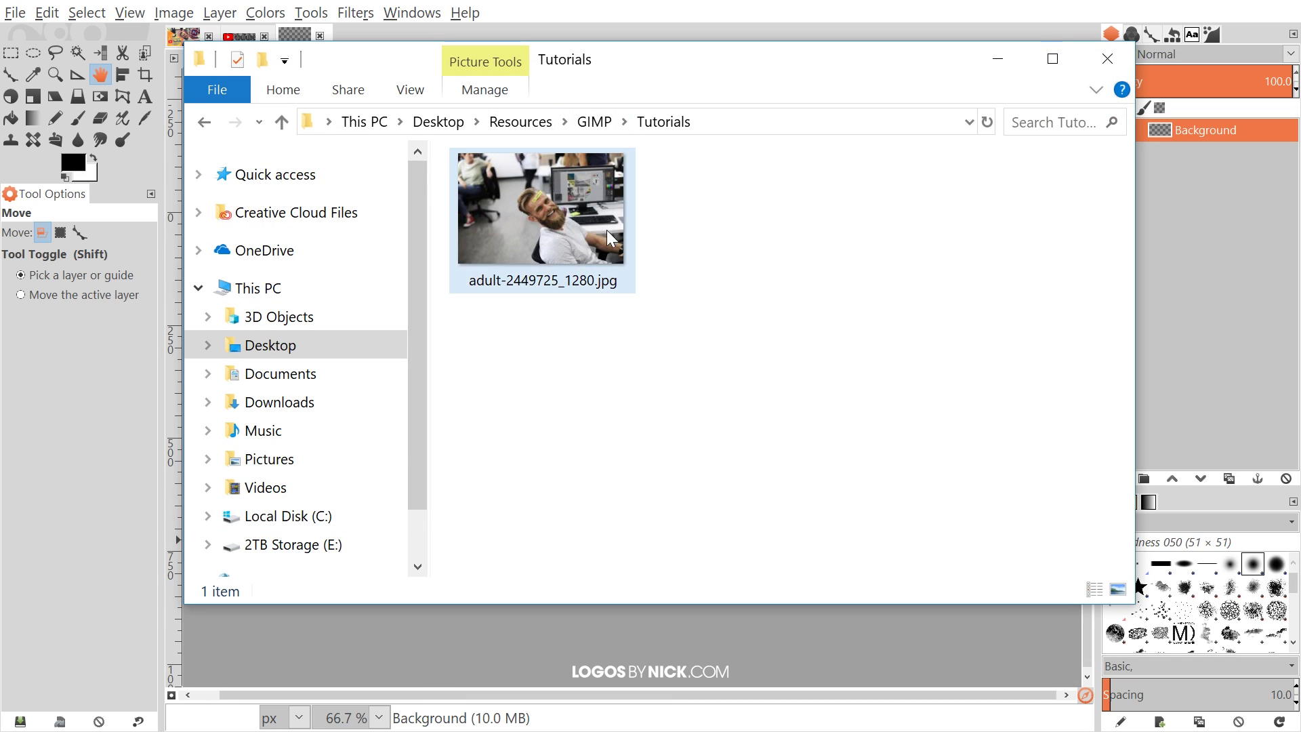
Open adult-2449725_1280.jpg with GNU Image Manipulation Program, then minimize Explorer.
{"action": "left_click_drag", "start_coordinate": [671, 66], "coordinate": [662, 74]}
{"action": "mouse_move", "coordinate": [575, 175]}
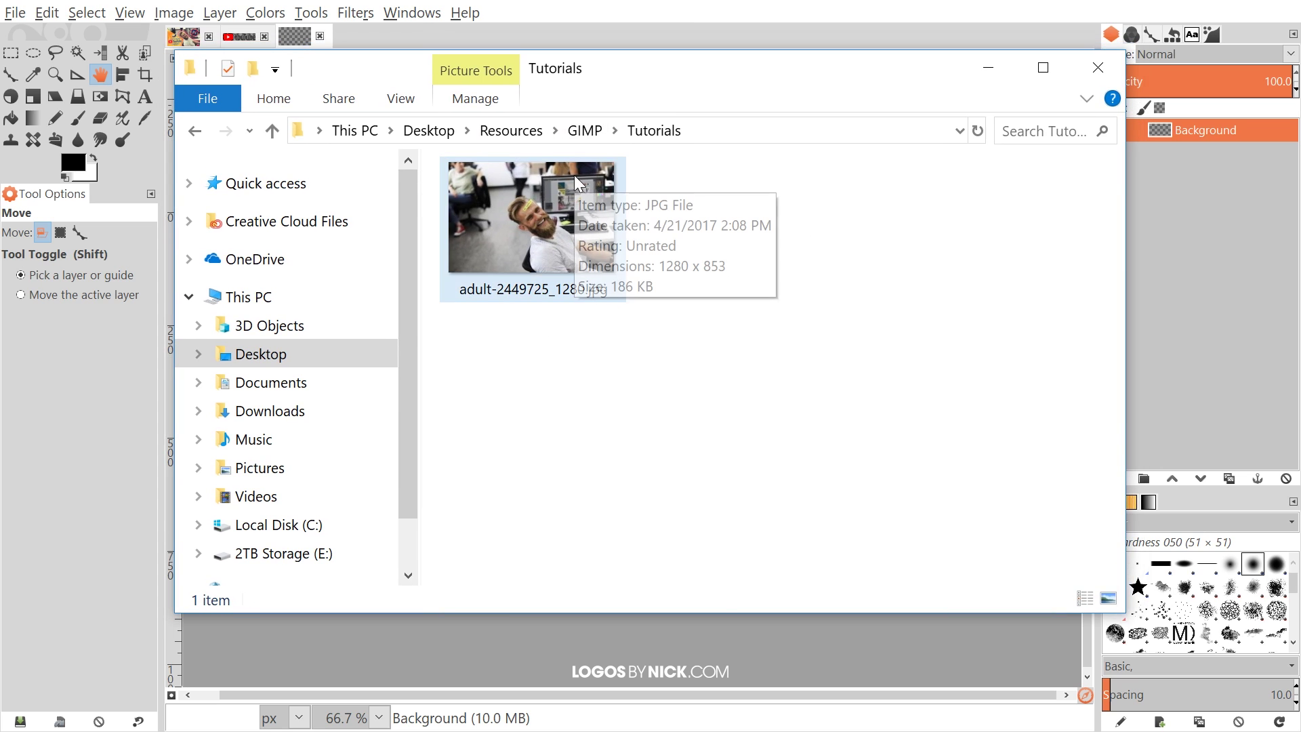
{"action": "right_click", "coordinate": [559, 206]}
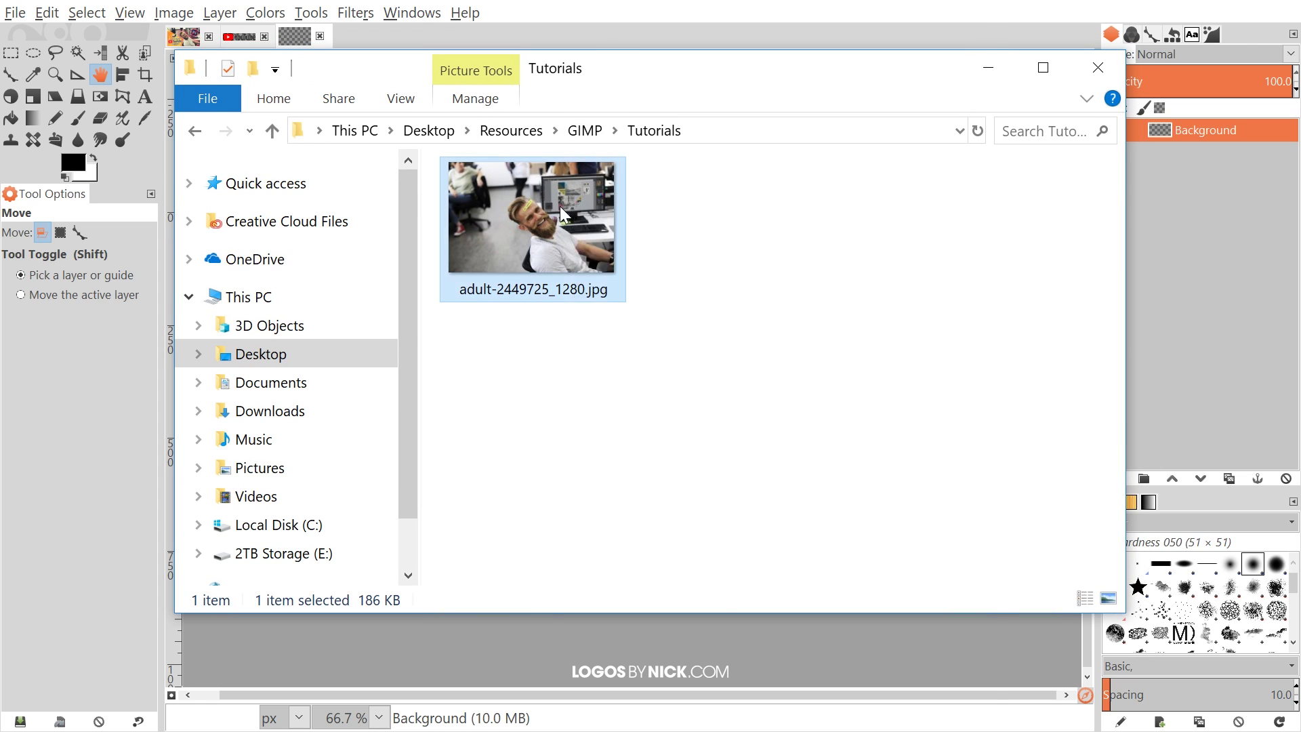
{"action": "mouse_move", "coordinate": [729, 384]}
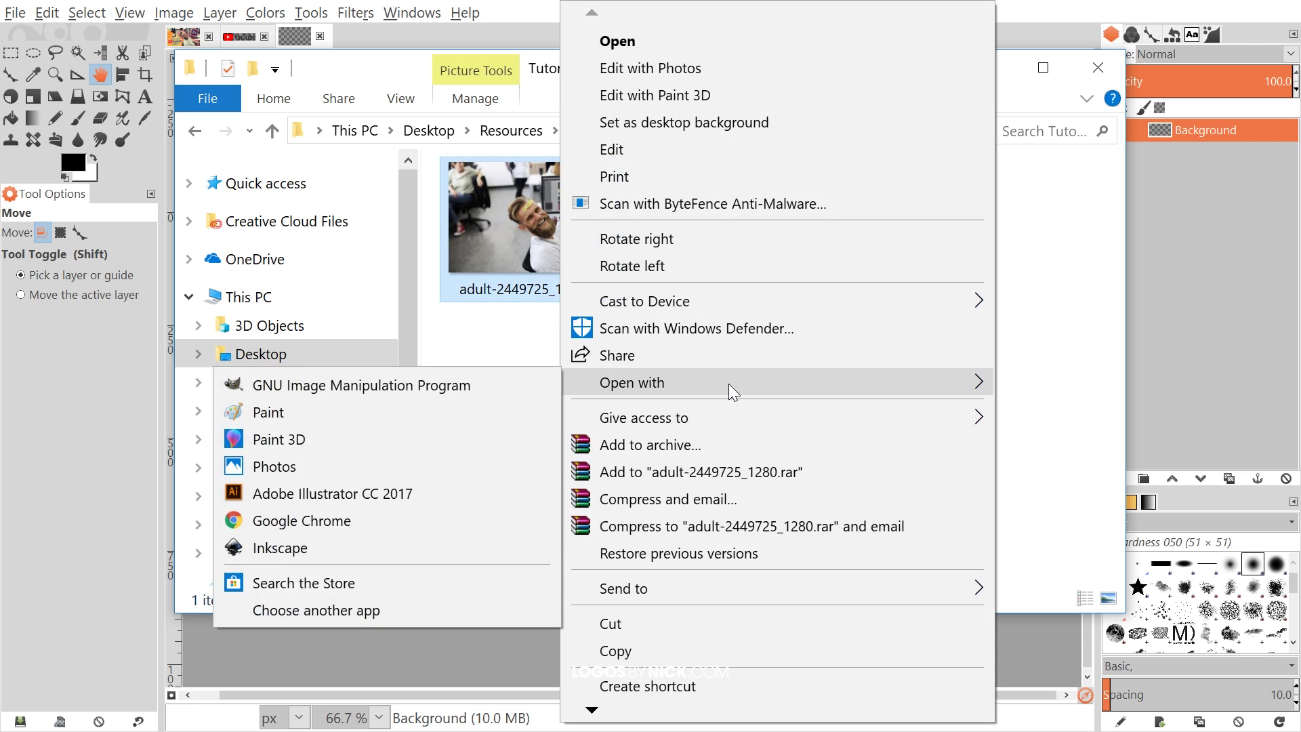
{"action": "left_click", "coordinate": [290, 385]}
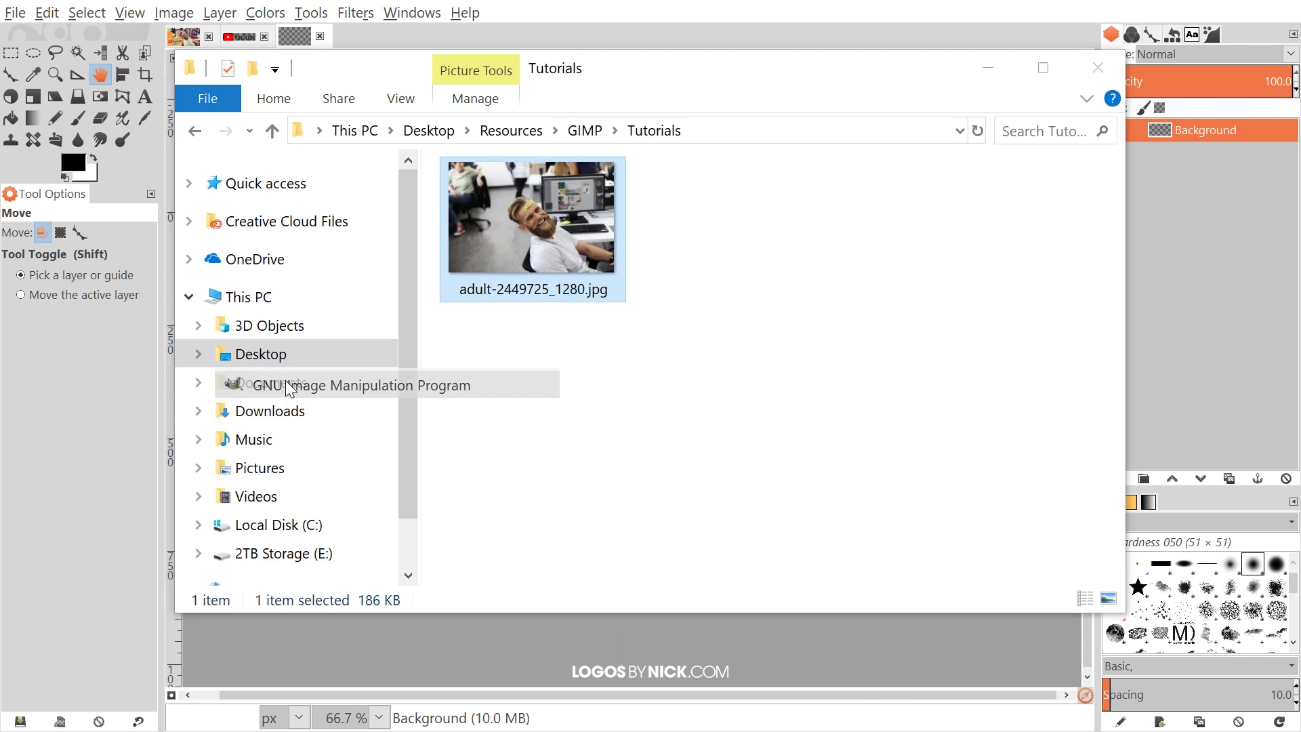
{"action": "left_click", "coordinate": [987, 71]}
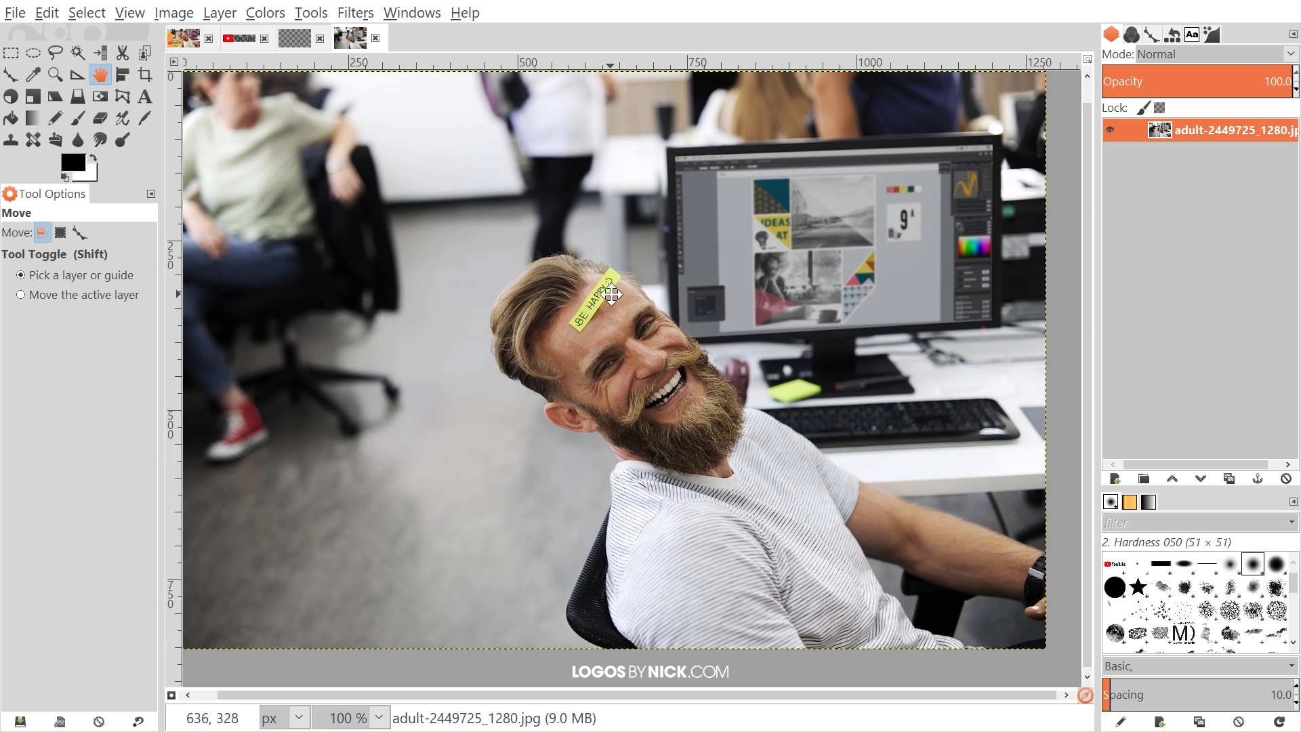
Copy the office photo and paste it into the transparent image as a new layer.
{"action": "left_click", "coordinate": [44, 13]}
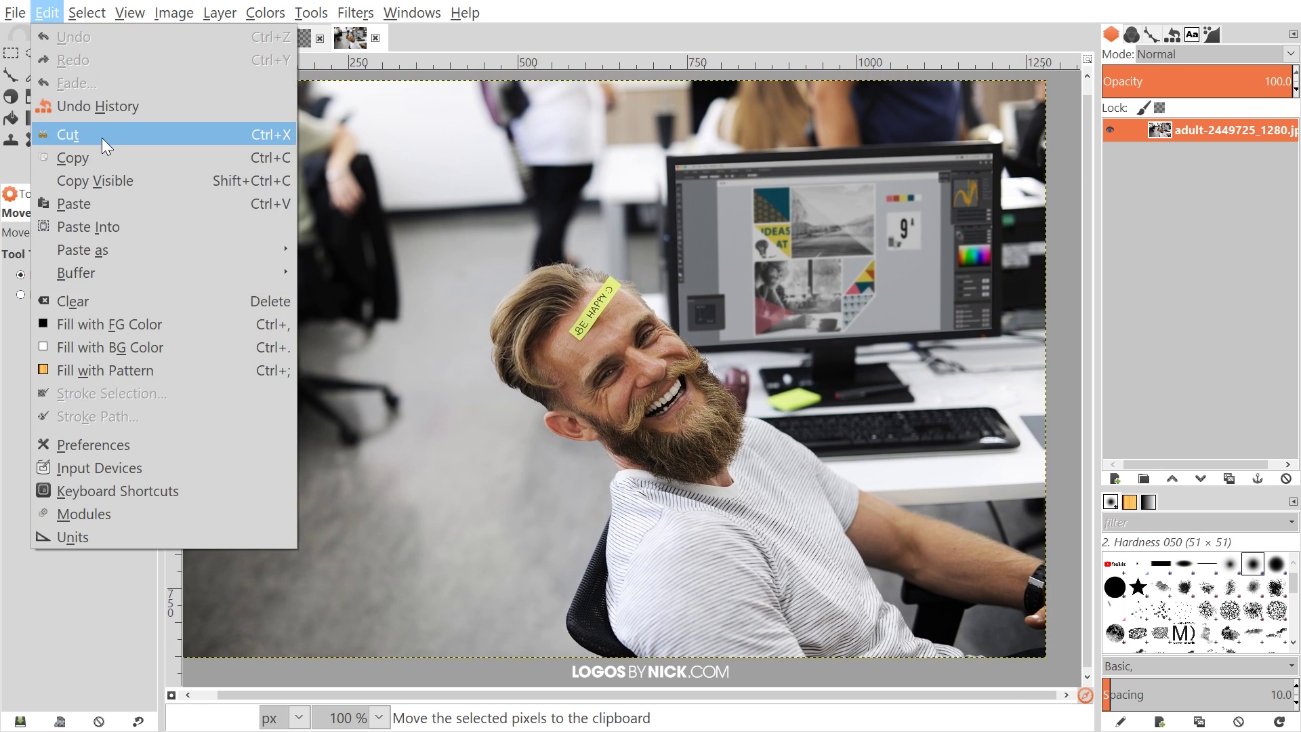
{"action": "left_click", "coordinate": [85, 156]}
{"action": "left_click", "coordinate": [302, 38]}
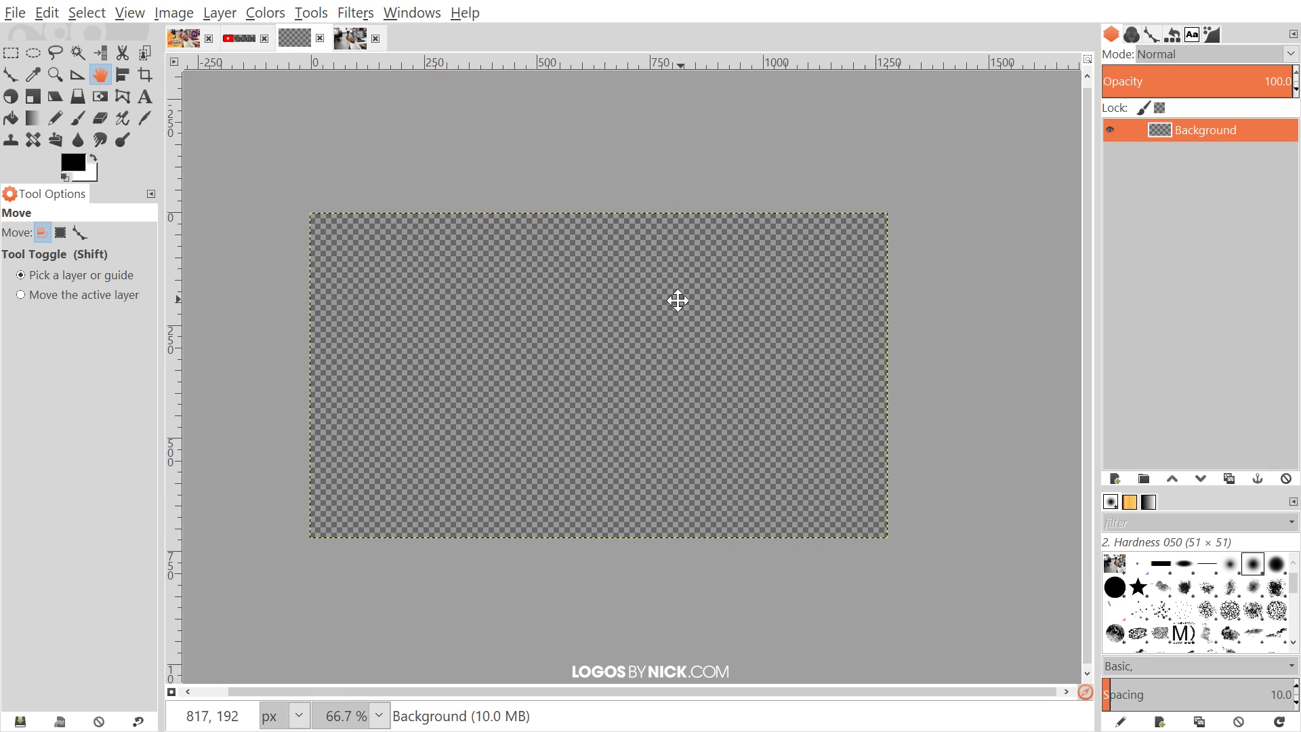
{"action": "left_click", "coordinate": [52, 21]}
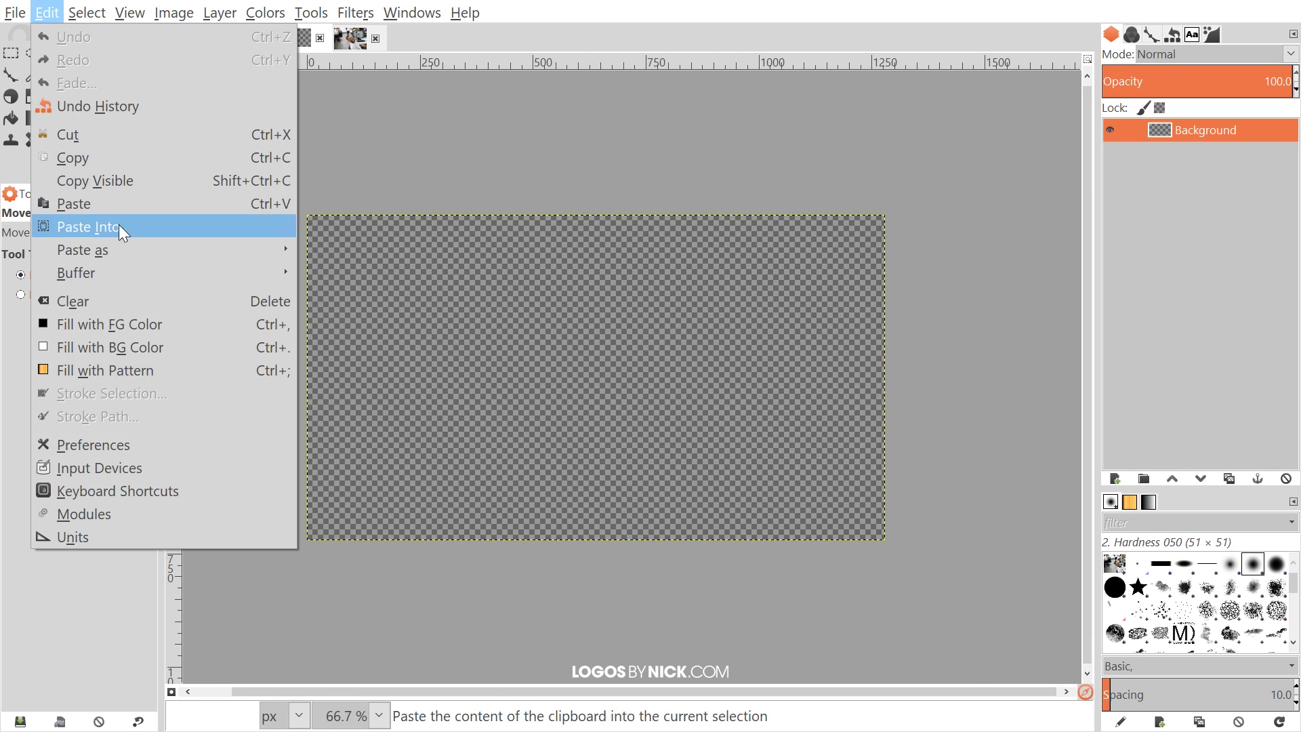
{"action": "mouse_move", "coordinate": [116, 242]}
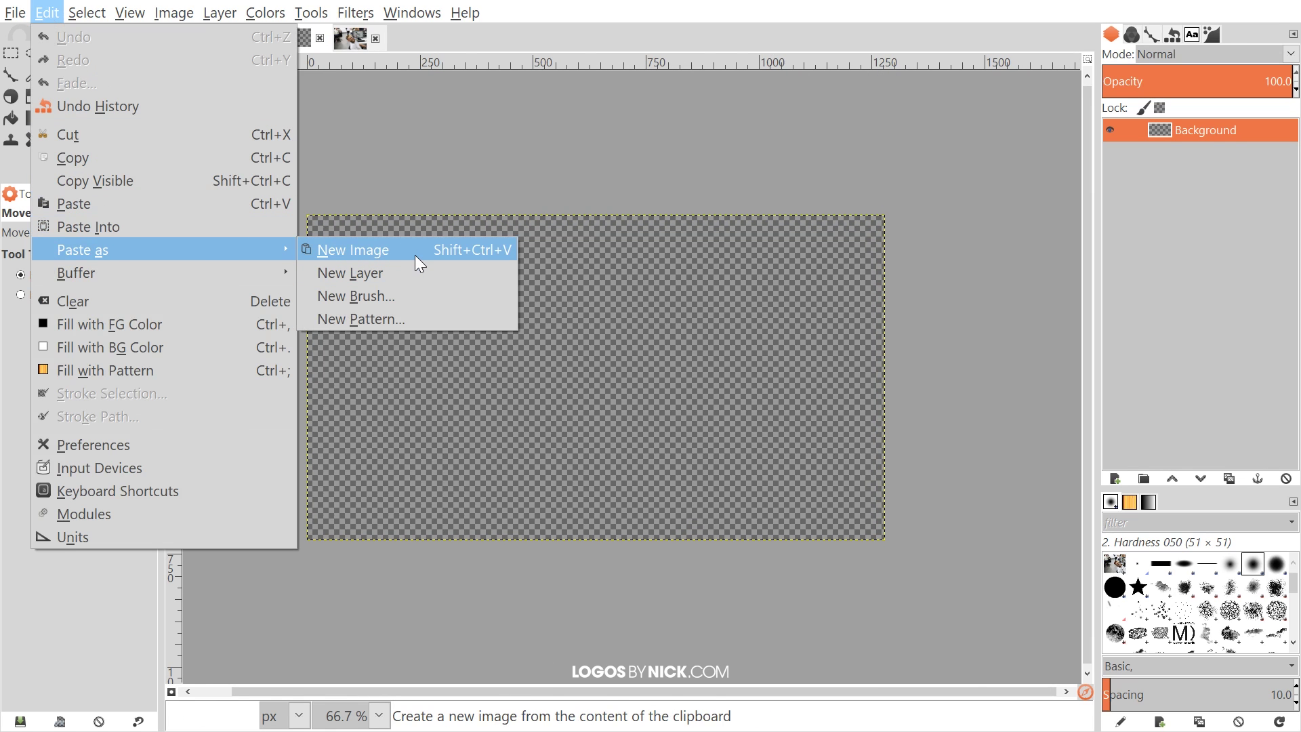
{"action": "left_click", "coordinate": [402, 271]}
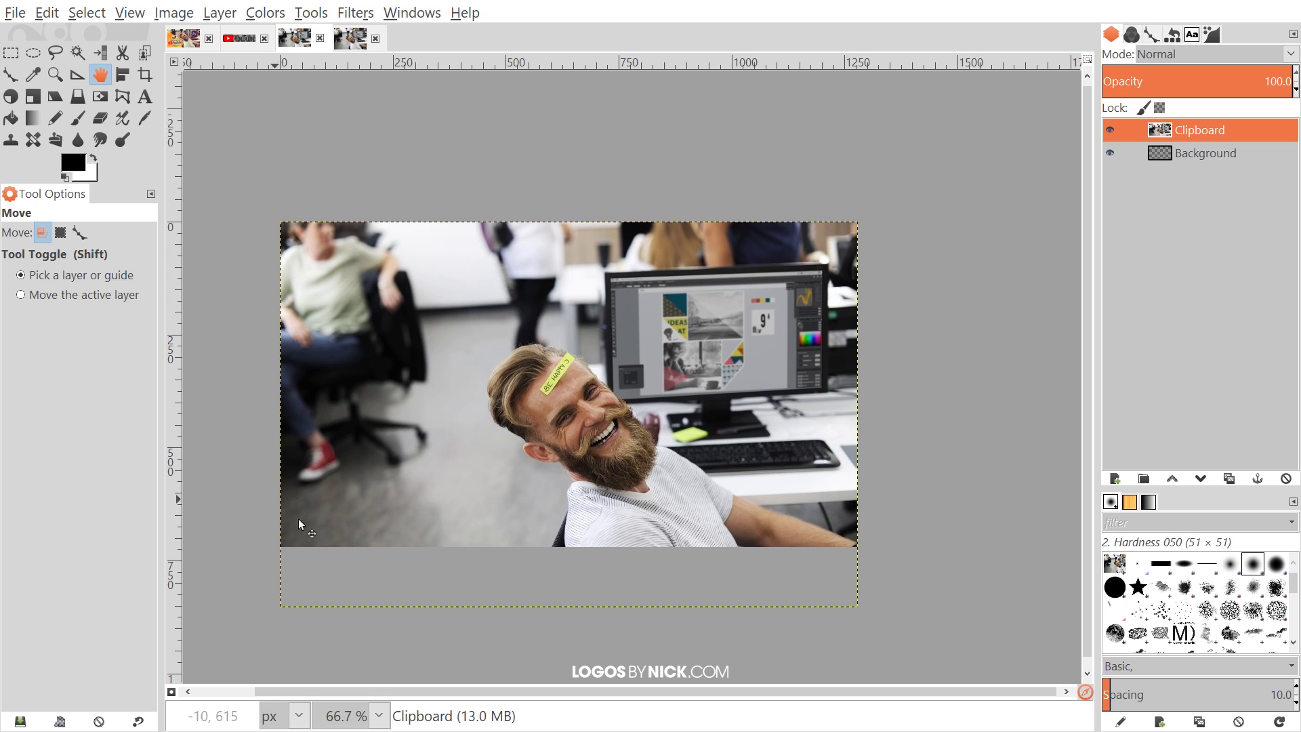
Try scaling the pasted photo layer to 964 × 568, then undo it.
{"action": "left_click", "coordinate": [29, 97]}
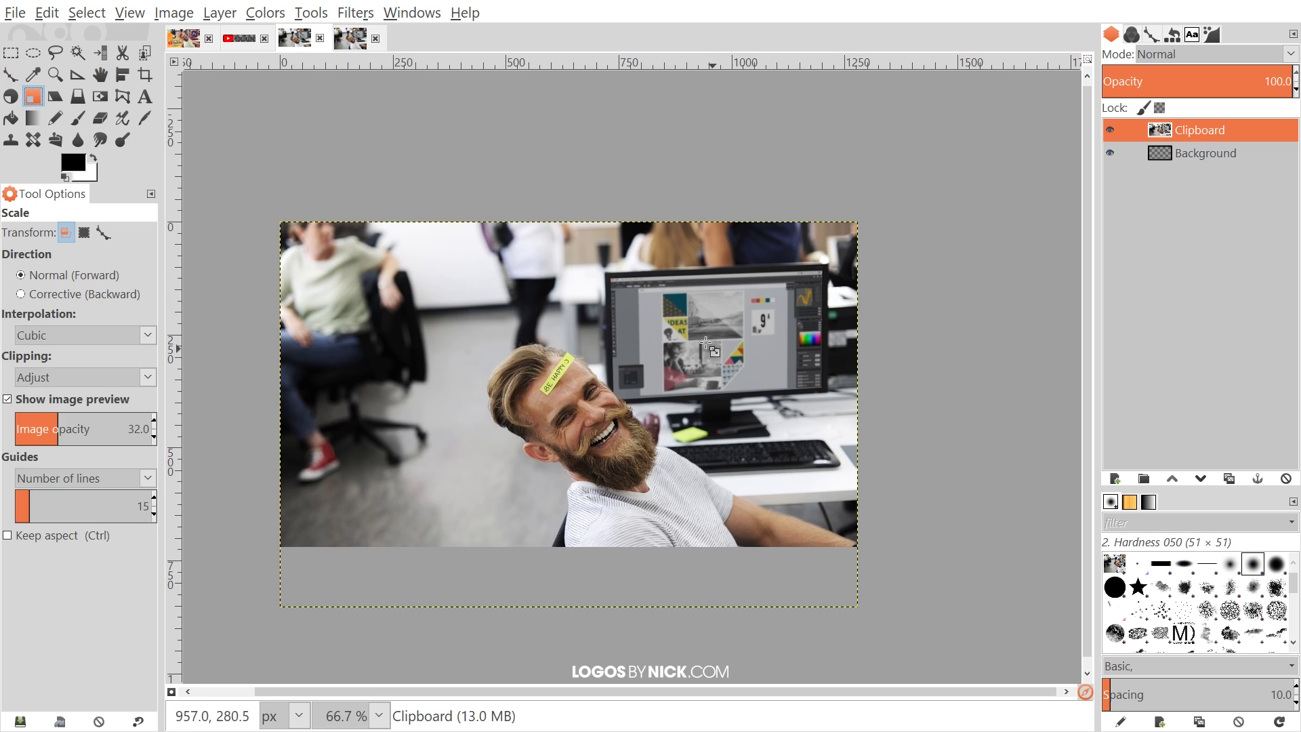
{"action": "left_click", "coordinate": [687, 374]}
{"action": "left_click_drag", "start_coordinate": [858, 608], "coordinate": [719, 479]}
{"action": "key", "text": "ctrl+z"}
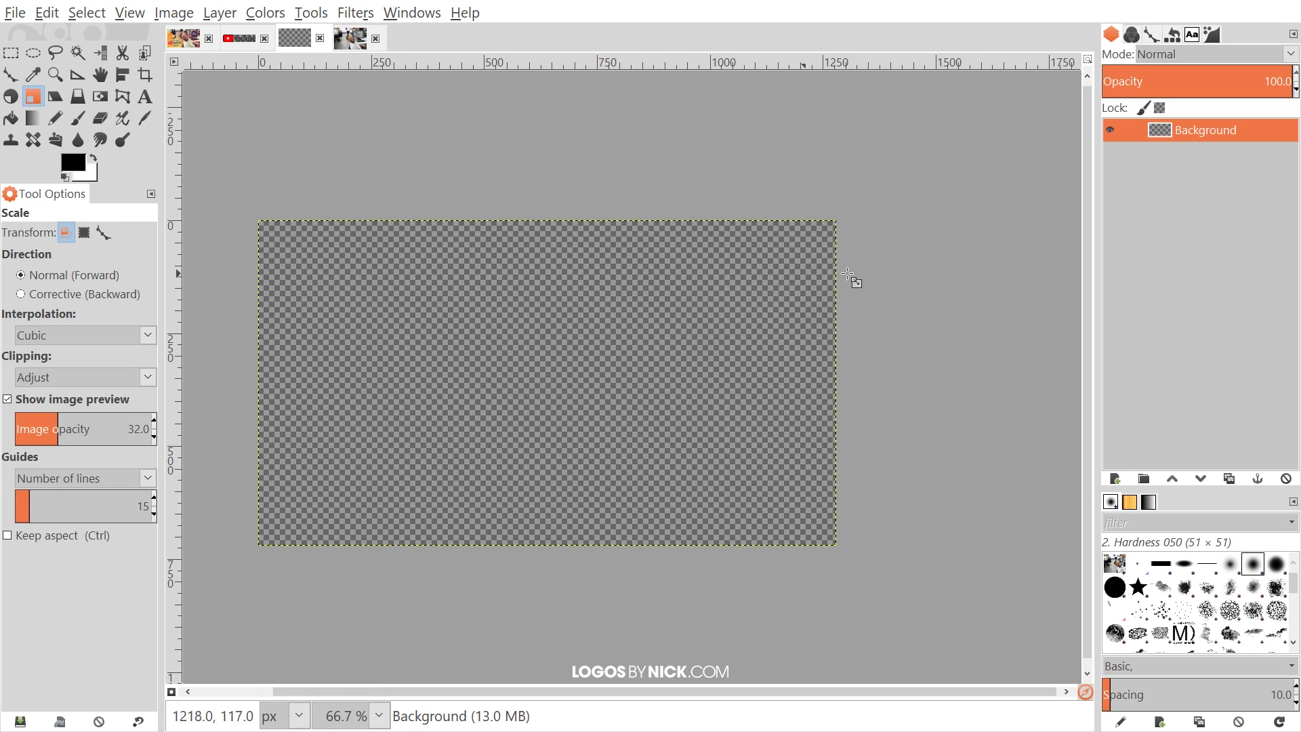
{"action": "scroll", "coordinate": [488, 395], "scroll_direction": "down", "scroll_amount": 1}
{"action": "scroll", "coordinate": [488, 398], "scroll_direction": "up", "scroll_amount": 1}
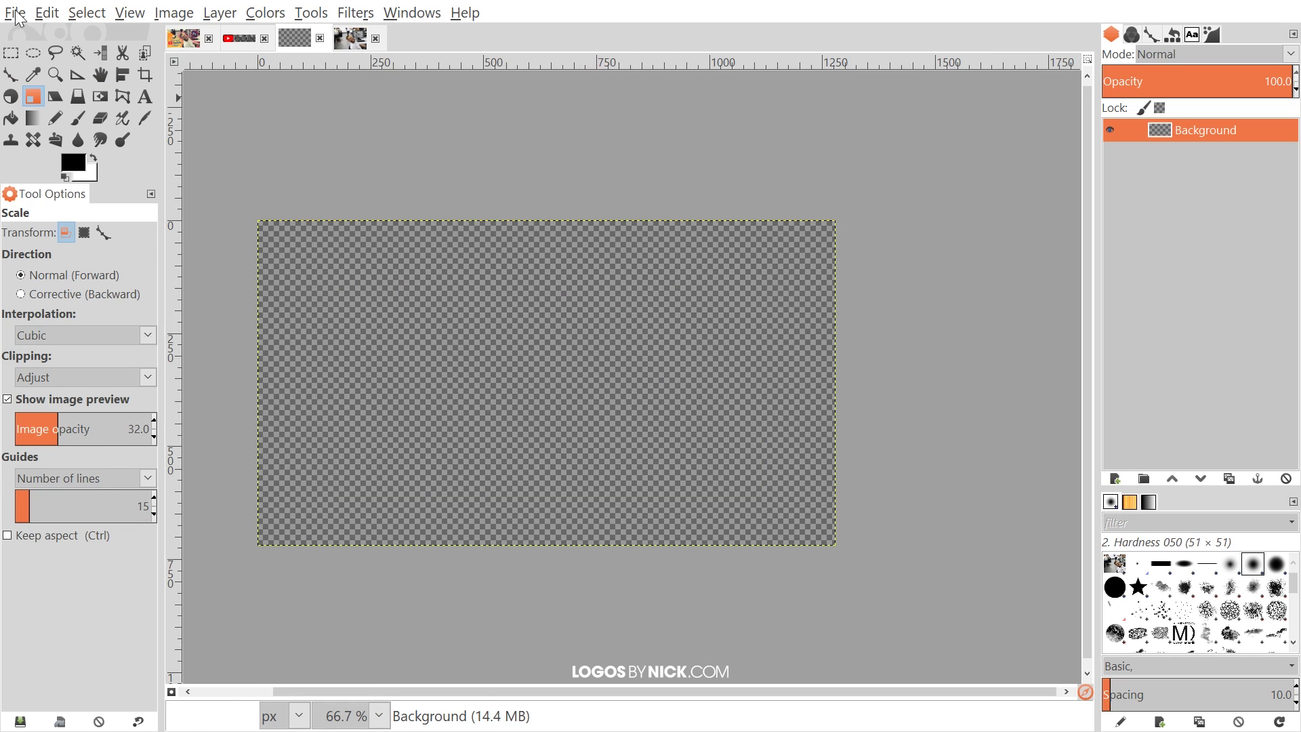
Discard an accidentally pasted new image and paste the photo as a new layer again.
{"action": "left_click", "coordinate": [46, 12]}
{"action": "mouse_move", "coordinate": [119, 248]}
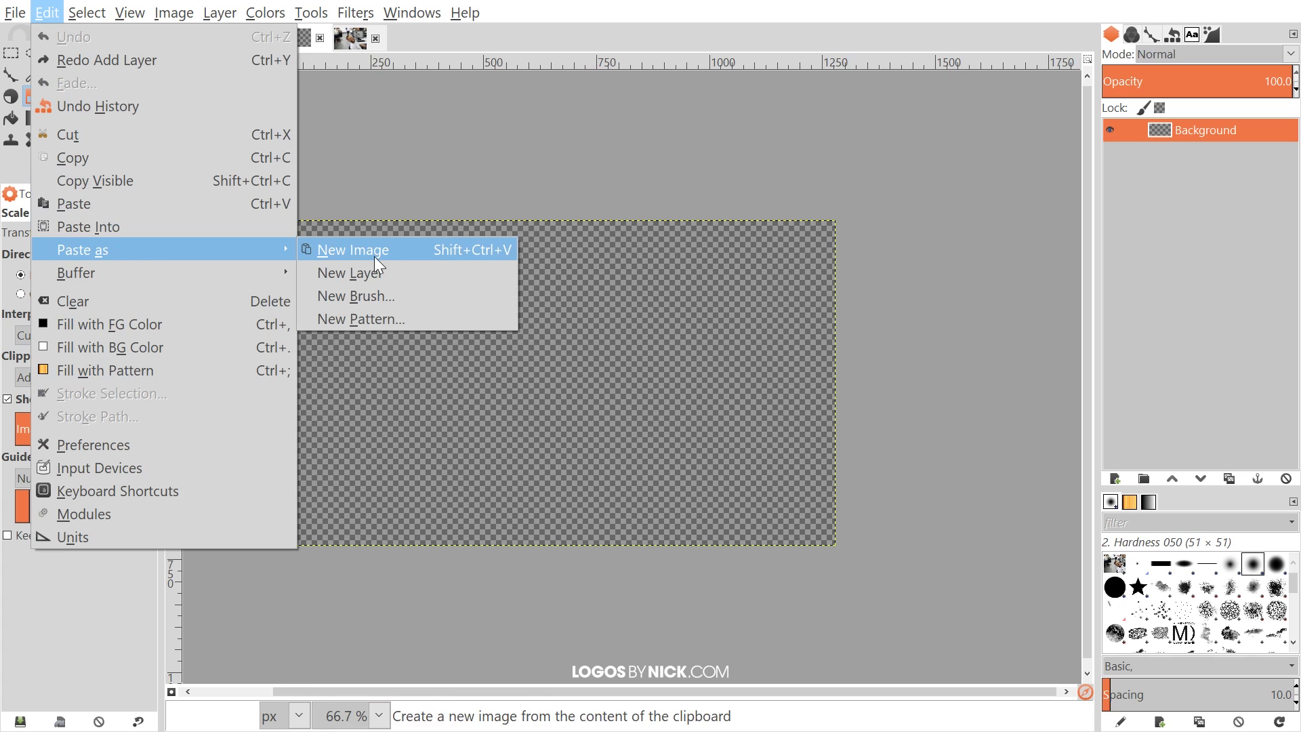
{"action": "left_click", "coordinate": [374, 256]}
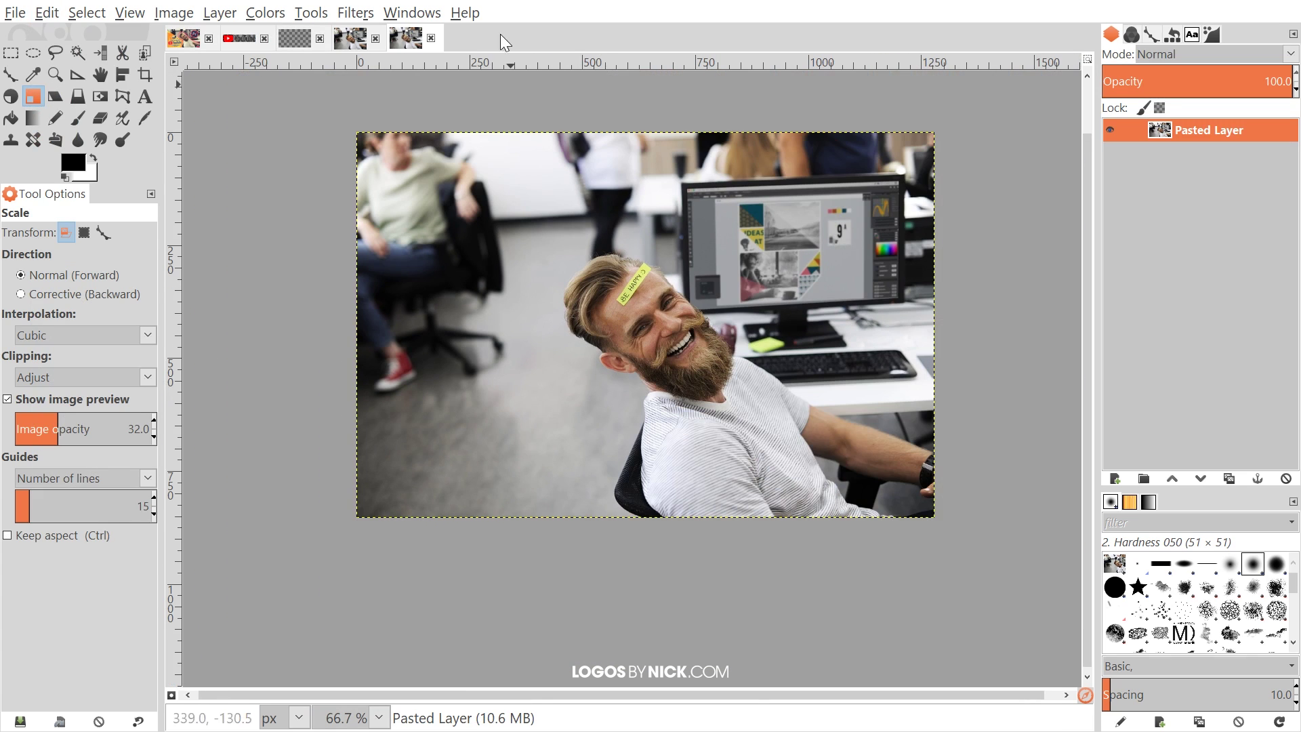
{"action": "left_click", "coordinate": [431, 38]}
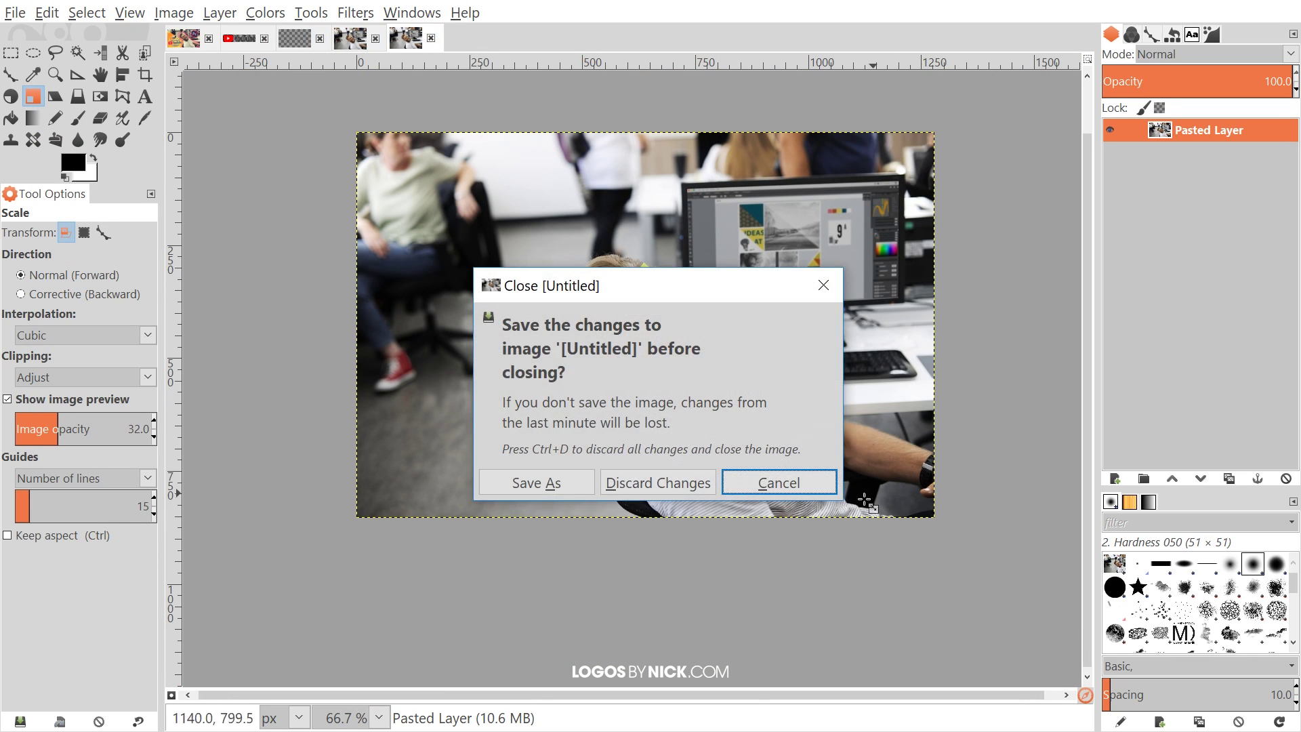
{"action": "left_click", "coordinate": [656, 486]}
{"action": "left_click", "coordinate": [294, 38]}
{"action": "left_click", "coordinate": [46, 12]}
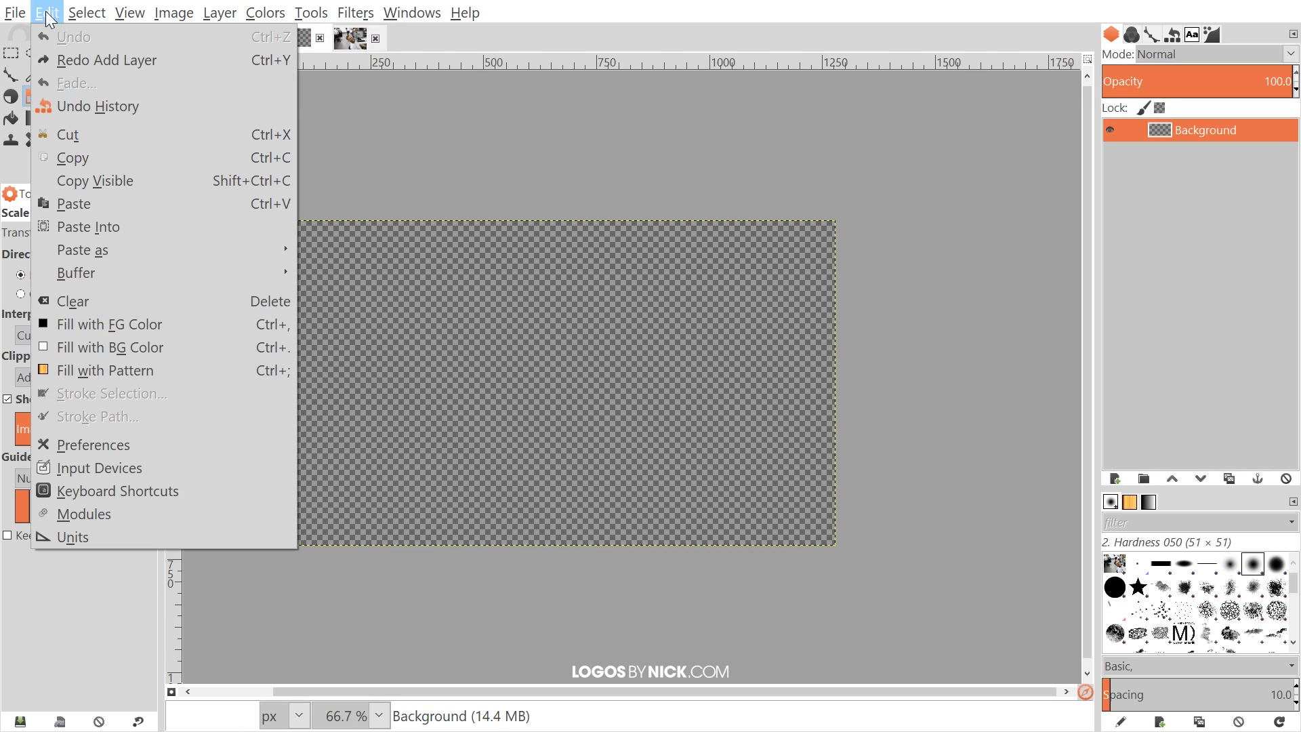
{"action": "mouse_move", "coordinate": [119, 243]}
{"action": "left_click", "coordinate": [372, 272]}
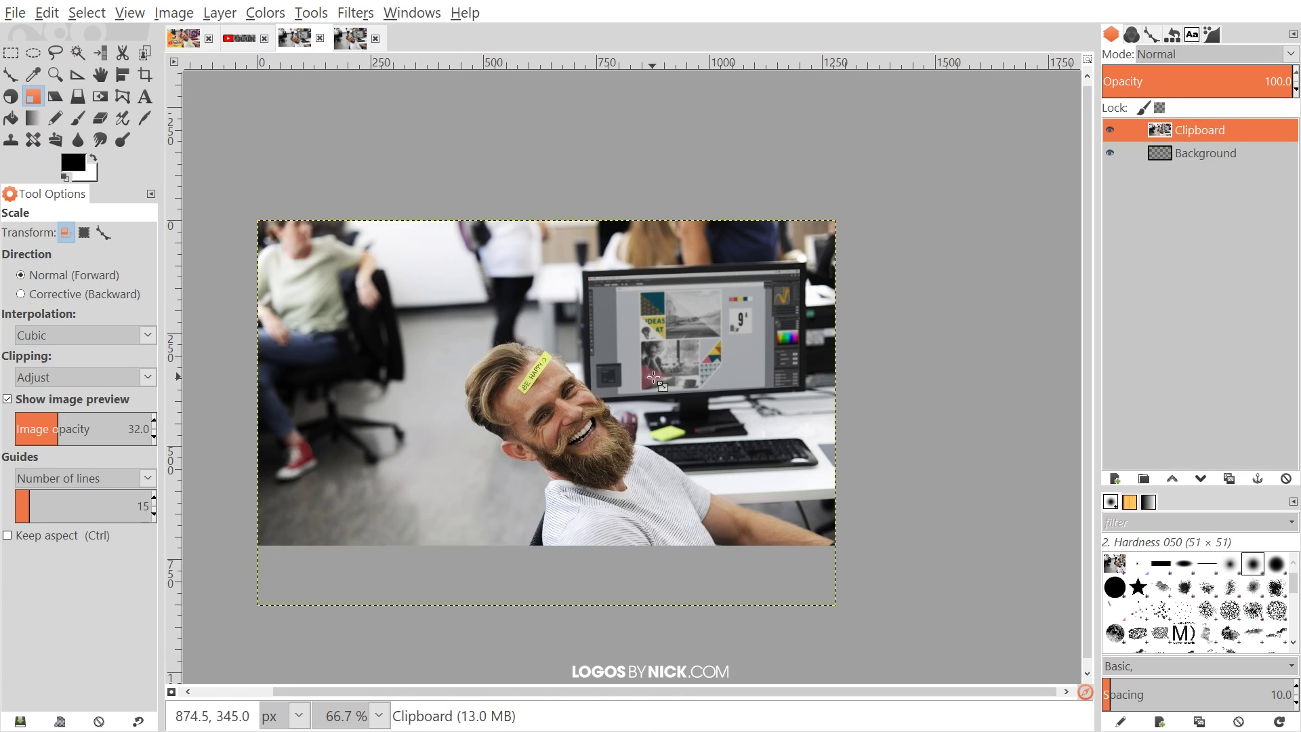
Align the photo layer to the top edge, fit it to image size, and close the original photo.
{"action": "left_click", "coordinate": [109, 78]}
{"action": "left_click_drag", "start_coordinate": [739, 441], "coordinate": [722, 390]}
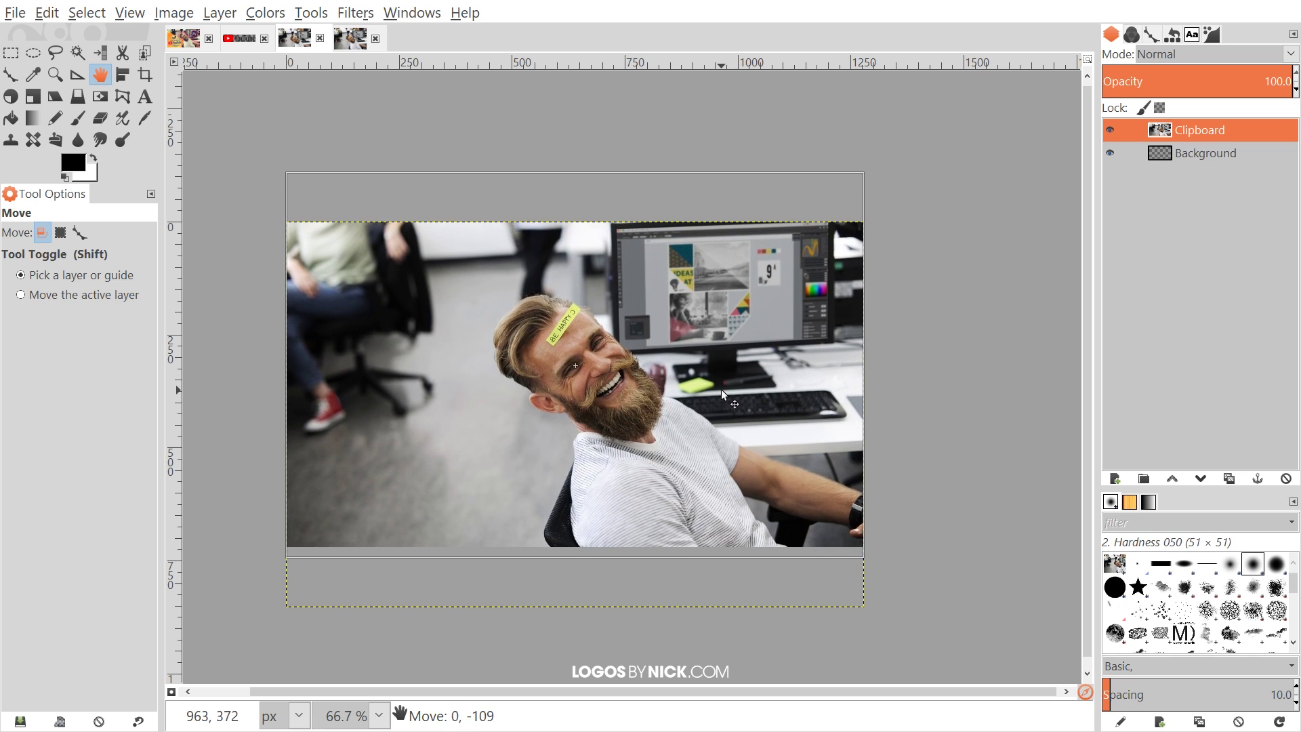
{"action": "left_click_drag", "start_coordinate": [722, 390], "coordinate": [722, 391]}
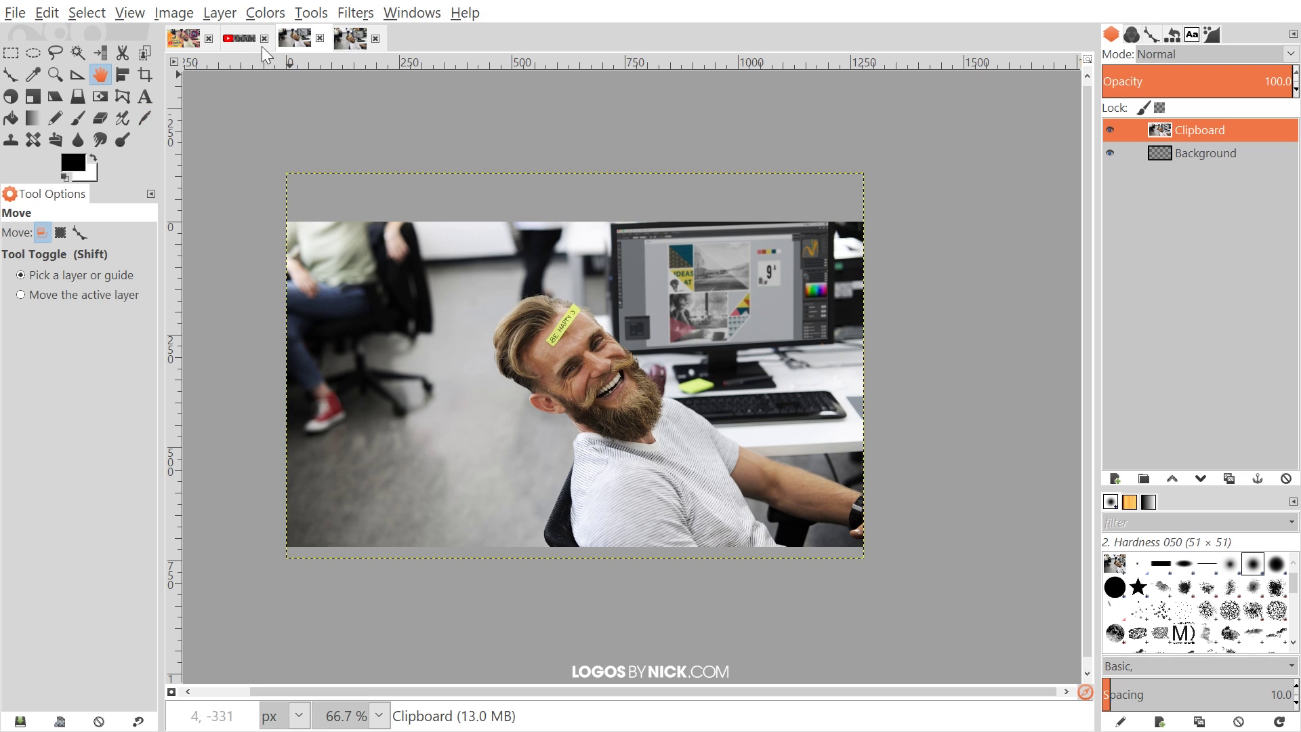
{"action": "left_click", "coordinate": [220, 13]}
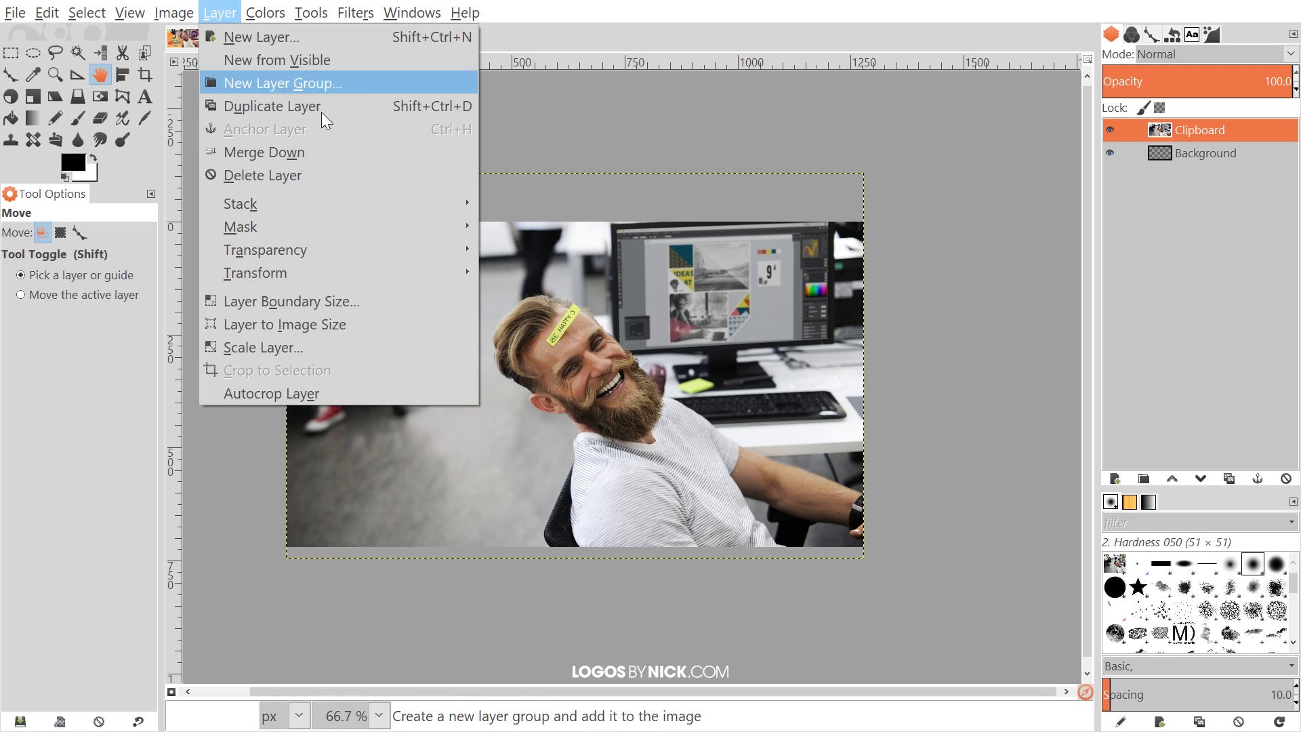
{"action": "left_click", "coordinate": [292, 329]}
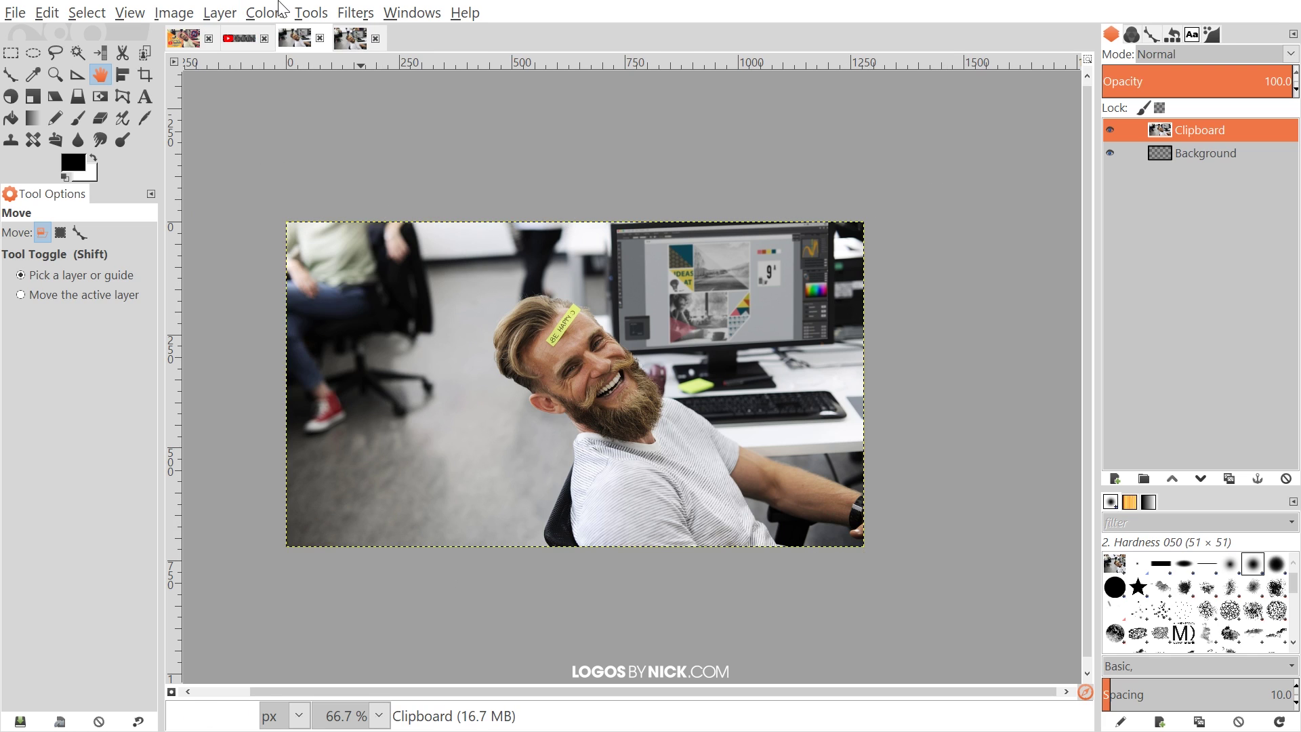
{"action": "left_click", "coordinate": [366, 42]}
{"action": "left_click", "coordinate": [376, 39]}
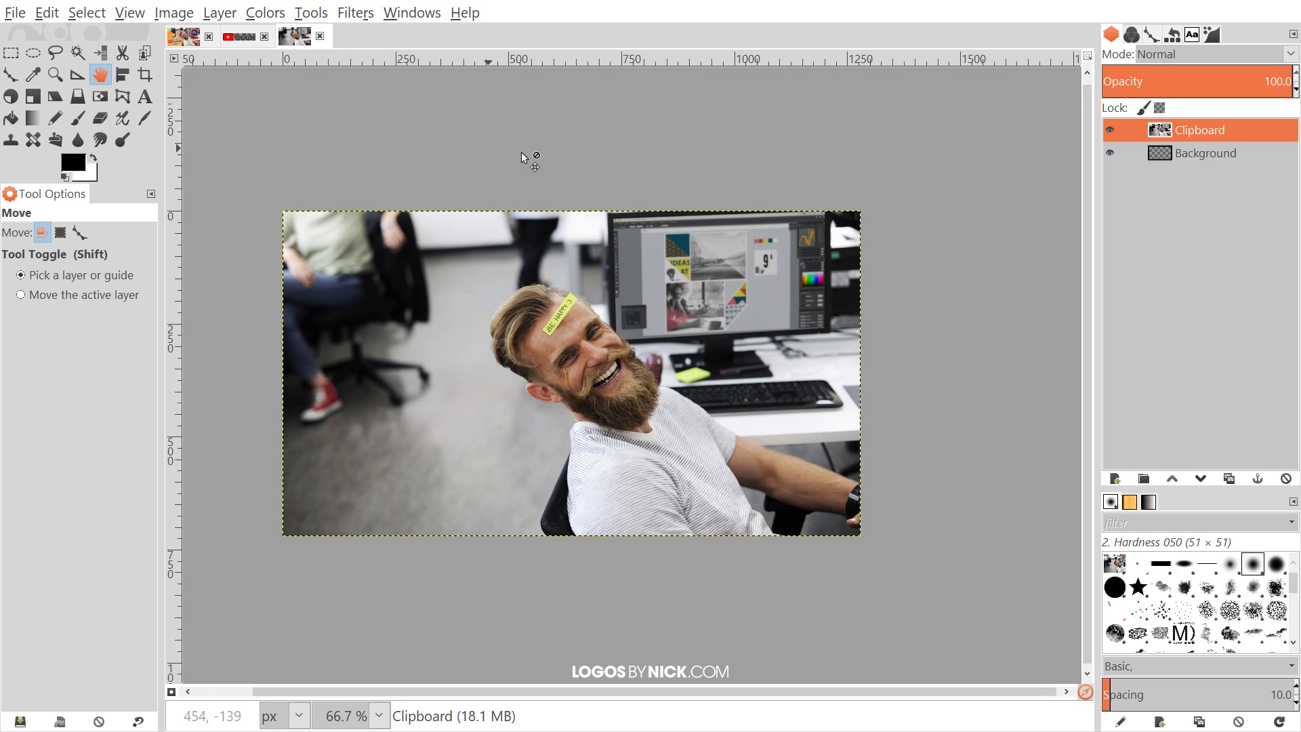
Duplicate the Clipboard photo layer so a Clipboard copy sits above the original.
{"action": "right_click", "coordinate": [1214, 127]}
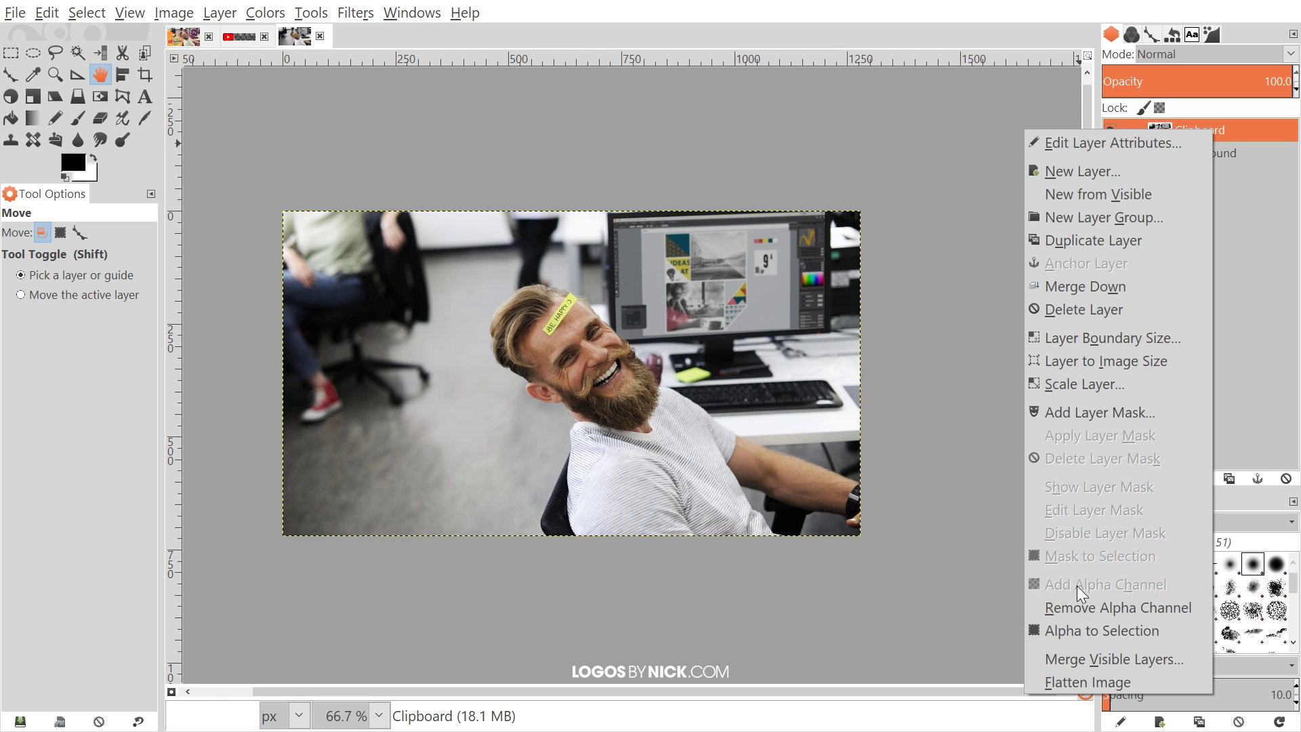
{"action": "left_click", "coordinate": [1287, 163]}
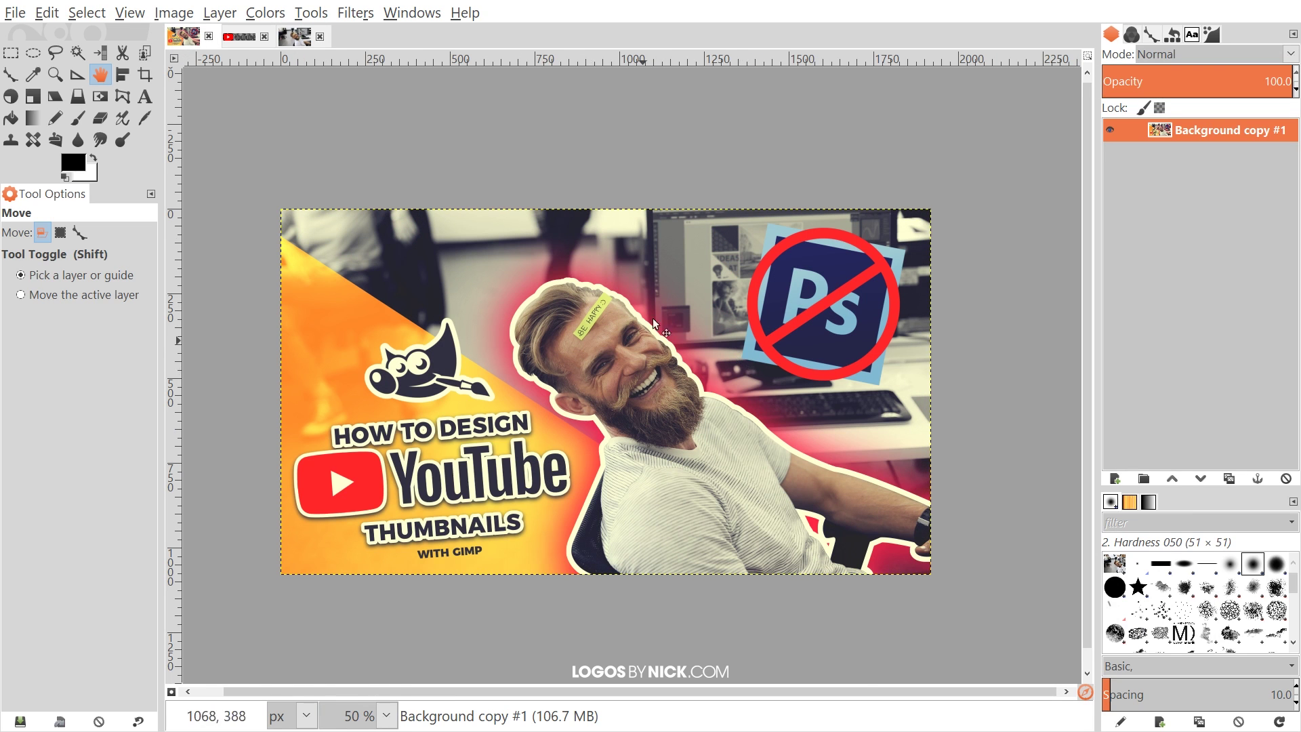
{"action": "left_click", "coordinate": [304, 39]}
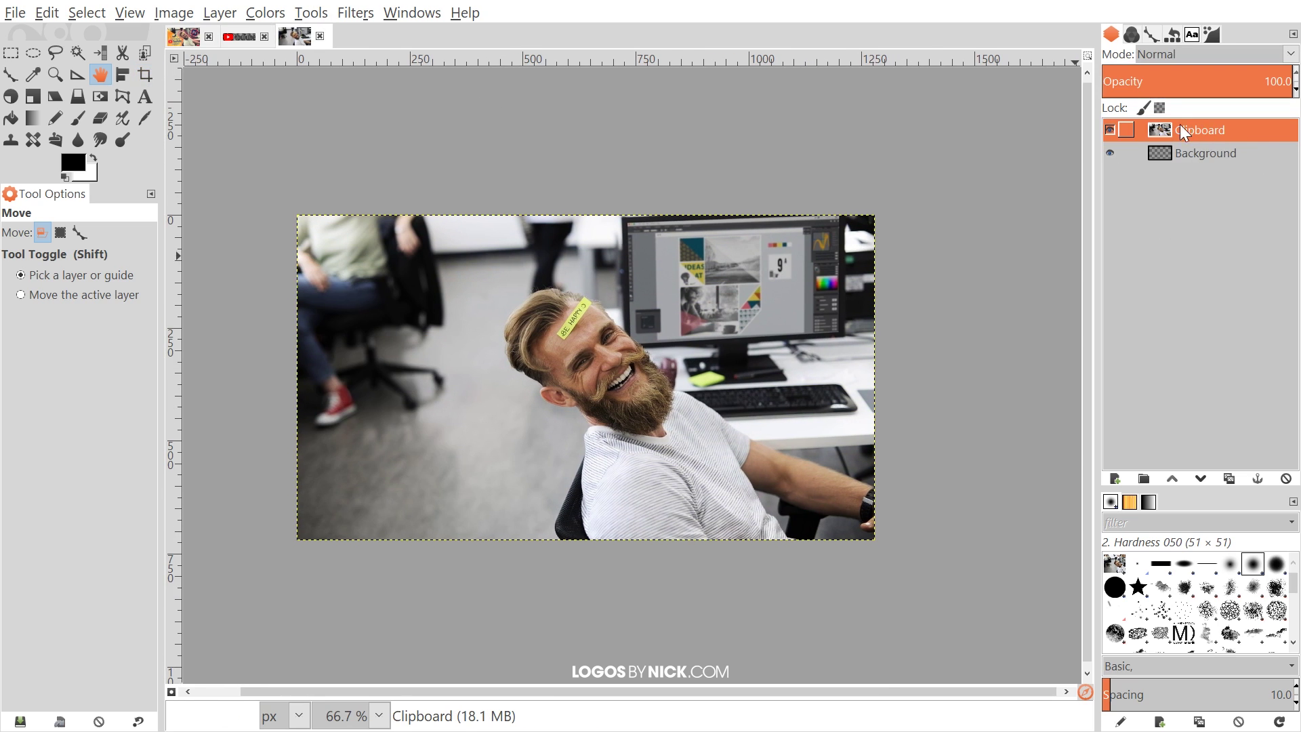
{"action": "left_click", "coordinate": [1228, 478]}
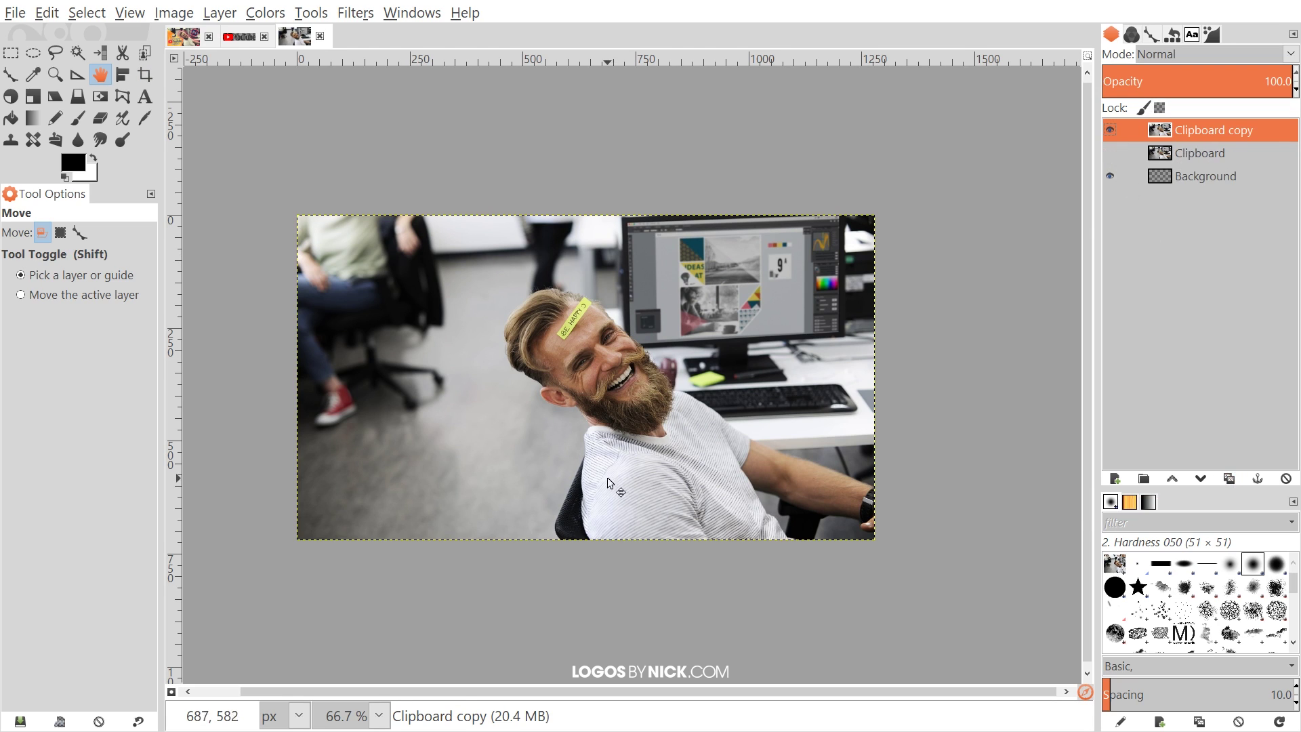
{"action": "scroll", "coordinate": [608, 483], "scroll_direction": "right", "scroll_amount": 1}
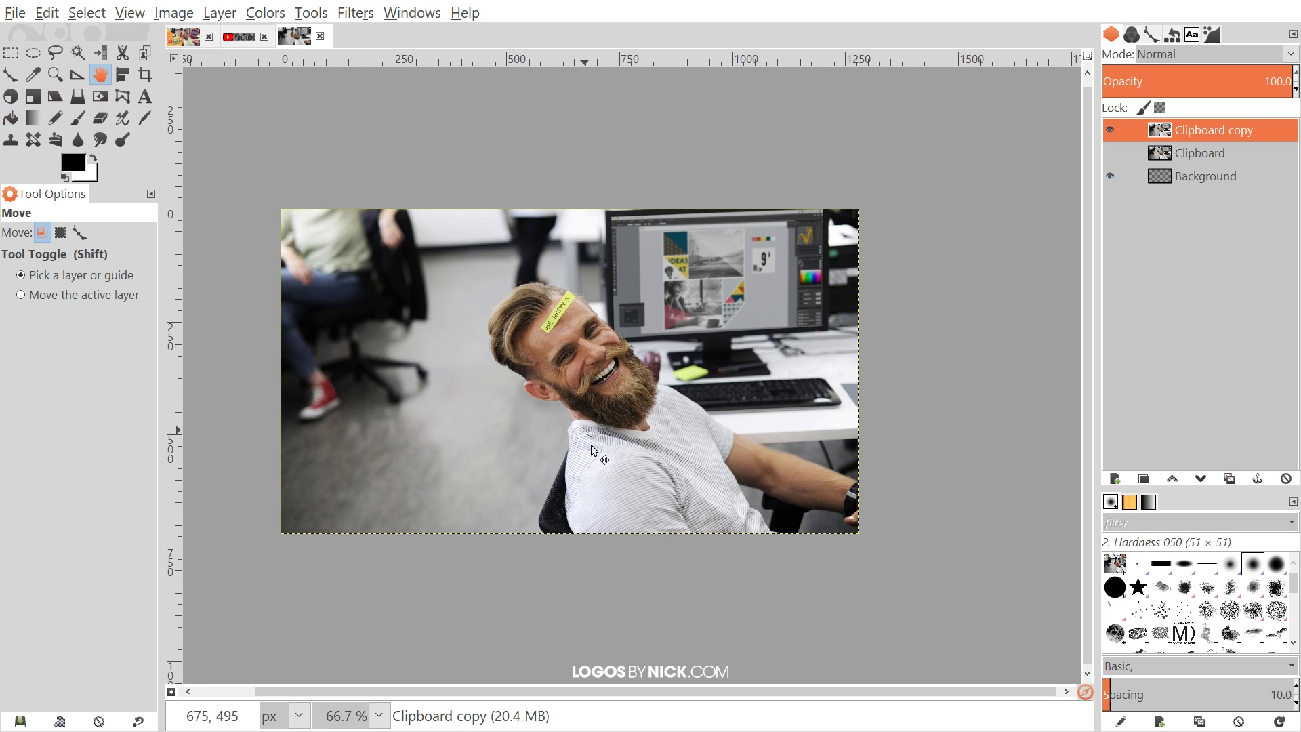
{"action": "scroll", "coordinate": [592, 449], "scroll_direction": "left", "scroll_amount": 1}
{"action": "scroll", "coordinate": [592, 568], "scroll_direction": "up", "scroll_amount": 4}
With the Paths tool, trace the man's shoulder edge upward from its lower end.
{"action": "left_click_drag", "start_coordinate": [593, 568], "coordinate": [495, 315]}
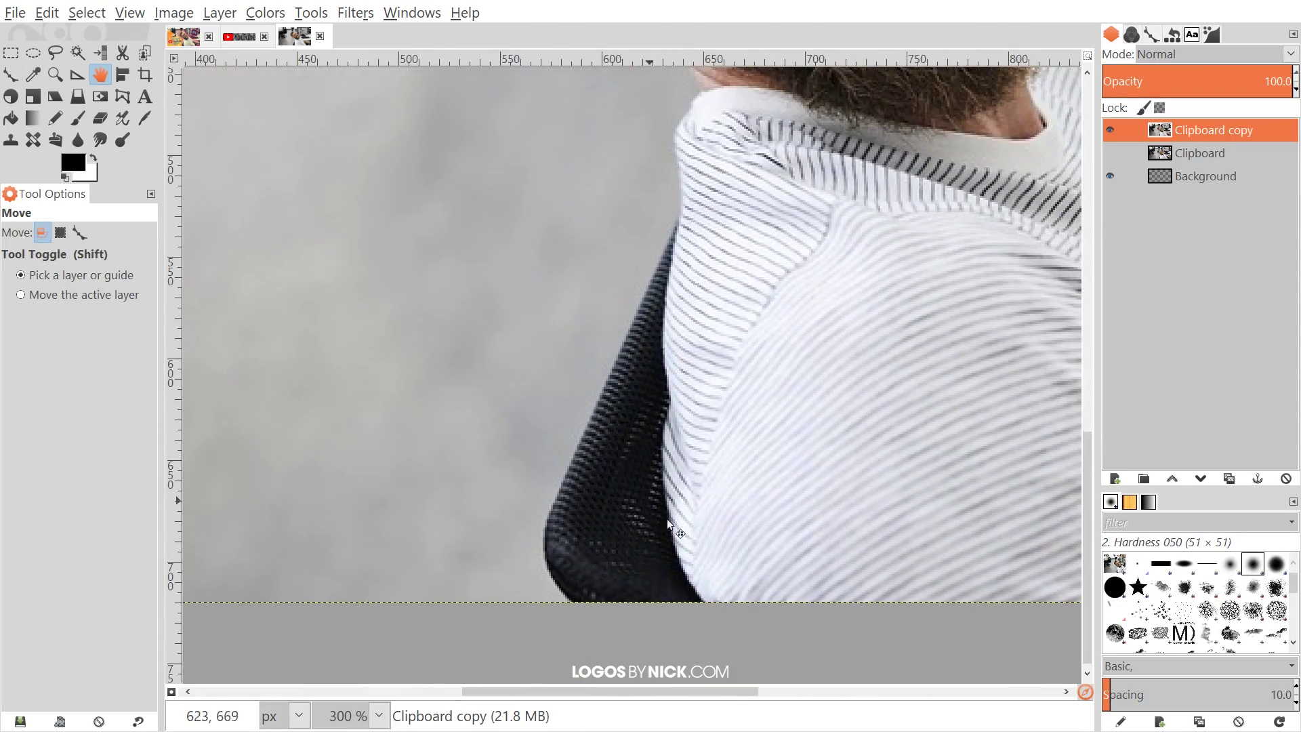
{"action": "scroll", "coordinate": [651, 518], "scroll_direction": "down", "scroll_amount": 2}
{"action": "scroll", "coordinate": [541, 526], "scroll_direction": "up", "scroll_amount": 1}
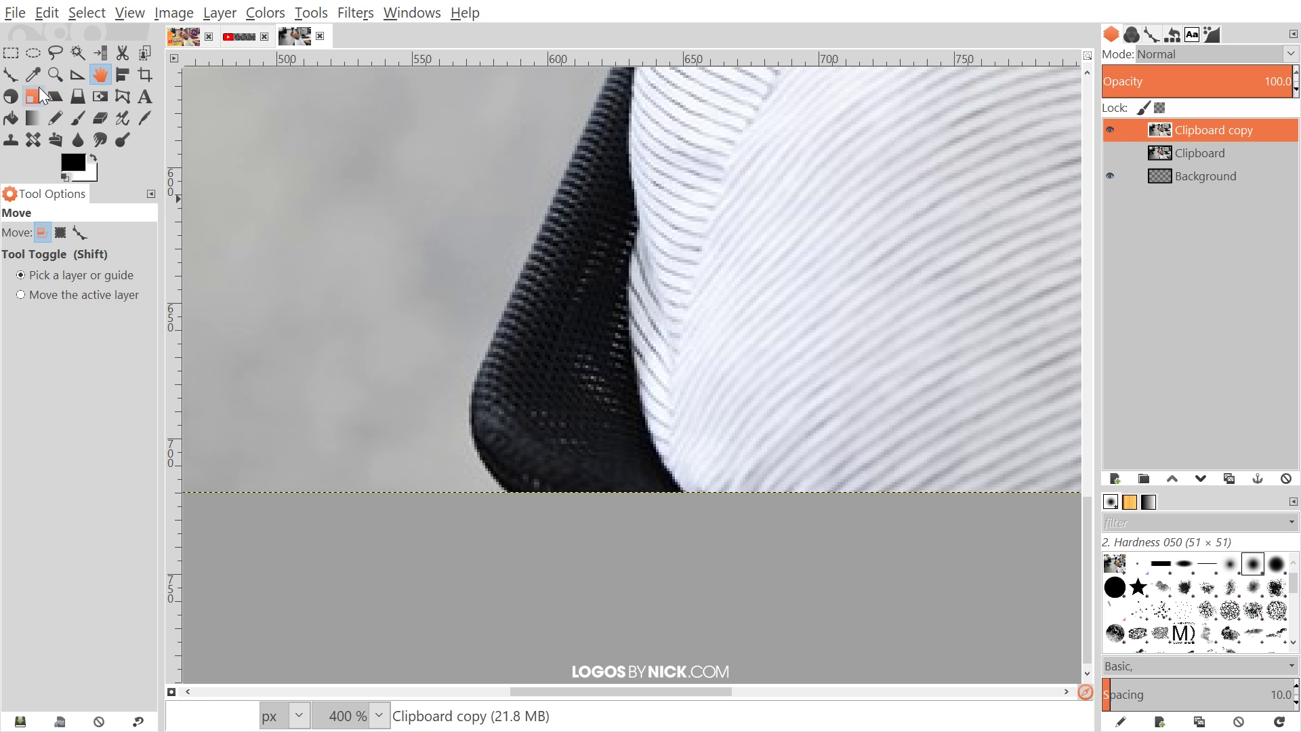
{"action": "left_click", "coordinate": [12, 74]}
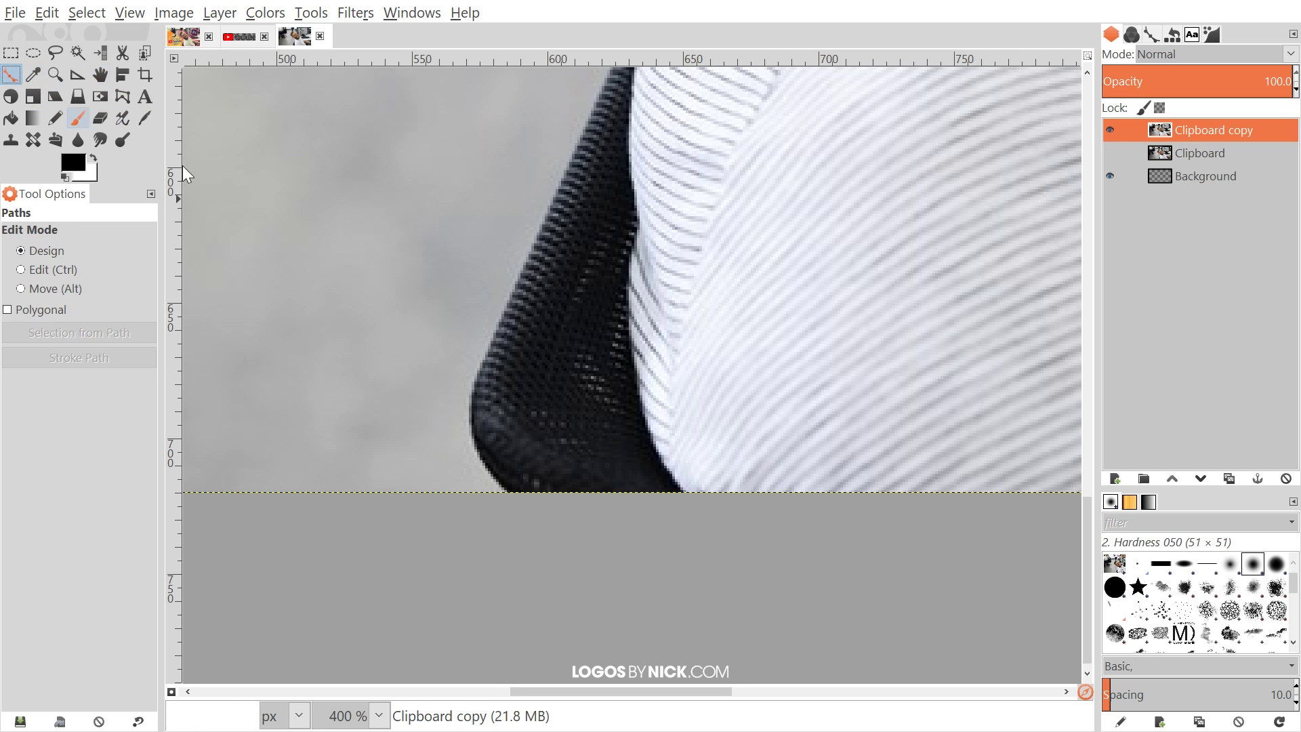
{"action": "scroll", "coordinate": [514, 511], "scroll_direction": "up", "scroll_amount": 1}
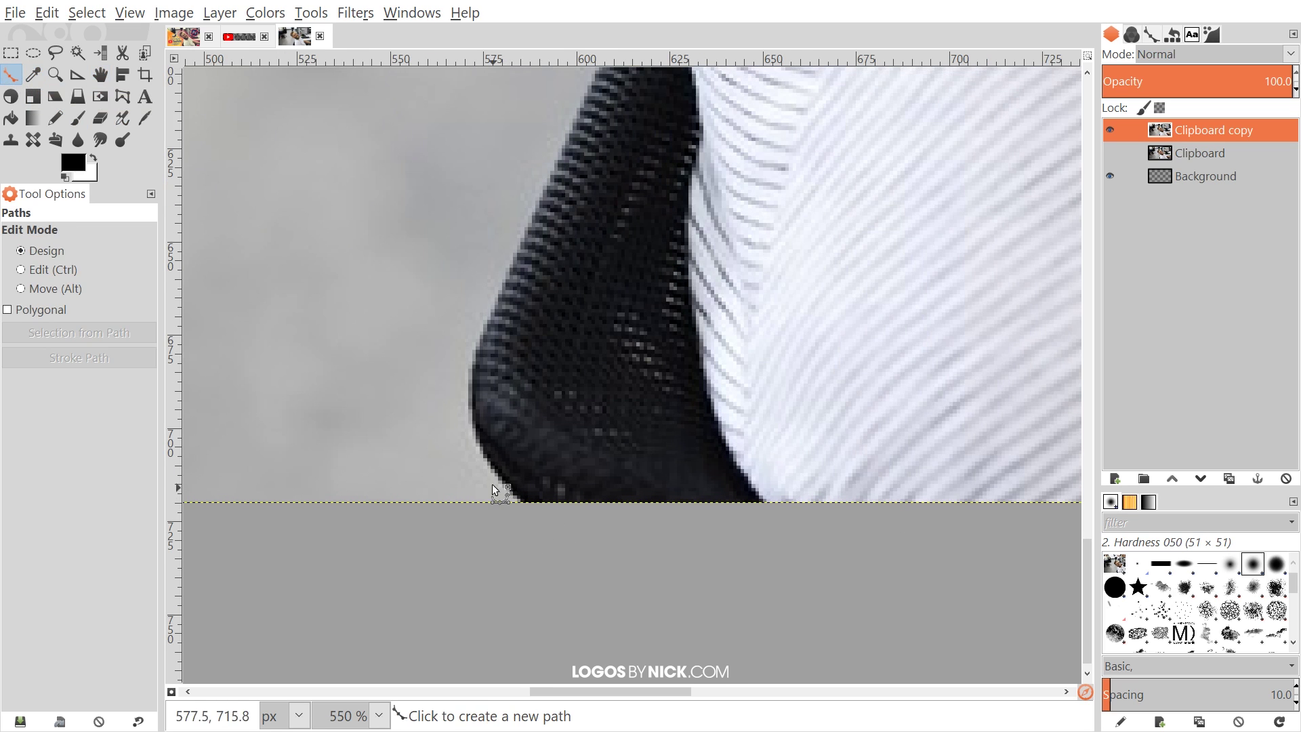
{"action": "left_click", "coordinate": [529, 499]}
{"action": "left_click", "coordinate": [516, 490]}
{"action": "left_click", "coordinate": [500, 467]}
{"action": "left_click", "coordinate": [481, 445]}
{"action": "left_click", "coordinate": [471, 400]}
{"action": "left_click", "coordinate": [474, 354]}
{"action": "left_click", "coordinate": [500, 300]}
{"action": "left_click", "coordinate": [524, 238]}
{"action": "left_click", "coordinate": [546, 193]}
{"action": "left_click", "coordinate": [566, 153]}
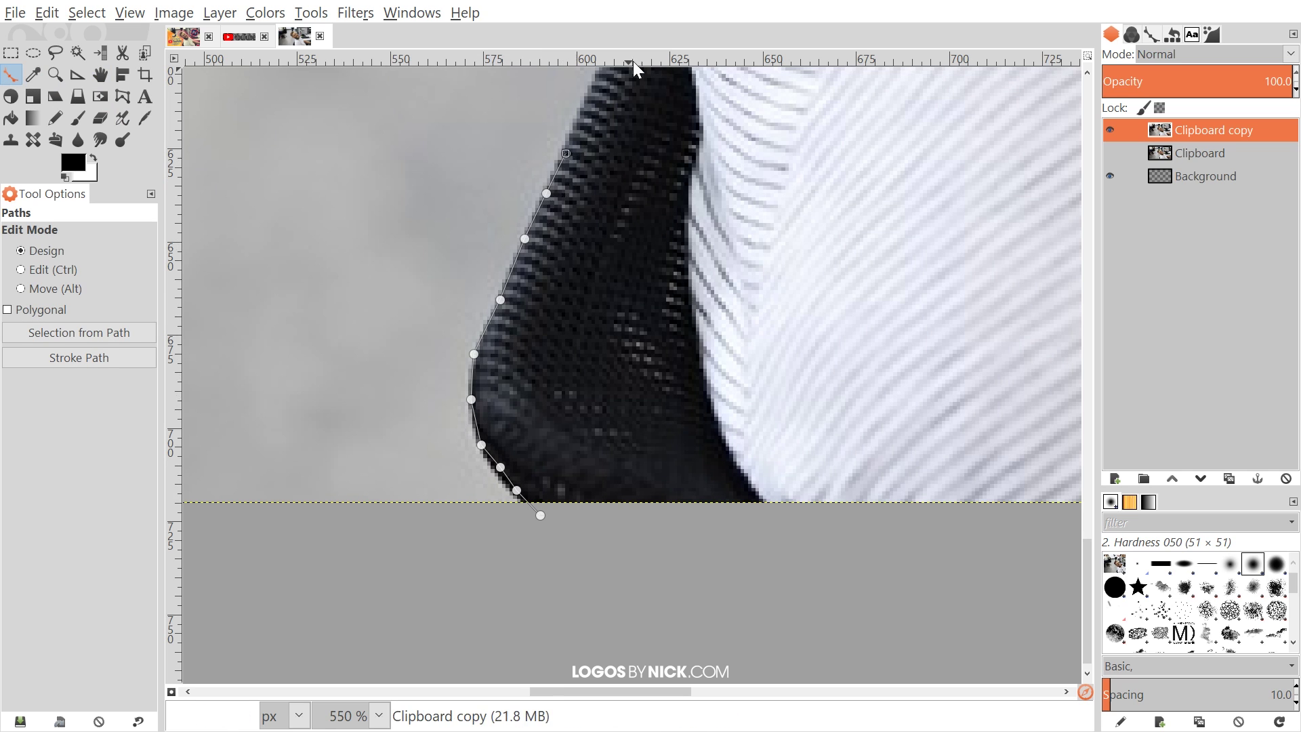
Continue the path up the collar and neck edges.
{"action": "left_click_drag", "start_coordinate": [635, 67], "coordinate": [581, 531]}
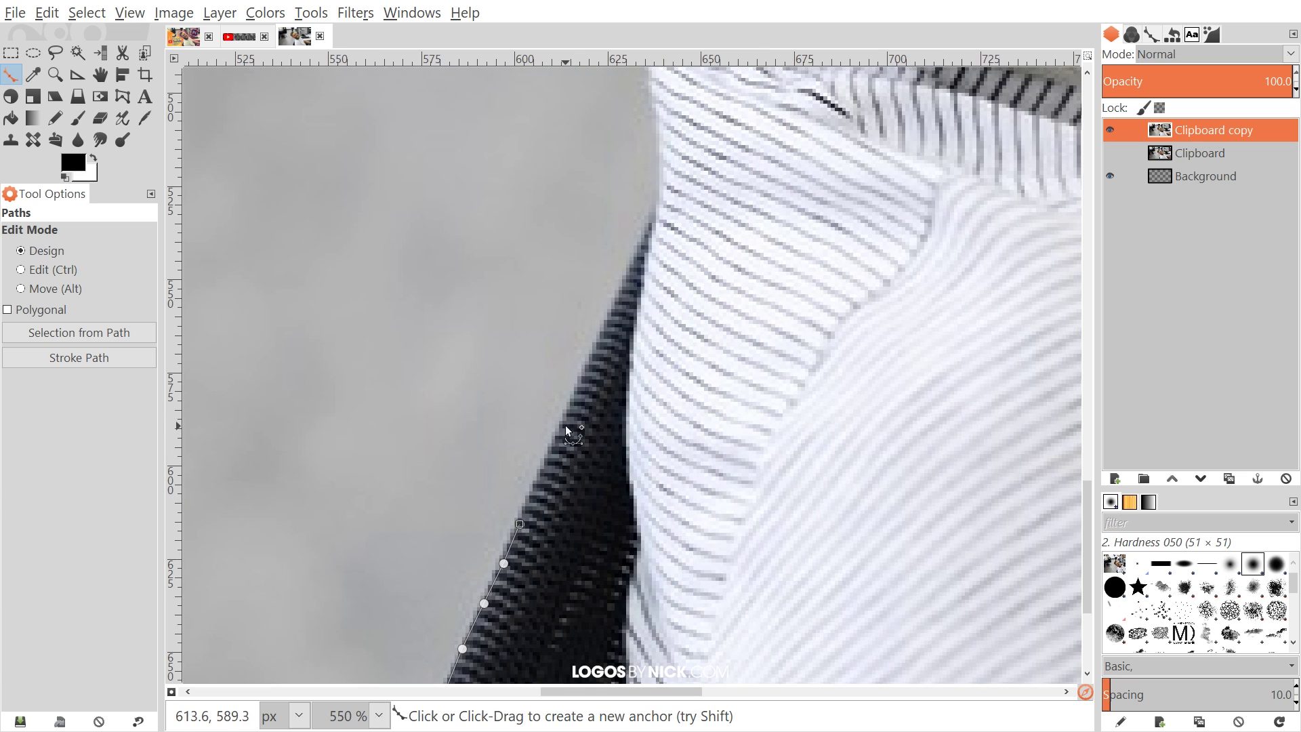
{"action": "left_click", "coordinate": [621, 285]}
{"action": "left_click", "coordinate": [648, 220]}
{"action": "left_click", "coordinate": [661, 201]}
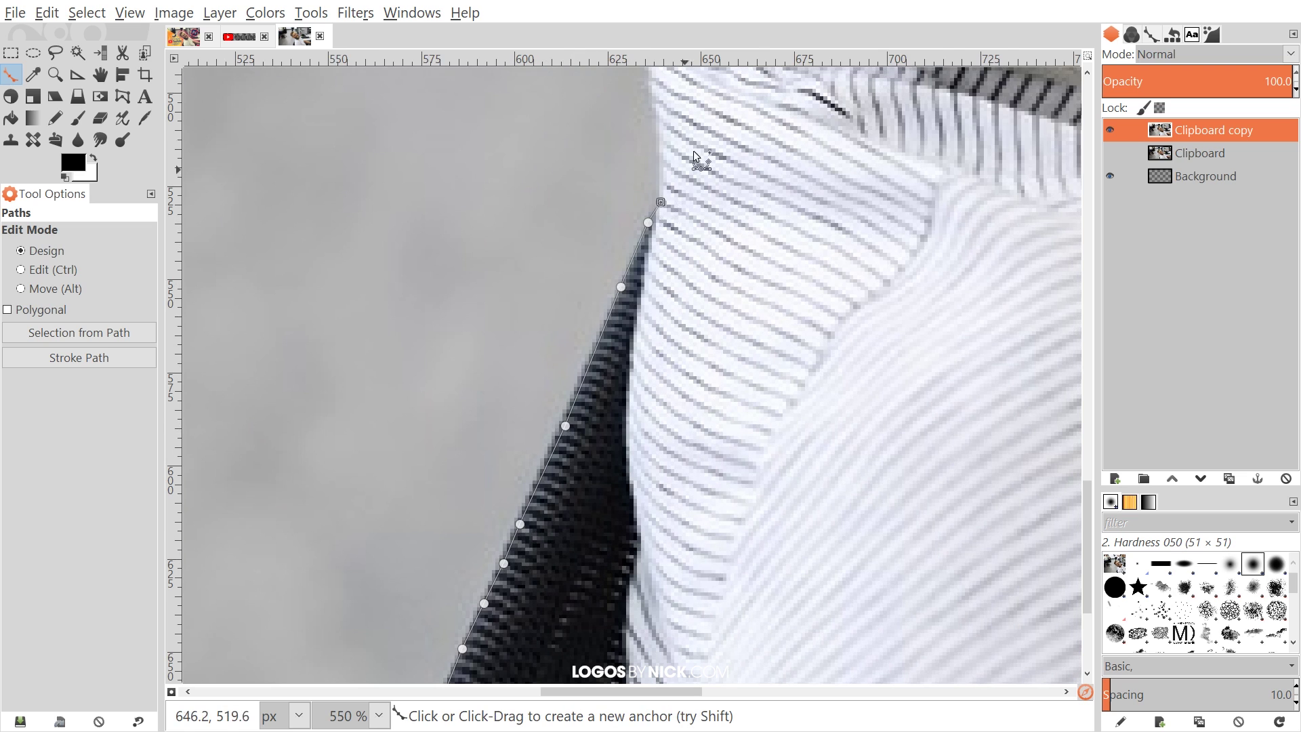
{"action": "left_click_drag", "start_coordinate": [687, 166], "coordinate": [641, 471]}
{"action": "left_click", "coordinate": [620, 462]}
{"action": "left_click", "coordinate": [621, 423]}
{"action": "left_click", "coordinate": [613, 373]}
{"action": "left_click", "coordinate": [608, 343]}
{"action": "left_click", "coordinate": [624, 309]}
{"action": "left_click", "coordinate": [640, 288]}
{"action": "left_click", "coordinate": [660, 266]}
{"action": "left_click", "coordinate": [650, 241]}
{"action": "left_click", "coordinate": [614, 184]}
{"action": "left_click", "coordinate": [583, 132]}
{"action": "scroll", "coordinate": [583, 137], "scroll_direction": "up", "scroll_amount": 5}
{"action": "scroll", "coordinate": [635, 678], "scroll_direction": "down", "scroll_amount": 2, "text": "ctrl"}
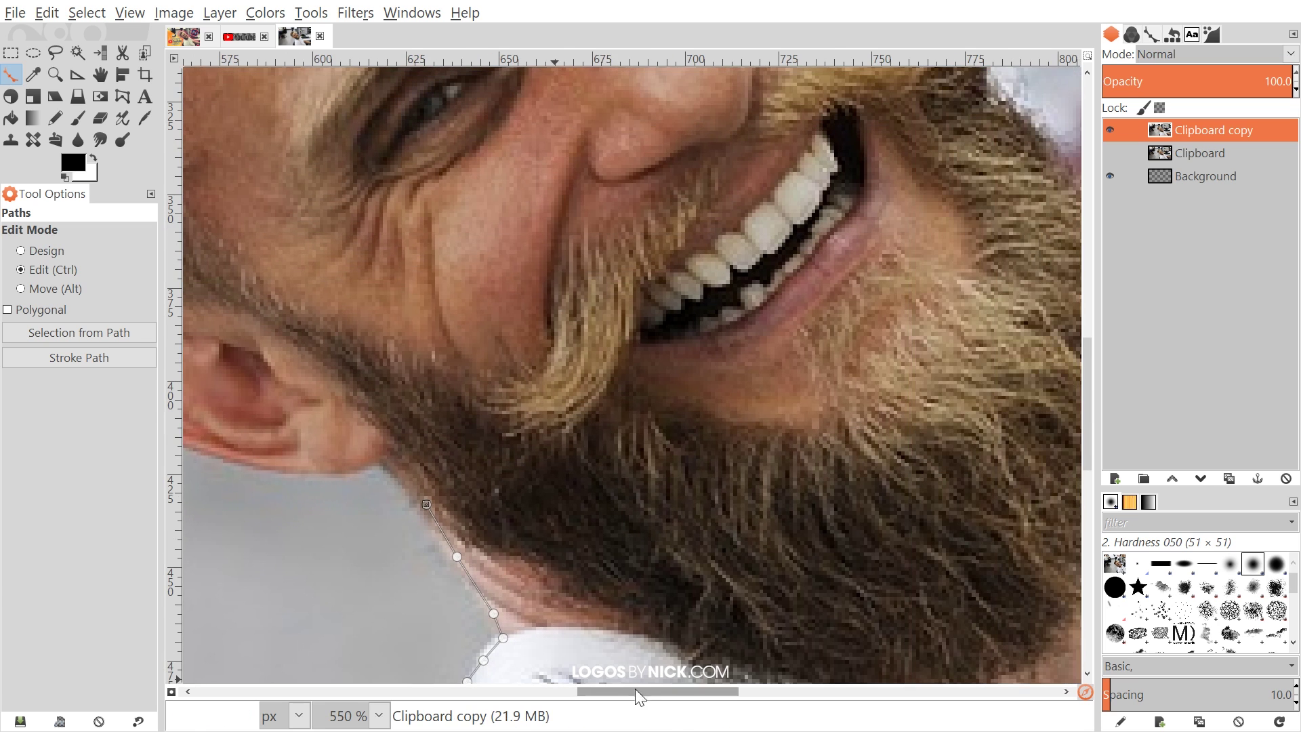
{"action": "scroll", "coordinate": [592, 457], "scroll_direction": "down", "scroll_amount": 3, "text": "ctrl"}
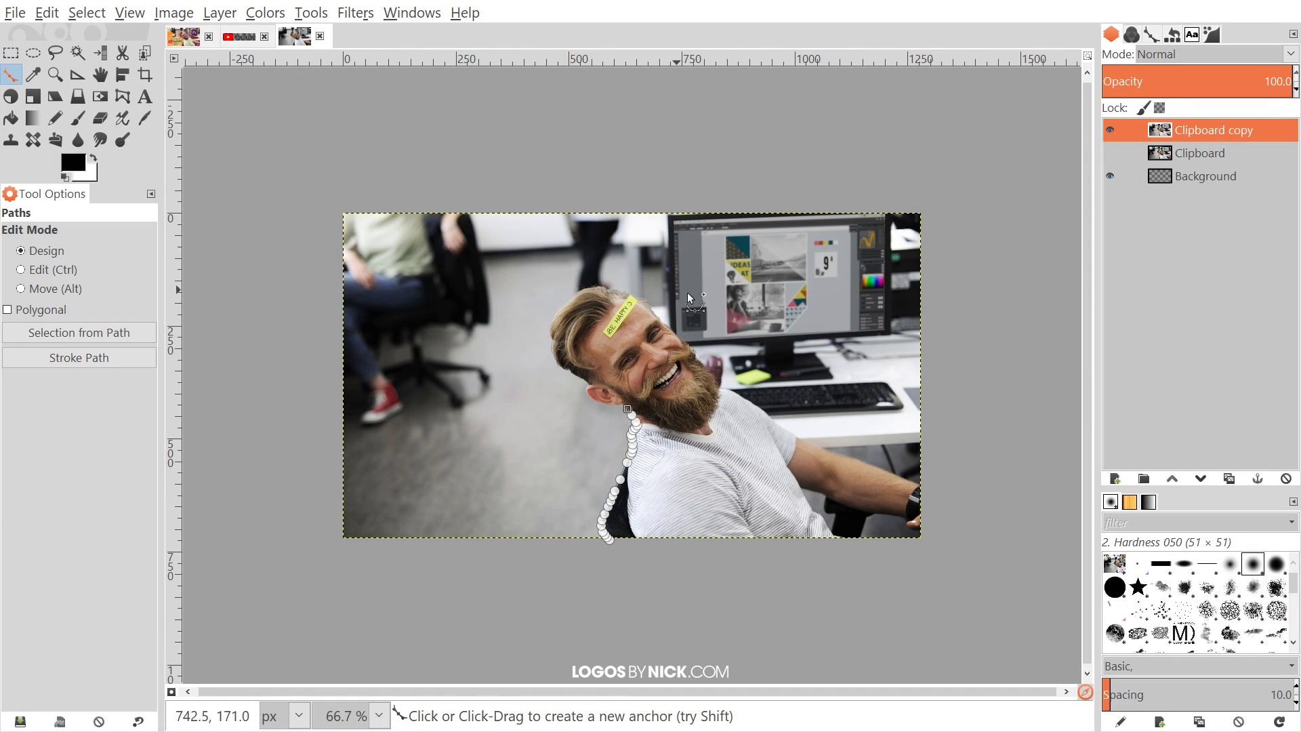
{"action": "scroll", "coordinate": [698, 429], "scroll_direction": "up", "scroll_amount": 6, "text": "ctrl"}
{"action": "scroll", "coordinate": [623, 420], "scroll_direction": "right", "scroll_amount": 2}
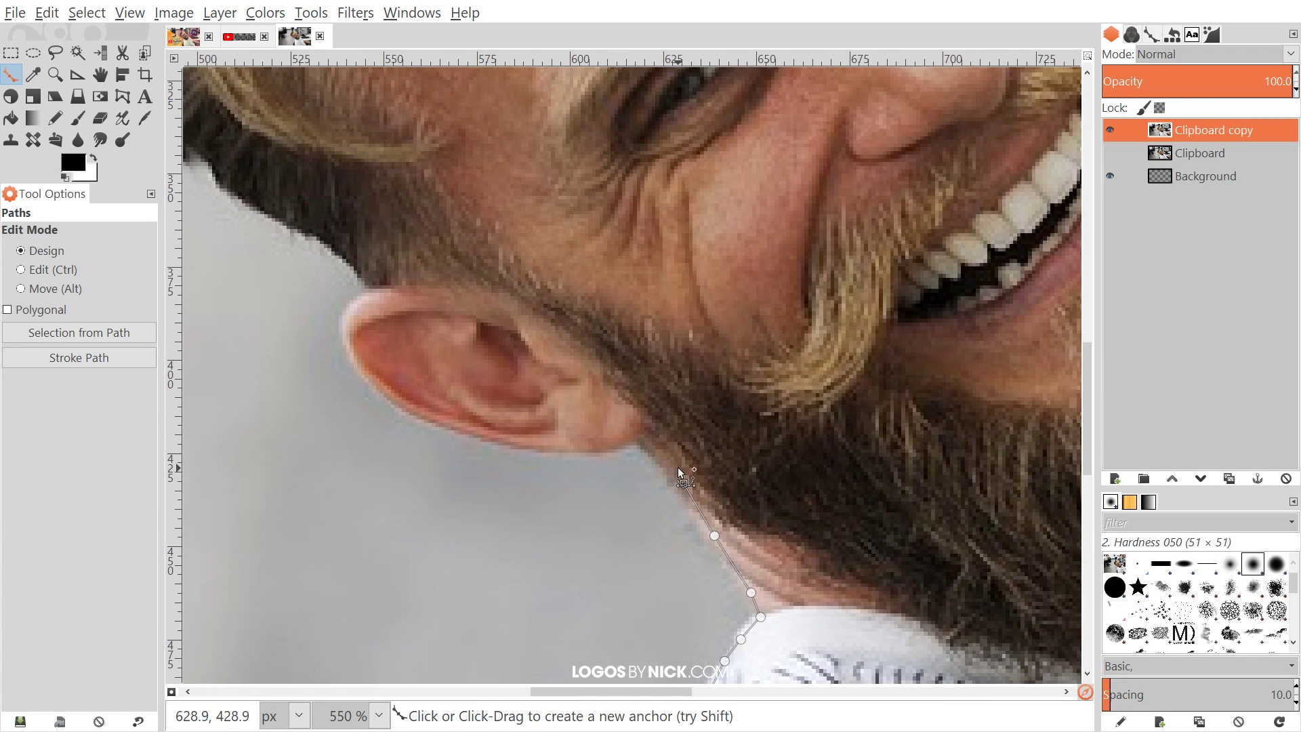
Trace the path under the ear, around the hairline, and down the shoulder and arm.
{"action": "left_click", "coordinate": [640, 439]}
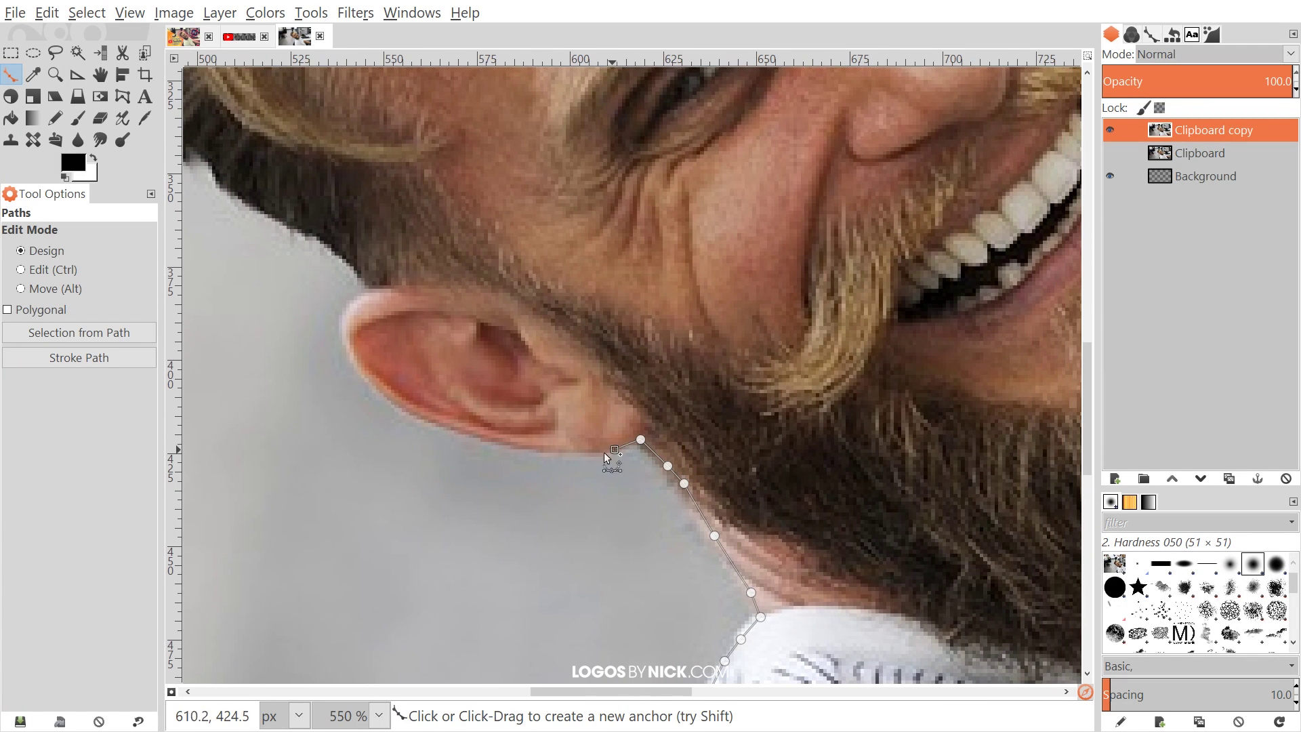
{"action": "left_click", "coordinate": [577, 453]}
{"action": "left_click", "coordinate": [519, 448]}
{"action": "left_click", "coordinate": [456, 427]}
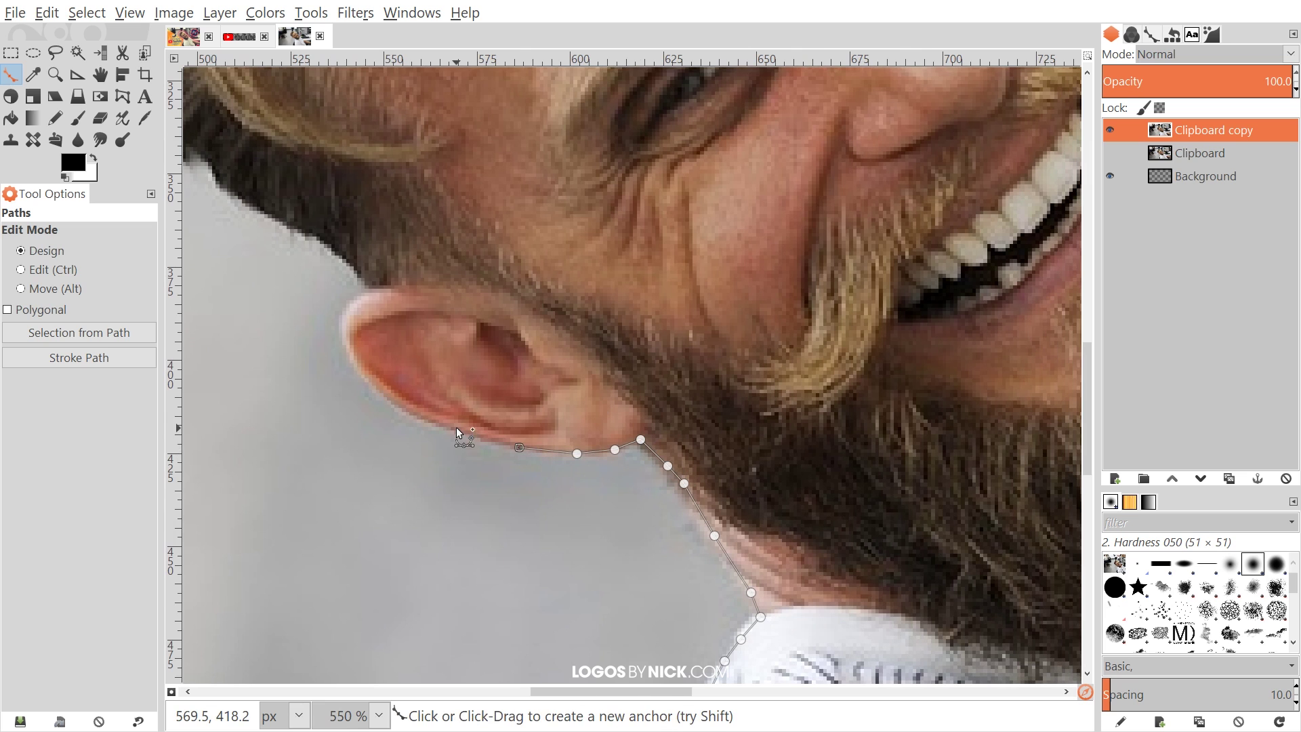
{"action": "left_click", "coordinate": [365, 296]}
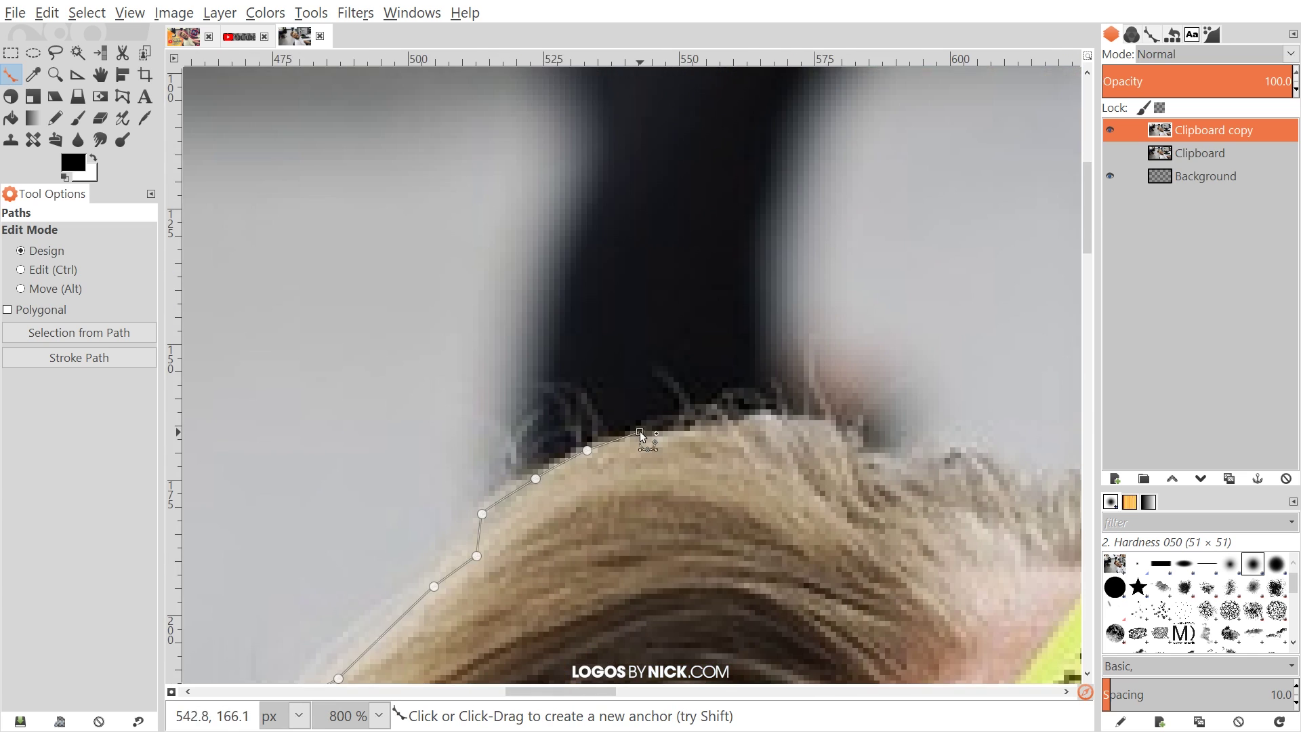
{"action": "left_click", "coordinate": [652, 393]}
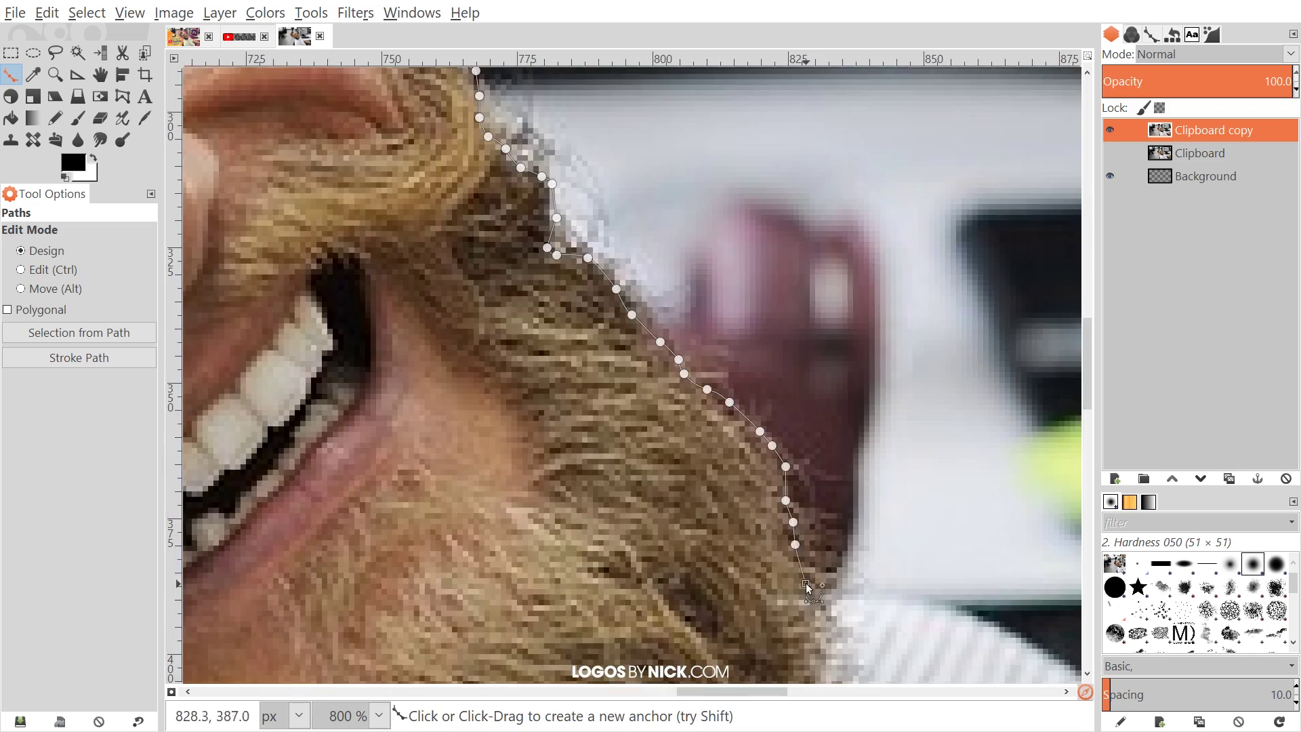
{"action": "left_click", "coordinate": [613, 334]}
{"action": "left_click", "coordinate": [460, 289]}
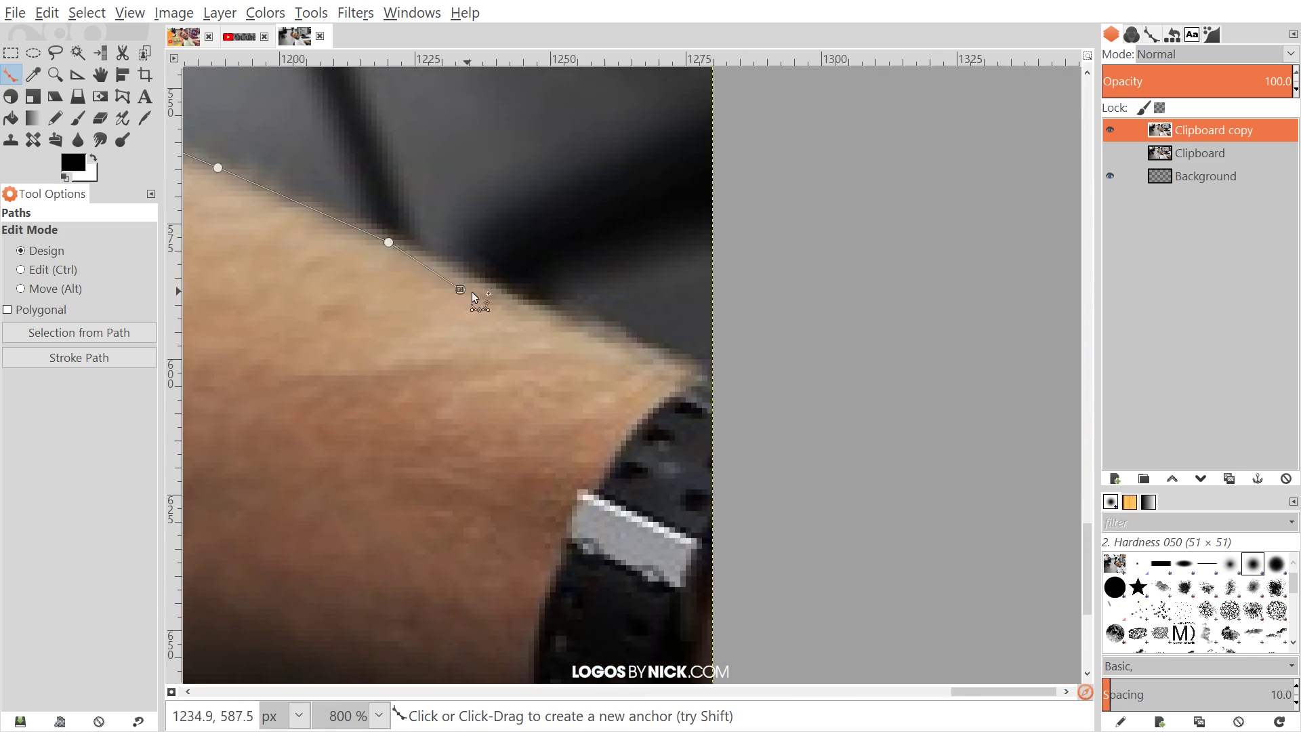
Trace the path along the arm's edge and below the photo's bottom edge.
{"action": "key", "text": "2"}
{"action": "scroll", "coordinate": [590, 195], "scroll_direction": "up", "scroll_amount": 10}
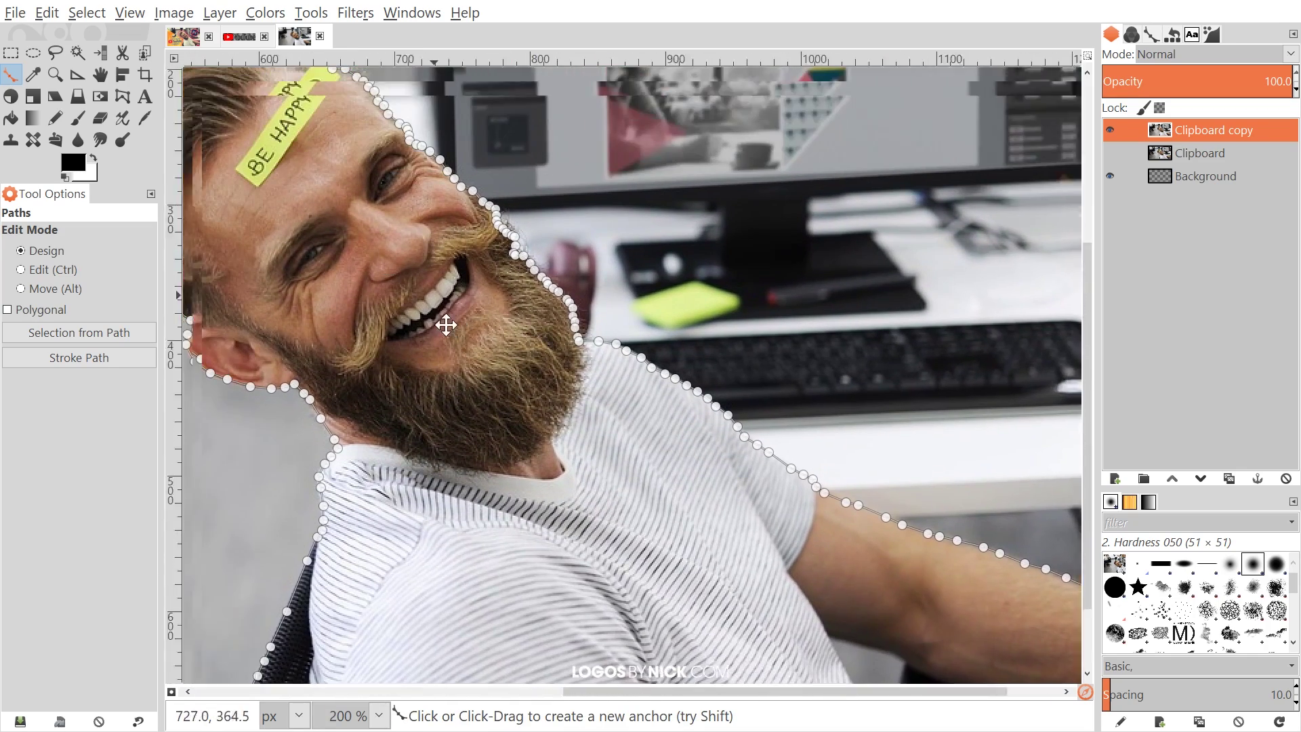
{"action": "scroll", "coordinate": [447, 325], "scroll_direction": "up", "scroll_amount": 2}
{"action": "scroll", "coordinate": [447, 325], "scroll_direction": "left", "scroll_amount": 2}
{"action": "scroll", "coordinate": [763, 500], "scroll_direction": "down", "scroll_amount": 12}
{"action": "scroll", "coordinate": [623, 177], "scroll_direction": "right", "scroll_amount": 8}
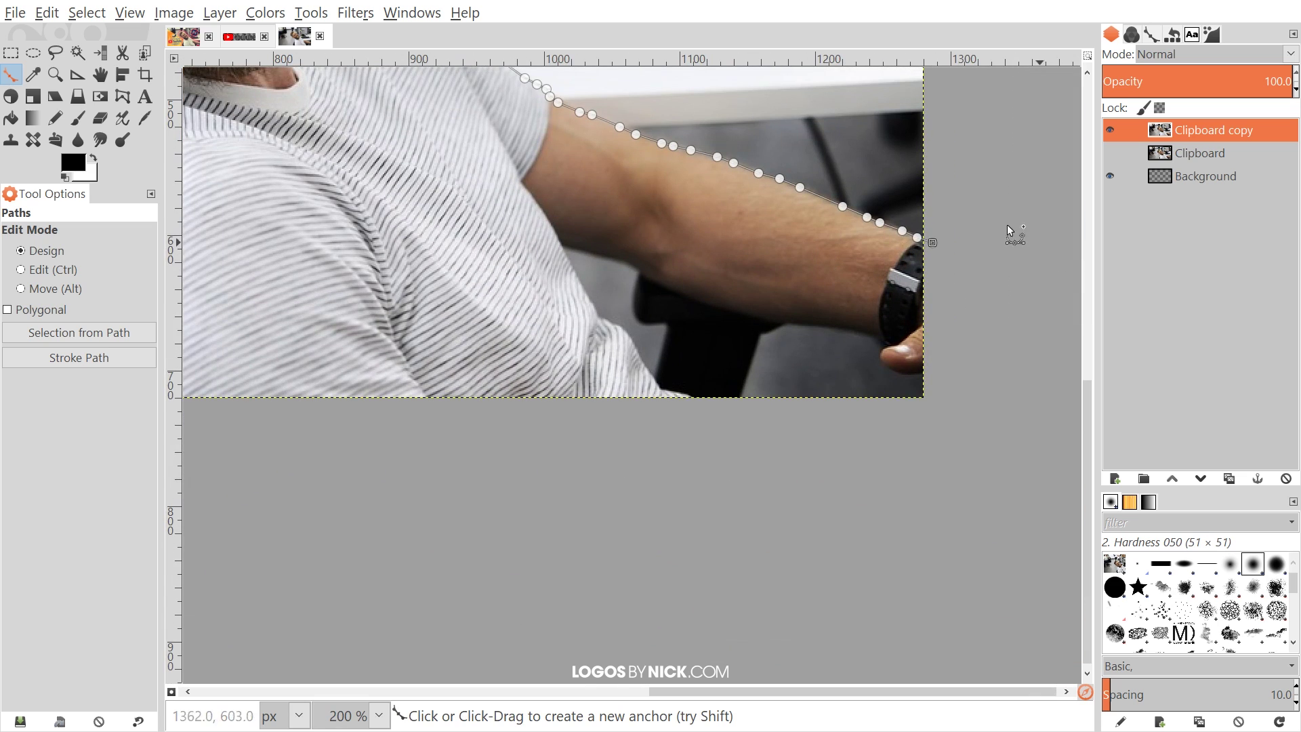
{"action": "key", "text": "3"}
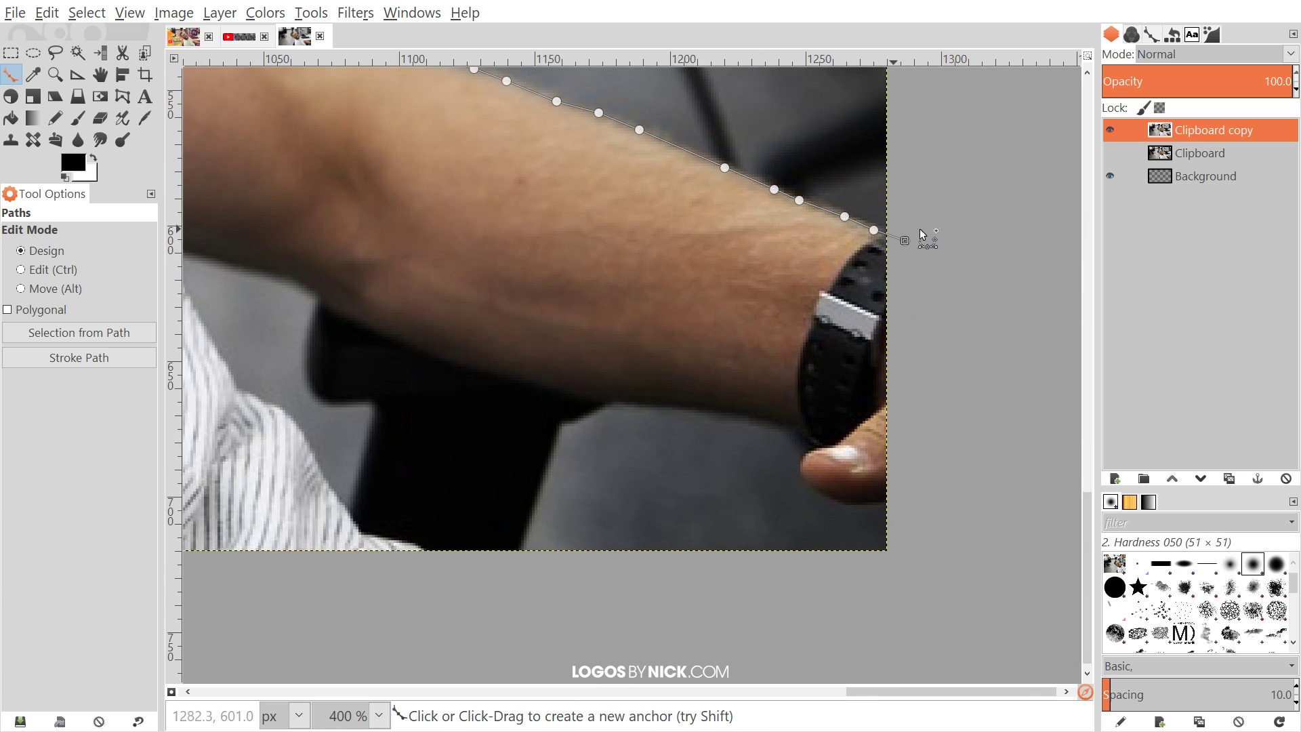
{"action": "left_click", "coordinate": [944, 540]}
{"action": "left_click", "coordinate": [656, 624]}
{"action": "left_click", "coordinate": [450, 624]}
{"action": "scroll", "coordinate": [921, 432], "scroll_direction": "left", "scroll_amount": 14}
{"action": "scroll", "coordinate": [921, 432], "scroll_direction": "down", "scroll_amount": 4}
{"action": "left_click", "coordinate": [624, 439]}
{"action": "left_click", "coordinate": [361, 445]}
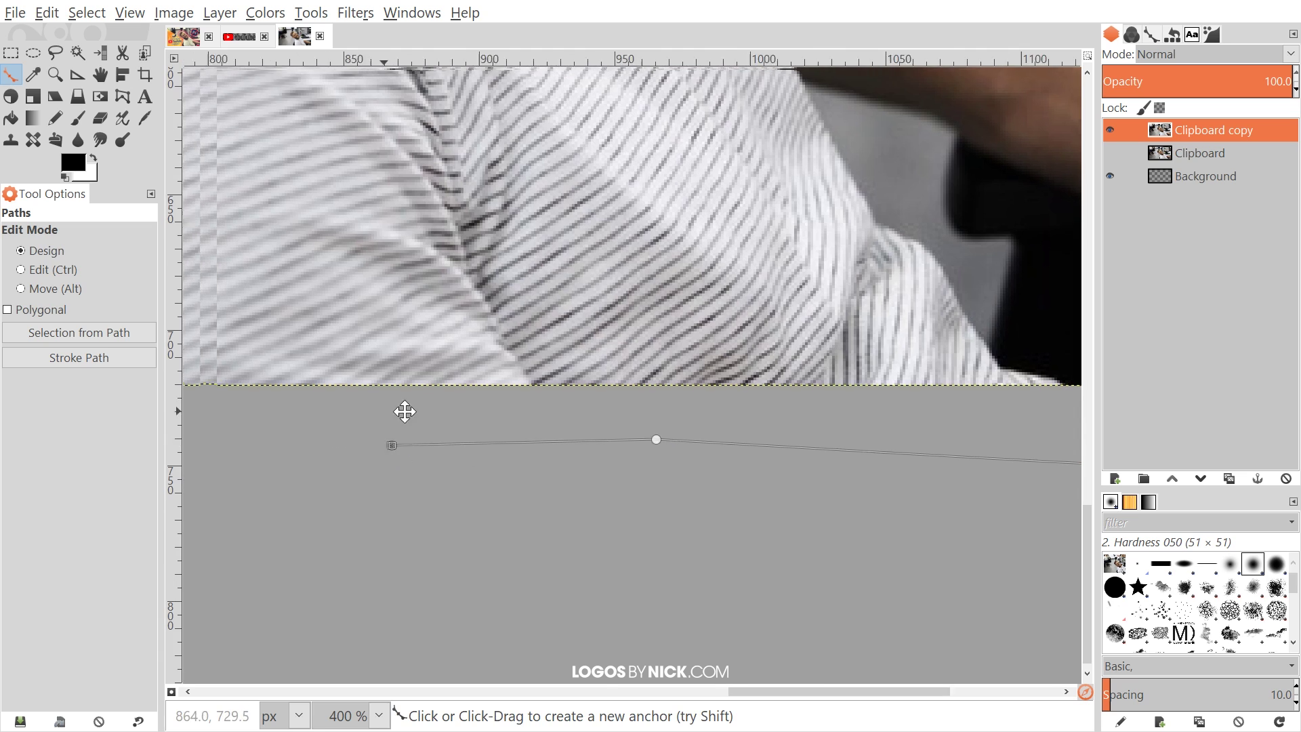
{"action": "scroll", "coordinate": [400, 440], "scroll_direction": "left", "scroll_amount": 15}
{"action": "scroll", "coordinate": [400, 441], "scroll_direction": "up", "scroll_amount": 1}
{"action": "left_click", "coordinate": [408, 439]}
{"action": "left_click", "coordinate": [242, 437]}
{"action": "scroll", "coordinate": [523, 439], "scroll_direction": "left", "scroll_amount": 12}
{"action": "scroll", "coordinate": [542, 448], "scroll_direction": "up", "scroll_amount": 1}
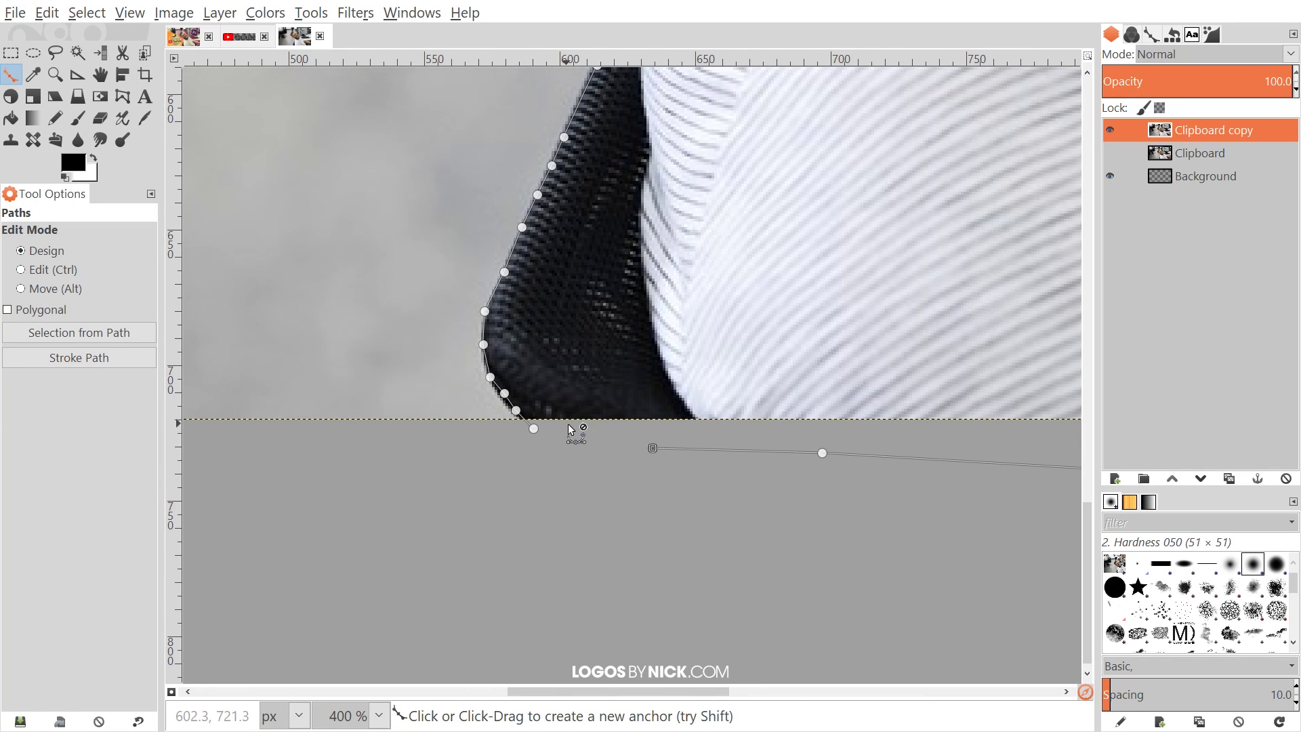
Close the path at its starting anchor and convert it into a selection.
{"action": "key", "text": "ctrl"}
{"action": "left_click", "coordinate": [535, 429]}
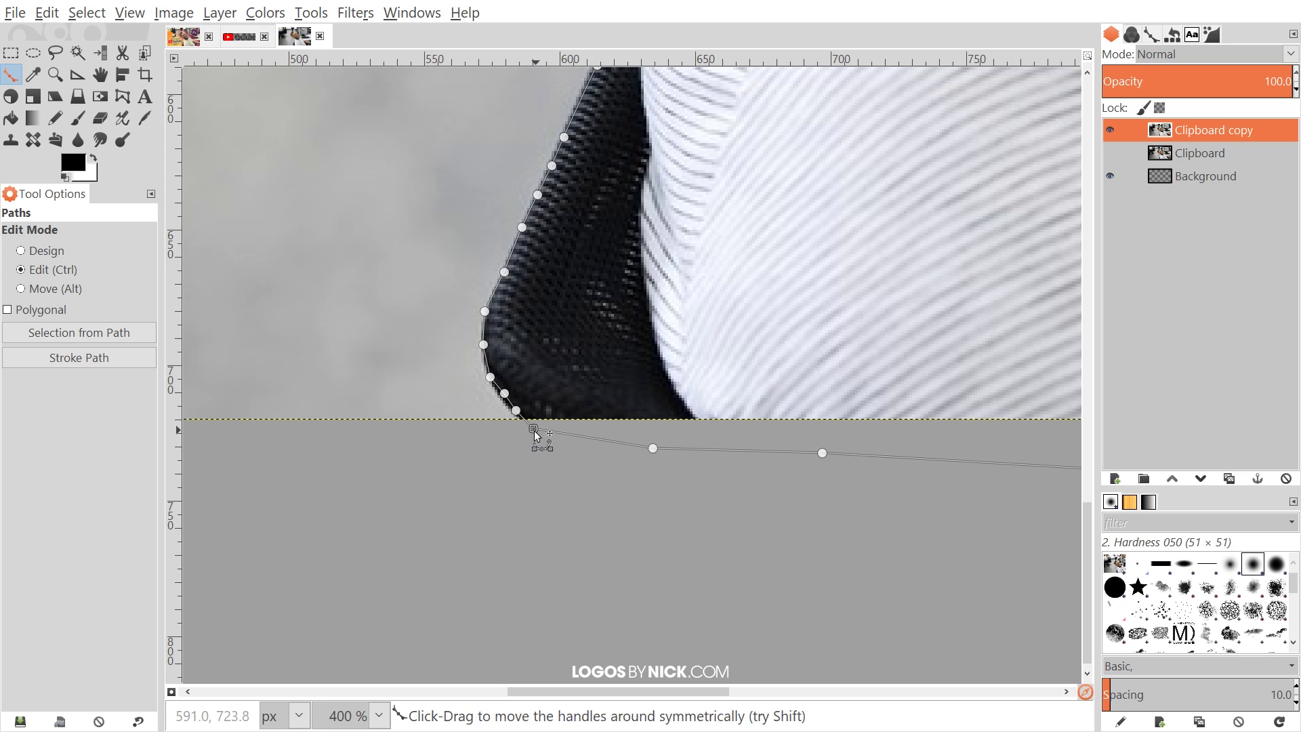
{"action": "scroll", "coordinate": [542, 339], "scroll_direction": "right", "scroll_amount": 5}
{"action": "scroll", "coordinate": [542, 339], "scroll_direction": "up", "scroll_amount": 6}
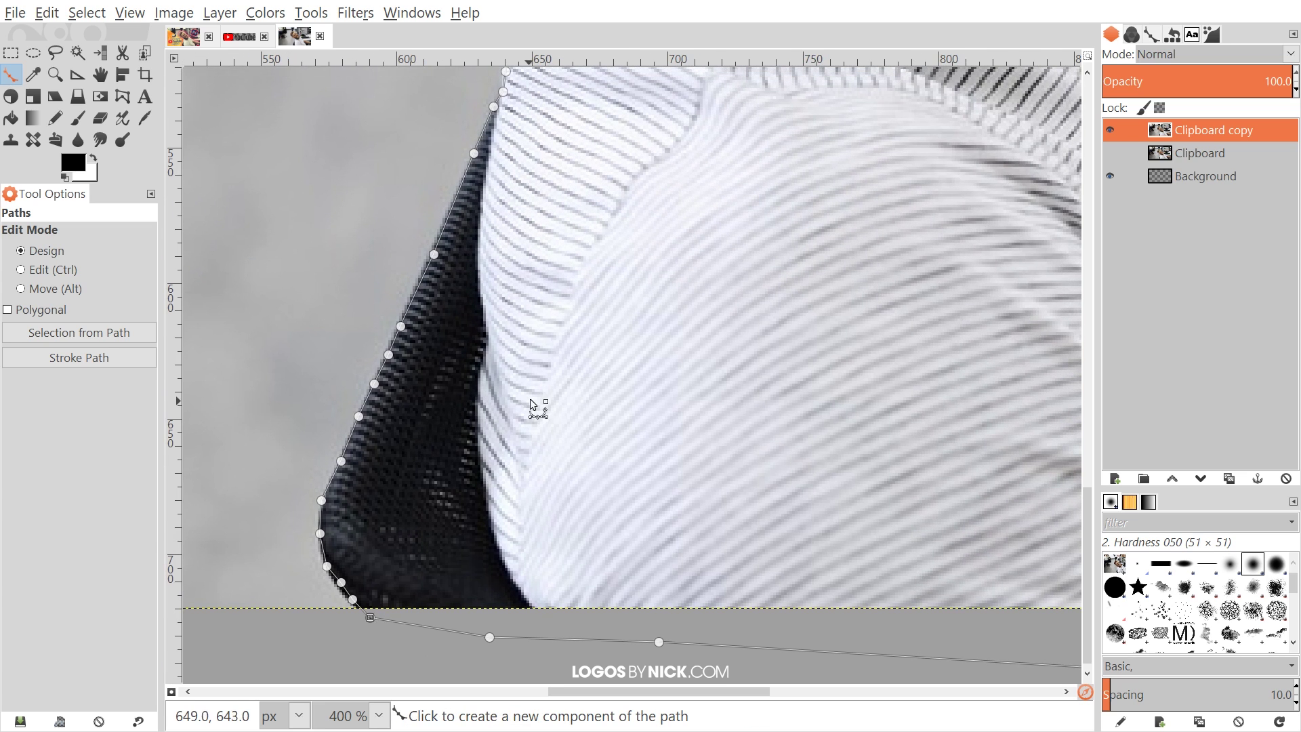
{"action": "key", "text": "Return"}
{"action": "key", "text": "ctrl"}
{"action": "scroll", "coordinate": [539, 359], "scroll_direction": "down", "scroll_amount": 5}
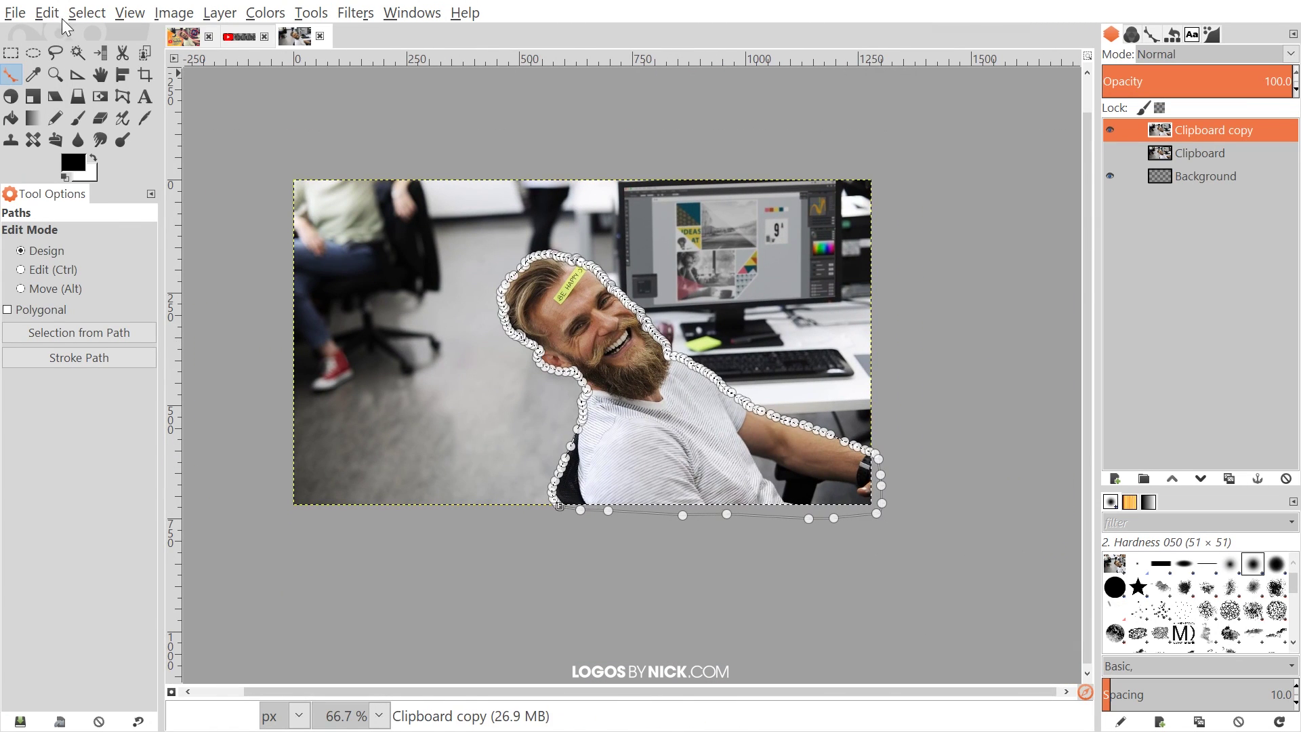
Invert the selection and delete the office background around the man.
{"action": "left_click", "coordinate": [87, 13]}
{"action": "left_click", "coordinate": [96, 82]}
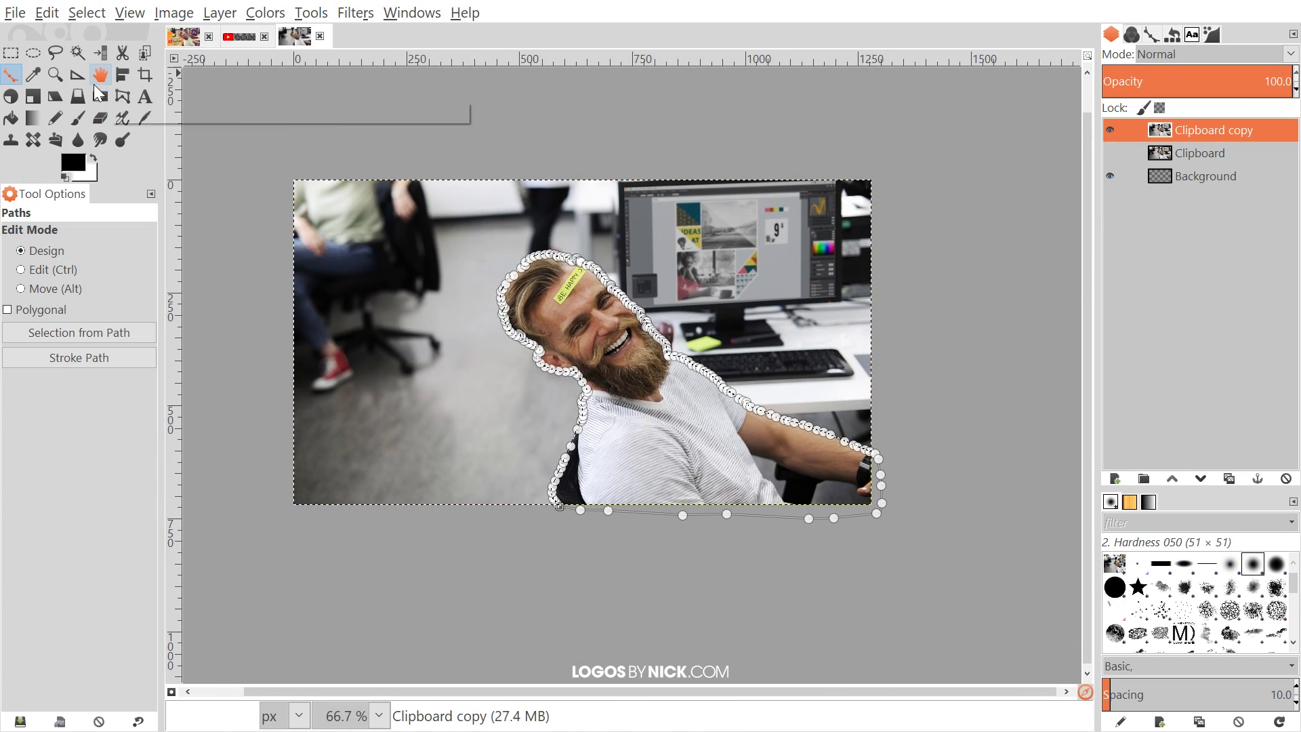
{"action": "key", "text": "Delete"}
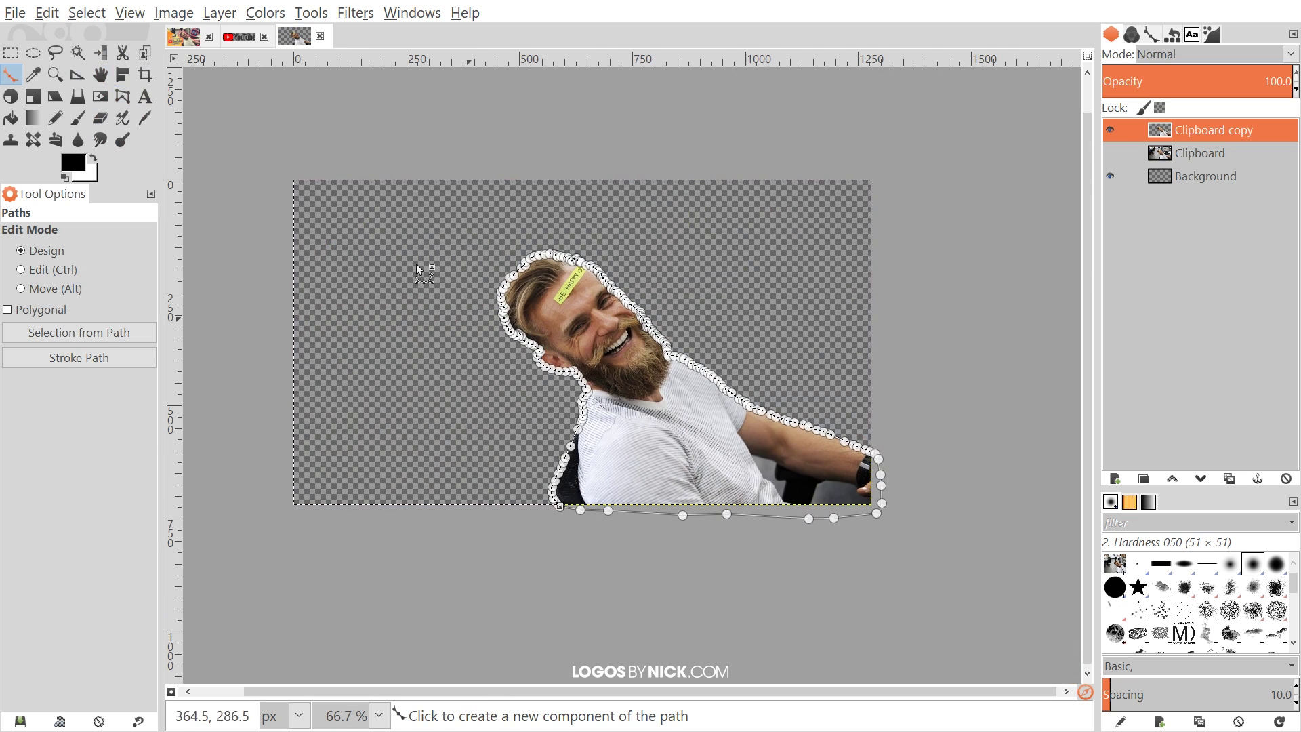
Deselect everything with Select > None and switch to the Move tool to hide the path anchors.
{"action": "left_click", "coordinate": [47, 12]}
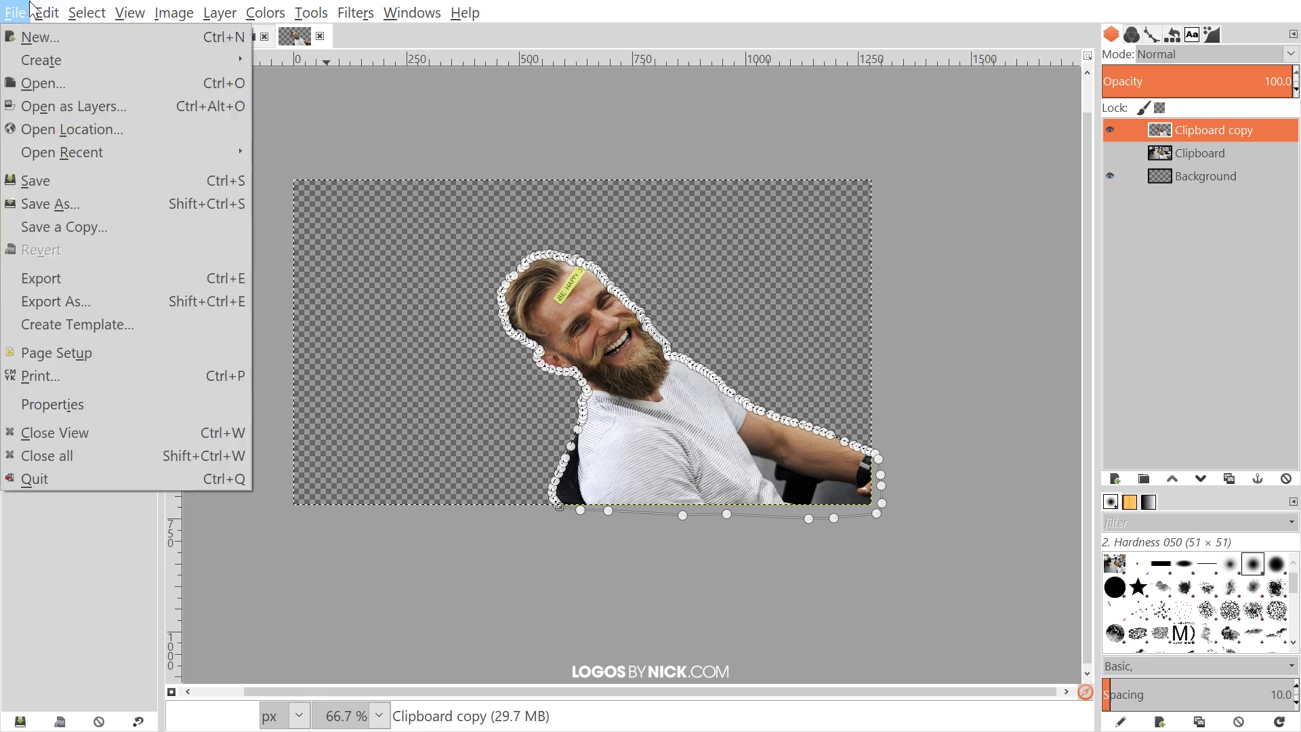
{"action": "key", "text": "Escape"}
{"action": "left_click", "coordinate": [86, 12]}
{"action": "left_click", "coordinate": [105, 61]}
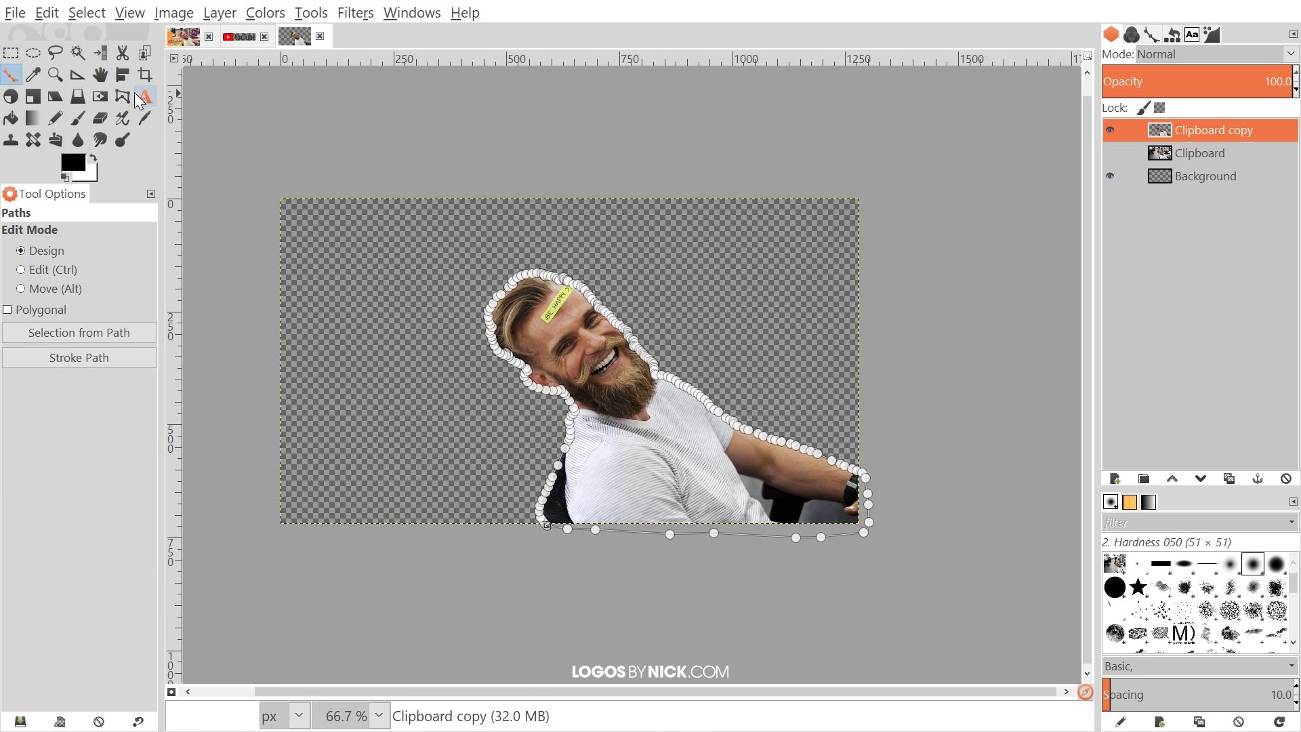
{"action": "left_click", "coordinate": [100, 75]}
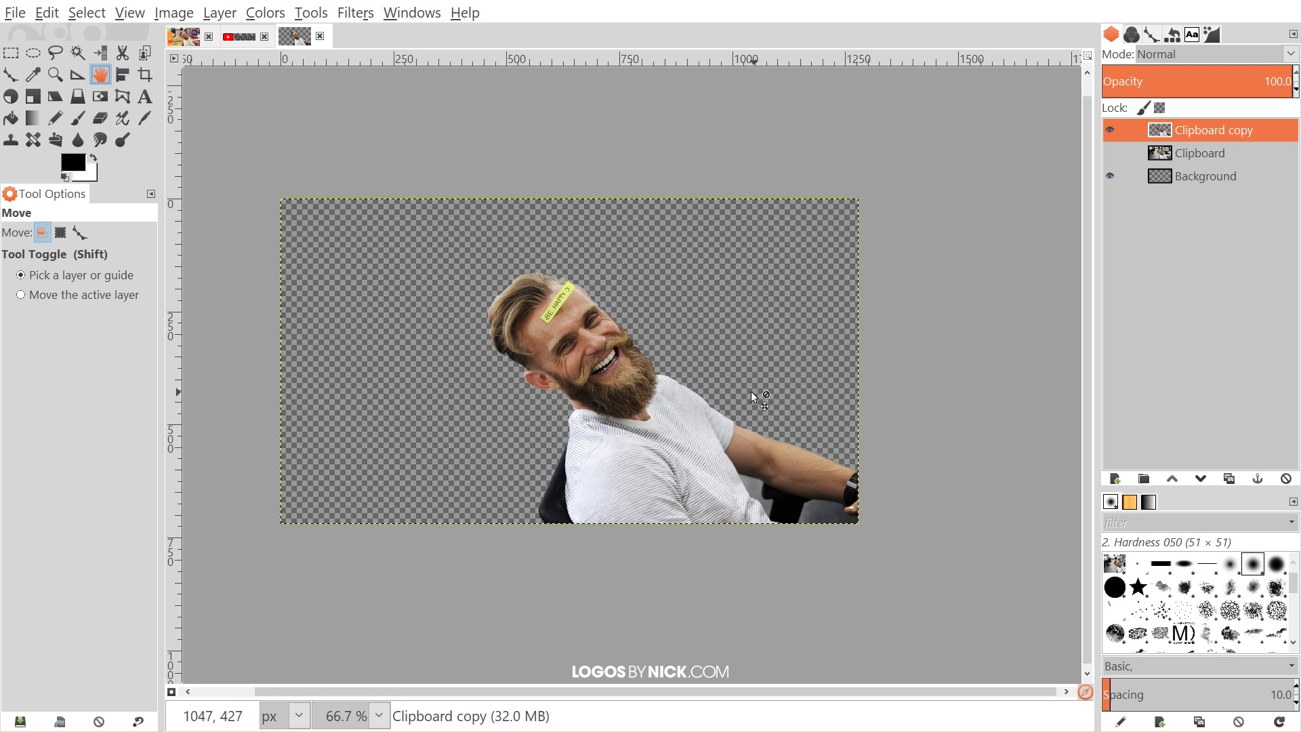
{"action": "scroll", "coordinate": [755, 397], "scroll_direction": "left", "scroll_amount": 1}
{"action": "scroll", "coordinate": [755, 397], "scroll_direction": "up", "scroll_amount": 1}
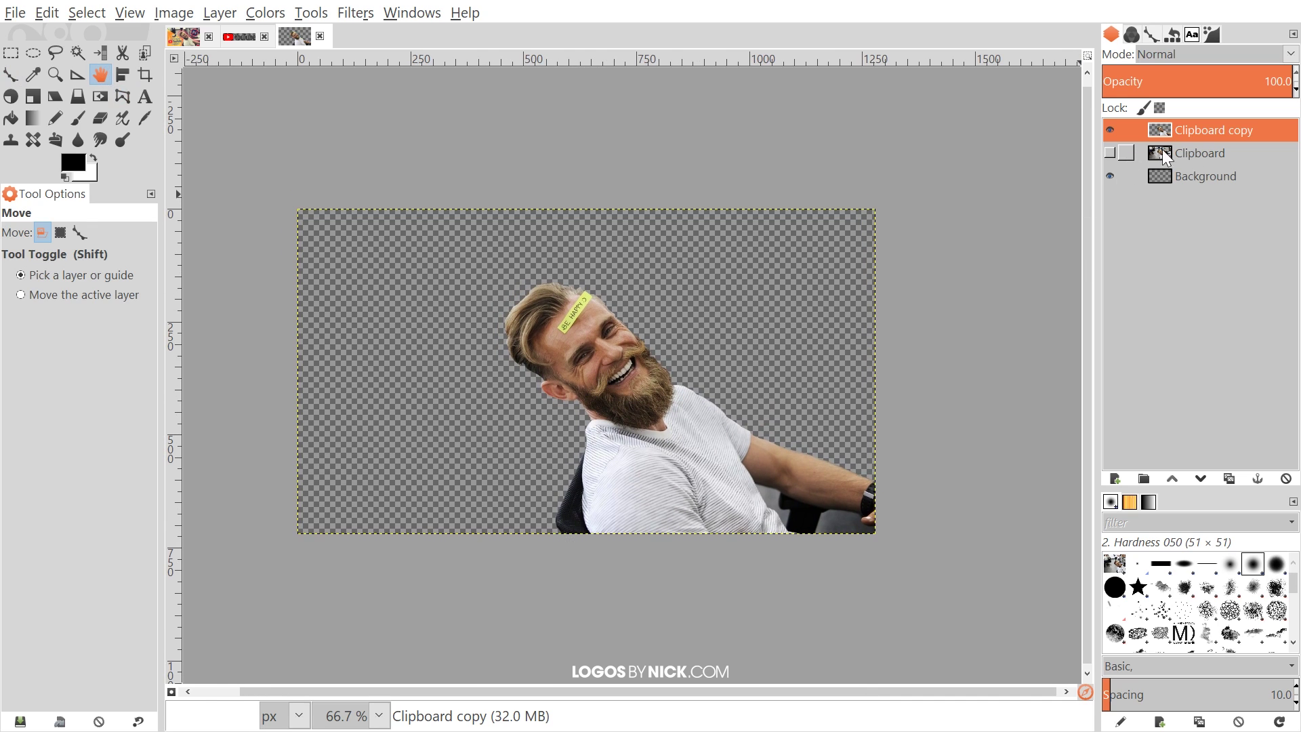
Show the Clipboard office photo layer and desaturate it to grayscale.
{"action": "left_click", "coordinate": [1109, 153]}
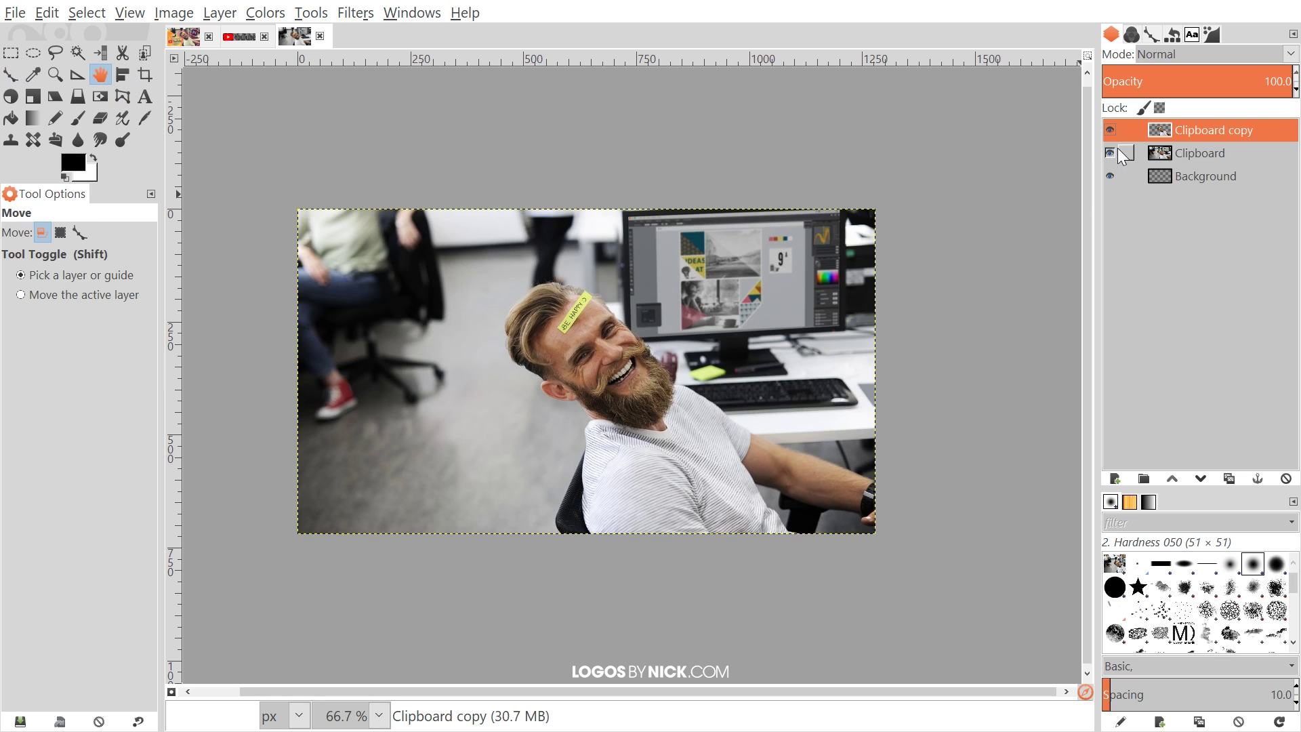
{"action": "left_click", "coordinate": [1197, 147]}
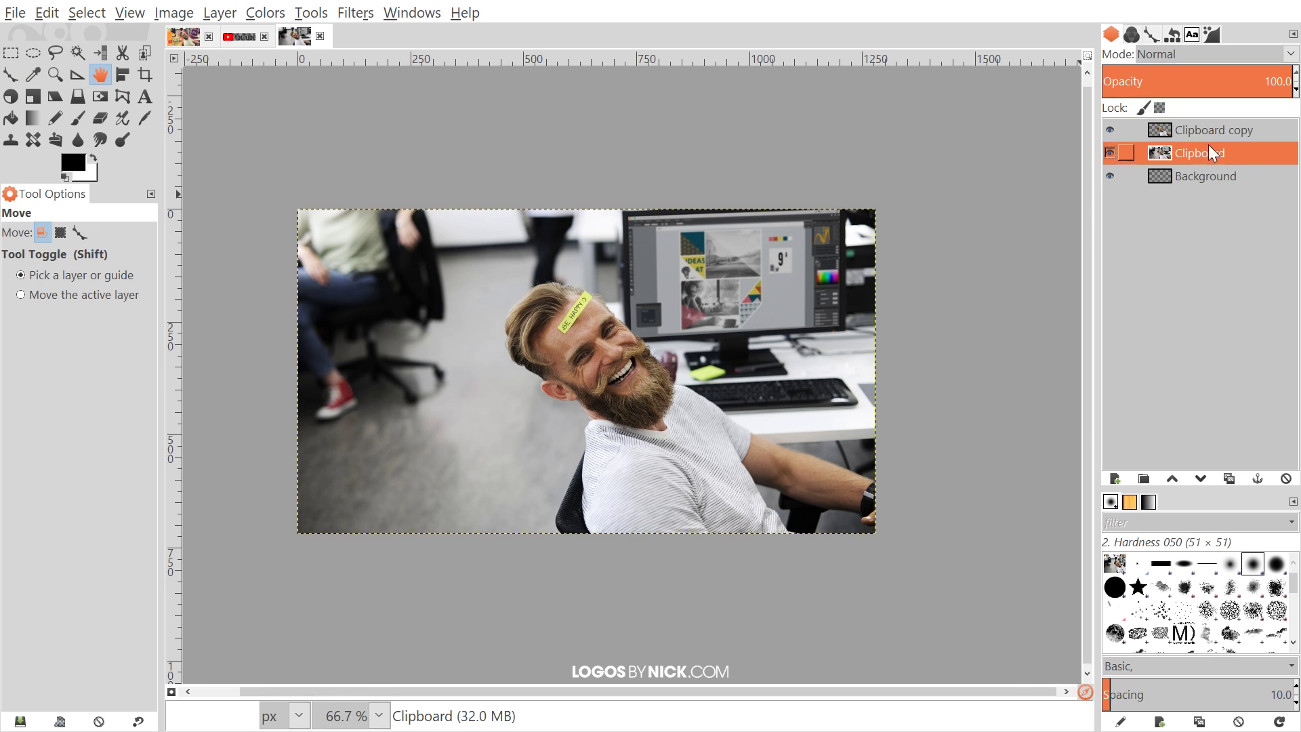
{"action": "right_click", "coordinate": [1209, 144]}
{"action": "left_click", "coordinate": [1230, 152]}
{"action": "left_click", "coordinate": [255, 12]}
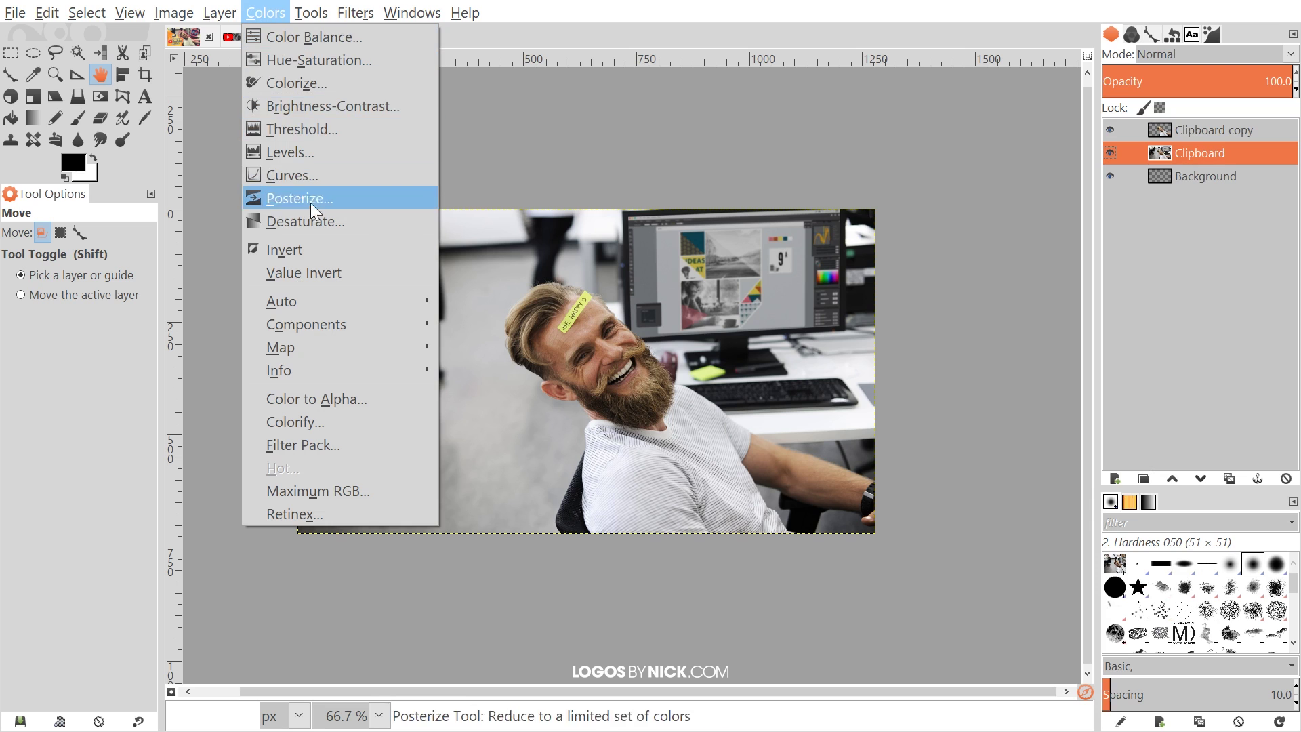
{"action": "left_click", "coordinate": [311, 223]}
{"action": "left_click_drag", "start_coordinate": [735, 218], "coordinate": [1002, 178]}
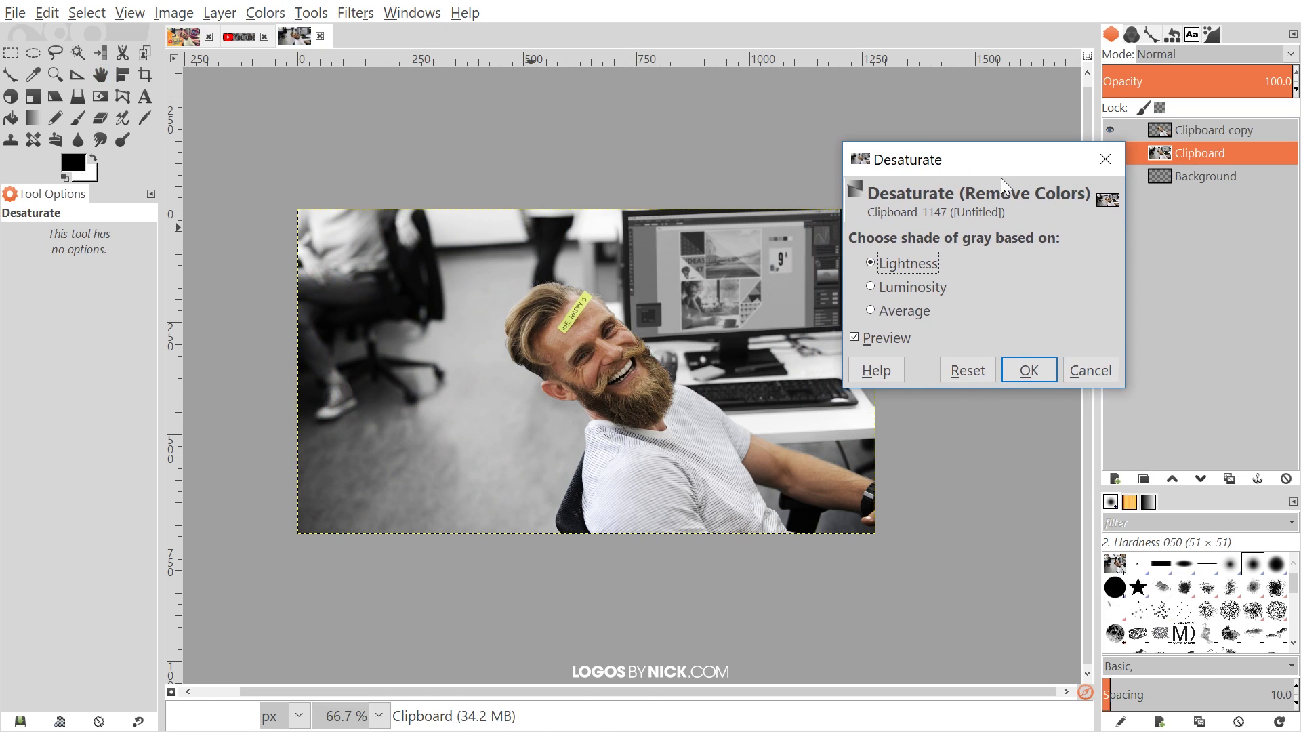
{"action": "left_click", "coordinate": [1034, 364]}
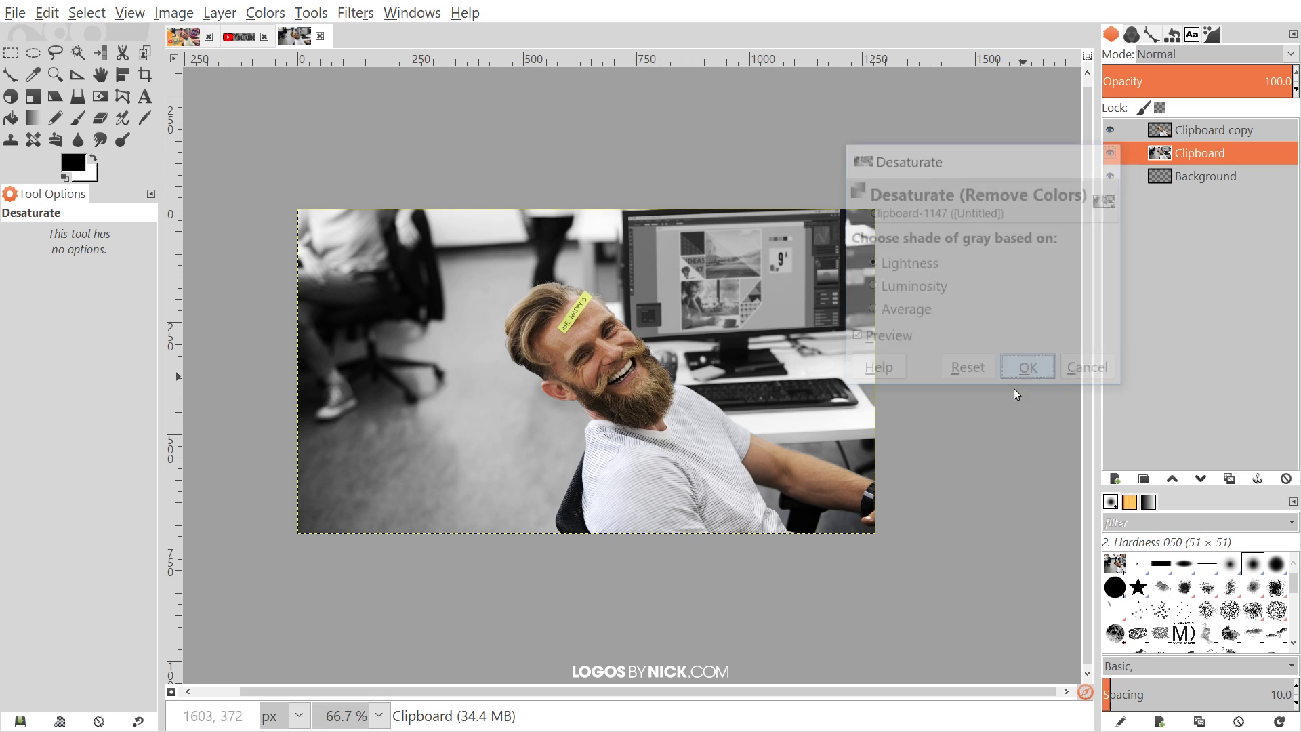
Compare with the finished thumbnail, then make the man cut-out layer active.
{"action": "scroll", "coordinate": [877, 233], "scroll_direction": "right", "scroll_amount": 2}
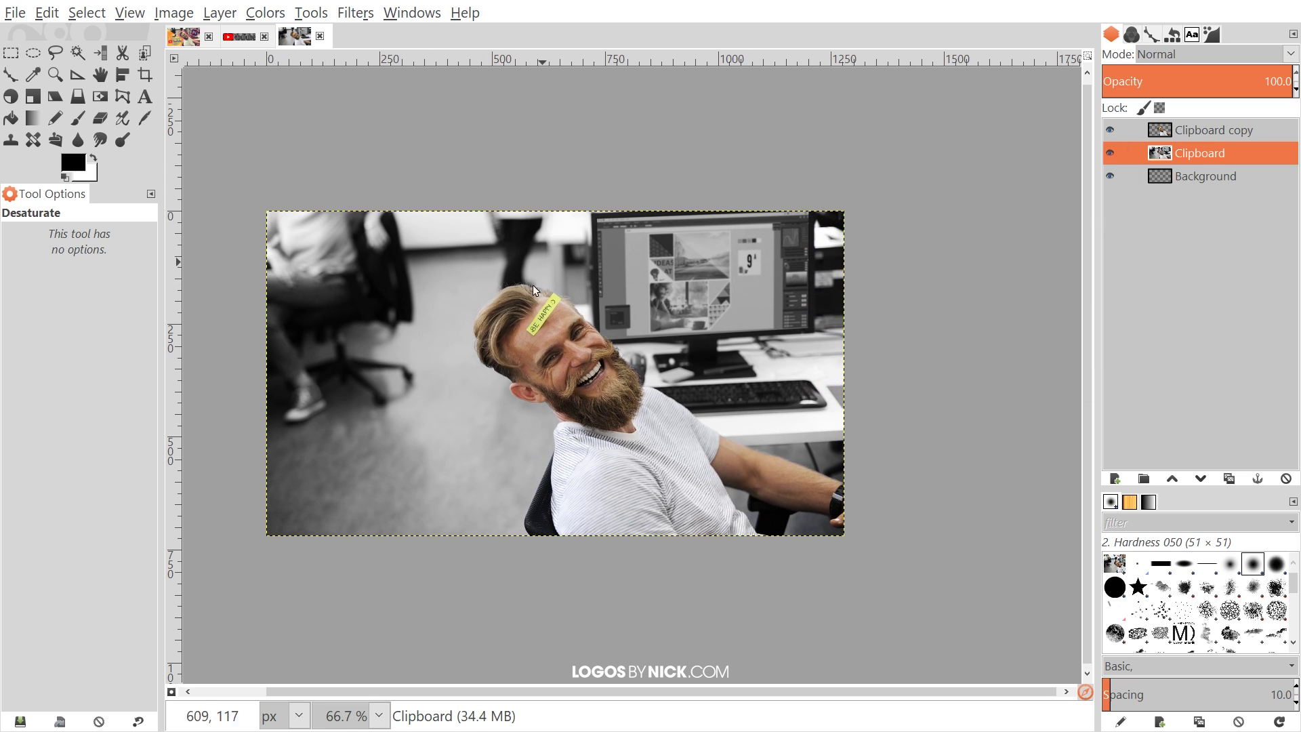
{"action": "left_click_drag", "start_coordinate": [716, 389], "coordinate": [718, 404]}
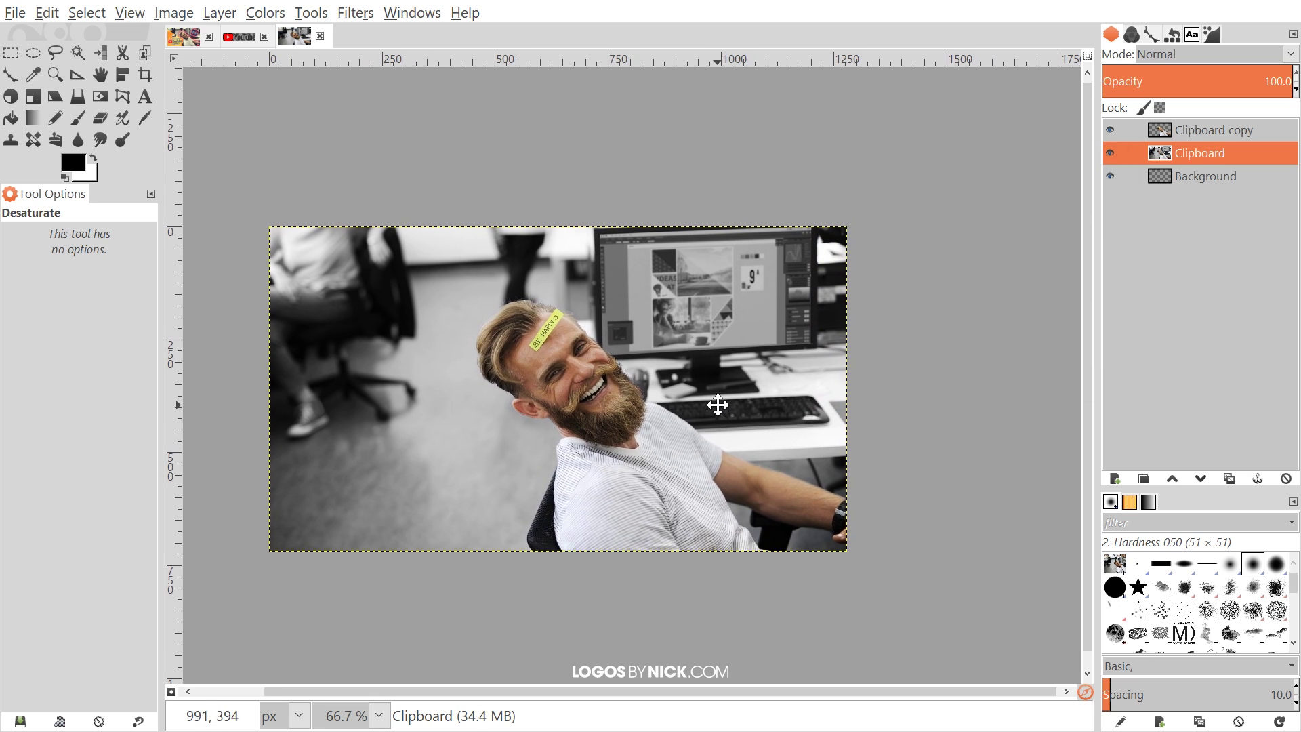
{"action": "left_click", "coordinate": [179, 40]}
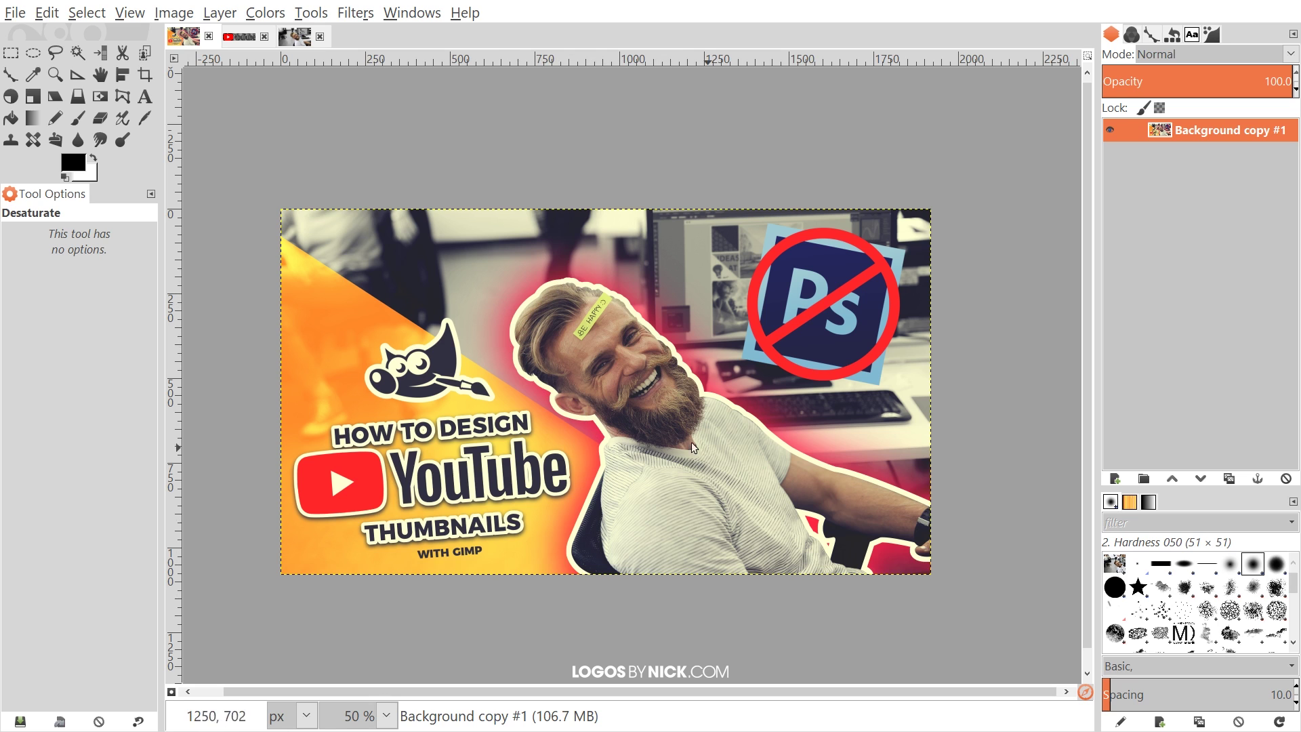
{"action": "left_click", "coordinate": [295, 35]}
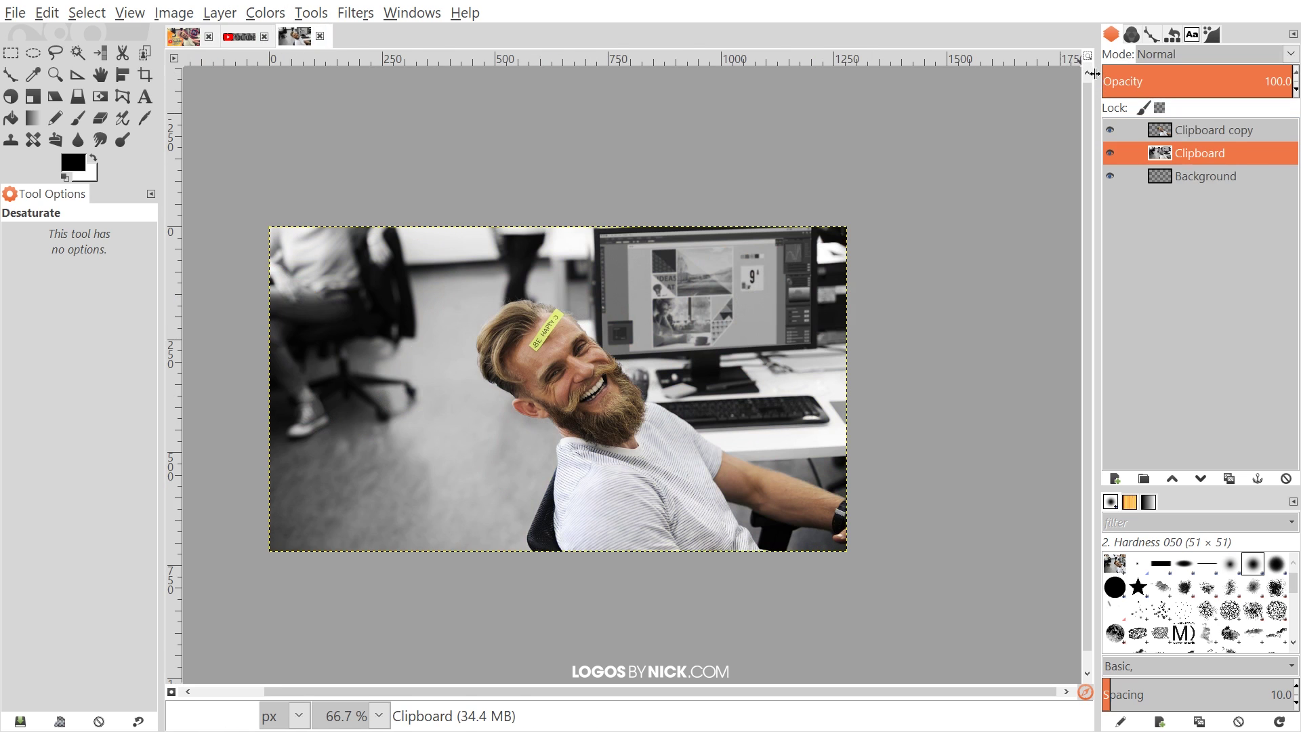
{"action": "left_click", "coordinate": [1224, 127]}
Select the man's outline using Alpha to Selection on the Clipboard copy layer.
{"action": "left_click", "coordinate": [1109, 129]}
{"action": "left_click", "coordinate": [1110, 130]}
{"action": "right_click", "coordinate": [1210, 124]}
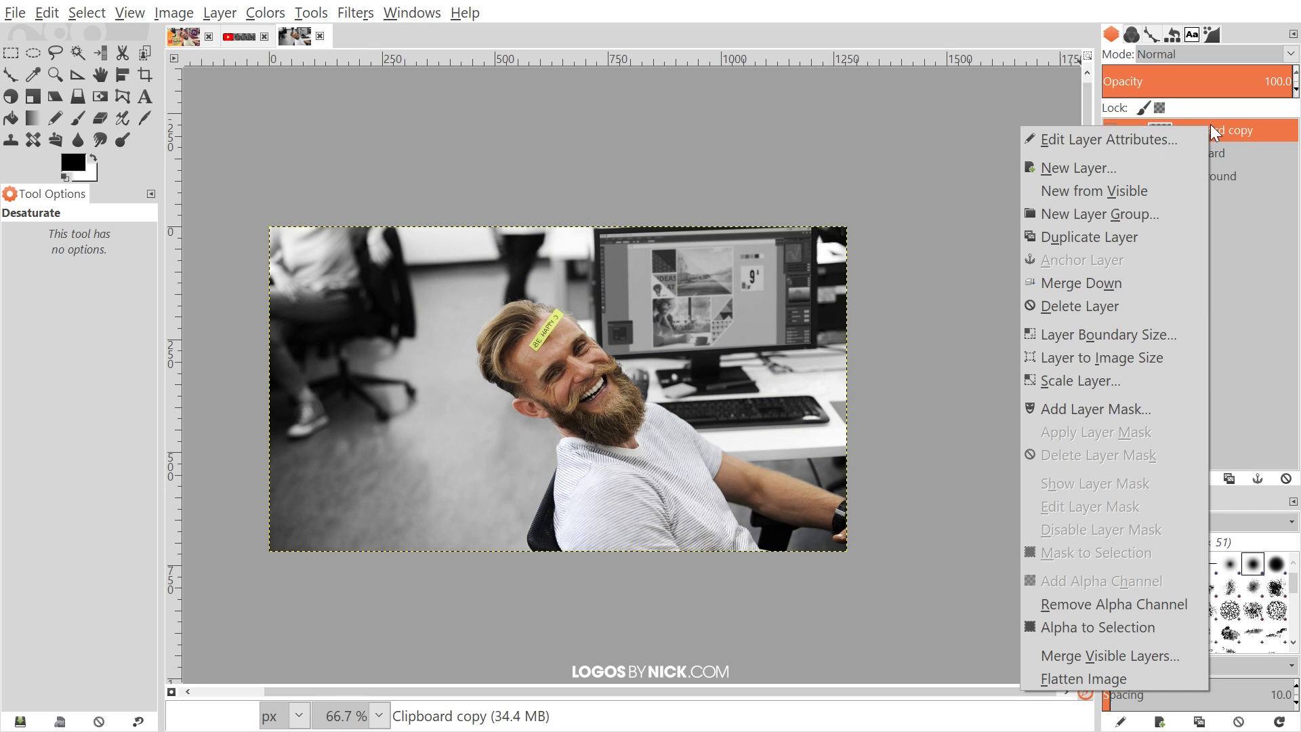
{"action": "left_click", "coordinate": [1092, 630]}
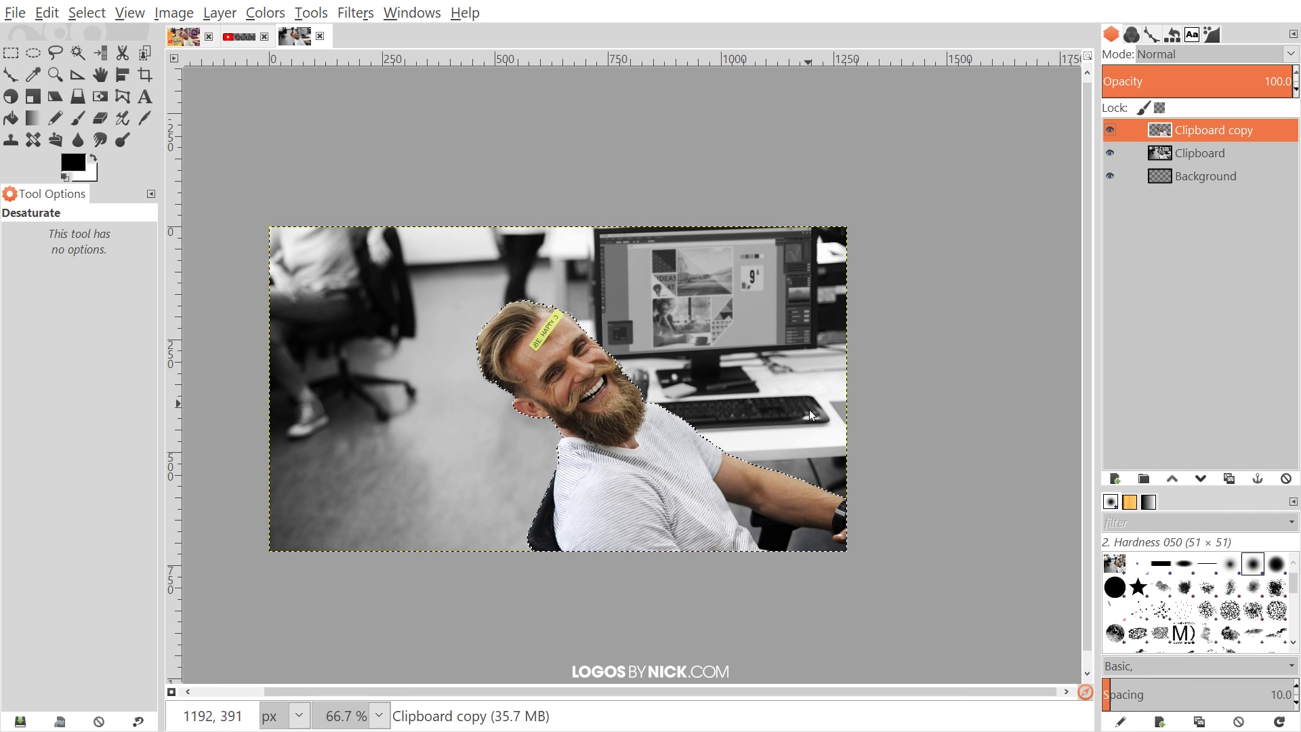
Grow the selection outward by 5 px and begin a new layer.
{"action": "scroll", "coordinate": [813, 427], "scroll_direction": "right", "scroll_amount": 1}
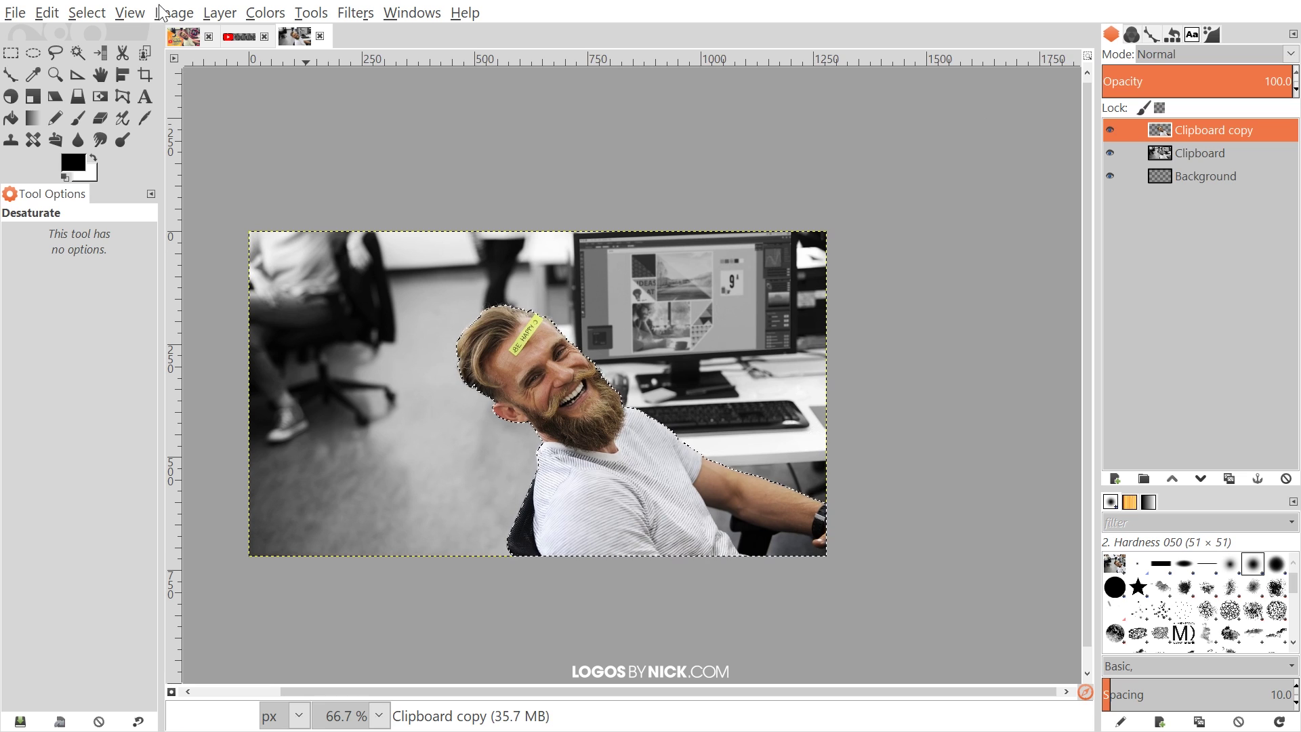
{"action": "left_click", "coordinate": [86, 12]}
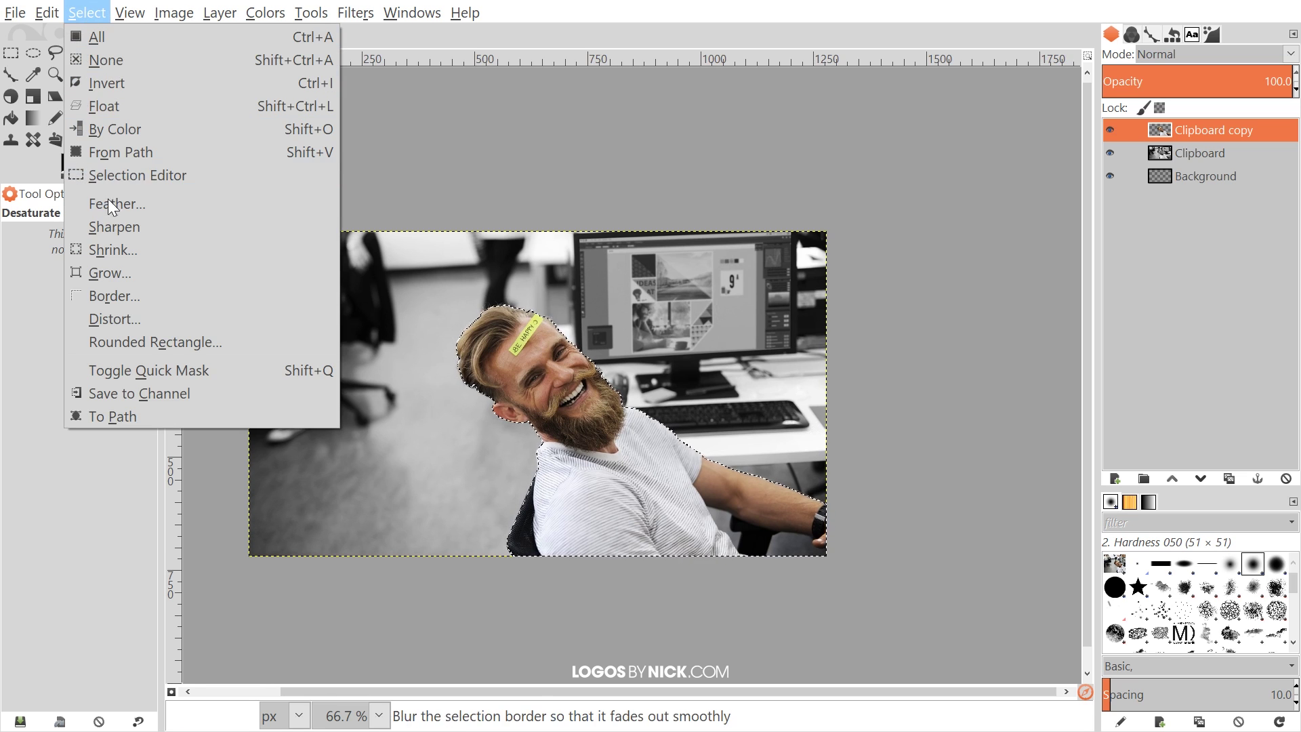
{"action": "left_click", "coordinate": [124, 278]}
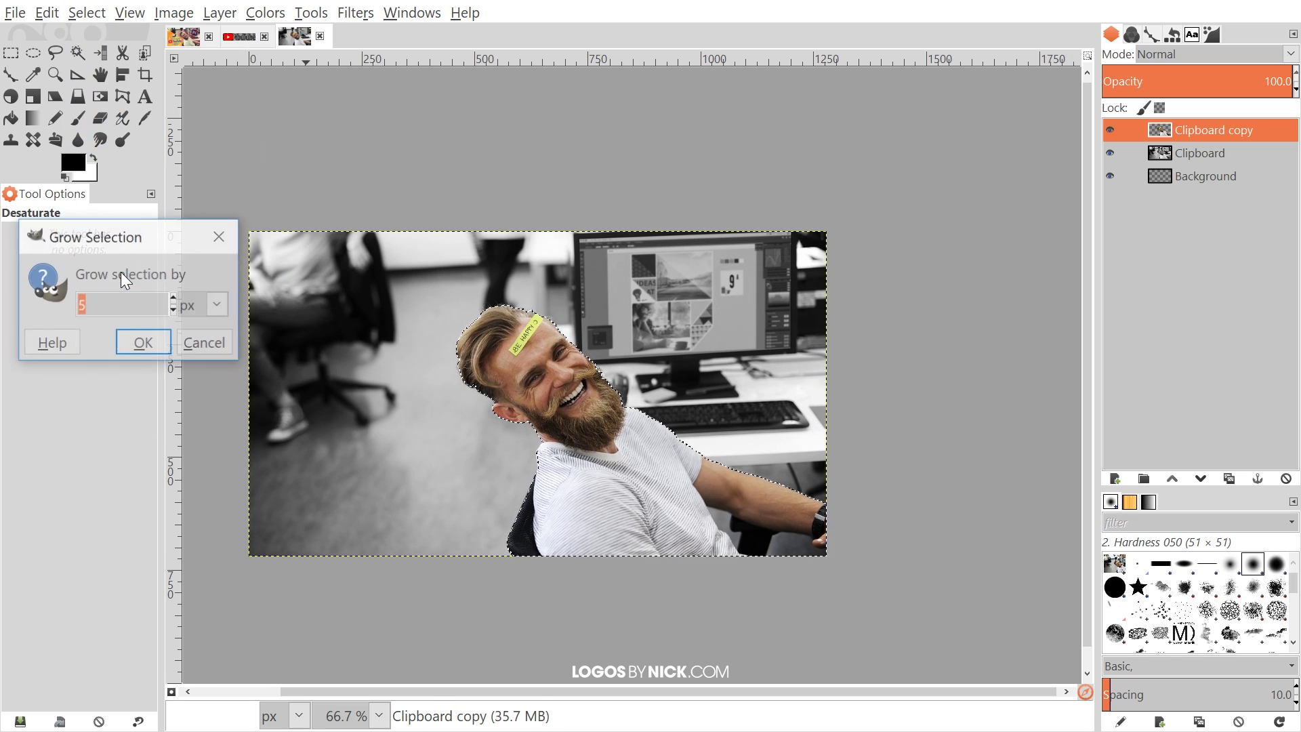
{"action": "type", "text": "510"}
{"action": "left_click", "coordinate": [144, 343]}
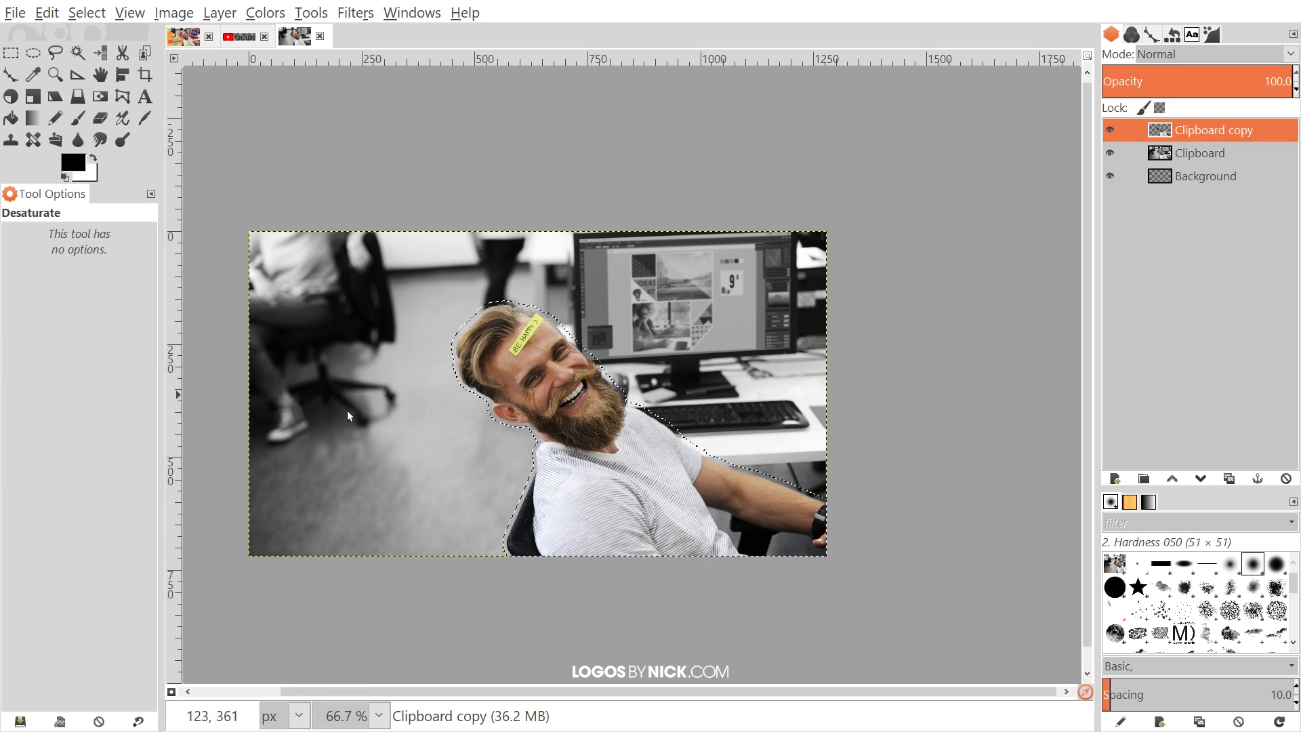
{"action": "scroll", "coordinate": [575, 518], "scroll_direction": "up", "scroll_amount": 2}
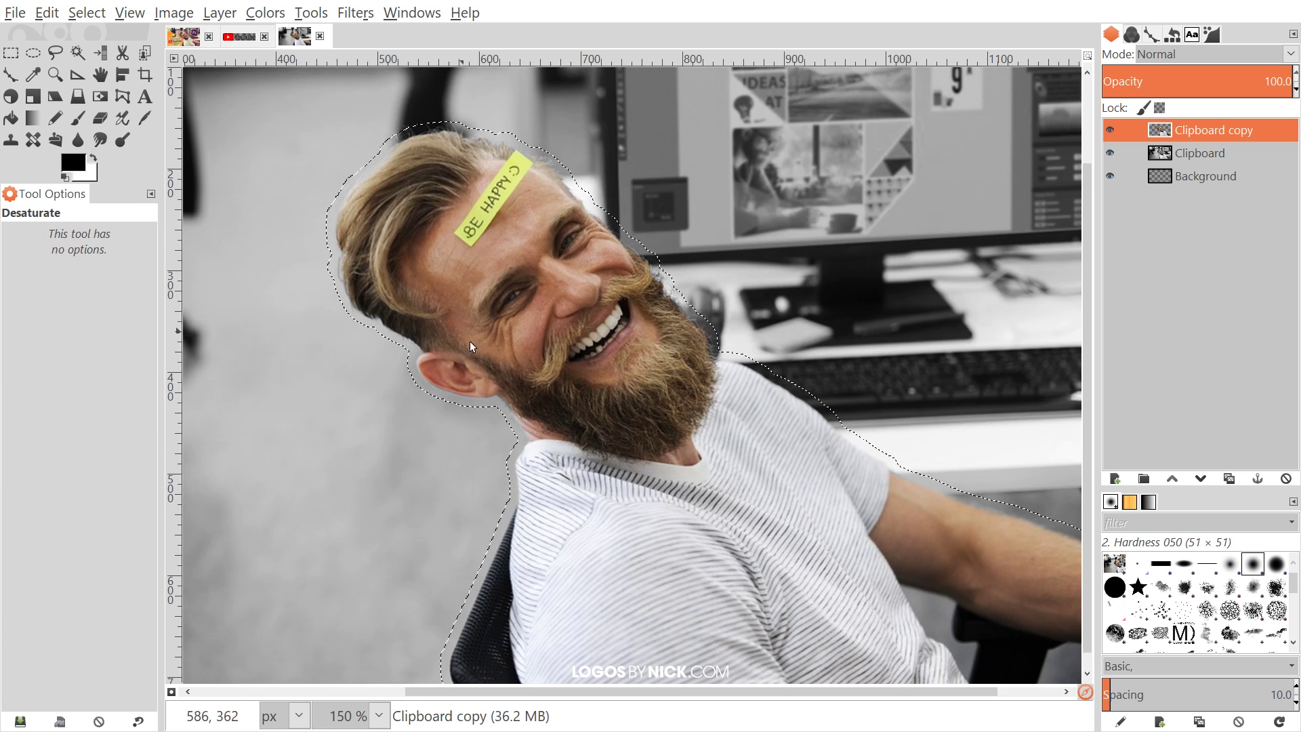
{"action": "scroll", "coordinate": [470, 341], "scroll_direction": "down", "scroll_amount": 2}
{"action": "scroll", "coordinate": [470, 340], "scroll_direction": "left", "scroll_amount": 1}
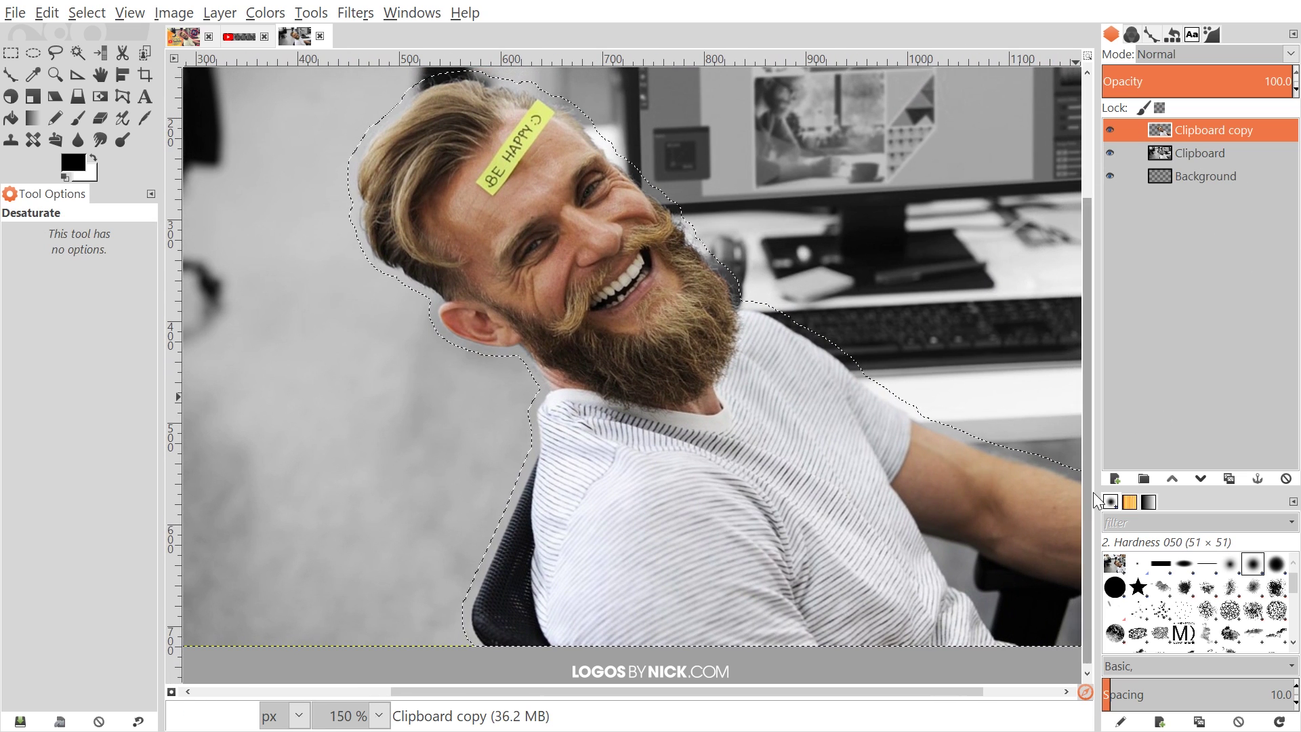
{"action": "left_click", "coordinate": [1114, 480]}
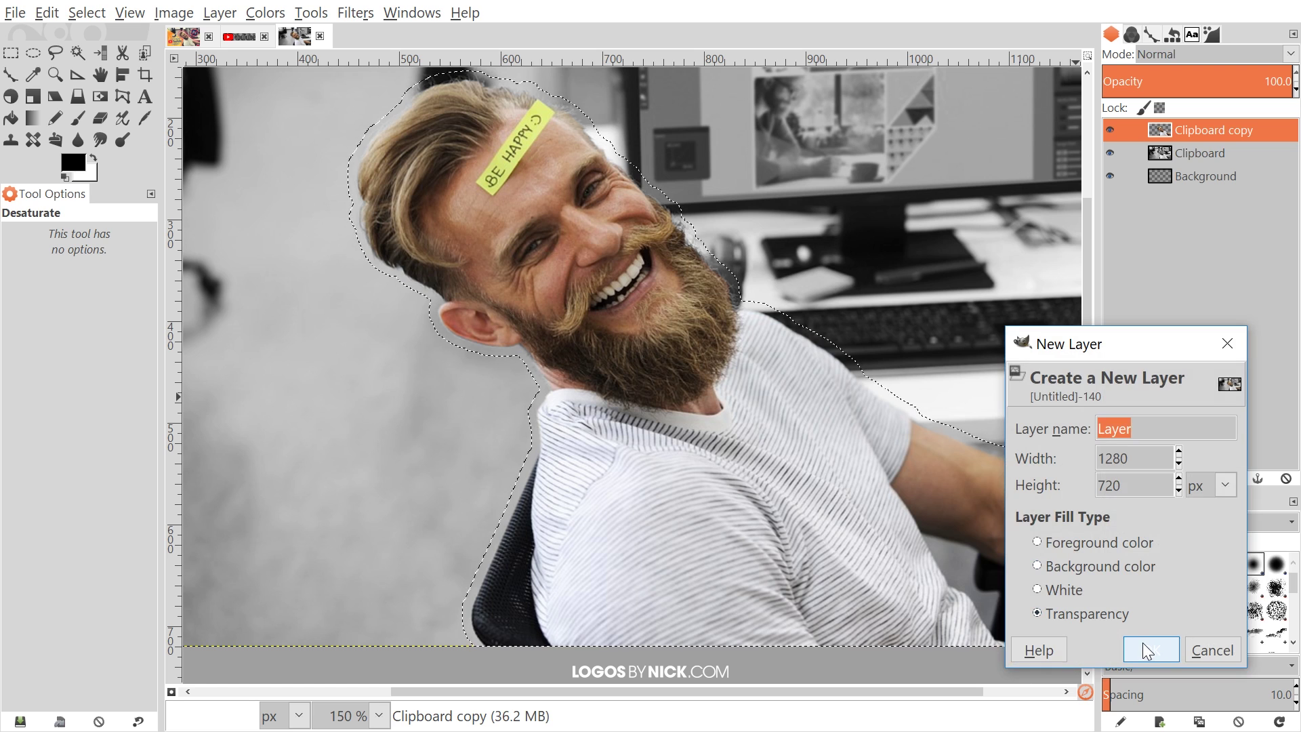
Create a new transparent layer and move it beneath the man cut-out.
{"action": "left_click", "coordinate": [1145, 649]}
{"action": "left_click_drag", "start_coordinate": [1182, 133], "coordinate": [1194, 162]}
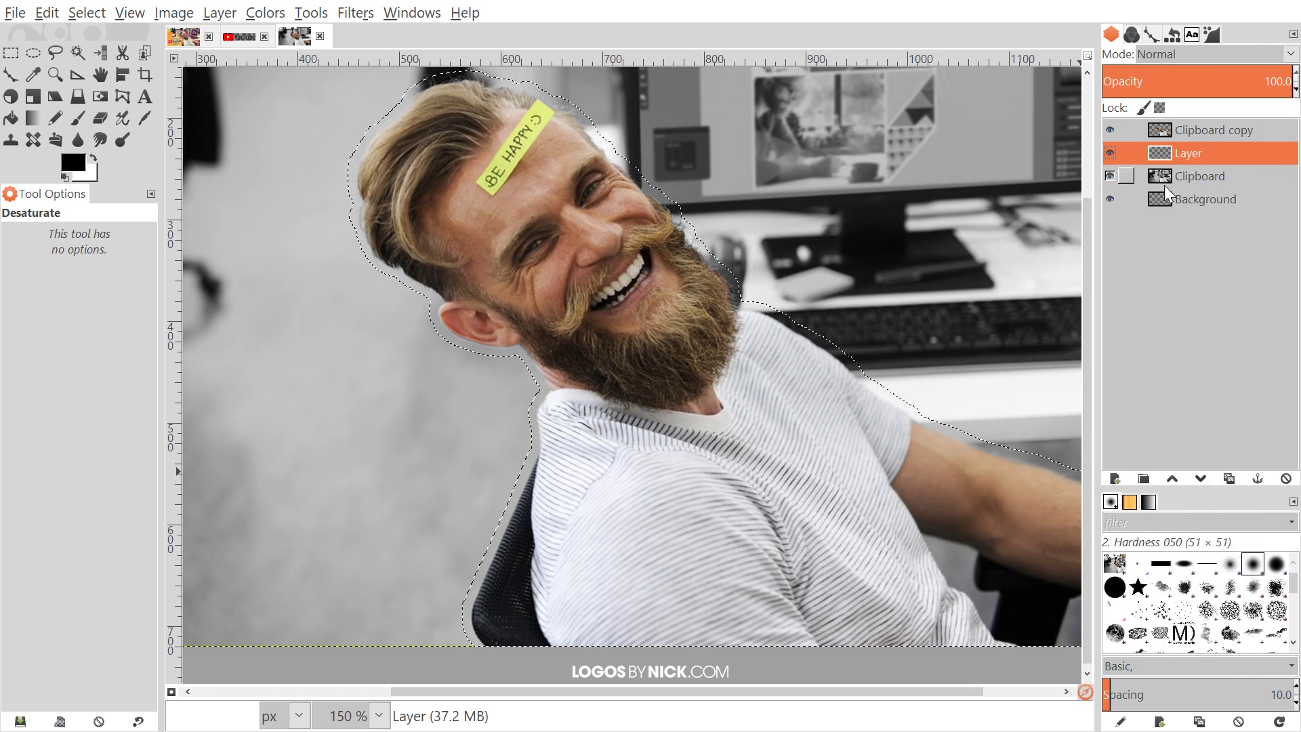
{"action": "left_click_drag", "start_coordinate": [511, 215], "coordinate": [515, 206]}
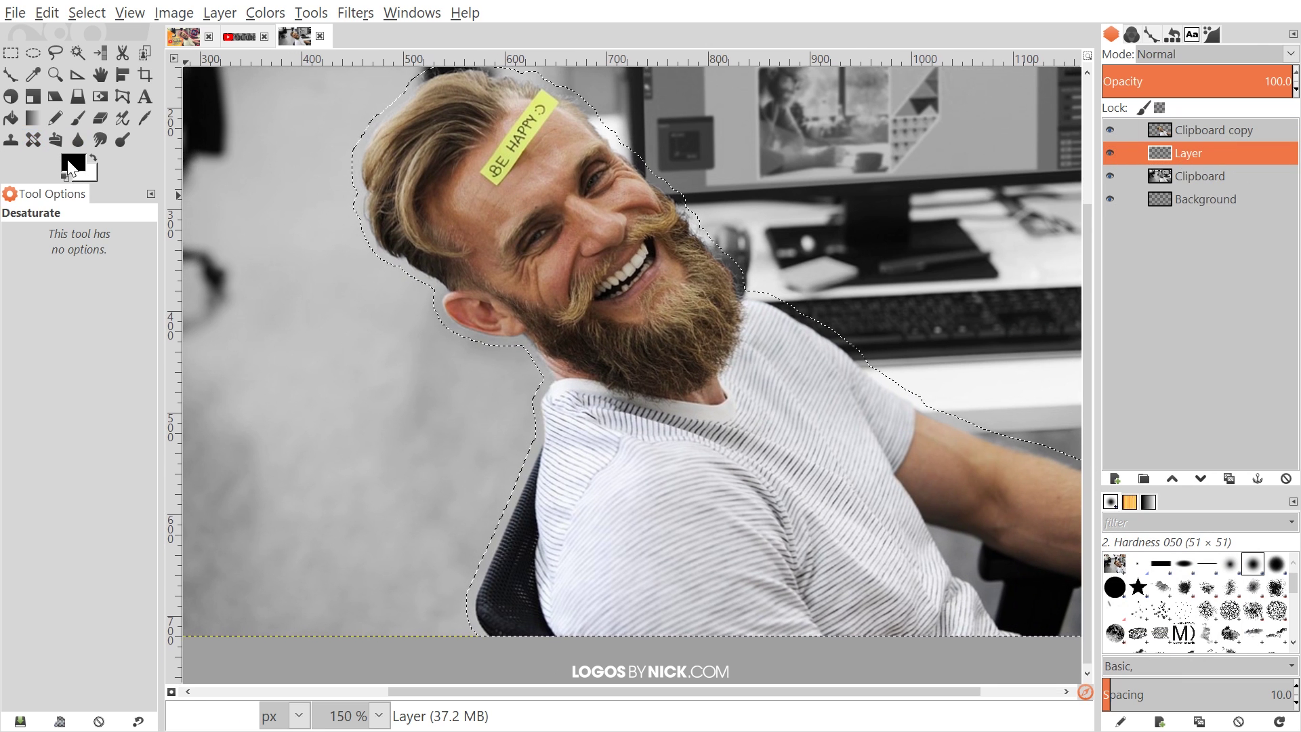
{"action": "left_click_drag", "start_coordinate": [528, 210], "coordinate": [506, 235]}
Fill the grown selection with white on the new layer and compare with the finished thumbnail.
{"action": "left_click", "coordinate": [47, 13]}
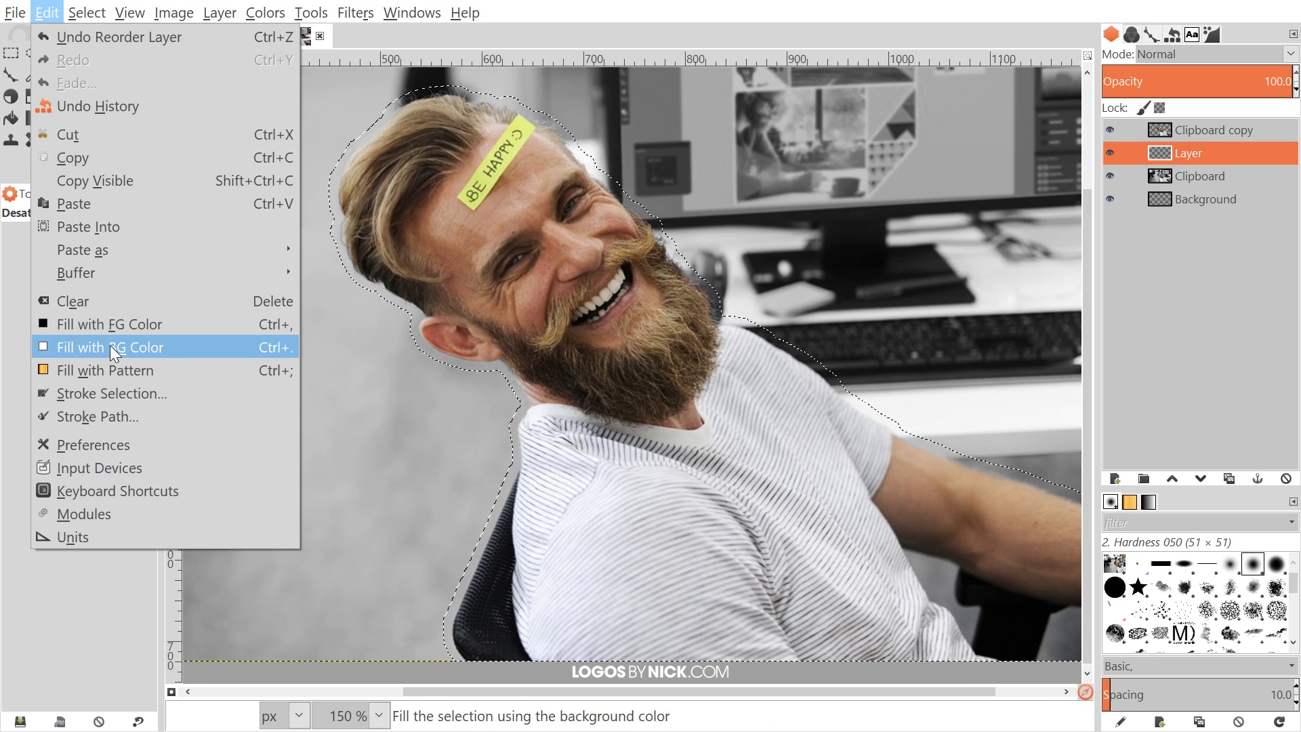
{"action": "left_click", "coordinate": [110, 344]}
{"action": "left_click_drag", "start_coordinate": [701, 261], "coordinate": [741, 274]}
{"action": "left_click", "coordinate": [182, 37]}
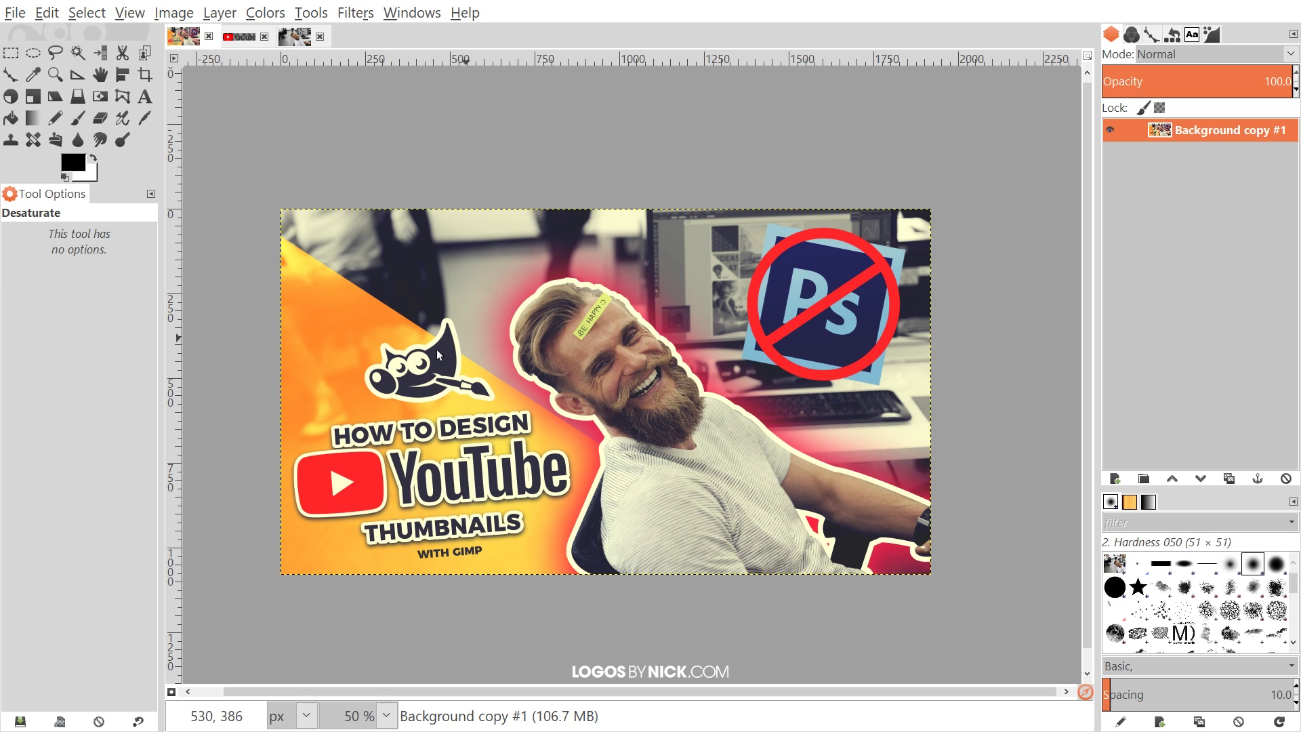
{"action": "left_click", "coordinate": [288, 39]}
{"action": "left_click_drag", "start_coordinate": [510, 102], "coordinate": [404, 175]}
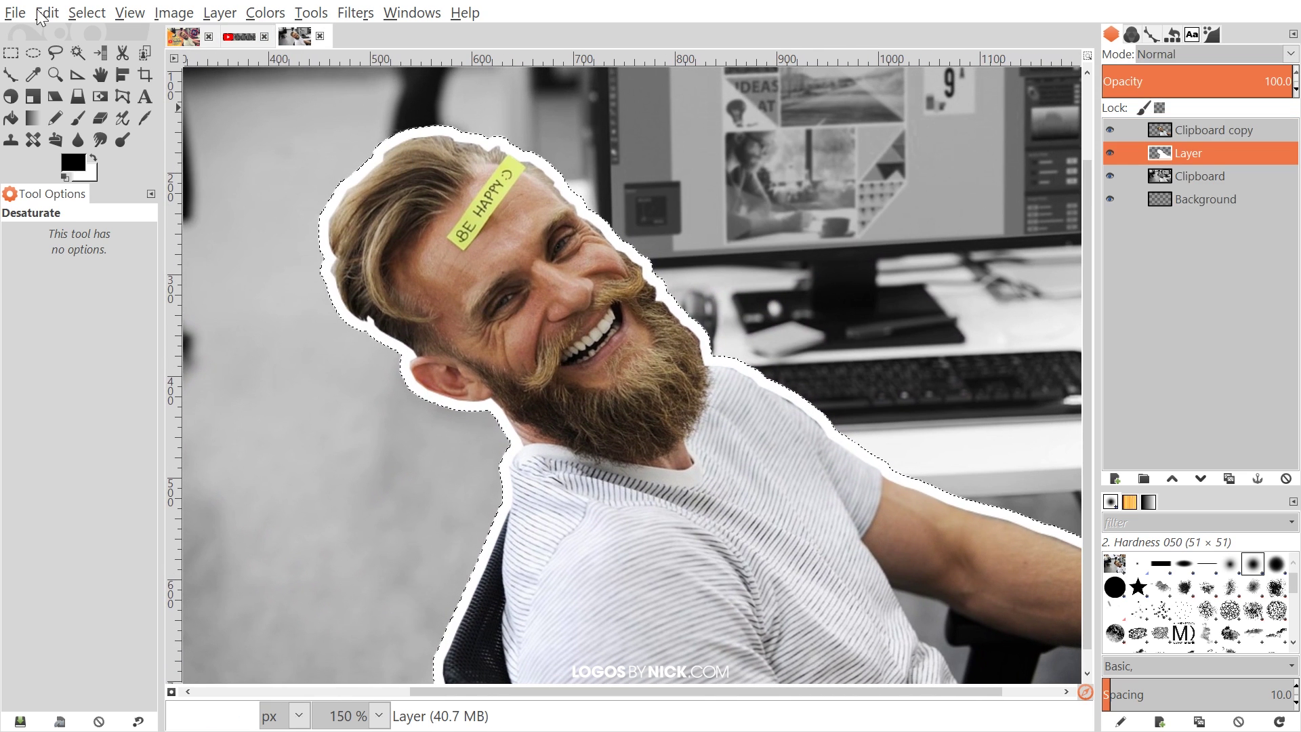
Grow the selection by a further 10 px.
{"action": "left_click", "coordinate": [41, 15]}
{"action": "mouse_move", "coordinate": [87, 13]}
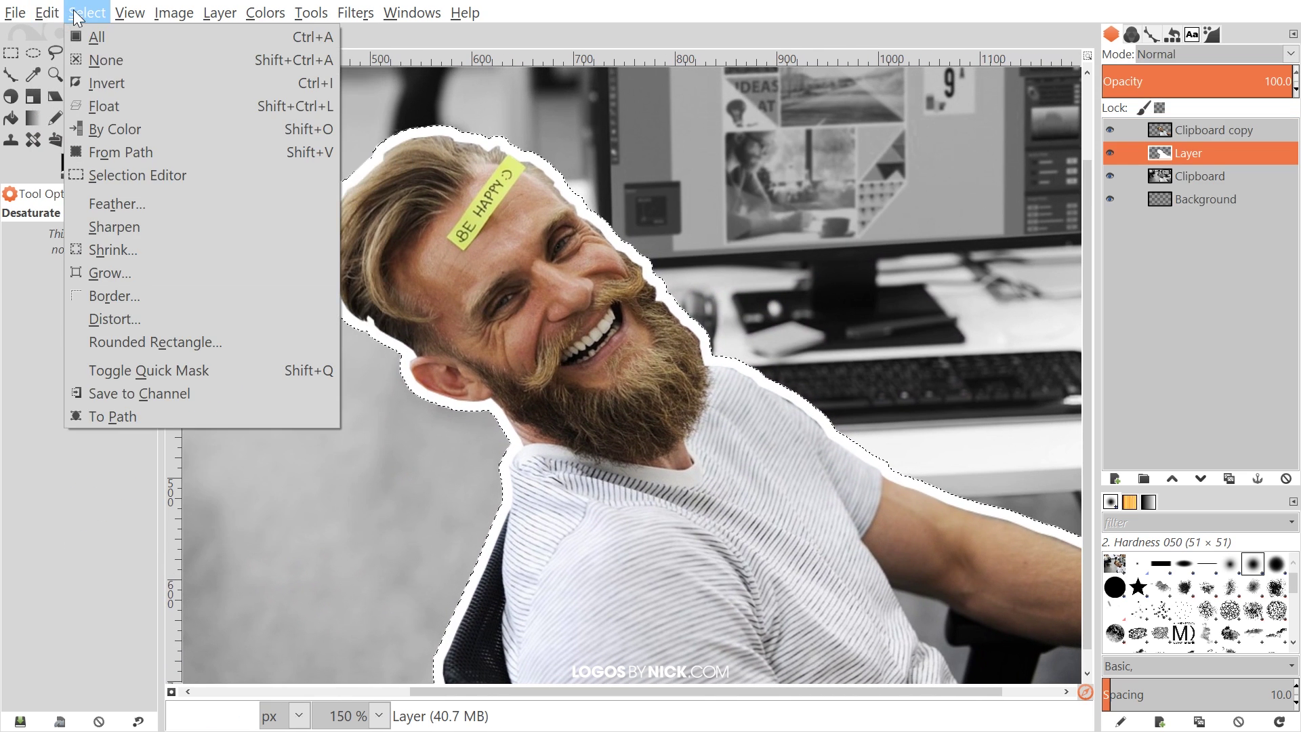
{"action": "left_click", "coordinate": [126, 271]}
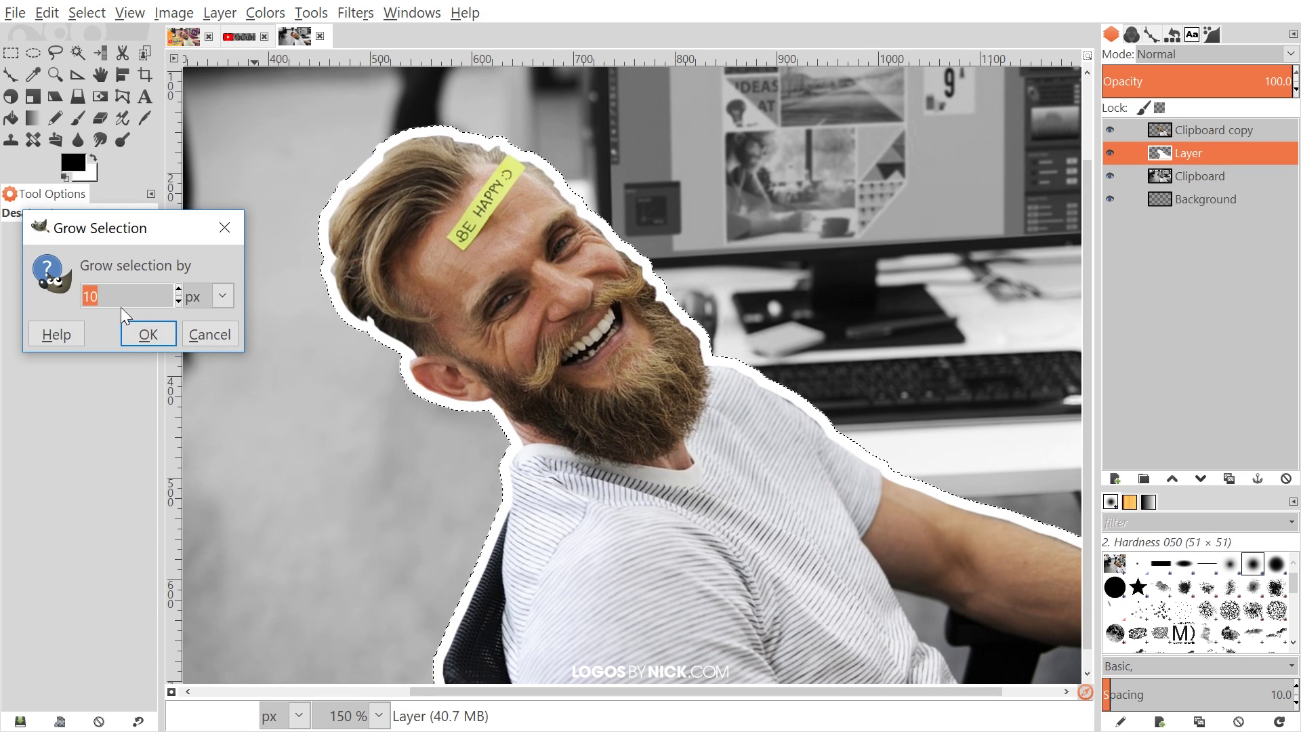
{"action": "left_click", "coordinate": [147, 334]}
{"action": "scroll", "coordinate": [750, 282], "scroll_direction": "down", "scroll_amount": 2}
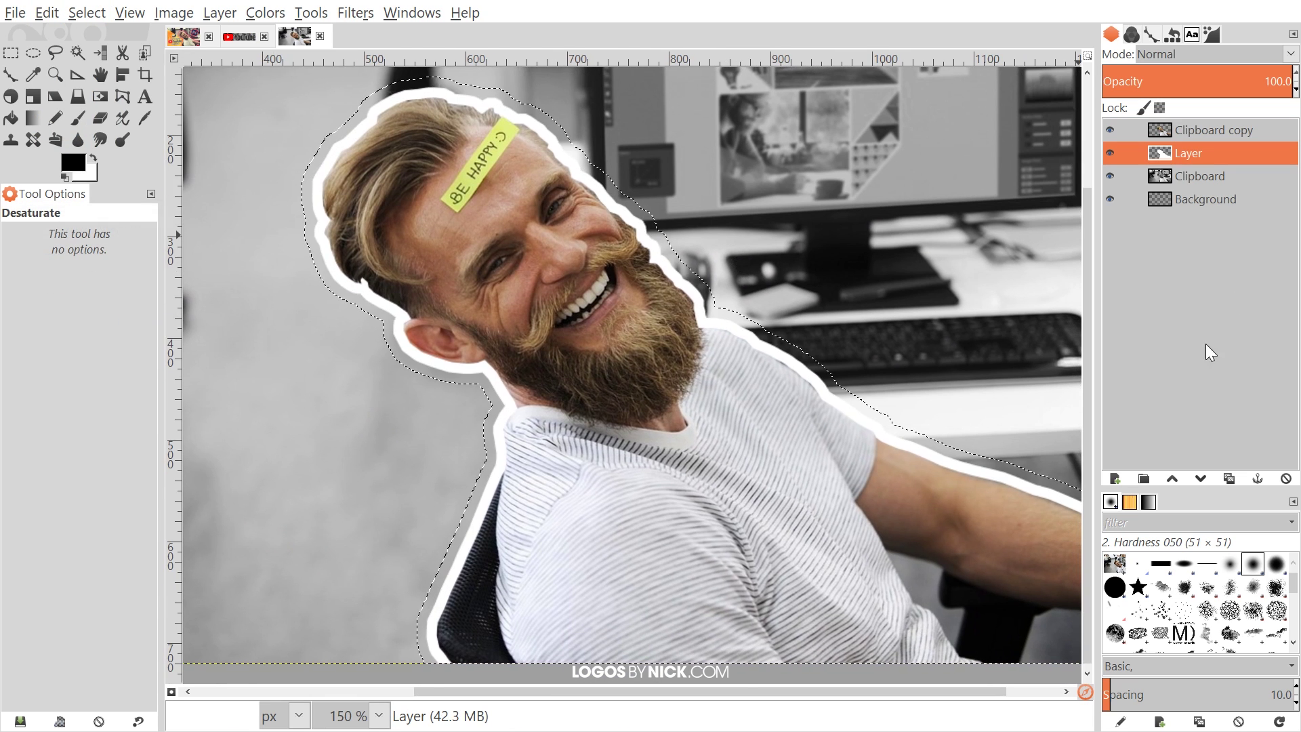
Add a new transparent Layer #1 and move it below the cut-out layer.
{"action": "left_click", "coordinate": [1115, 479]}
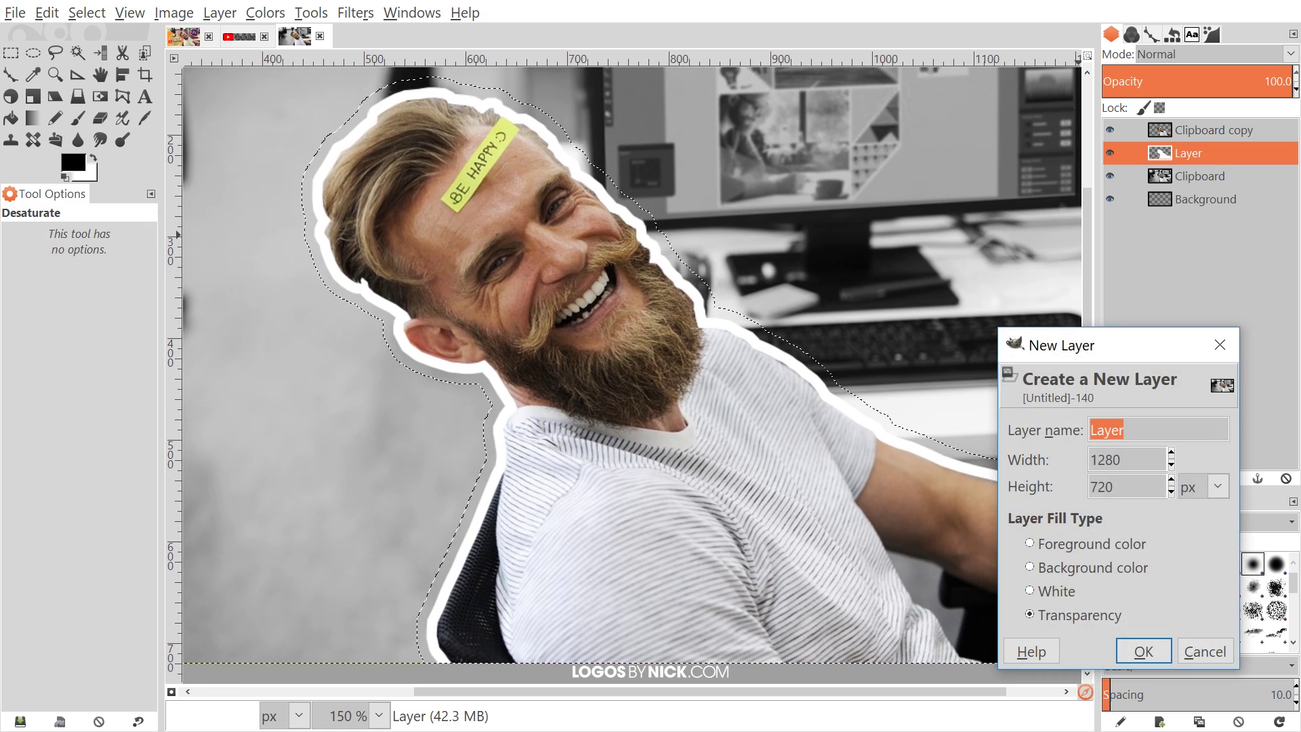
{"action": "left_click", "coordinate": [1144, 649]}
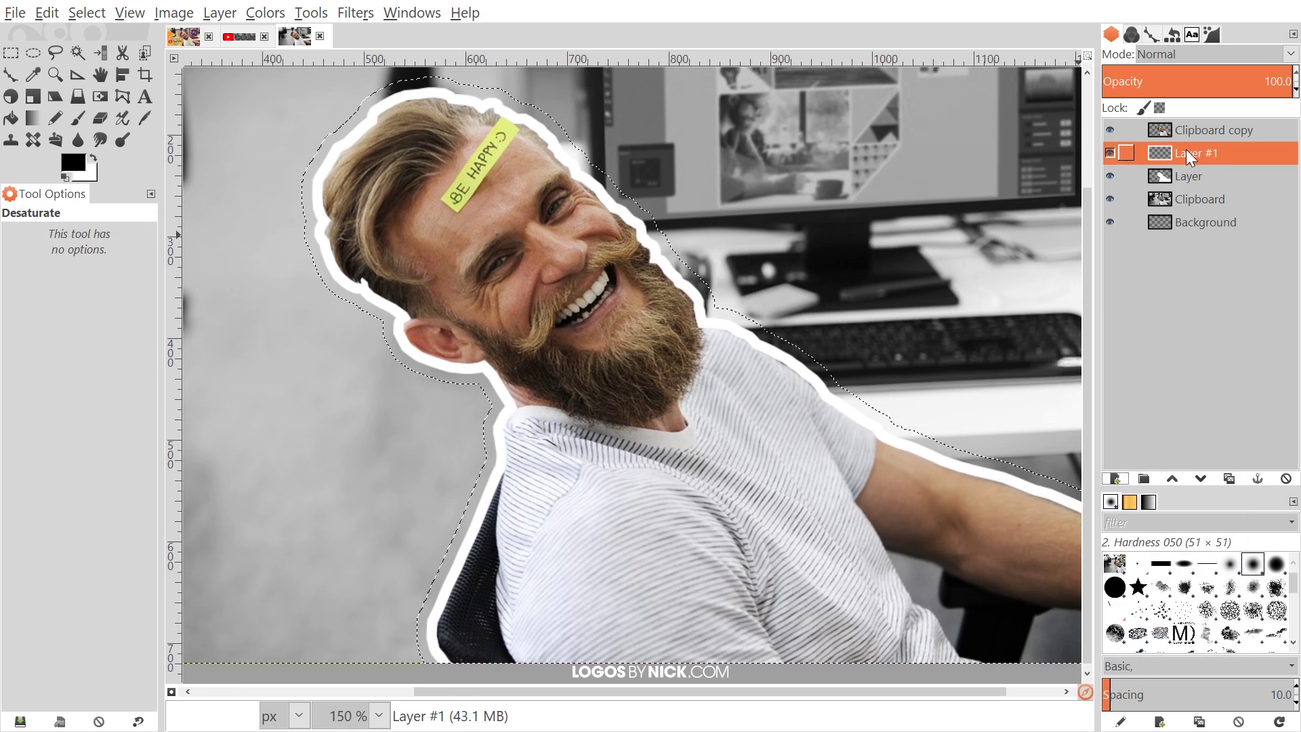
{"action": "left_click_drag", "start_coordinate": [1186, 151], "coordinate": [1199, 187]}
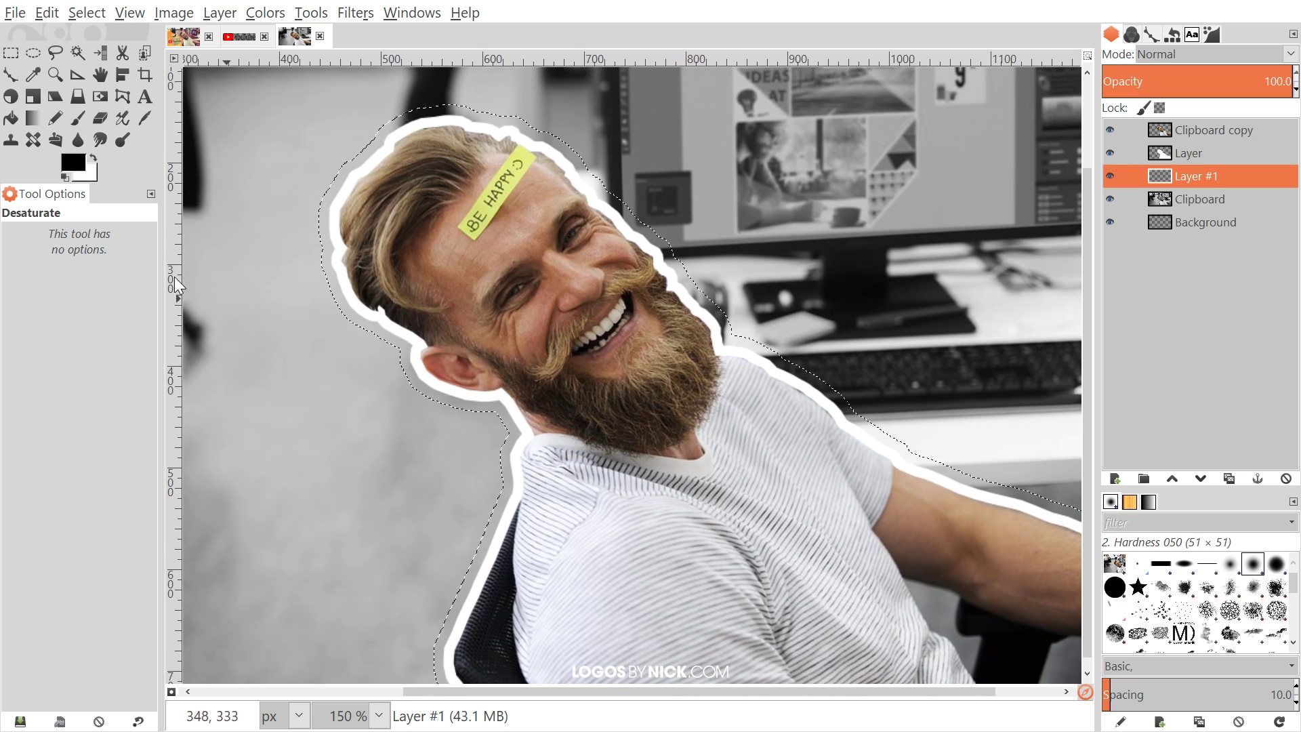
Set the foreground colour to red ff002a.
{"action": "left_click", "coordinate": [62, 163]}
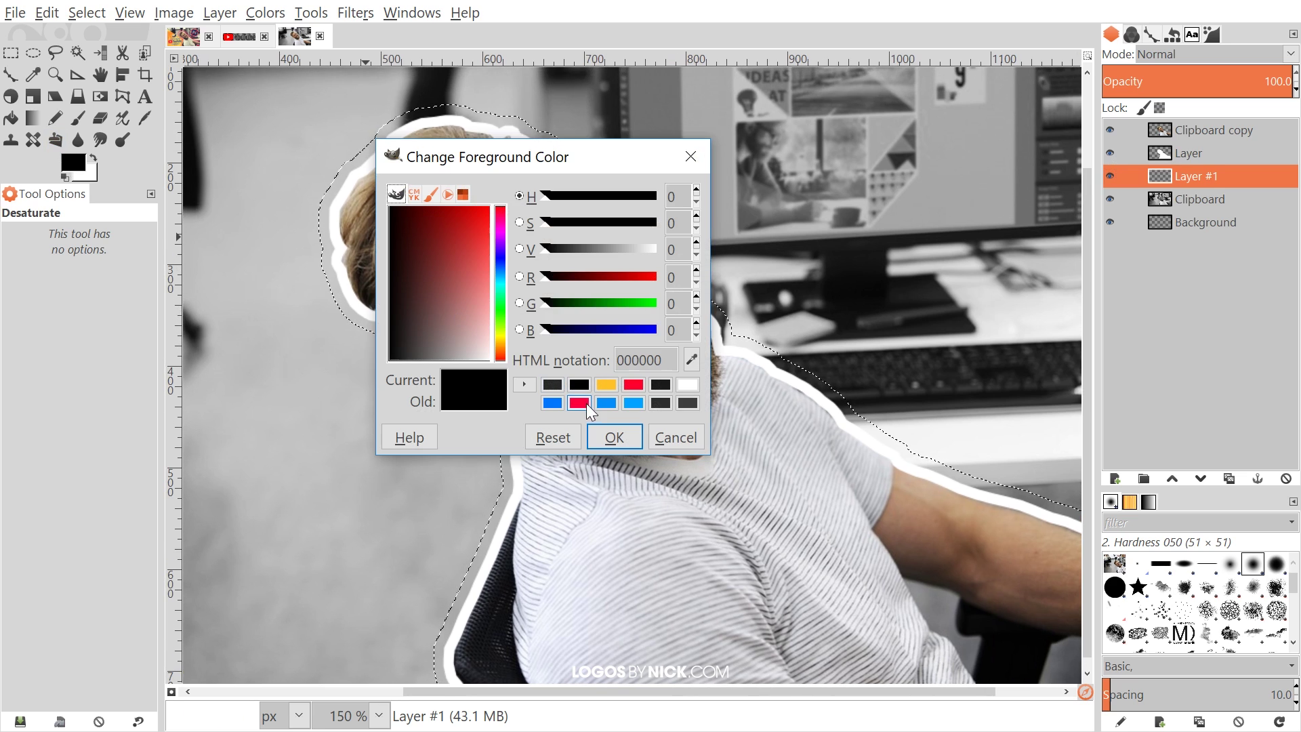
{"action": "left_click", "coordinate": [641, 386]}
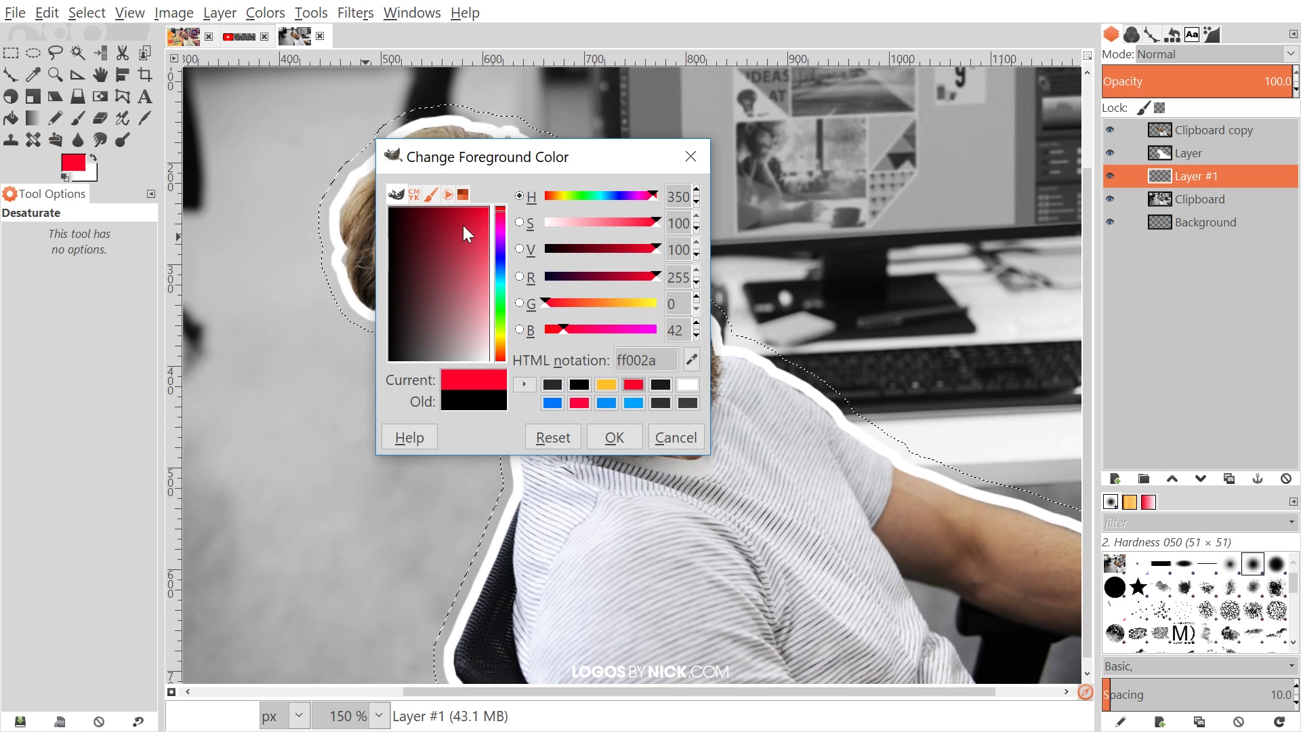
{"action": "left_click", "coordinate": [628, 435]}
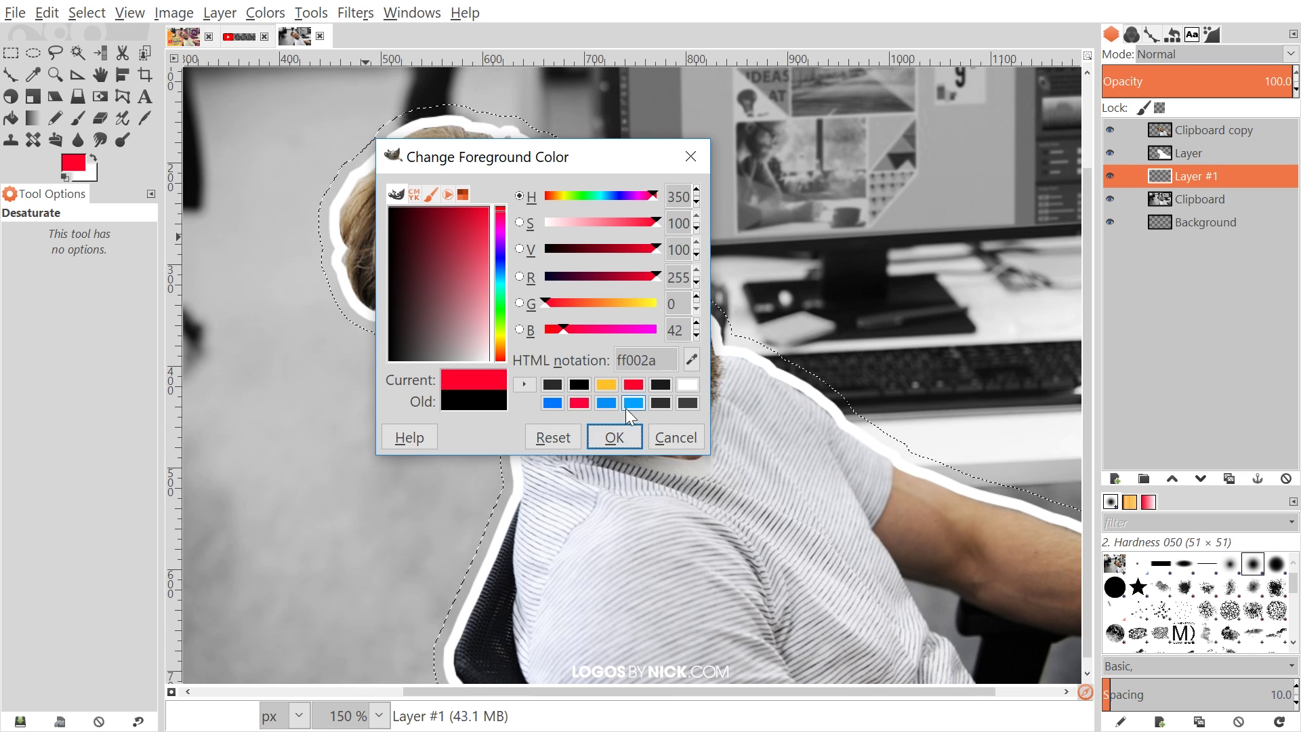
Fill Layer #1's grown selection with red ff002a, clear the selection, and zoom to 100%.
{"action": "left_click", "coordinate": [604, 433]}
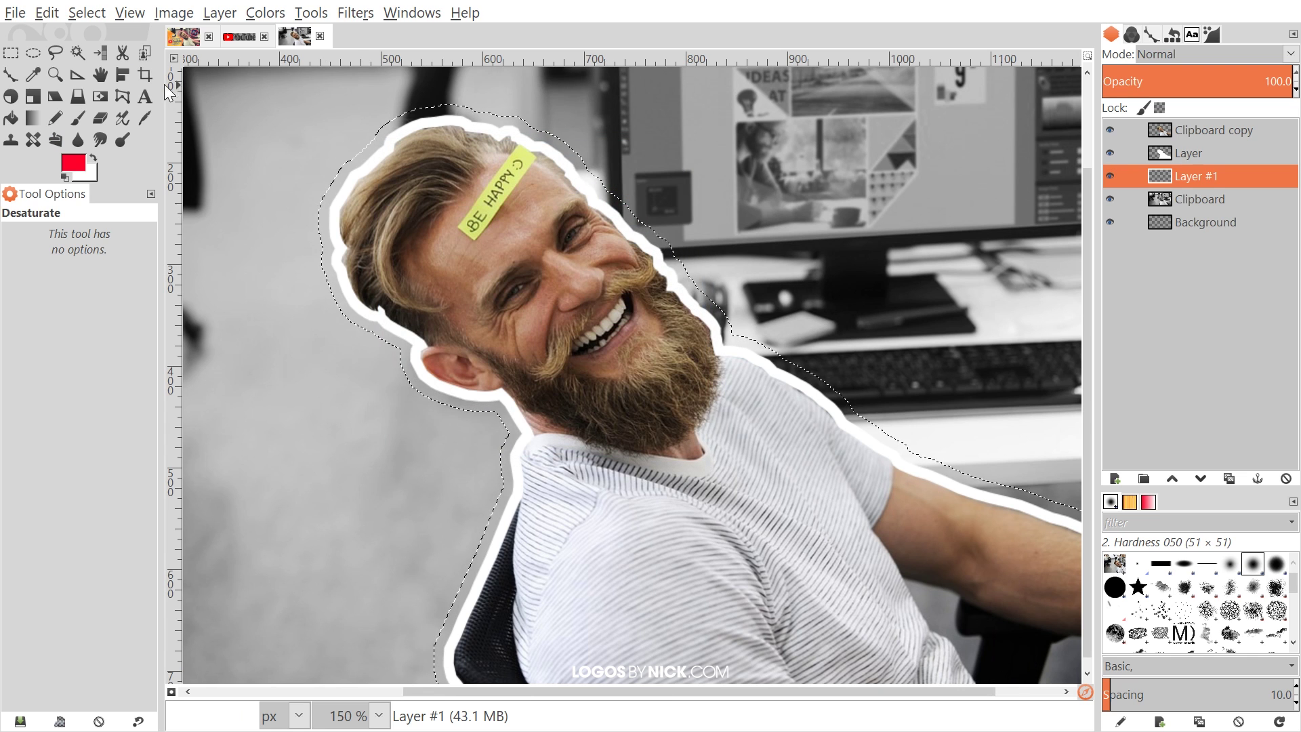
{"action": "left_click", "coordinate": [47, 14]}
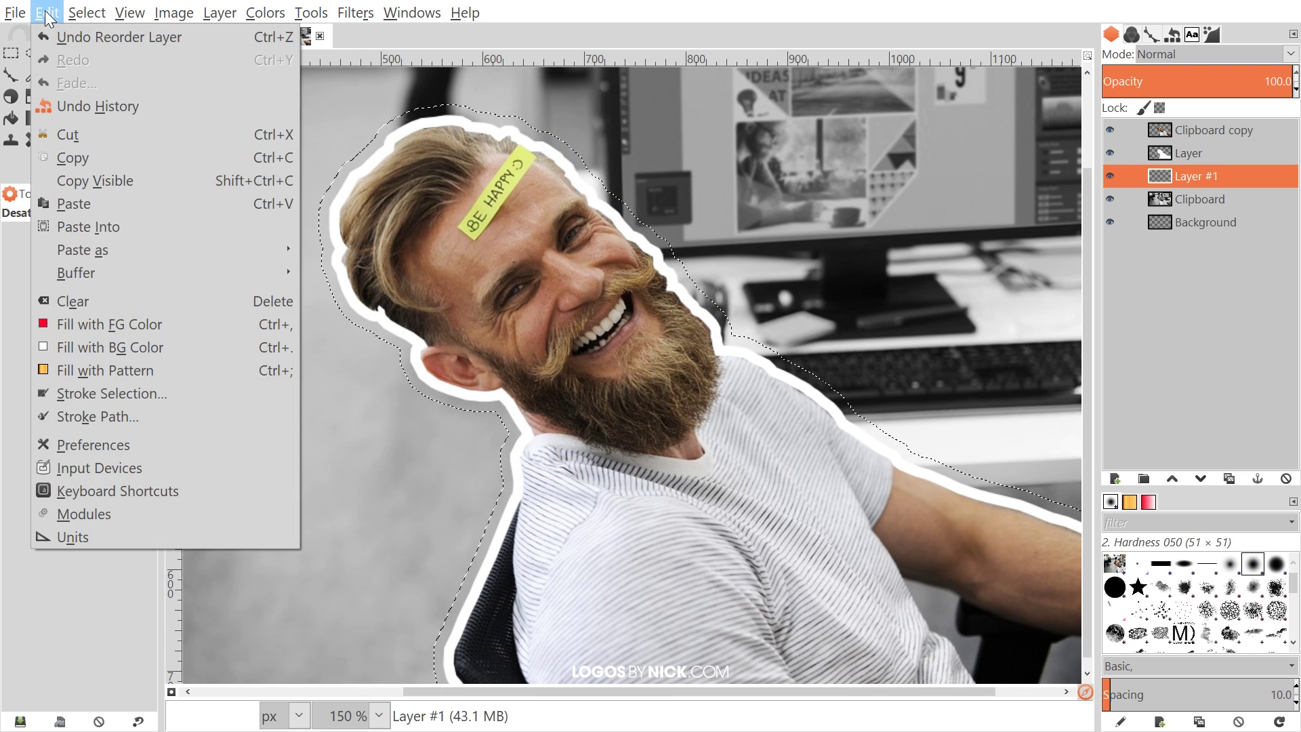
{"action": "left_click", "coordinate": [160, 324]}
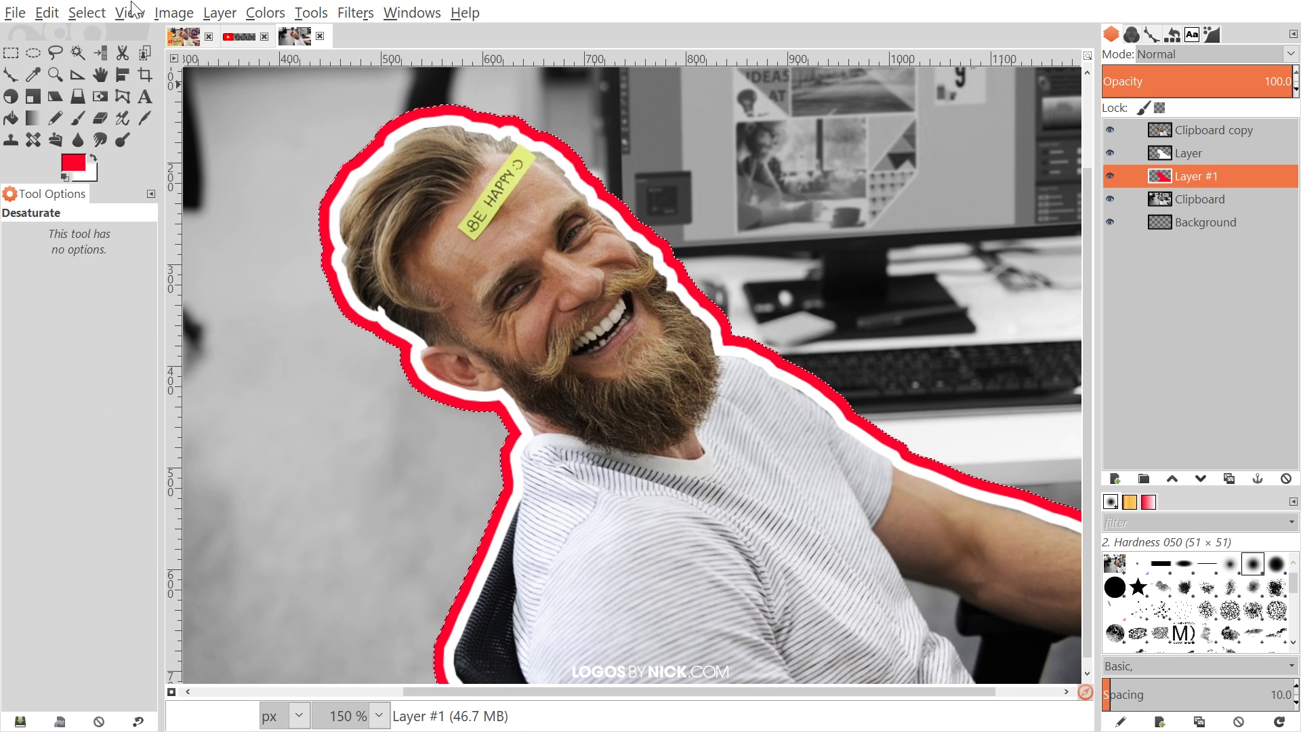
{"action": "left_click", "coordinate": [88, 13]}
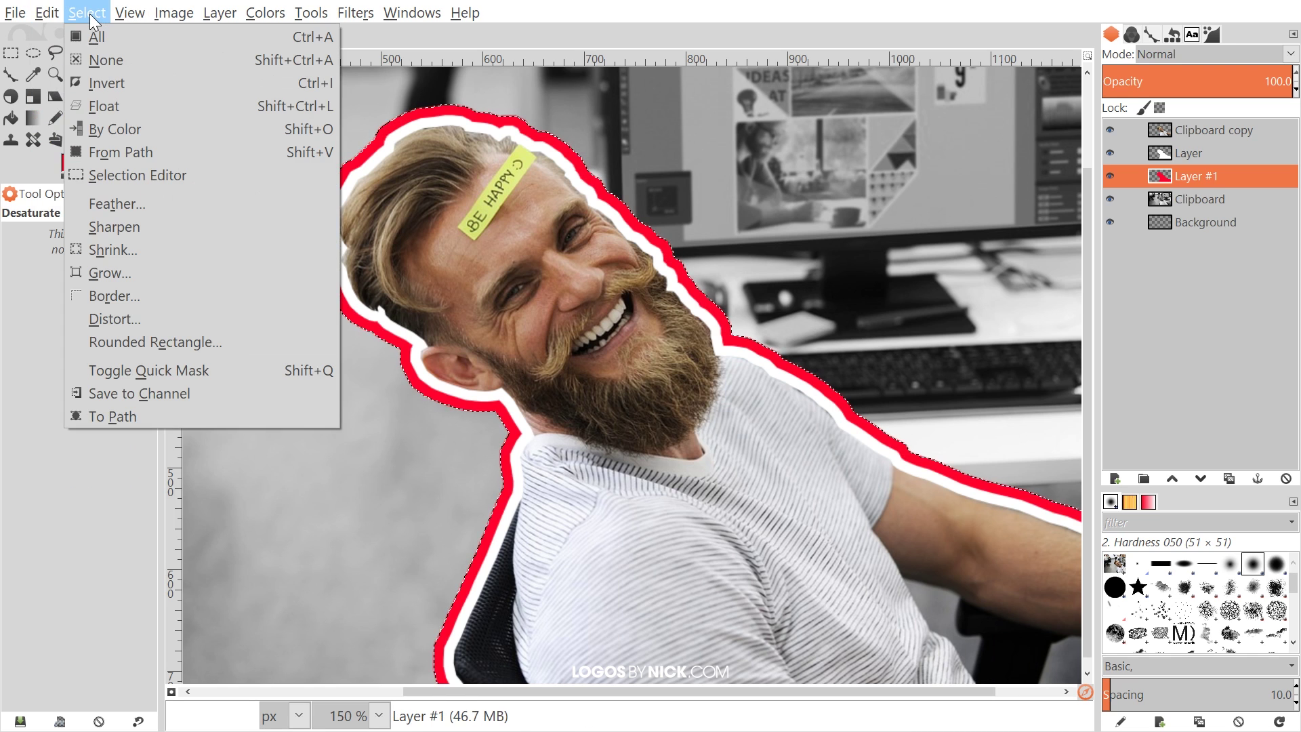
{"action": "left_click", "coordinate": [108, 61]}
{"action": "scroll", "coordinate": [454, 192], "scroll_direction": "up", "scroll_amount": 3}
{"action": "key", "text": "1"}
{"action": "scroll", "coordinate": [586, 283], "scroll_direction": "right", "scroll_amount": 2}
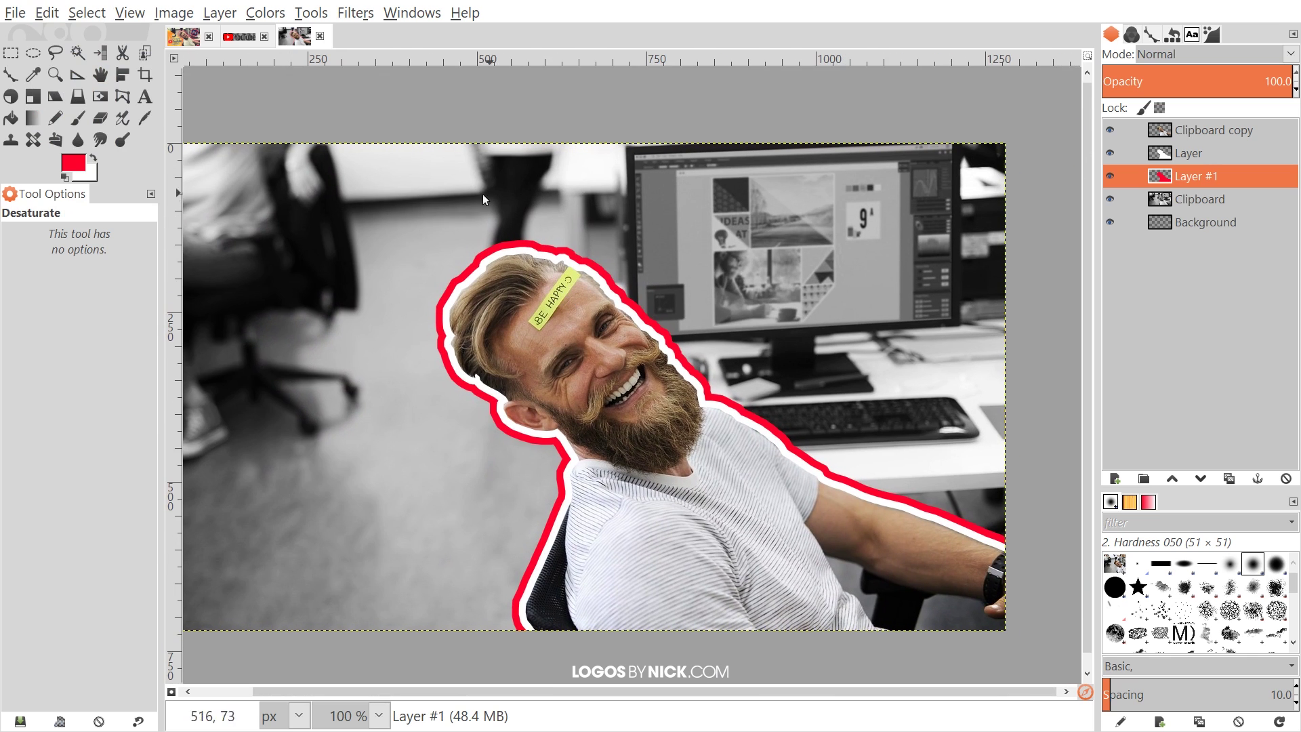
Apply a 150 px Gaussian Blur to the red outline layer.
{"action": "left_click", "coordinate": [181, 34]}
{"action": "left_click", "coordinate": [295, 36]}
{"action": "scroll", "coordinate": [408, 117], "scroll_direction": "up", "scroll_amount": 1}
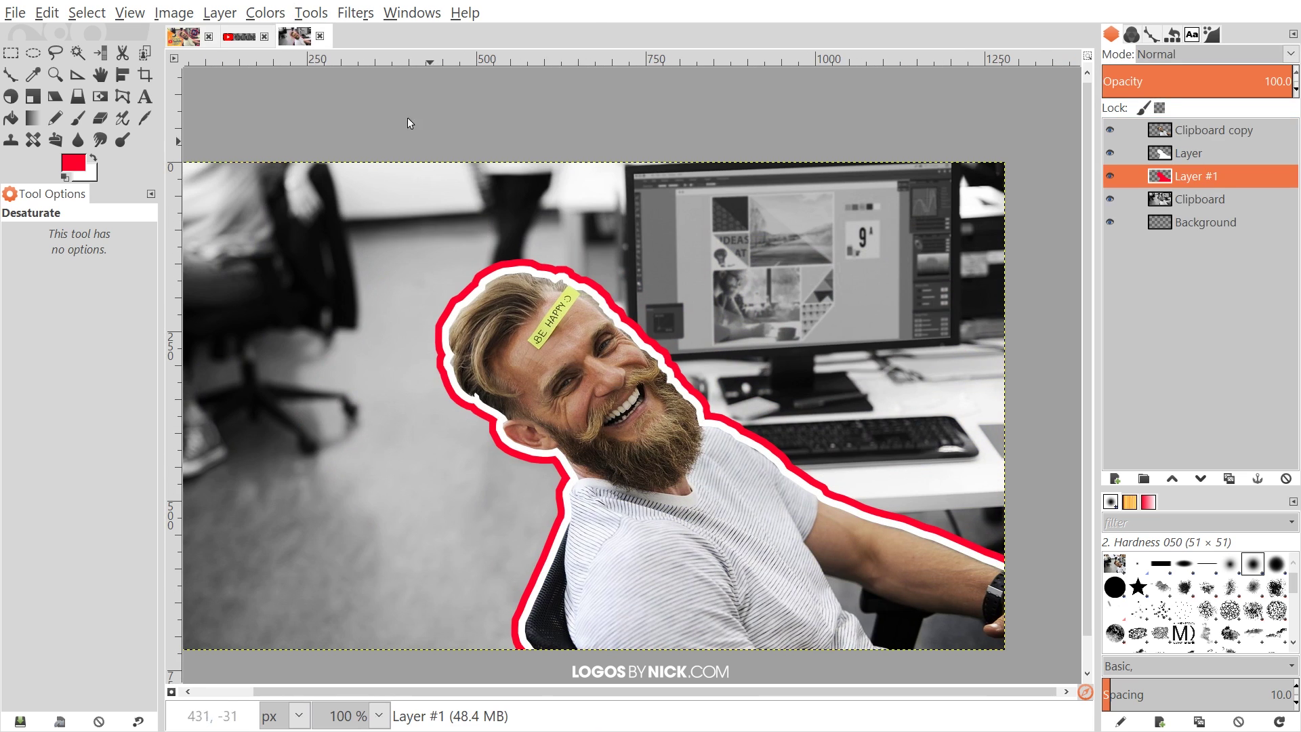
{"action": "left_click", "coordinate": [361, 15]}
{"action": "mouse_move", "coordinate": [446, 137]}
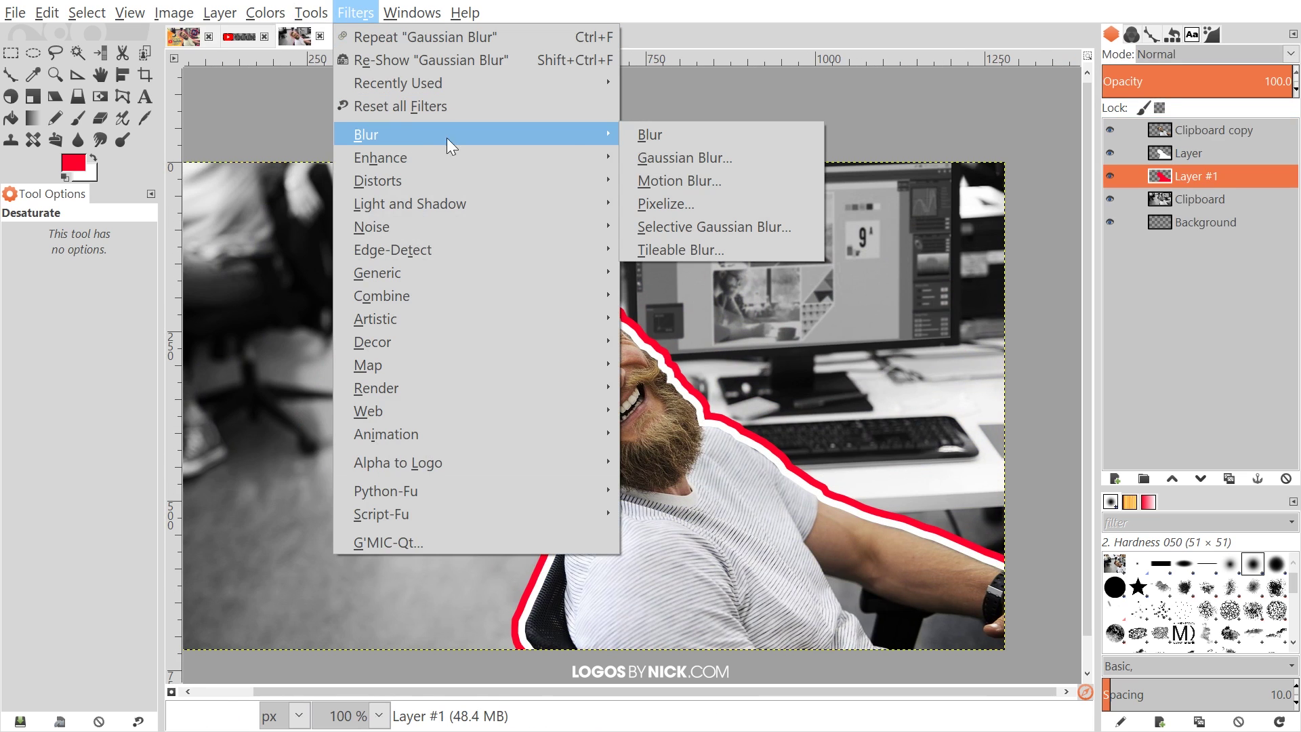
{"action": "left_click", "coordinate": [700, 161]}
{"action": "left_click_drag", "start_coordinate": [639, 229], "coordinate": [611, 145]}
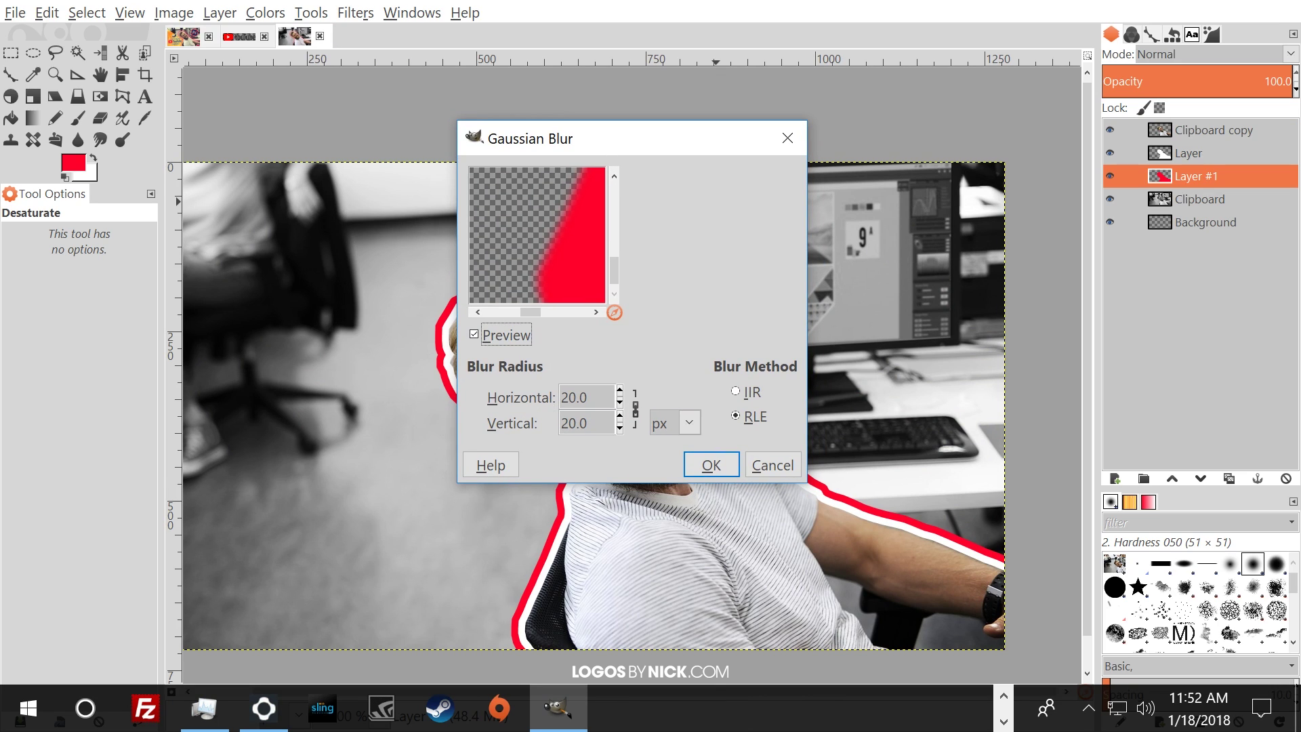
{"action": "left_click_drag", "start_coordinate": [615, 312], "coordinate": [614, 303]}
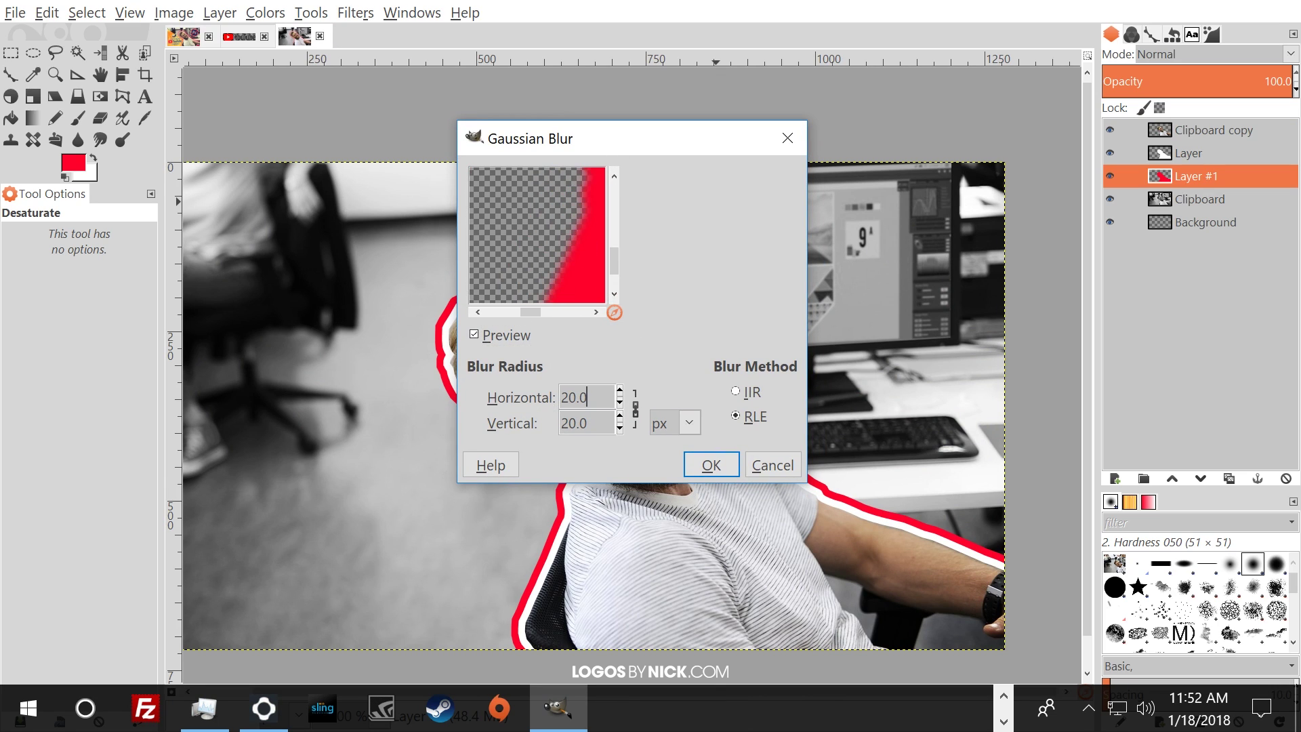
{"action": "type", "text": "150"}
{"action": "key", "text": "Tab"}
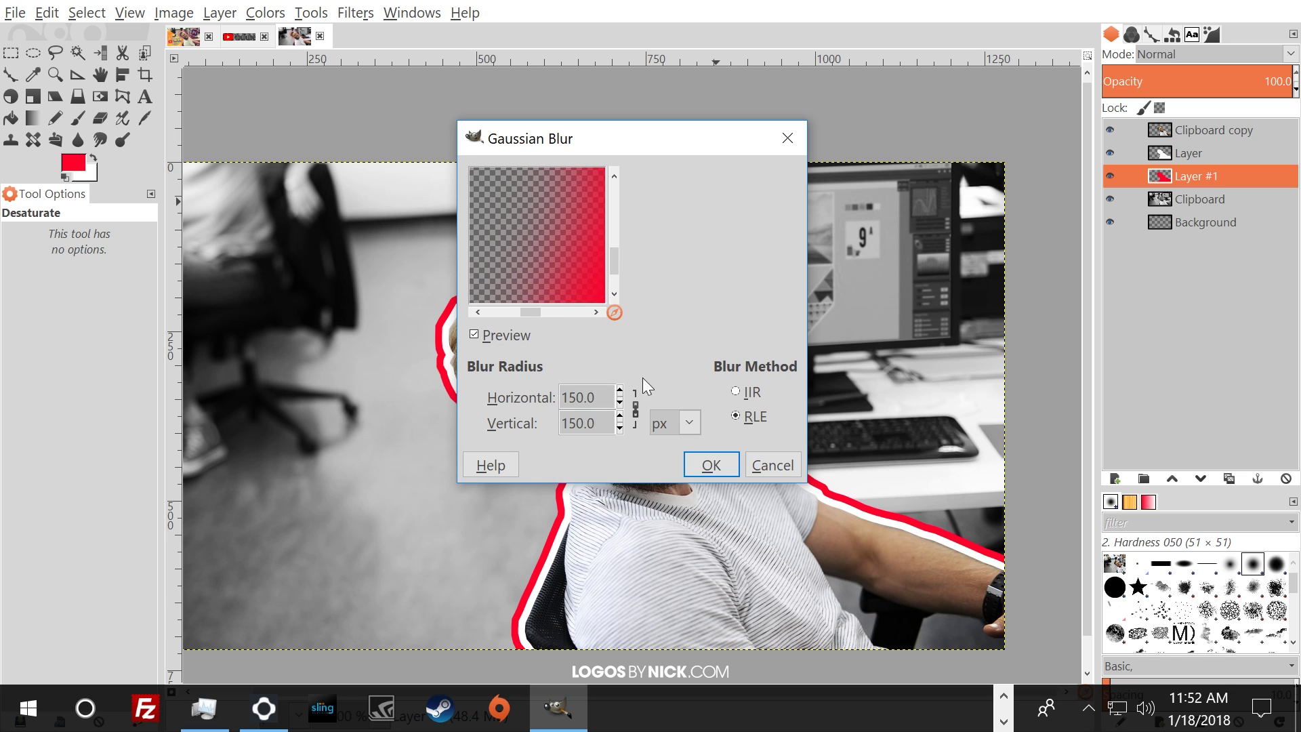
{"action": "left_click", "coordinate": [711, 465]}
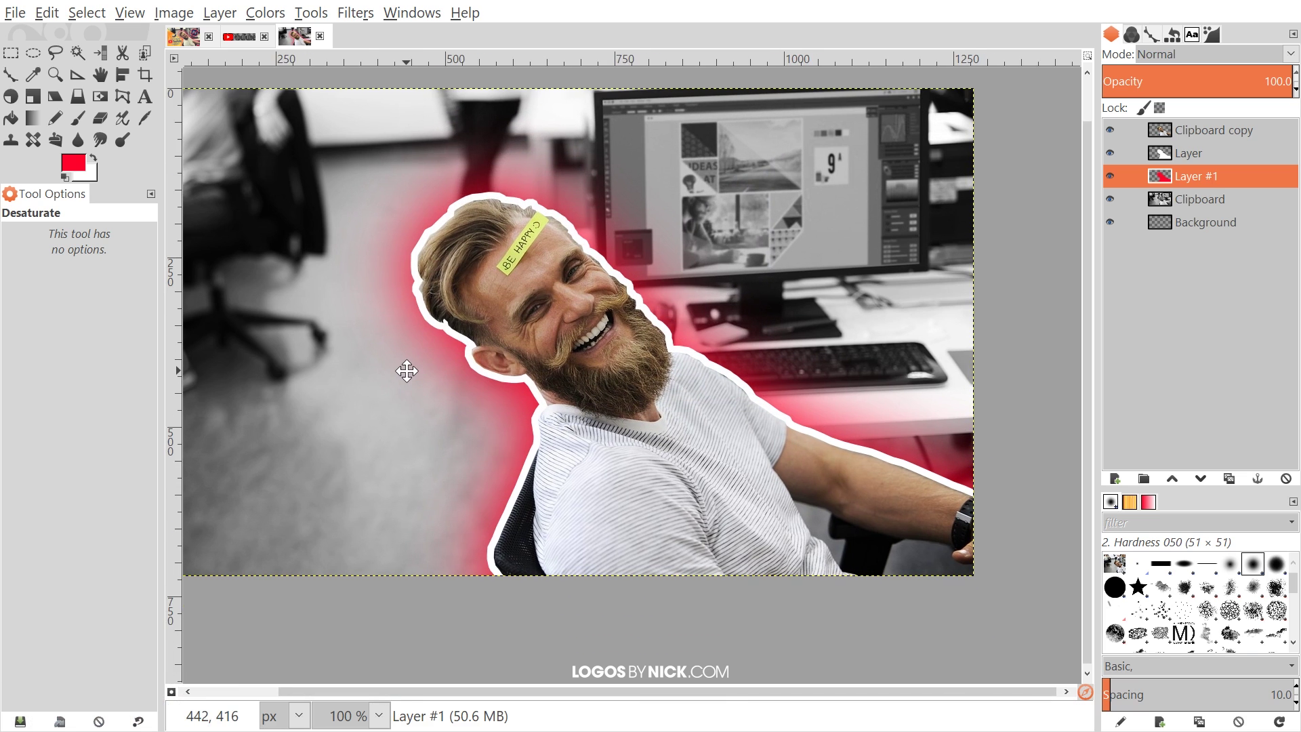
{"action": "left_click_drag", "start_coordinate": [406, 371], "coordinate": [430, 392]}
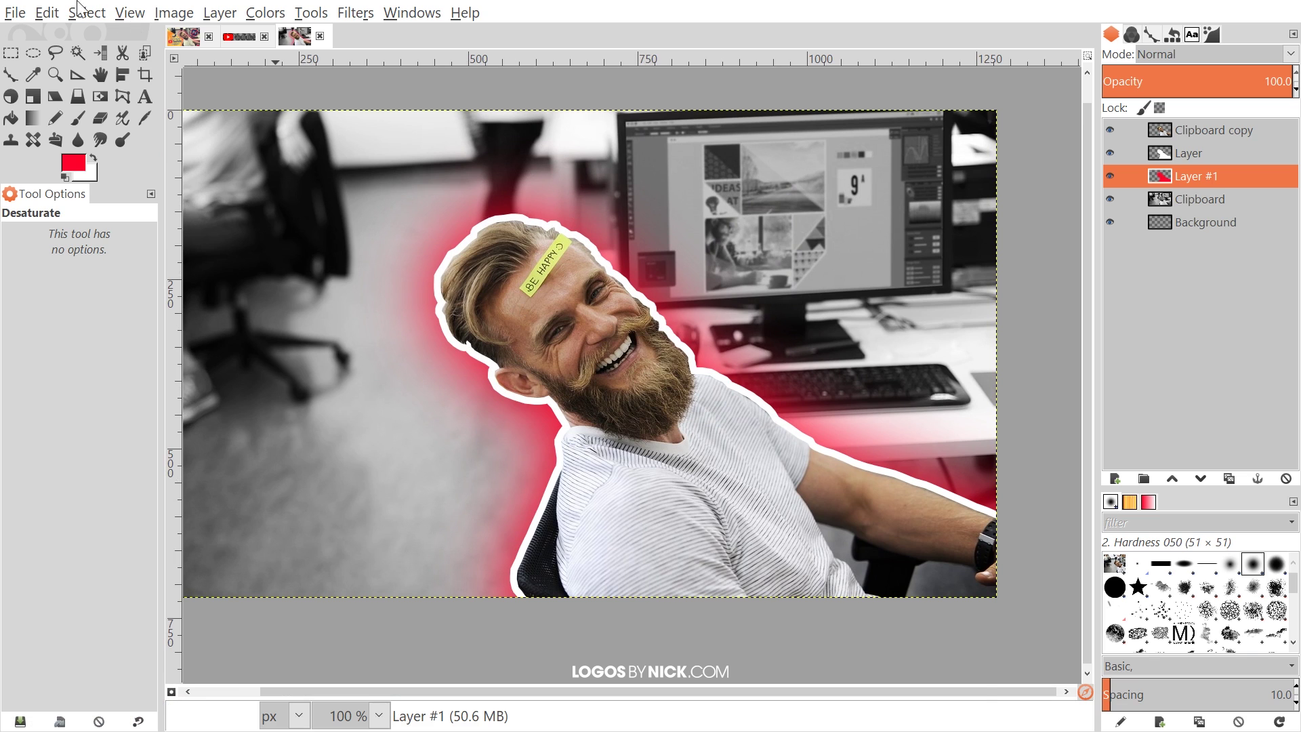
Undo the 150 px blur and reapply Gaussian Blur with a 125 px radius.
{"action": "left_click", "coordinate": [46, 13]}
{"action": "left_click", "coordinate": [109, 36]}
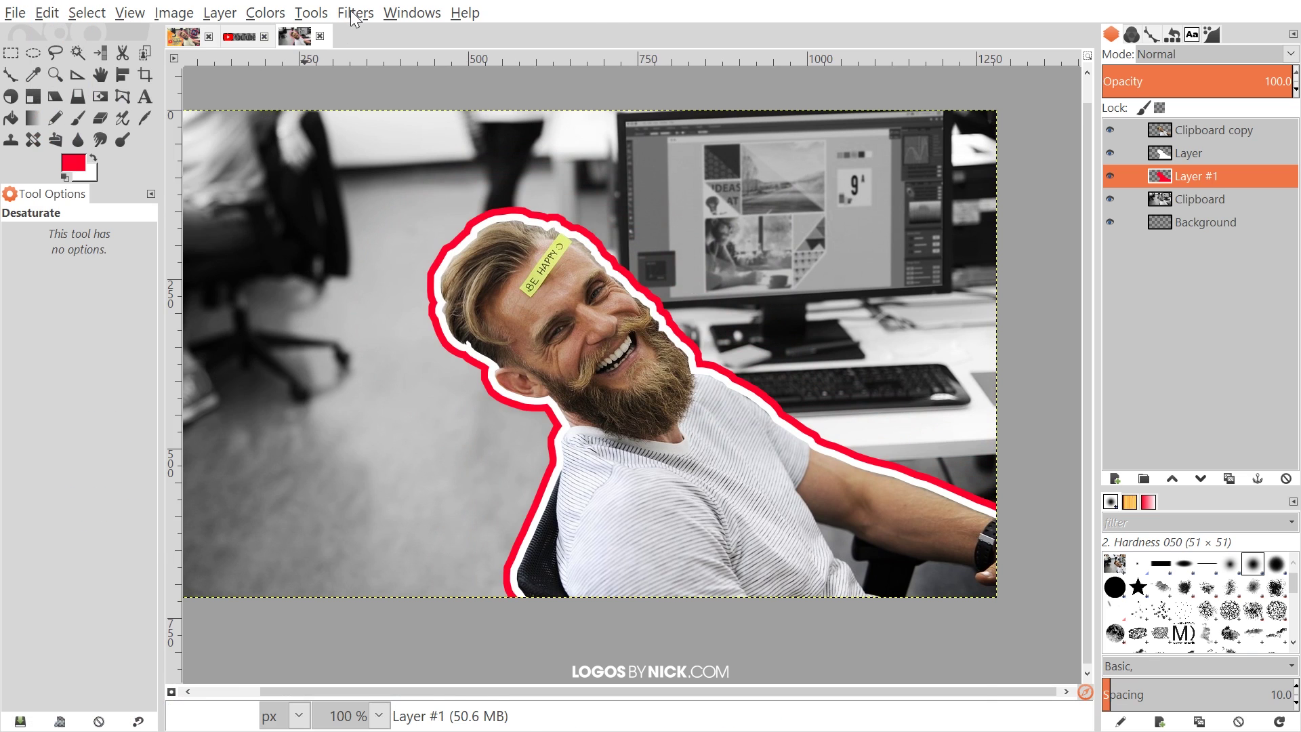
{"action": "left_click", "coordinate": [355, 13]}
{"action": "mouse_move", "coordinate": [408, 144]}
{"action": "left_click", "coordinate": [709, 155]}
{"action": "key", "text": "Tab"}
{"action": "type", "text": "125"}
{"action": "left_click", "coordinate": [620, 505]}
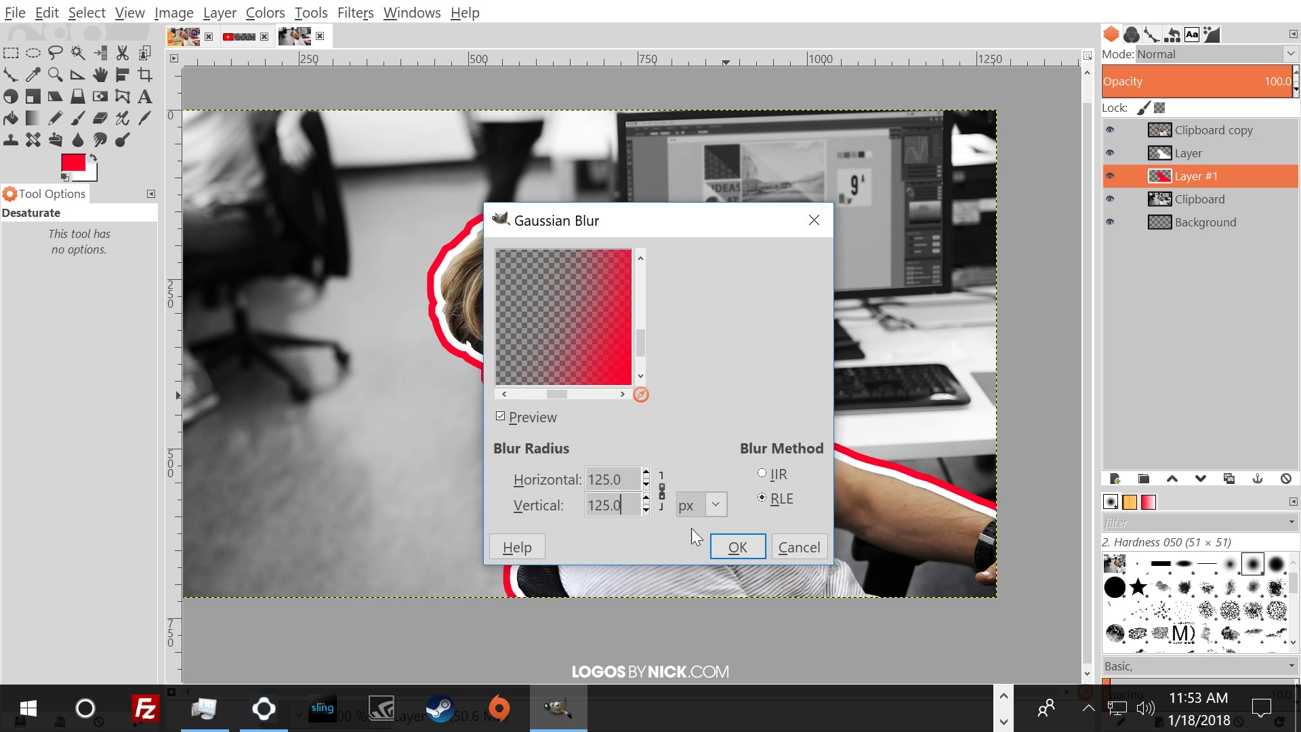
{"action": "left_click", "coordinate": [755, 555]}
{"action": "left_click_drag", "start_coordinate": [574, 342], "coordinate": [653, 359]}
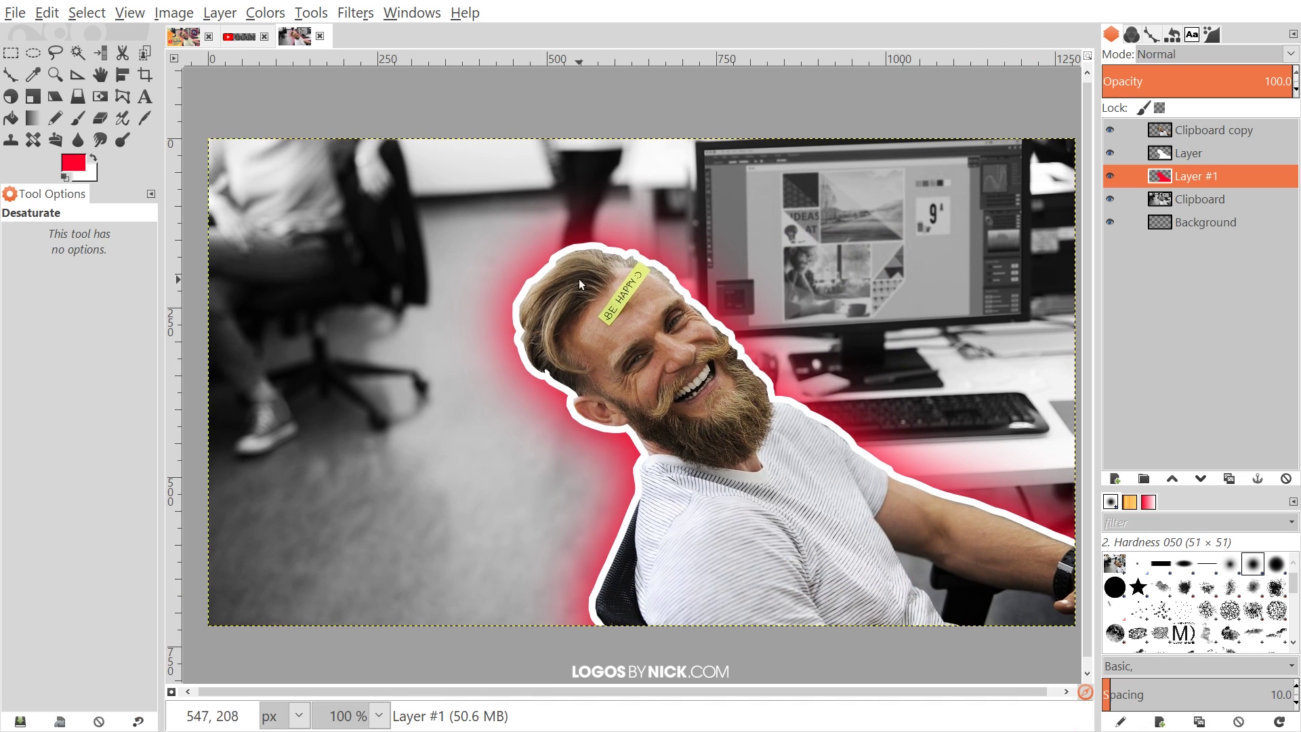
{"action": "scroll", "coordinate": [575, 287], "scroll_direction": "down", "scroll_amount": 1}
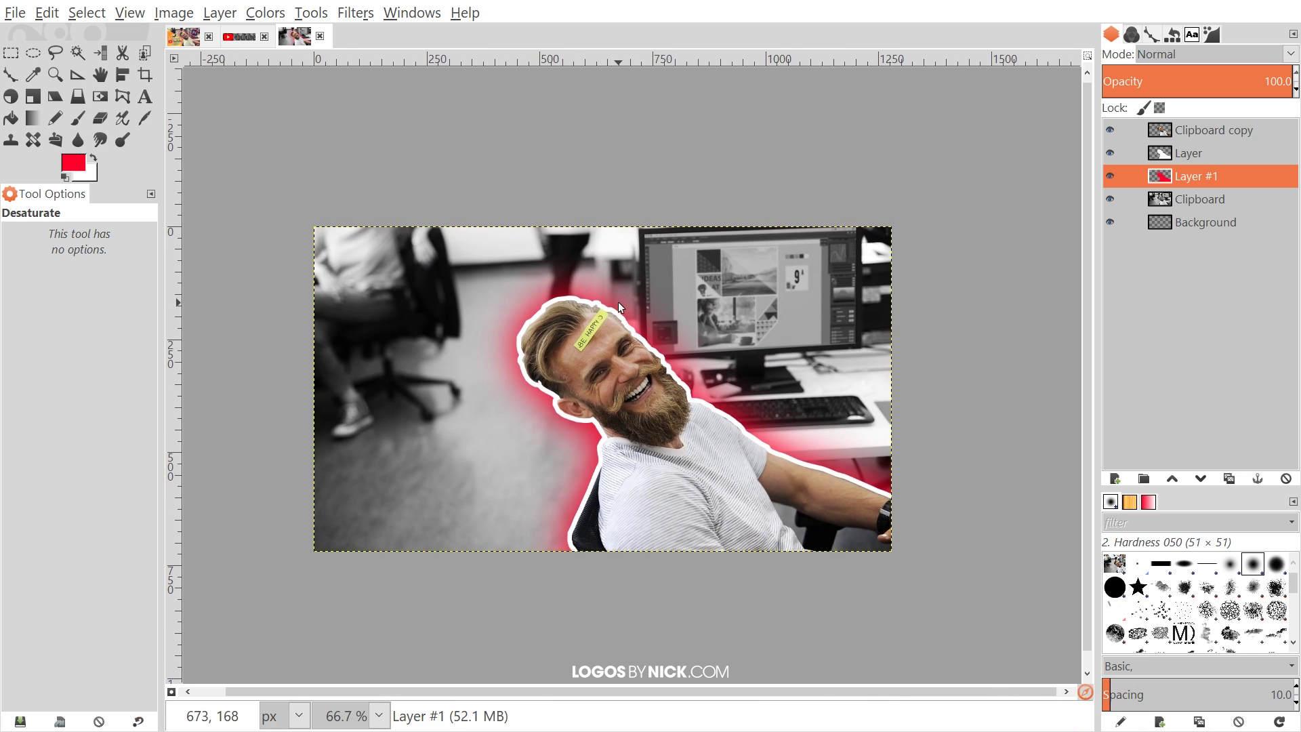
{"action": "left_click", "coordinate": [178, 37]}
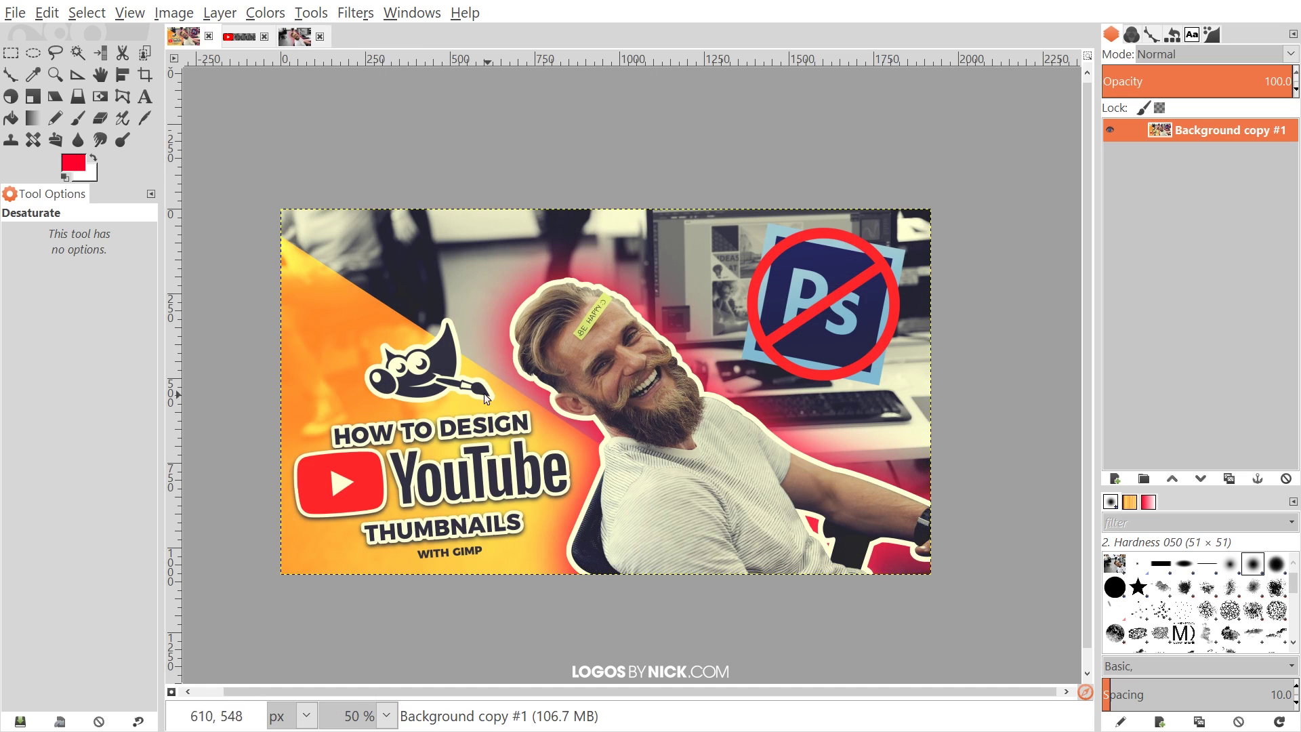
Add a new transparent Layer #2 and move it below Layer #1.
{"action": "left_click", "coordinate": [295, 37]}
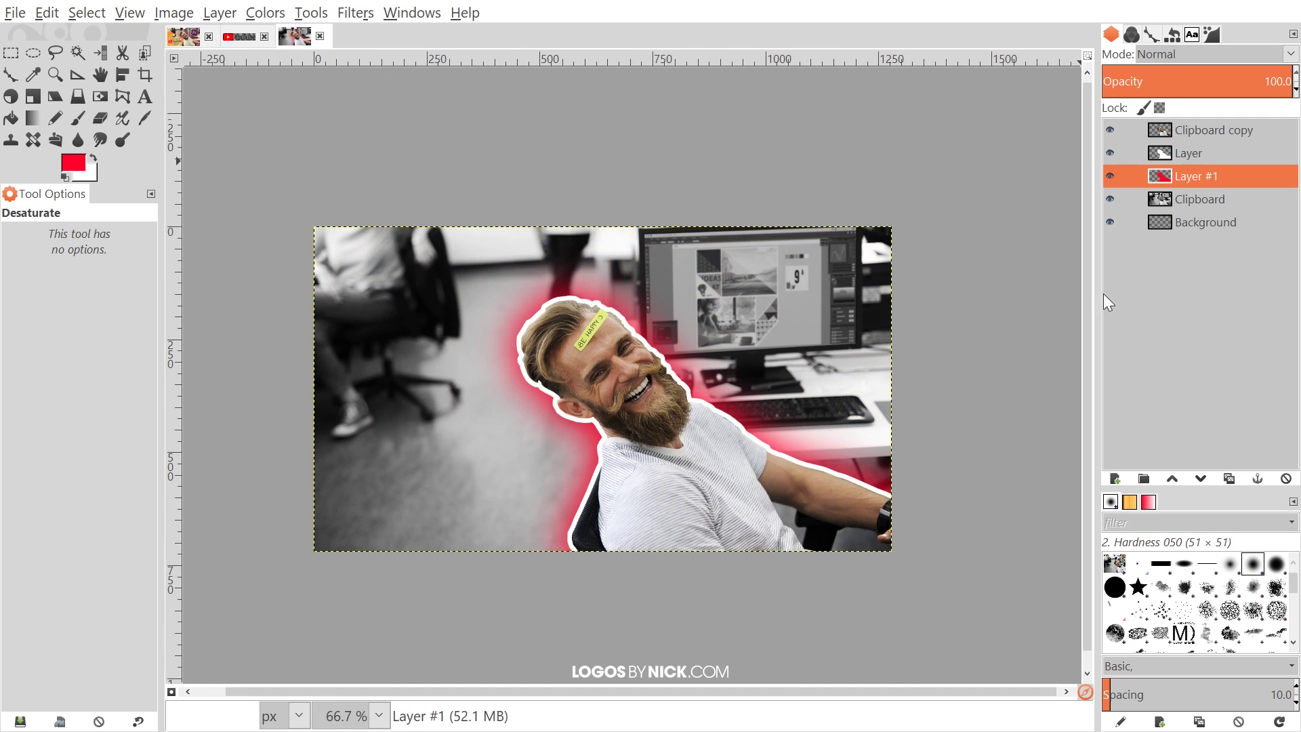
{"action": "left_click", "coordinate": [1114, 479]}
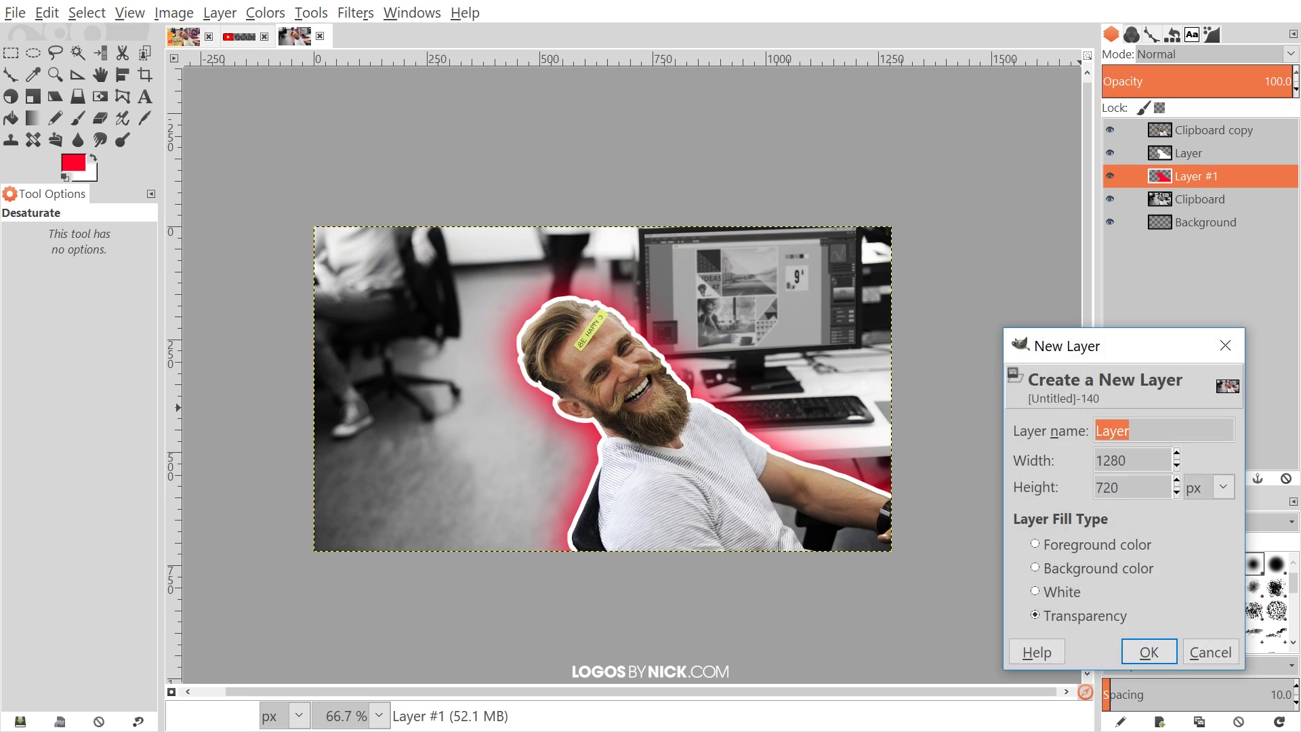
{"action": "left_click", "coordinate": [1149, 652]}
{"action": "left_click_drag", "start_coordinate": [1196, 182], "coordinate": [1213, 207]}
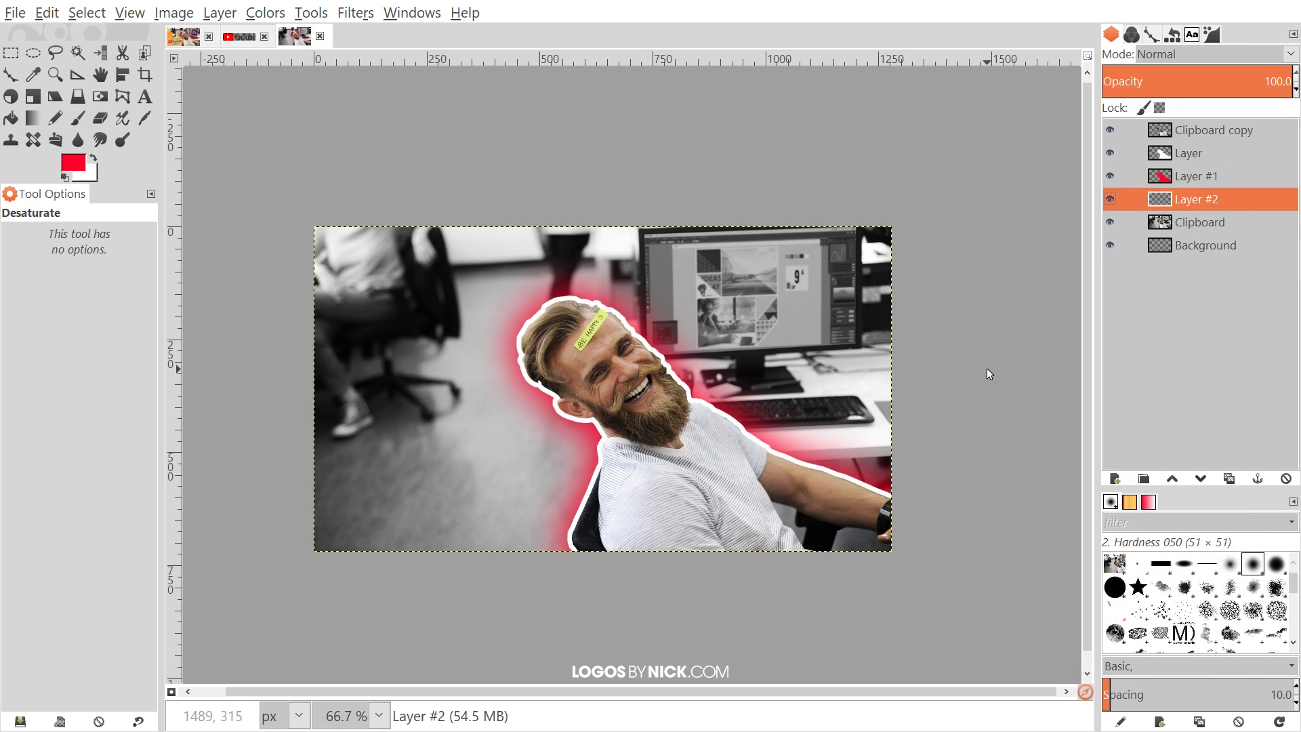
{"action": "scroll", "coordinate": [953, 355], "scroll_direction": "right", "scroll_amount": 1}
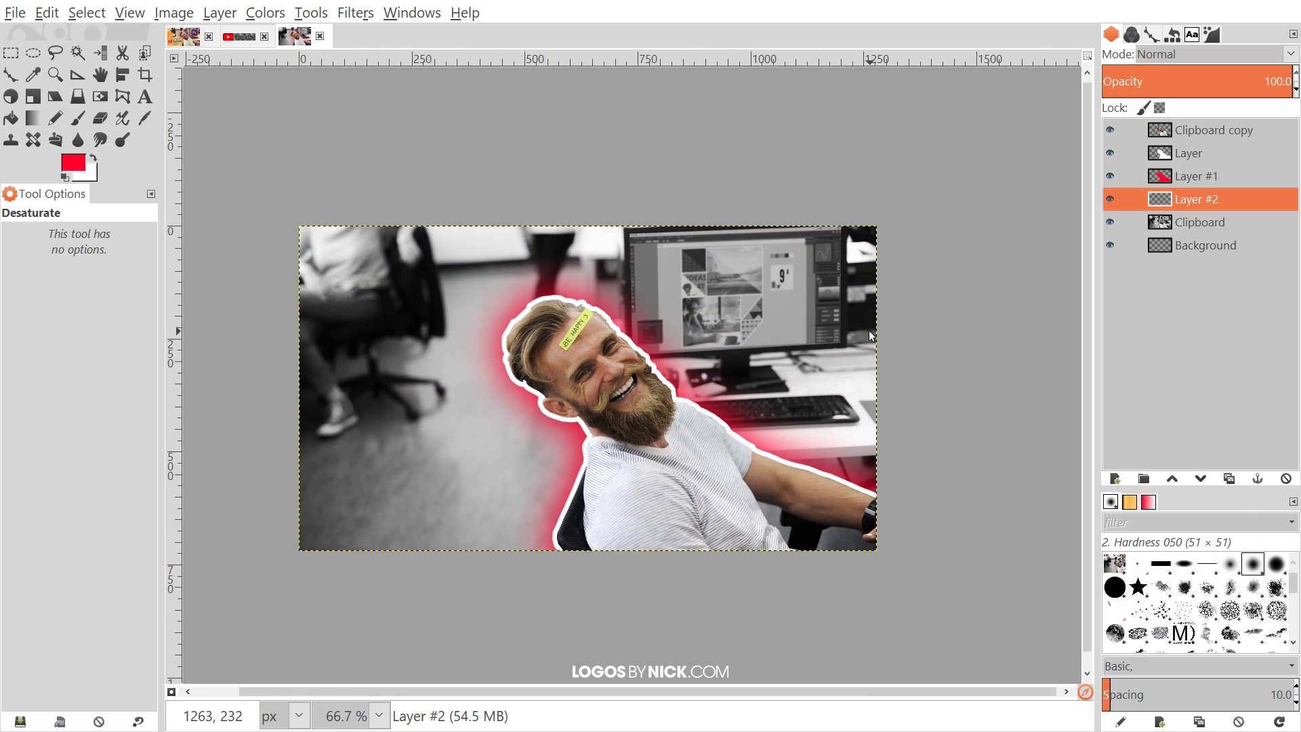
Set the foreground colour to yellow ffc22a and fill Layer #2 with it.
{"action": "left_click", "coordinate": [75, 167]}
{"action": "left_click", "coordinate": [634, 388]}
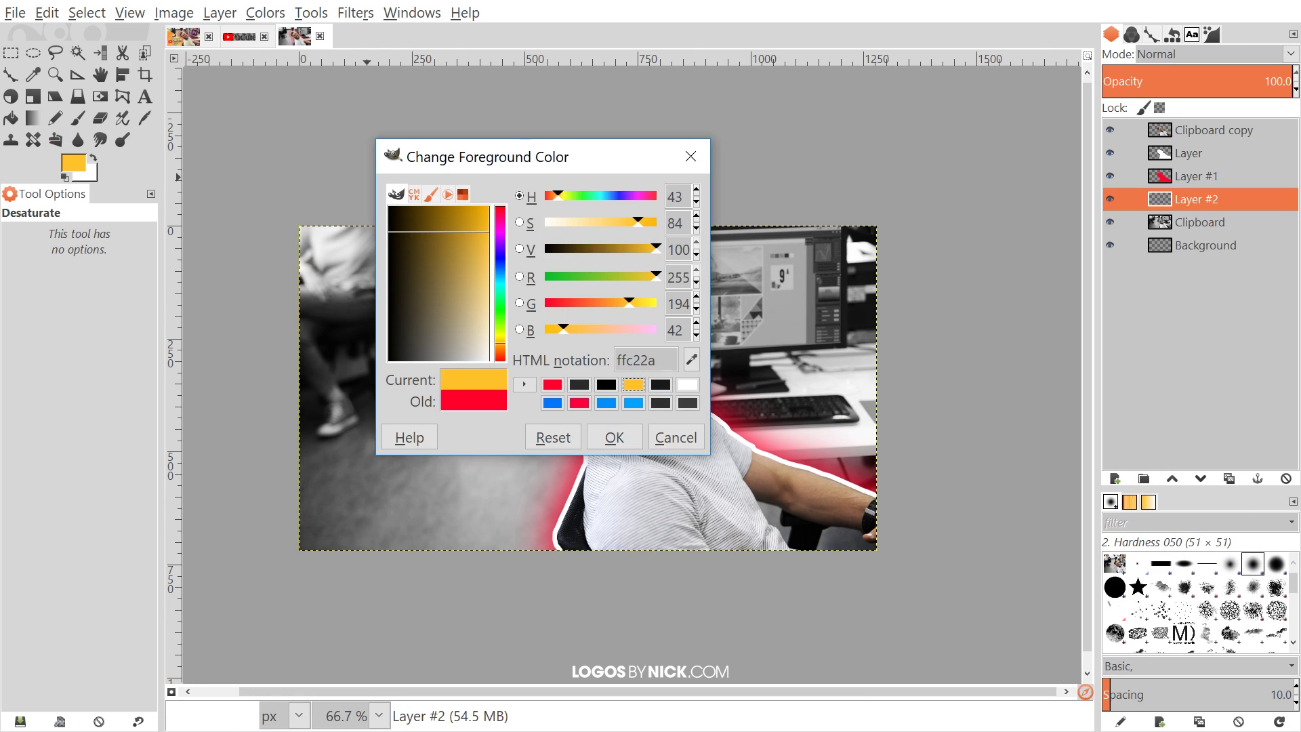
{"action": "left_click", "coordinate": [614, 437]}
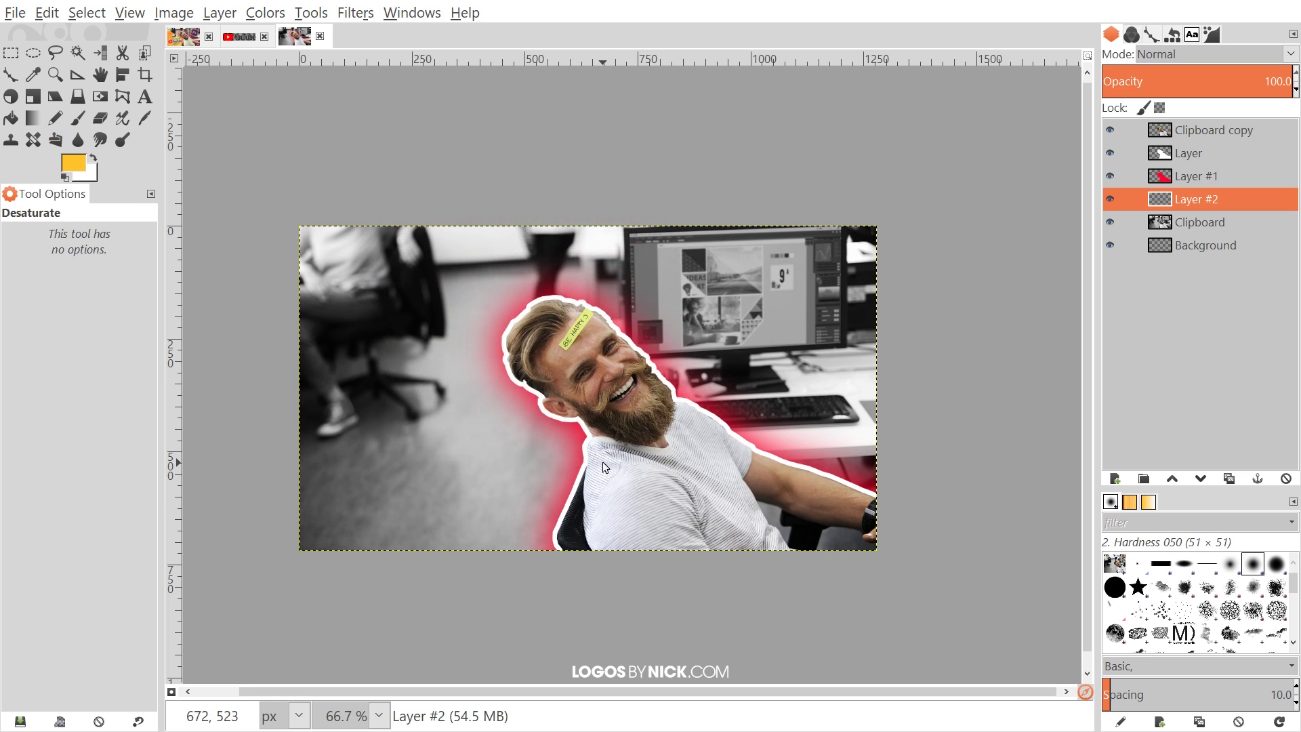
{"action": "left_click", "coordinate": [51, 15]}
{"action": "left_click", "coordinate": [99, 323]}
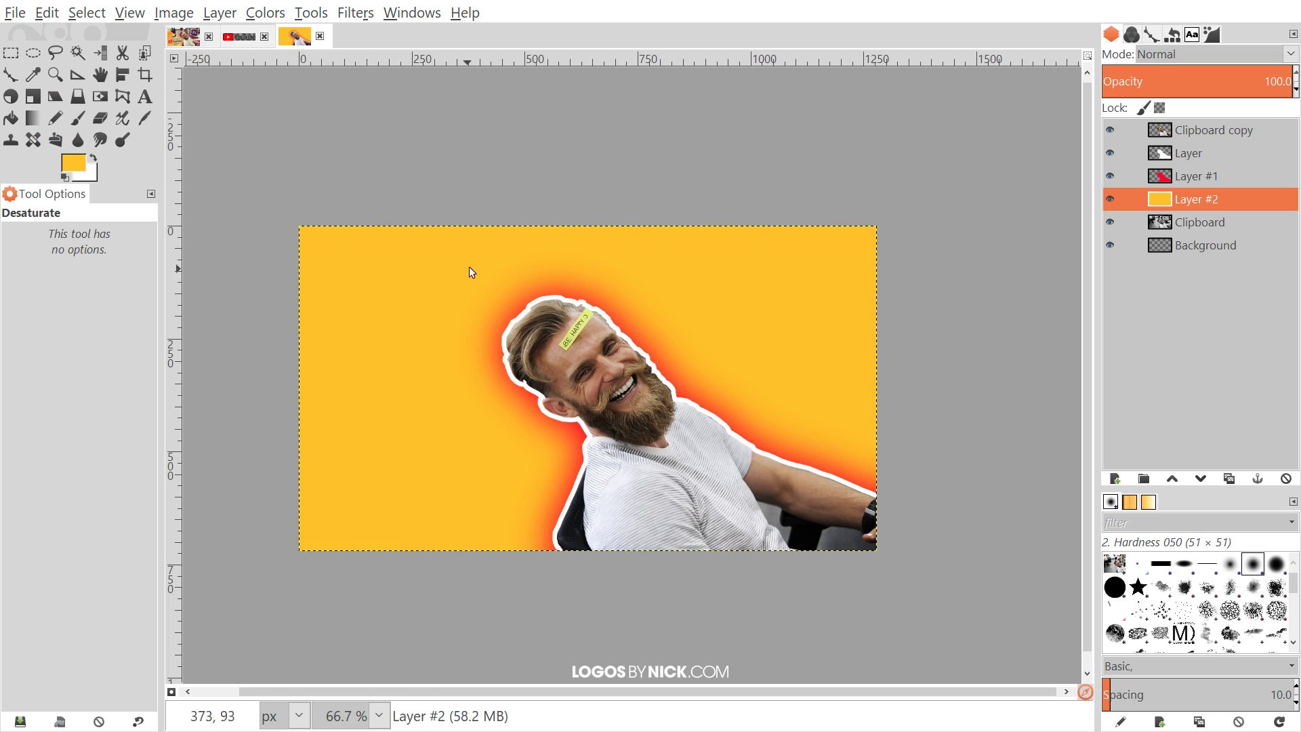
Try Addition, Screen and Burn blend modes on Layer #2, settling on Hard light.
{"action": "left_click", "coordinate": [1228, 50]}
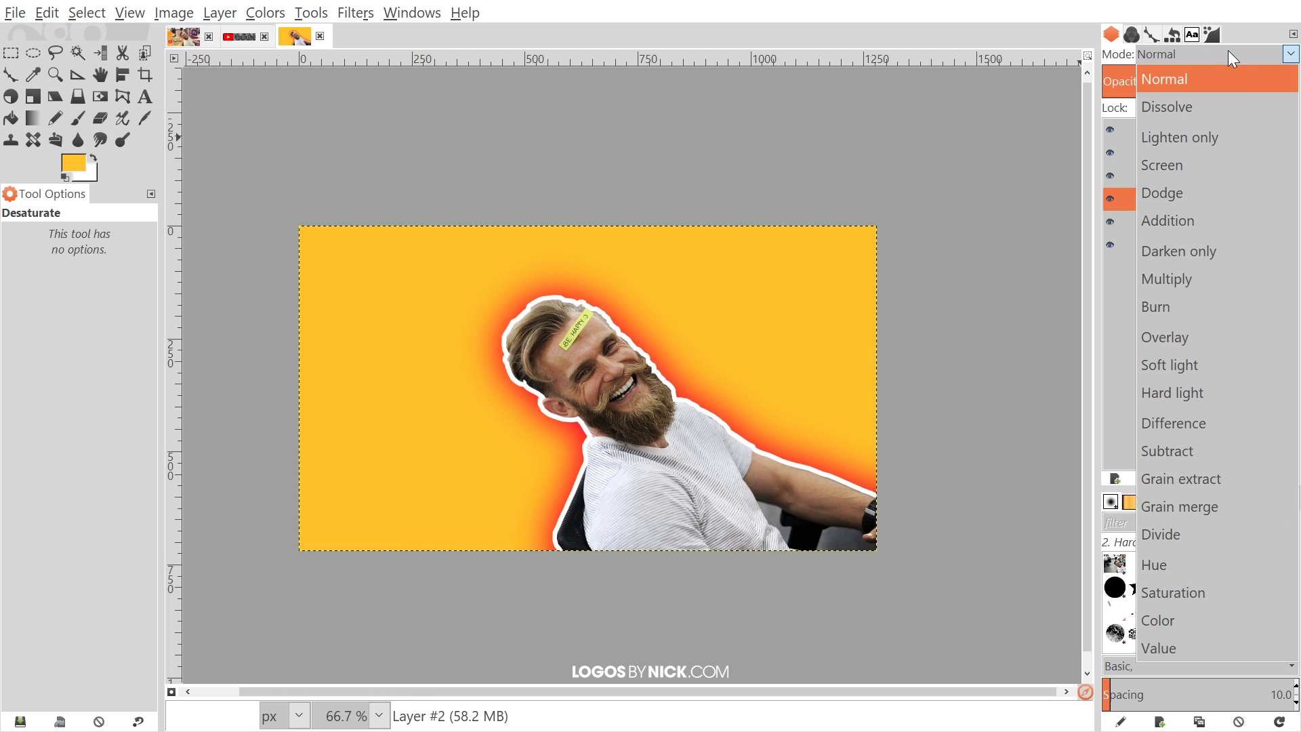
{"action": "left_click", "coordinate": [1180, 392]}
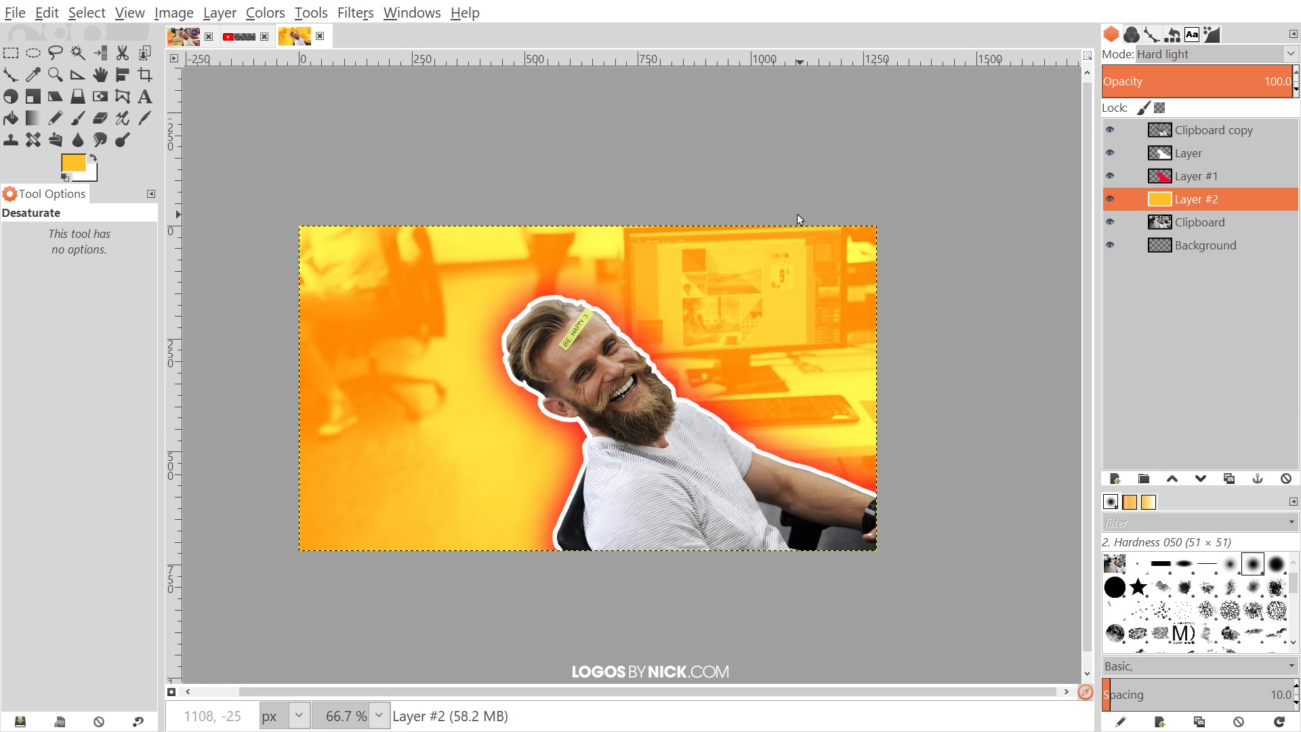
{"action": "left_click_drag", "start_coordinate": [797, 213], "coordinate": [812, 228]}
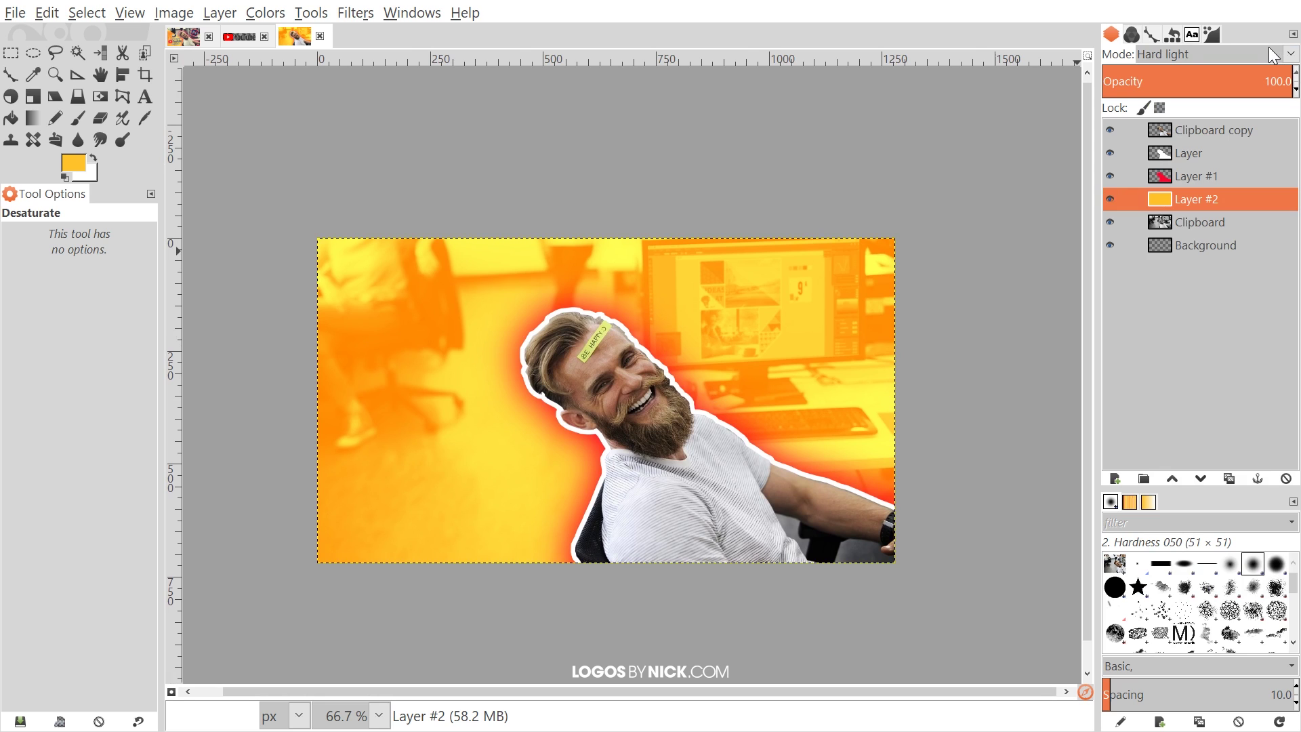
{"action": "left_click", "coordinate": [1227, 54]}
{"action": "left_click", "coordinate": [1181, 221]}
{"action": "left_click", "coordinate": [1228, 57]}
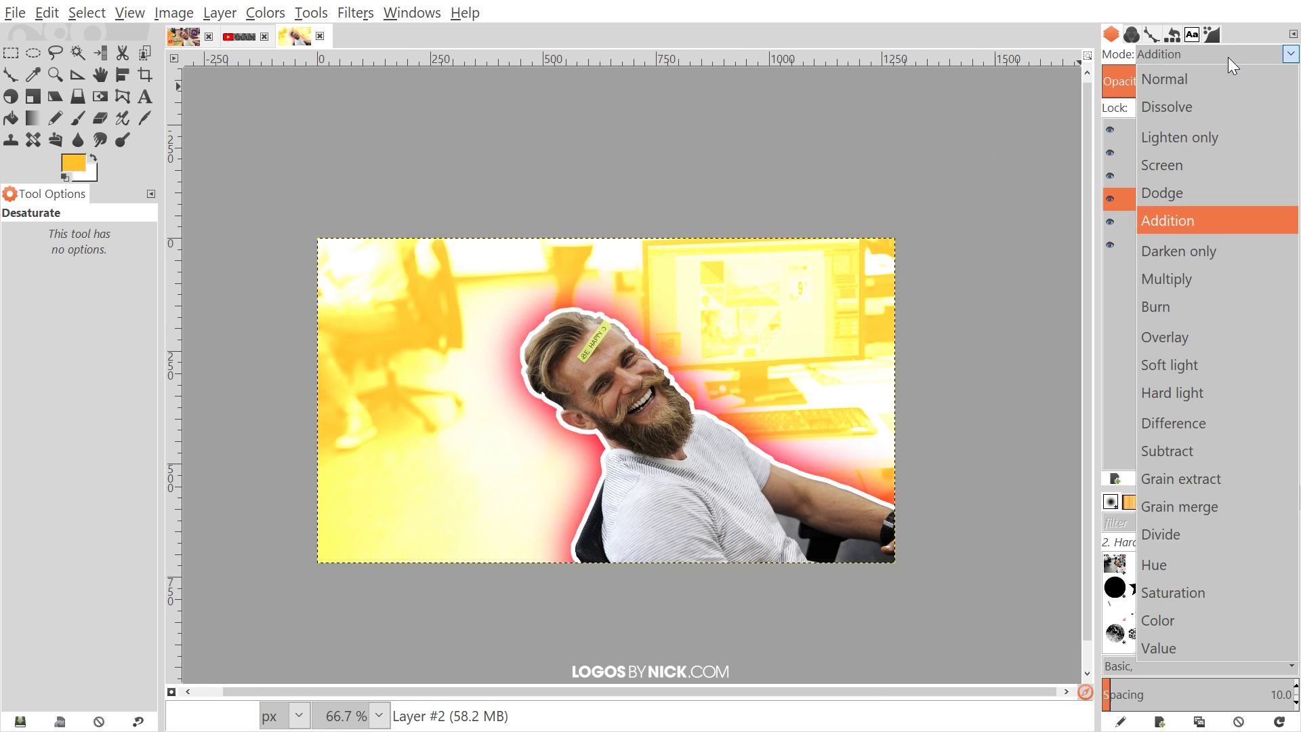
{"action": "left_click", "coordinate": [1160, 164]}
{"action": "left_click", "coordinate": [1181, 54]}
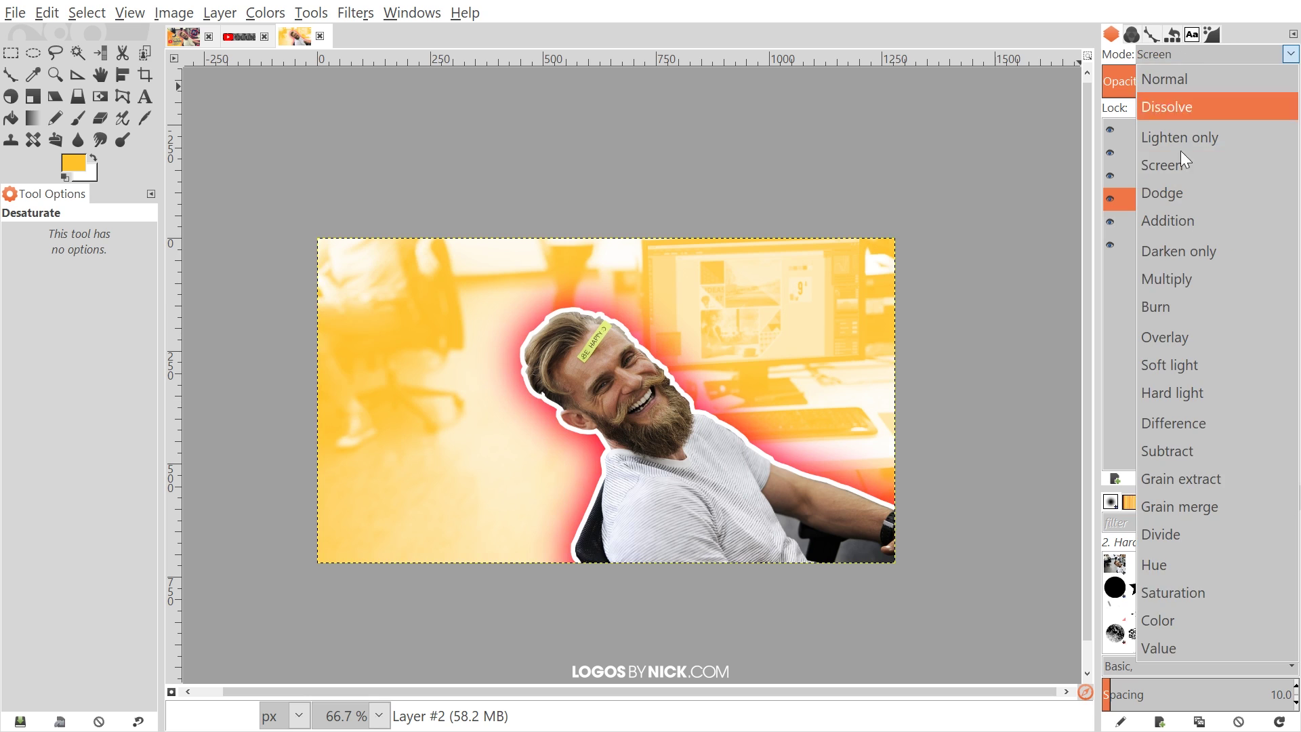
{"action": "left_click", "coordinate": [1175, 310]}
{"action": "left_click", "coordinate": [1191, 54]}
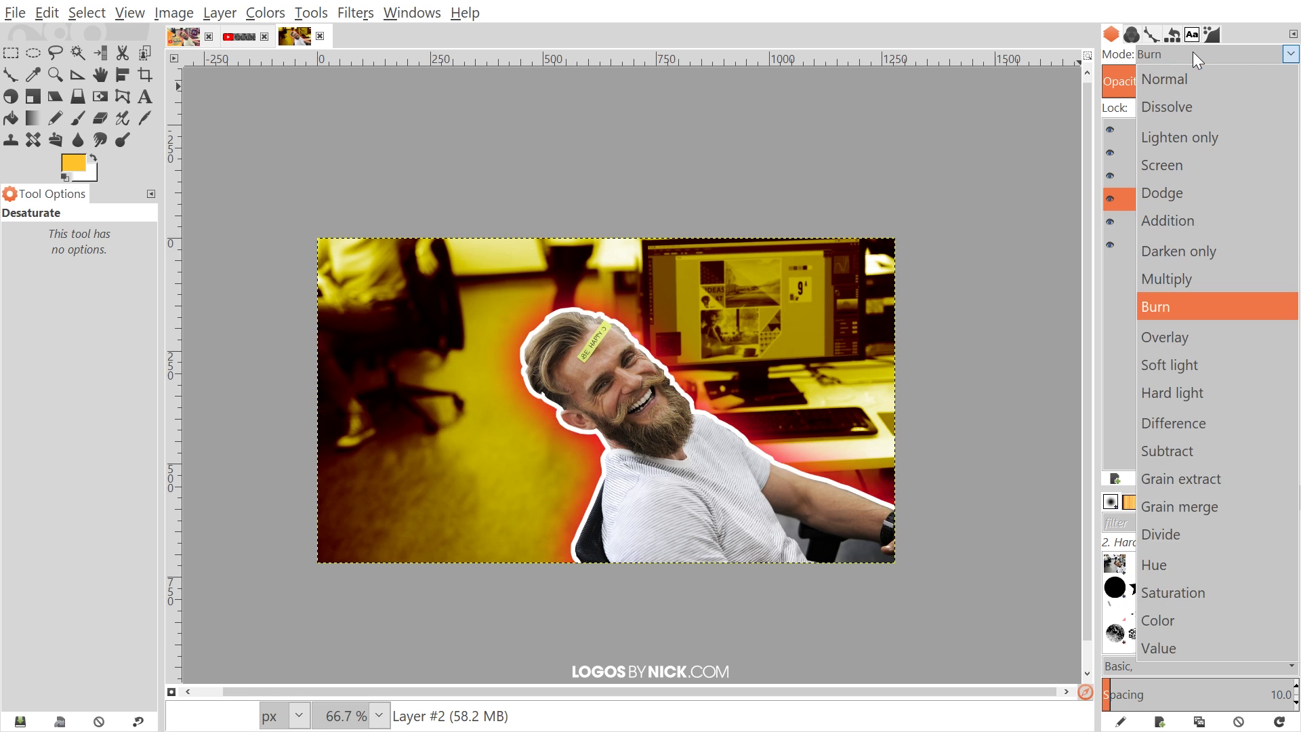
{"action": "left_click", "coordinate": [1213, 383]}
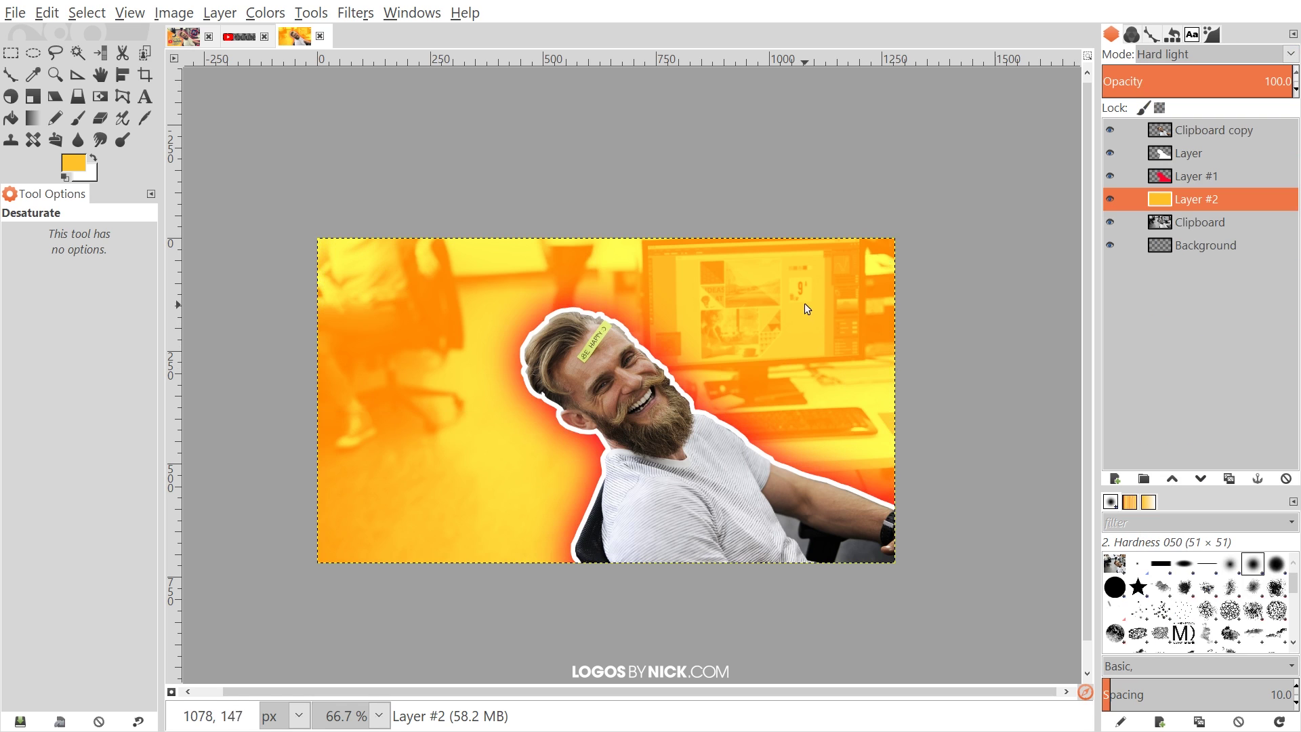
Lower Layer #2's opacity to 78.7 and view the finished reference thumbnail.
{"action": "left_click_drag", "start_coordinate": [1269, 73], "coordinate": [1253, 76]}
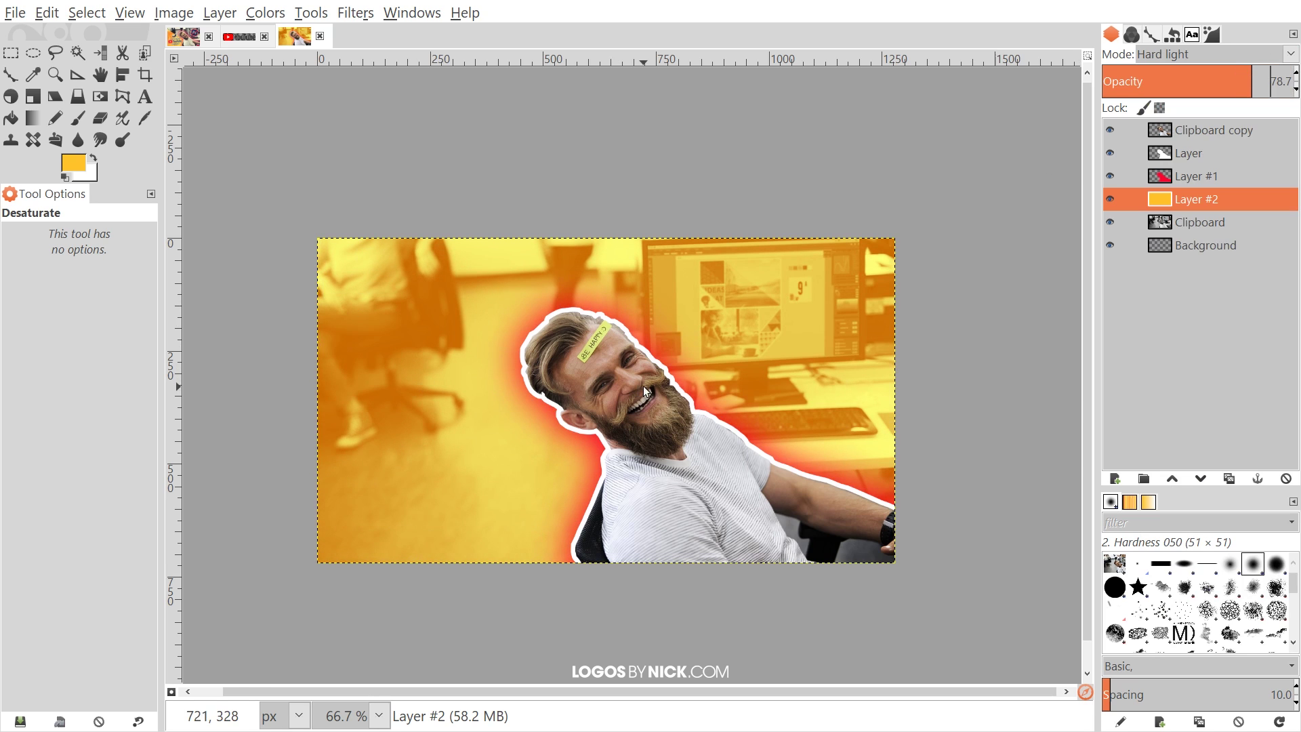
{"action": "left_click_drag", "start_coordinate": [645, 387], "coordinate": [593, 372]}
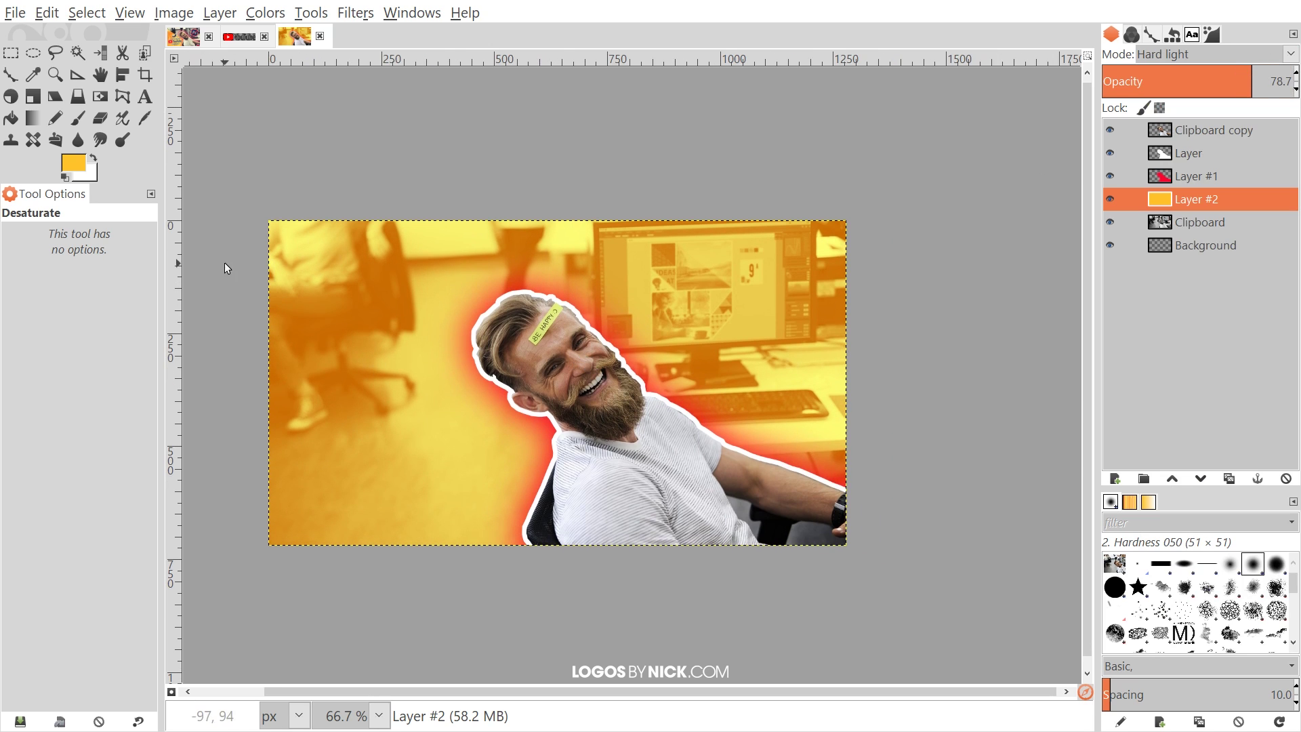
{"action": "left_click", "coordinate": [188, 30]}
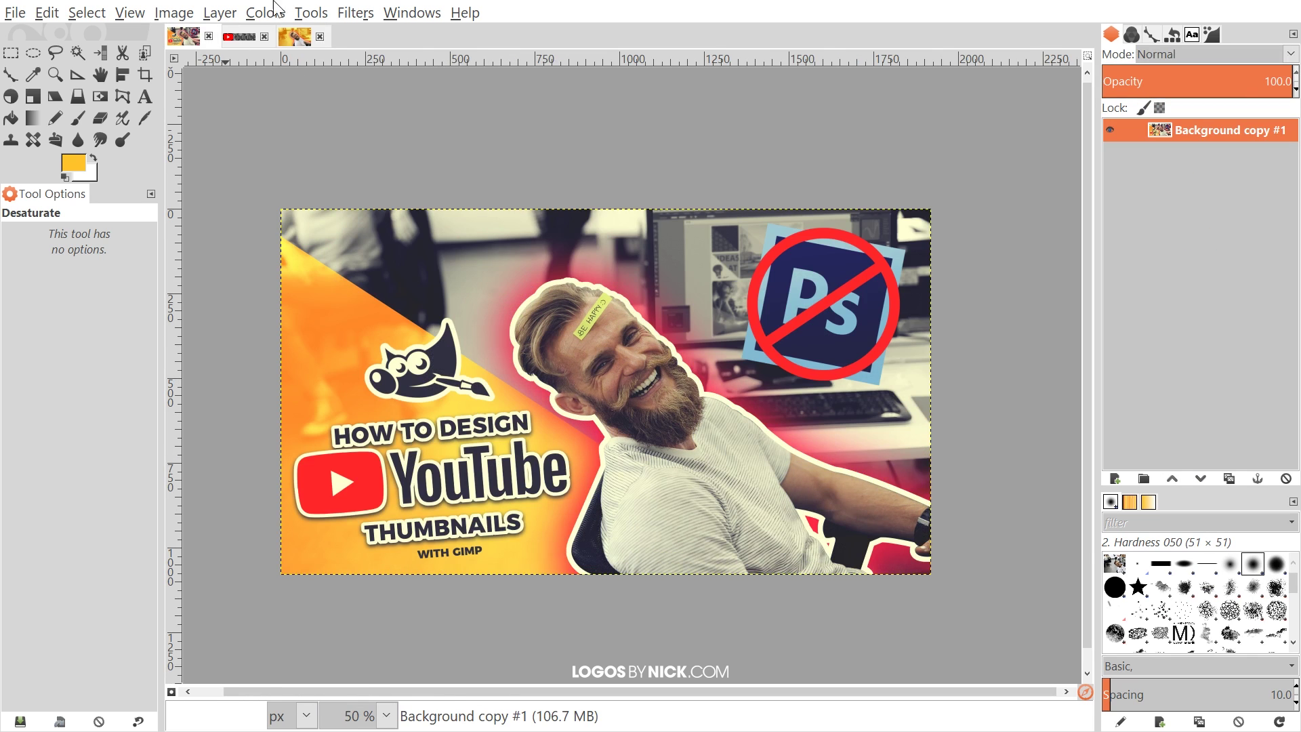
Draw a closed path running diagonally from the top-left corner around the right of the image.
{"action": "left_click", "coordinate": [295, 36]}
{"action": "left_click", "coordinate": [18, 76]}
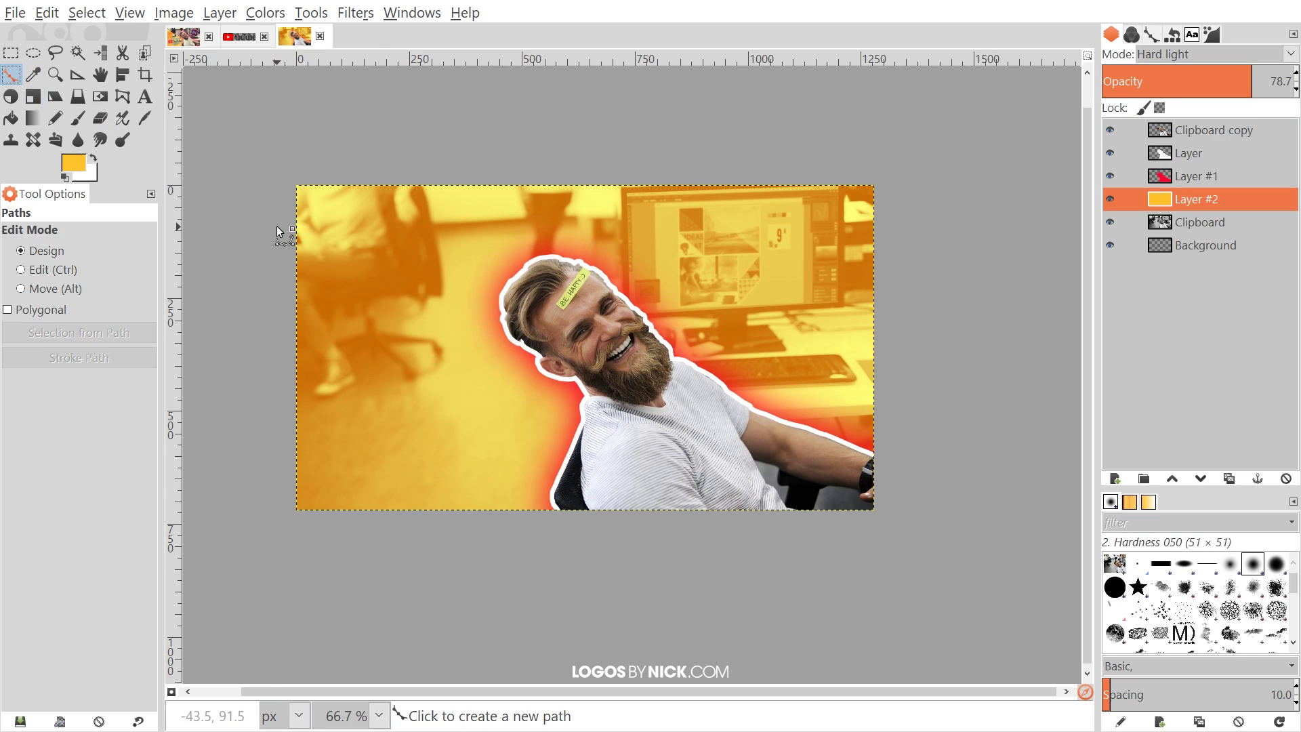
{"action": "left_click", "coordinate": [284, 201]}
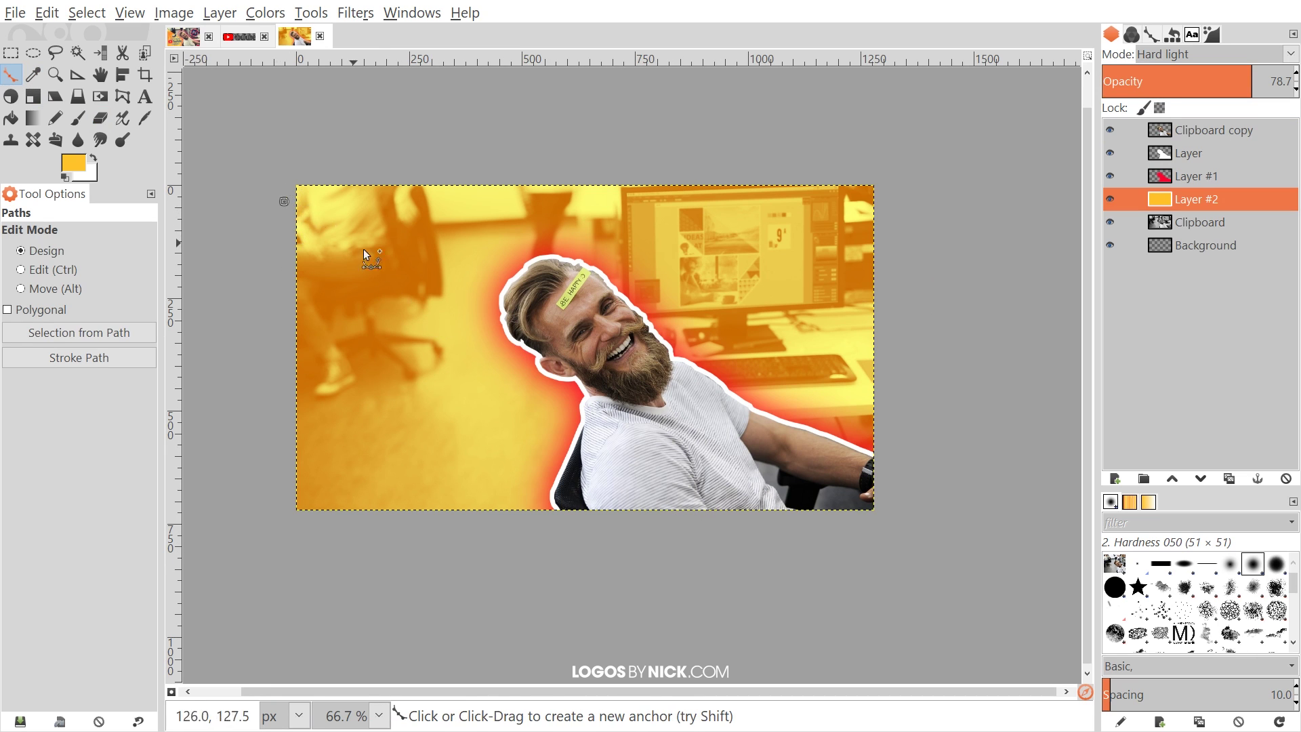
{"action": "left_click", "coordinate": [719, 532]}
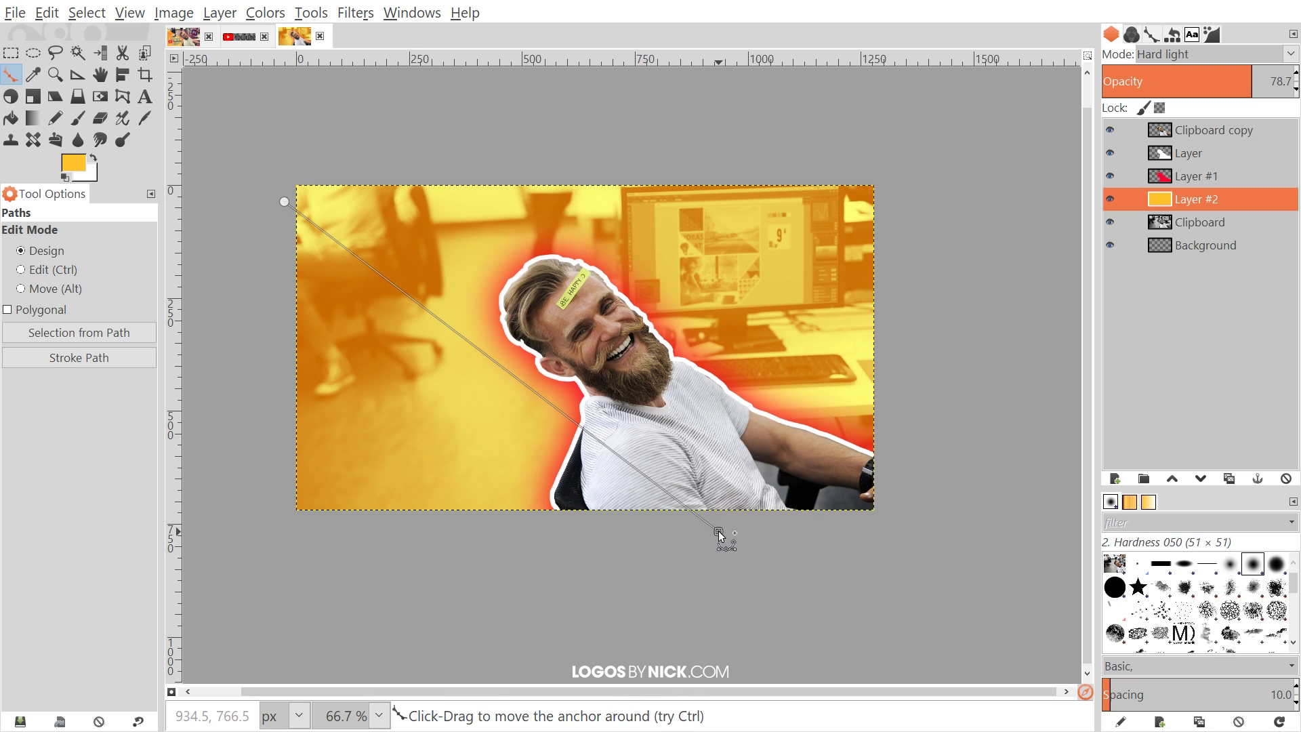
{"action": "left_click", "coordinate": [868, 566]}
{"action": "left_click", "coordinate": [937, 527]}
{"action": "left_click", "coordinate": [952, 381]}
{"action": "left_click", "coordinate": [955, 262]}
{"action": "left_click", "coordinate": [930, 143]}
{"action": "left_click", "coordinate": [843, 116]}
{"action": "left_click", "coordinate": [694, 112]}
{"action": "left_click", "coordinate": [513, 116]}
{"action": "left_click", "coordinate": [391, 121]}
{"action": "left_click", "coordinate": [284, 124]}
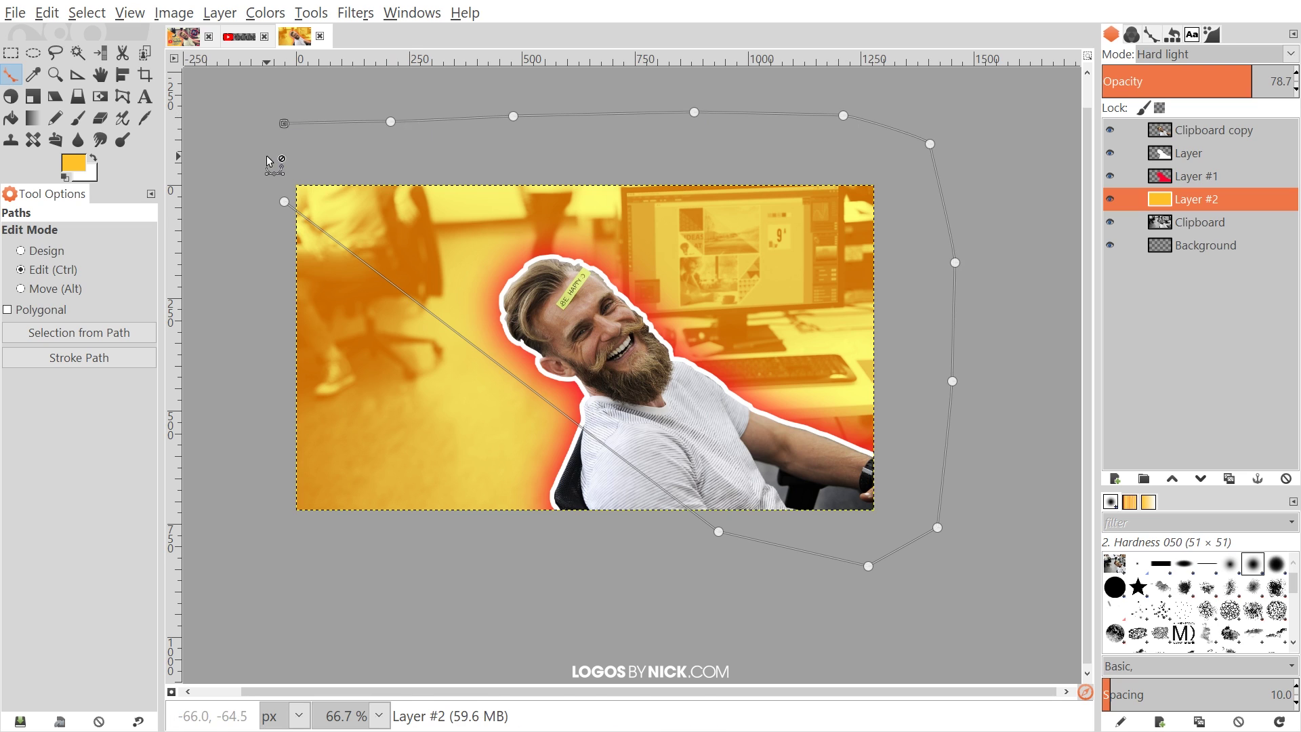
{"action": "key", "text": "ctrl"}
{"action": "left_click", "coordinate": [285, 202], "text": "ctrl"}
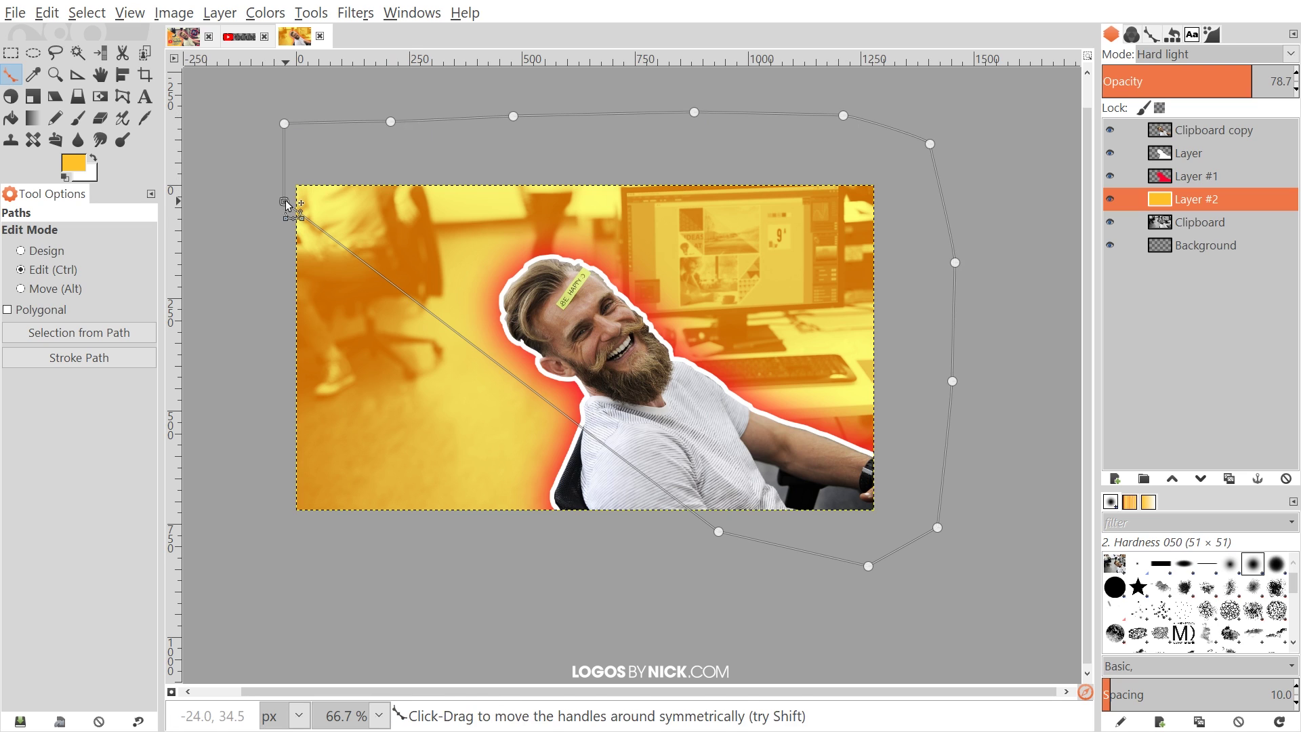
Convert the path to a selection, delete that yellow area, and deselect.
{"action": "key", "text": "shift+v"}
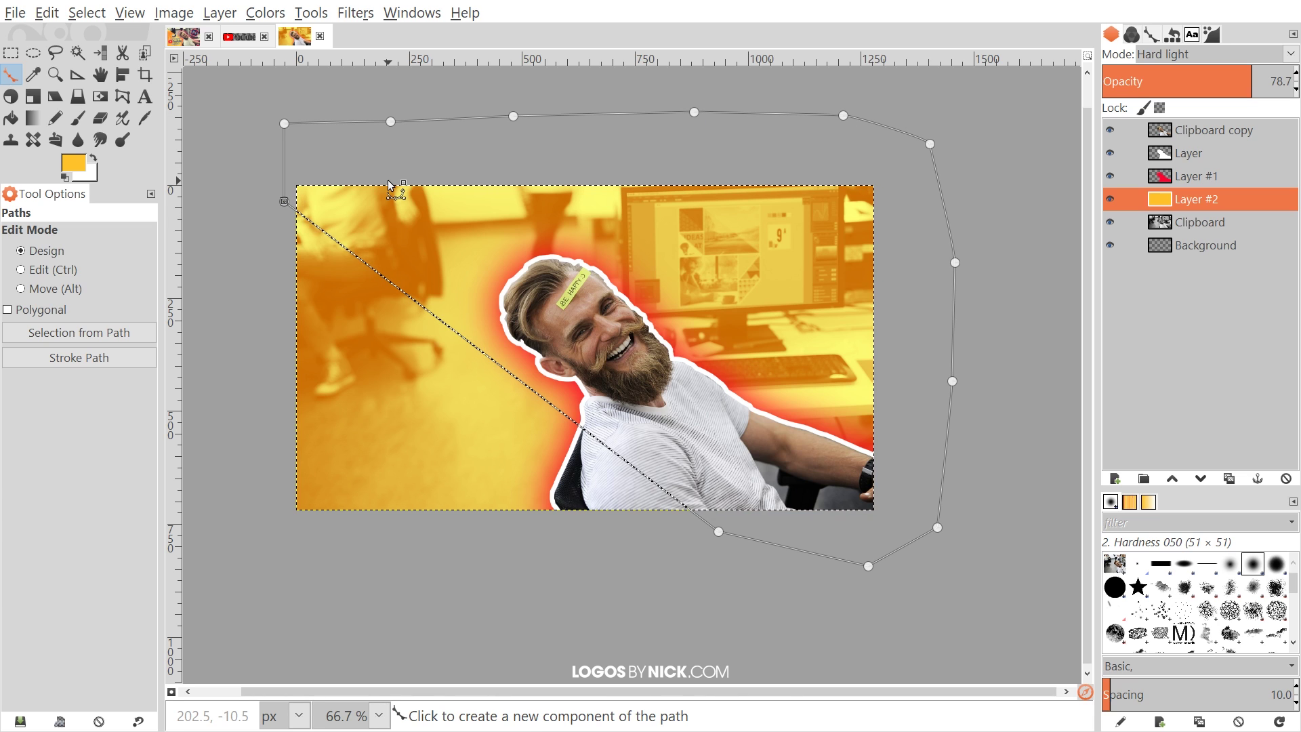
{"action": "key", "text": "Delete"}
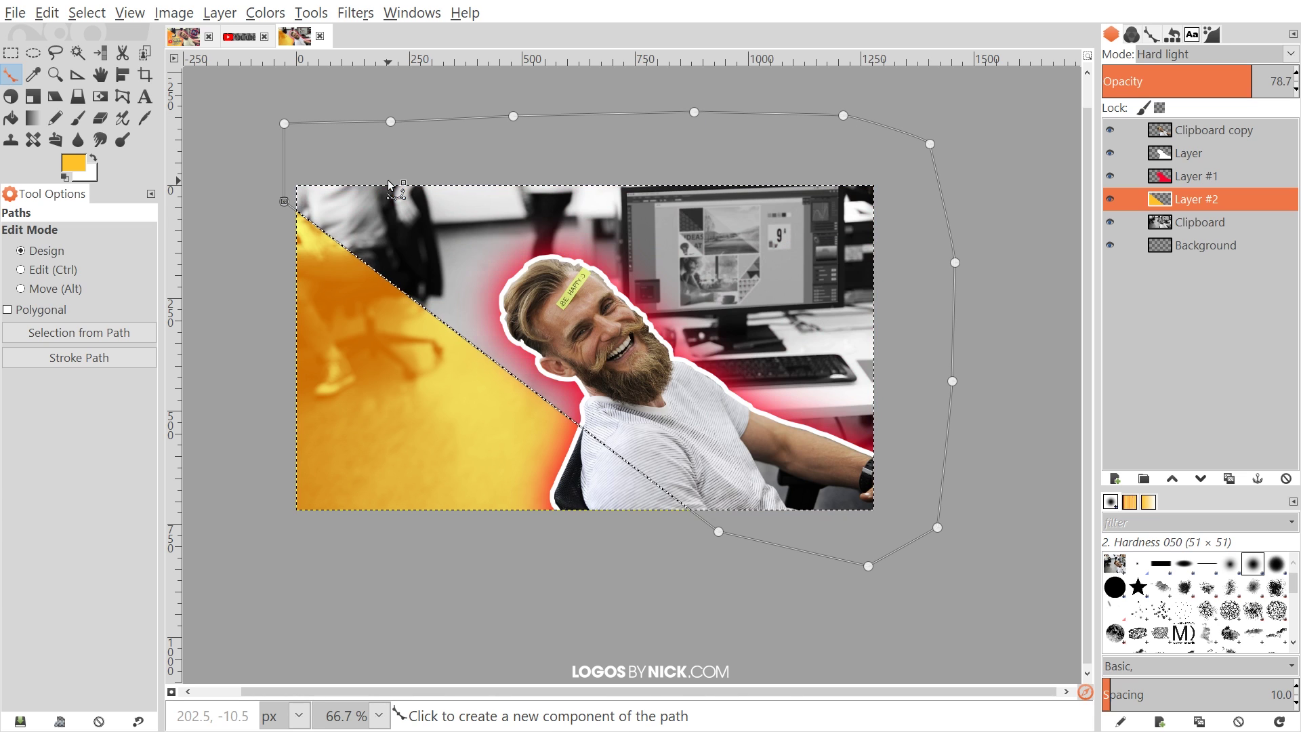
{"action": "left_click", "coordinate": [81, 13]}
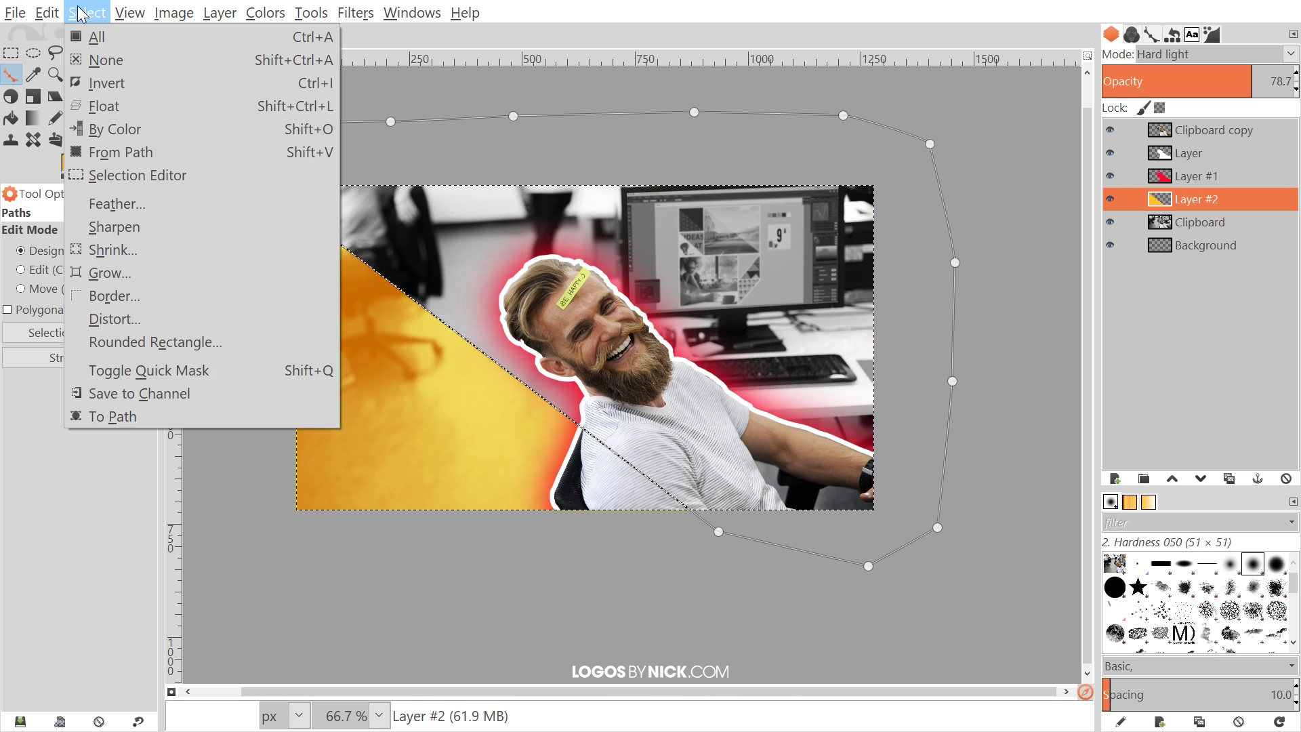
{"action": "left_click", "coordinate": [118, 61]}
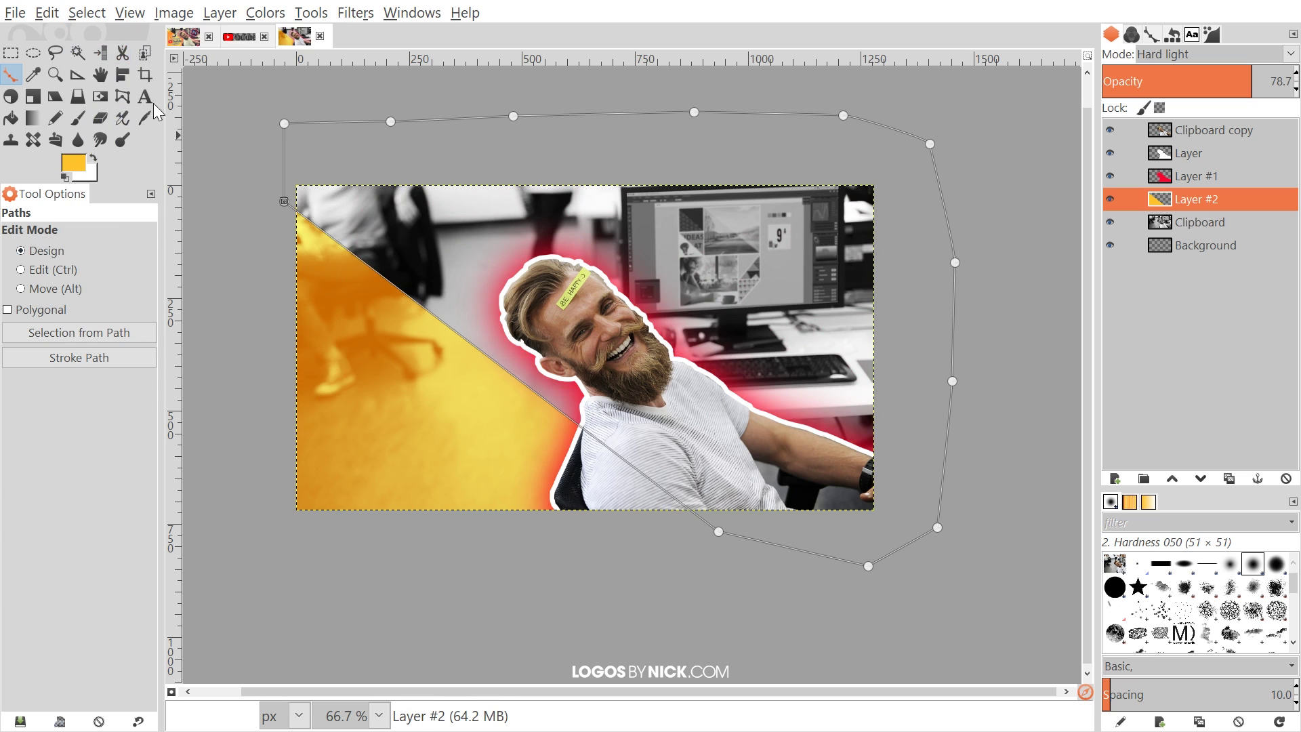
Pick the Move tool, compare with the reference, and make Clipboard copy the active layer.
{"action": "left_click", "coordinate": [101, 75]}
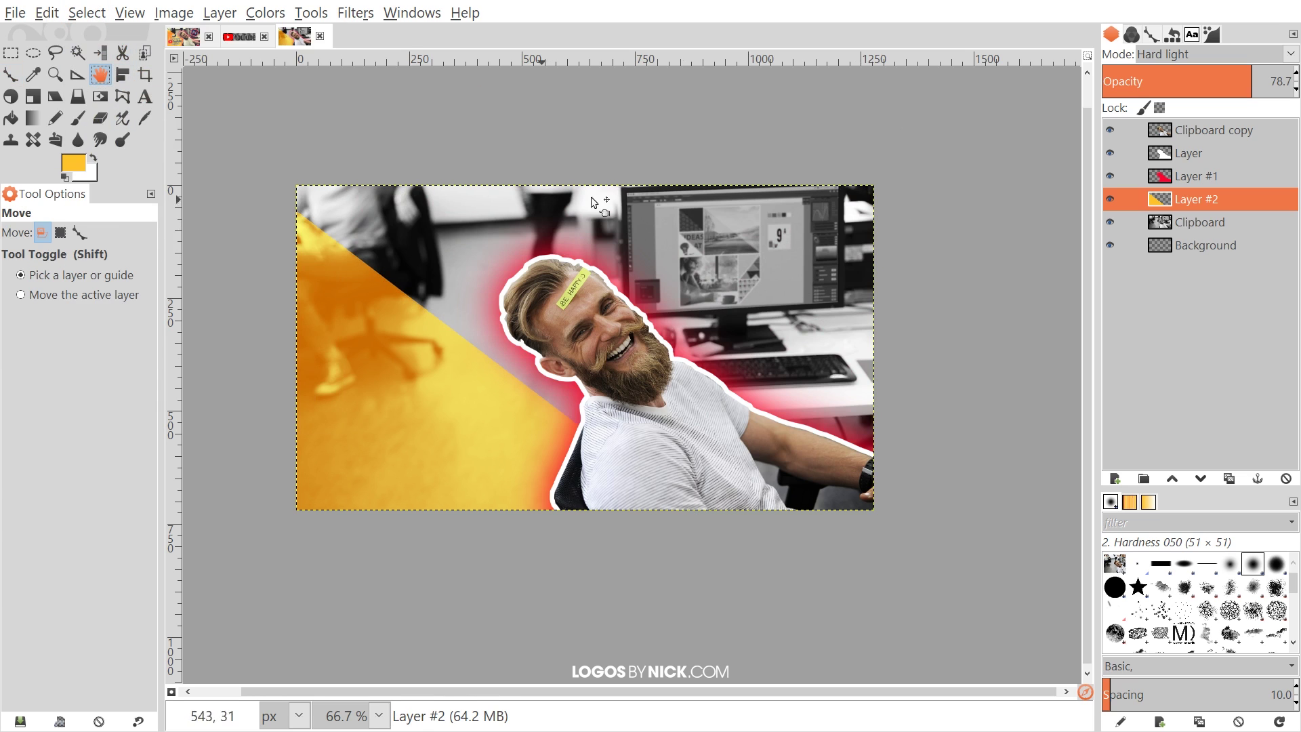
{"action": "scroll", "coordinate": [660, 440], "scroll_direction": "up", "scroll_amount": 2}
{"action": "scroll", "coordinate": [660, 440], "scroll_direction": "left", "scroll_amount": 1}
{"action": "scroll", "coordinate": [660, 441], "scroll_direction": "down", "scroll_amount": 1}
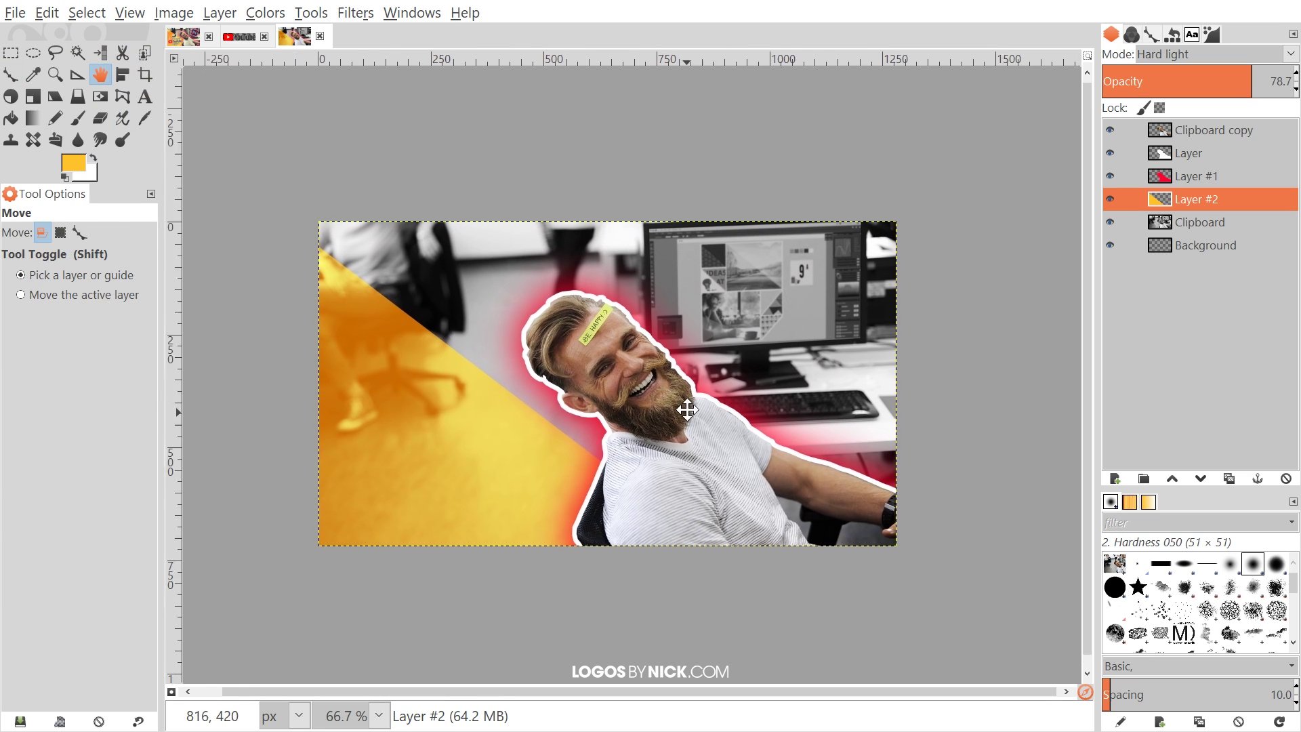
{"action": "left_click", "coordinate": [181, 38]}
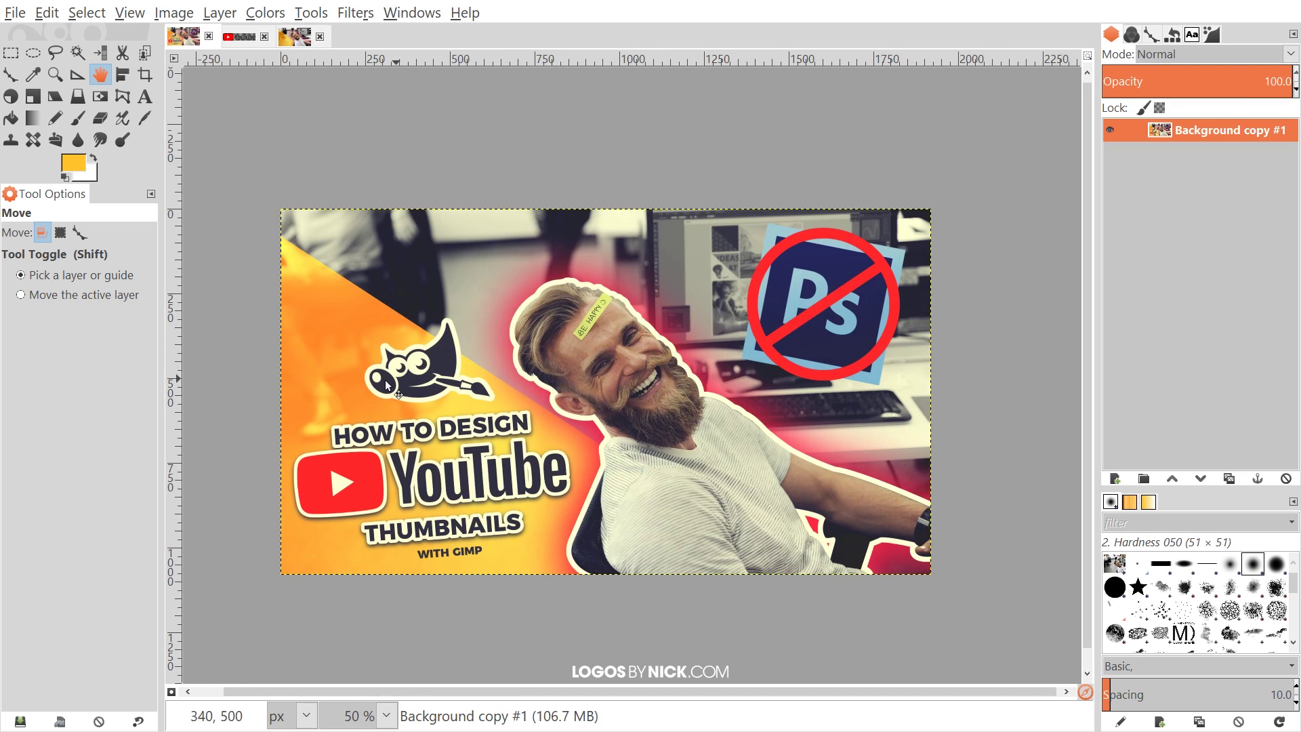
{"action": "left_click", "coordinate": [295, 36]}
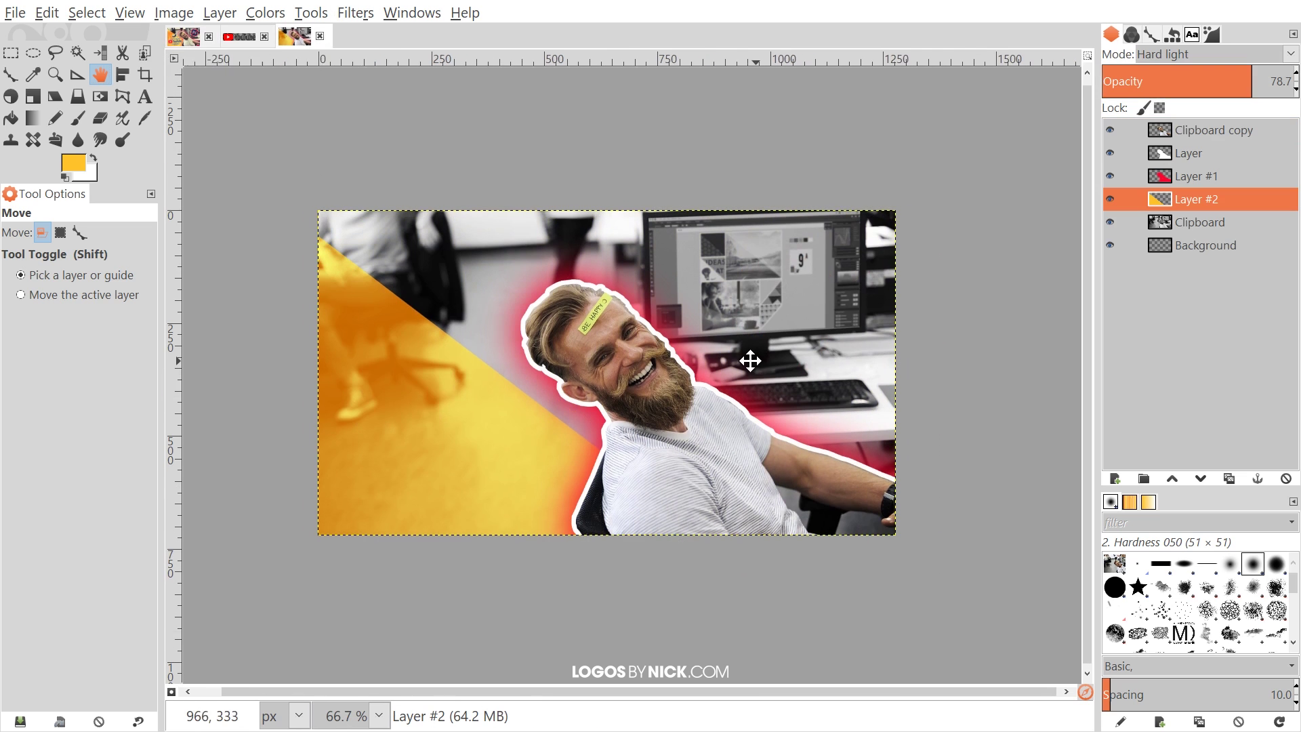
{"action": "scroll", "coordinate": [705, 383], "scroll_direction": "right", "scroll_amount": 1}
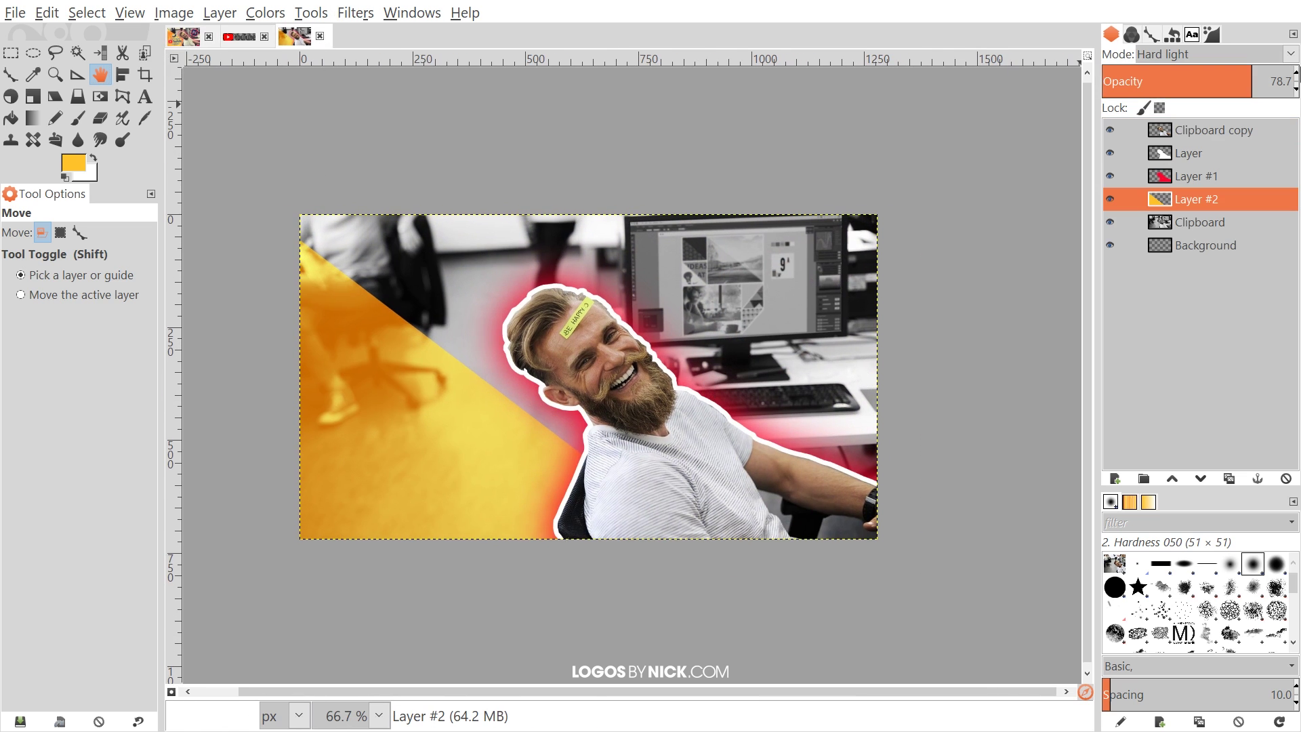
{"action": "left_click", "coordinate": [1213, 133]}
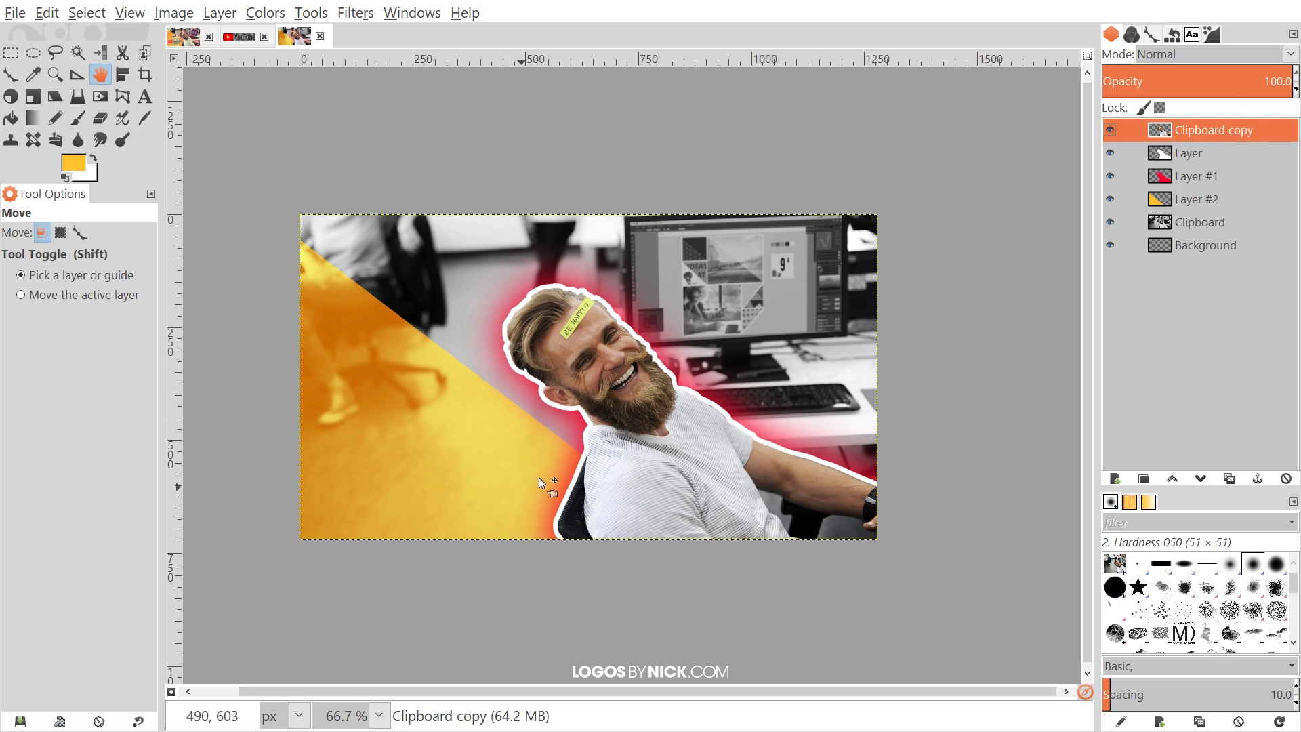
Set the Text tool to black Montserrat Ultra-Bold at 44 px.
{"action": "scroll", "coordinate": [644, 412], "scroll_direction": "up", "scroll_amount": 1}
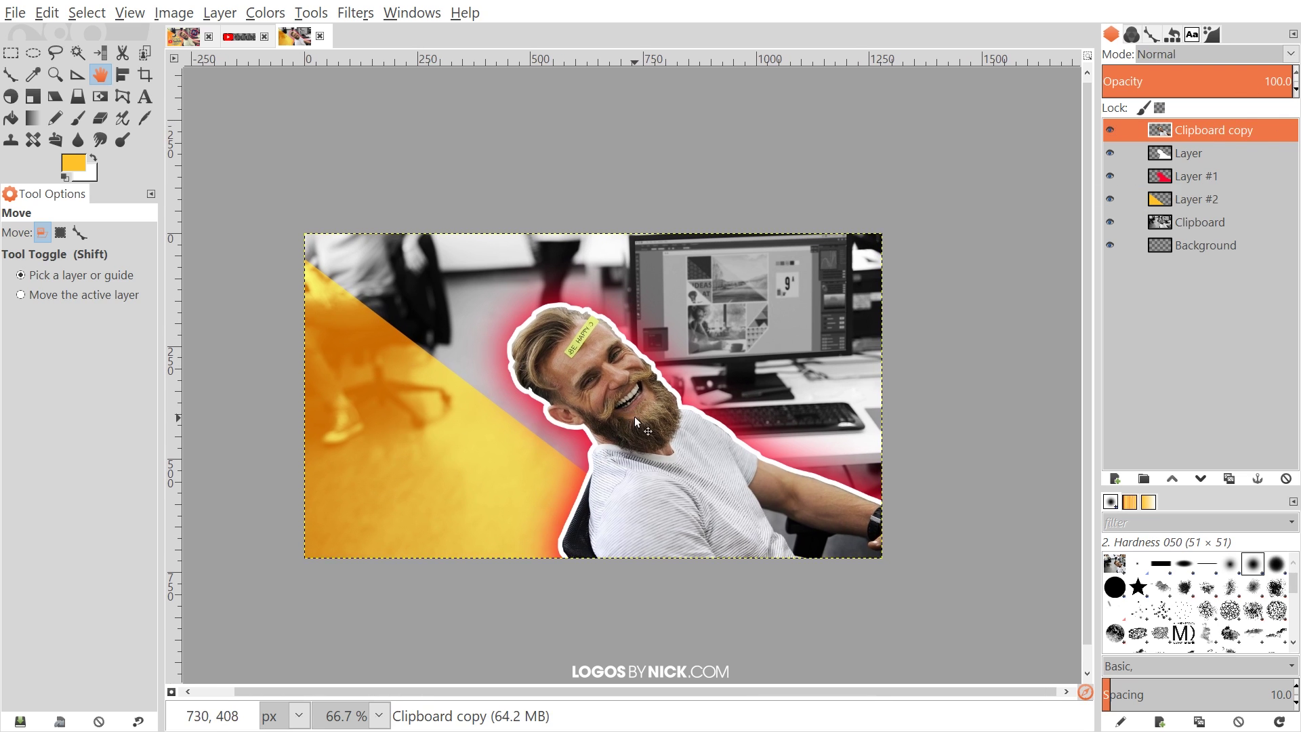
{"action": "left_click", "coordinate": [145, 102]}
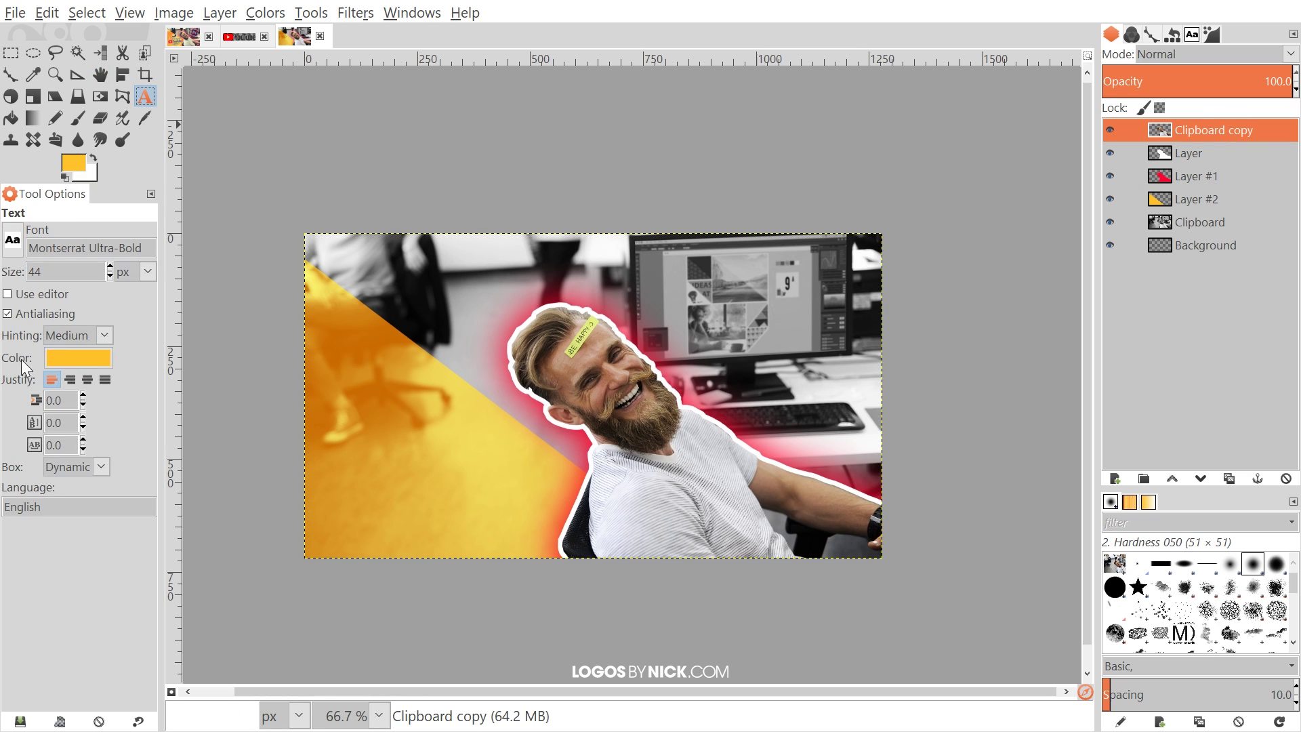
{"action": "left_click", "coordinate": [63, 359]}
{"action": "left_click_drag", "start_coordinate": [99, 366], "coordinate": [7, 216]}
{"action": "left_click", "coordinate": [244, 507]}
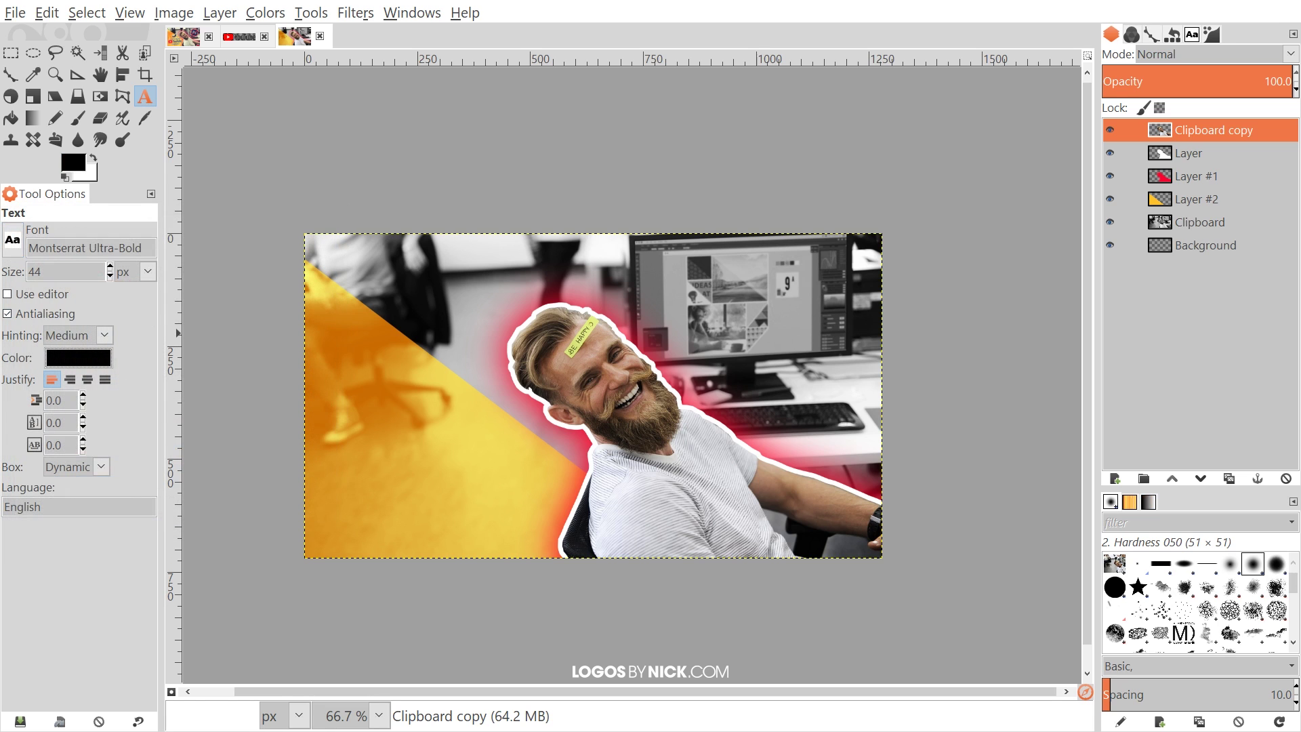
{"action": "left_click", "coordinate": [21, 246]}
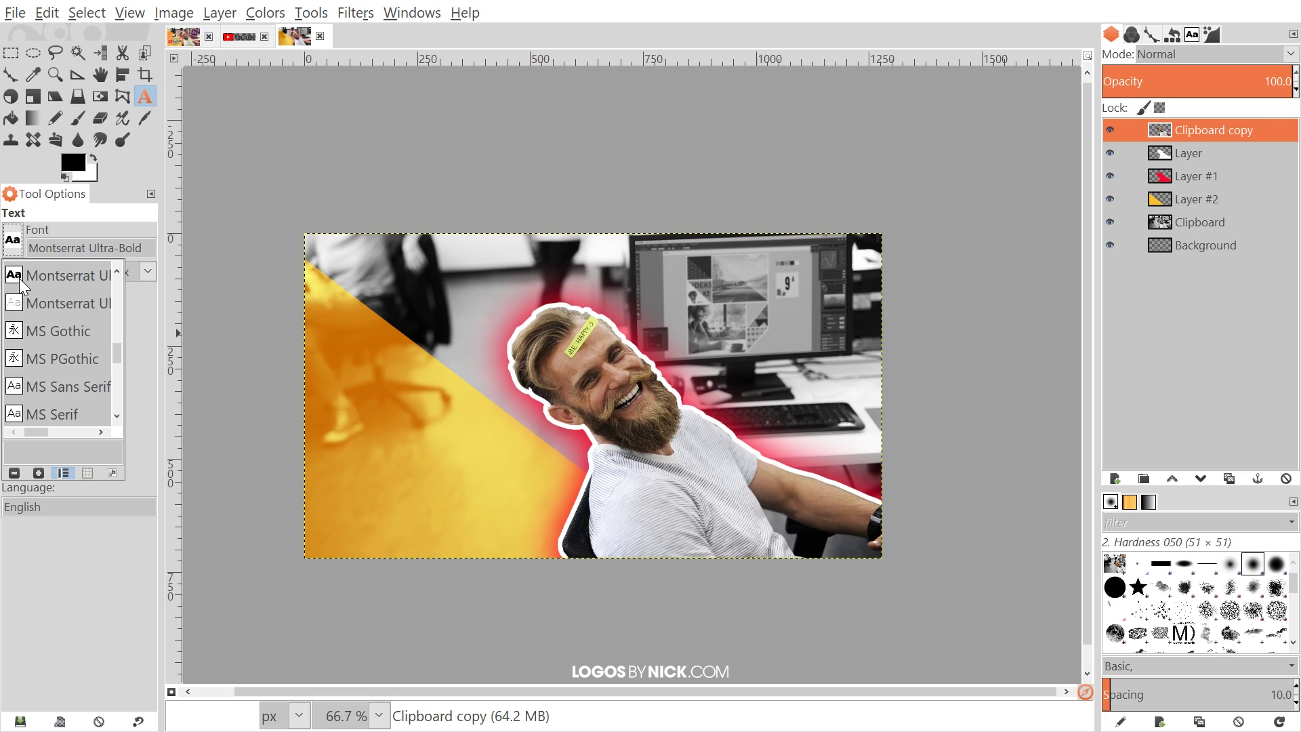
{"action": "left_click", "coordinate": [150, 324]}
{"action": "left_click_drag", "start_coordinate": [44, 193], "coordinate": [68, 273]}
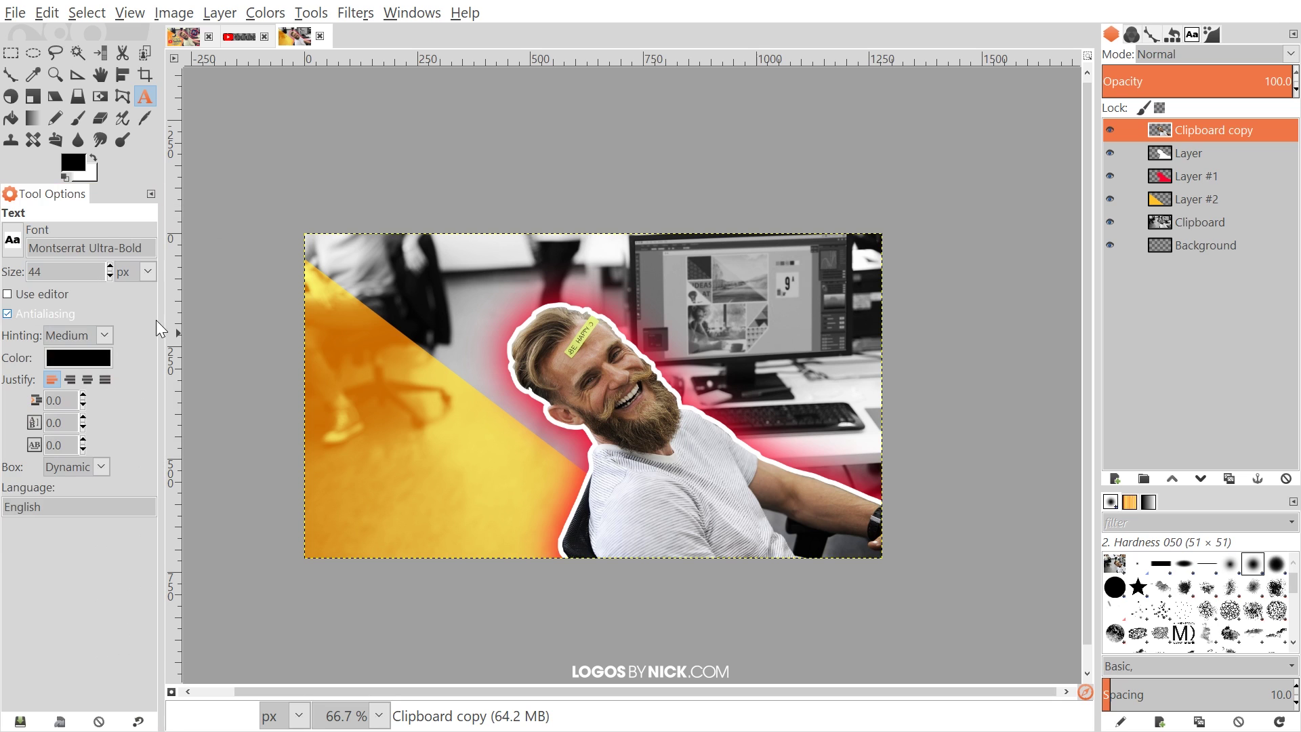
{"action": "left_click", "coordinate": [42, 273]}
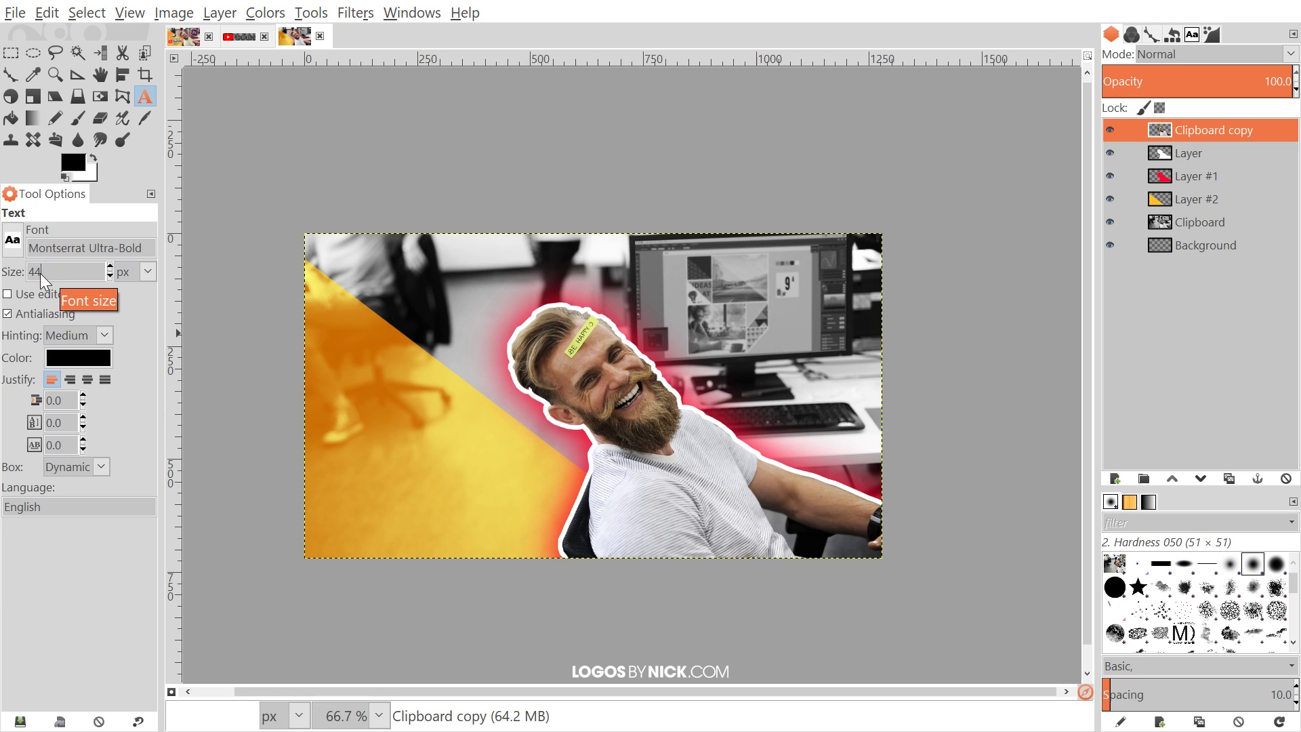
Check the reference, then type 'HOW TO DESIGN' on the yellow triangle.
{"action": "left_click", "coordinate": [184, 36]}
{"action": "left_click", "coordinate": [295, 36]}
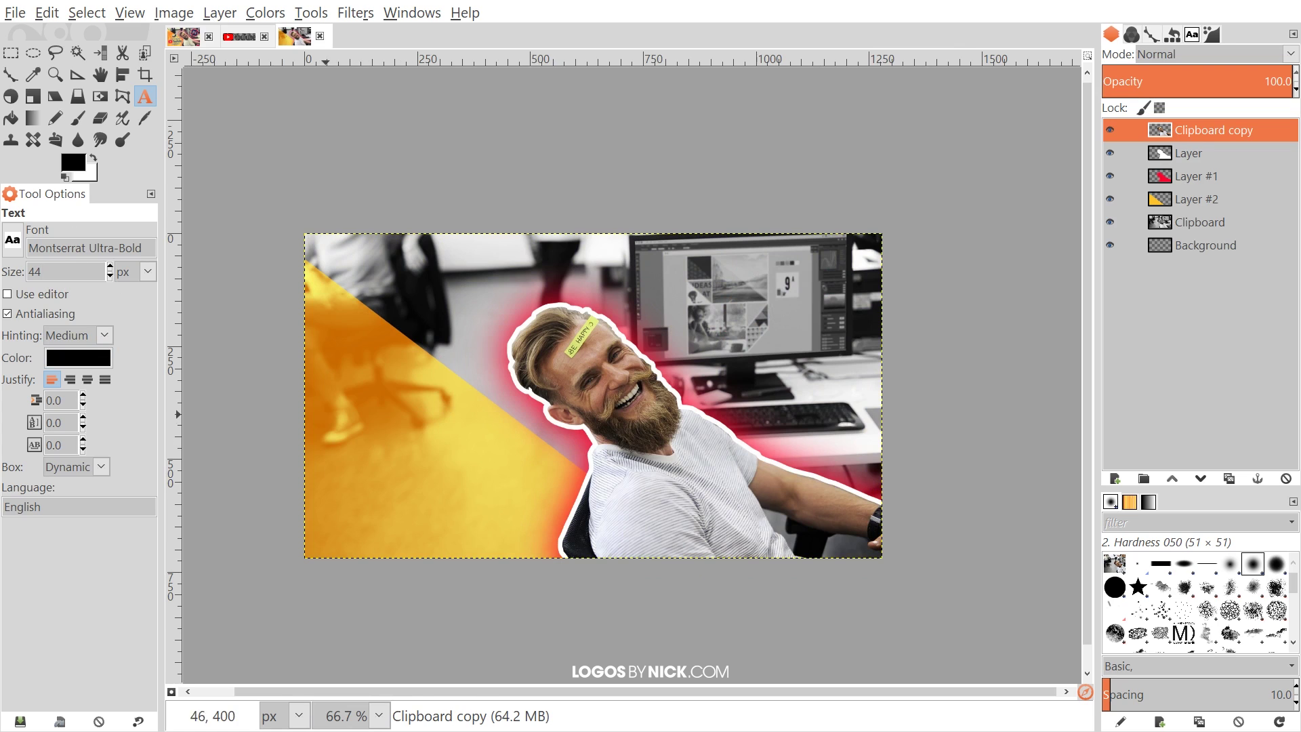
{"action": "left_click", "coordinate": [340, 423]}
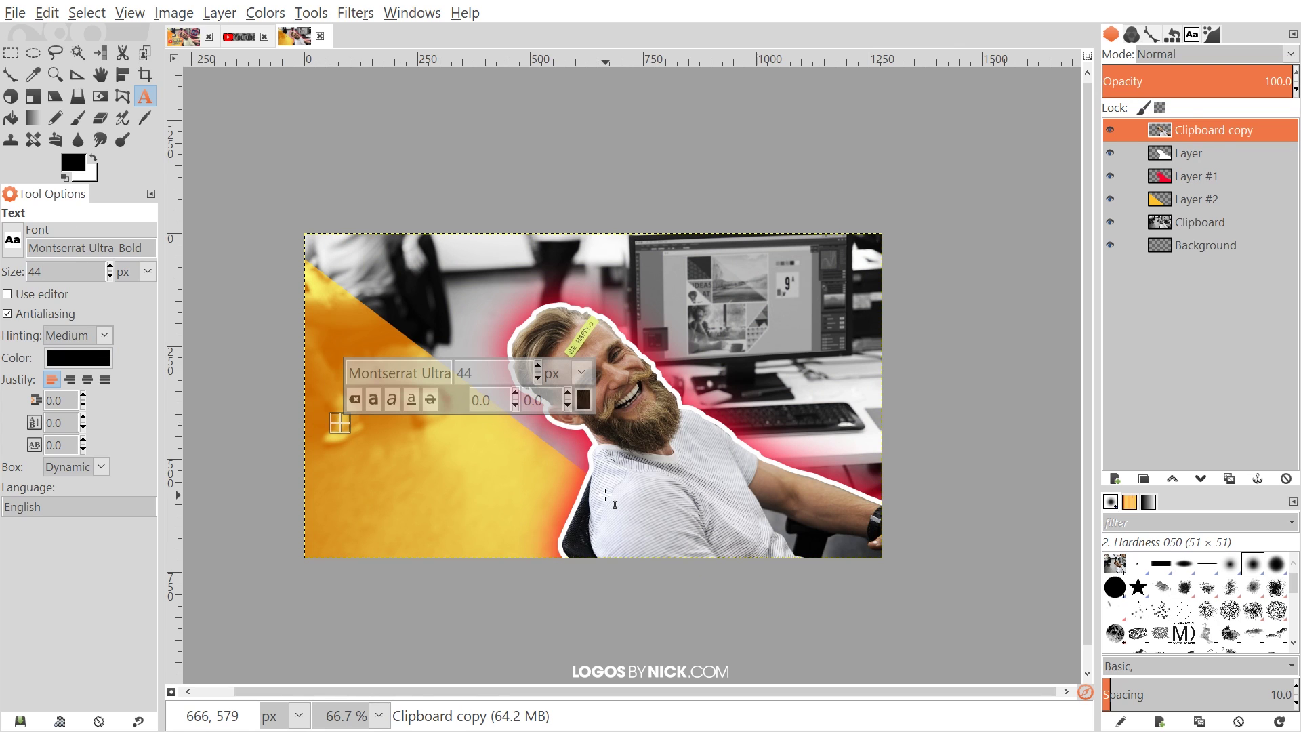
{"action": "type", "text": "HOW TO DESIGN"}
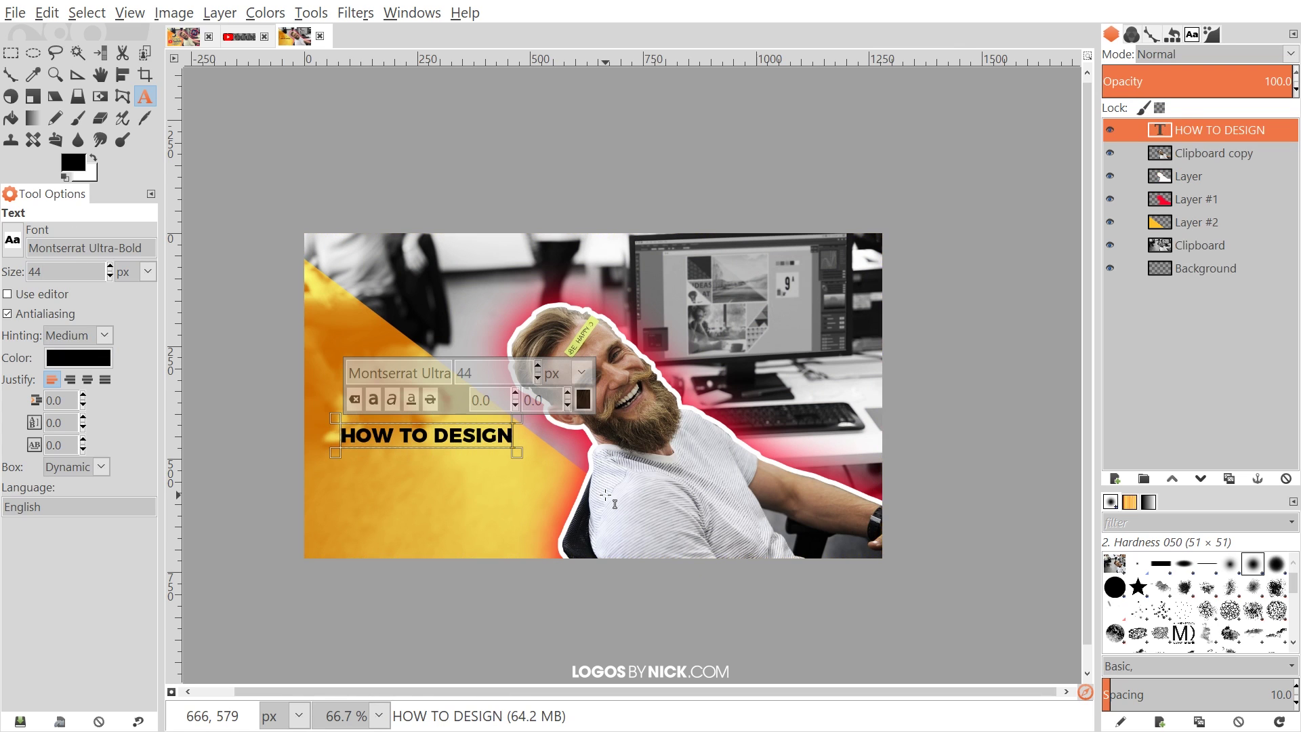
{"action": "left_click", "coordinate": [101, 74]}
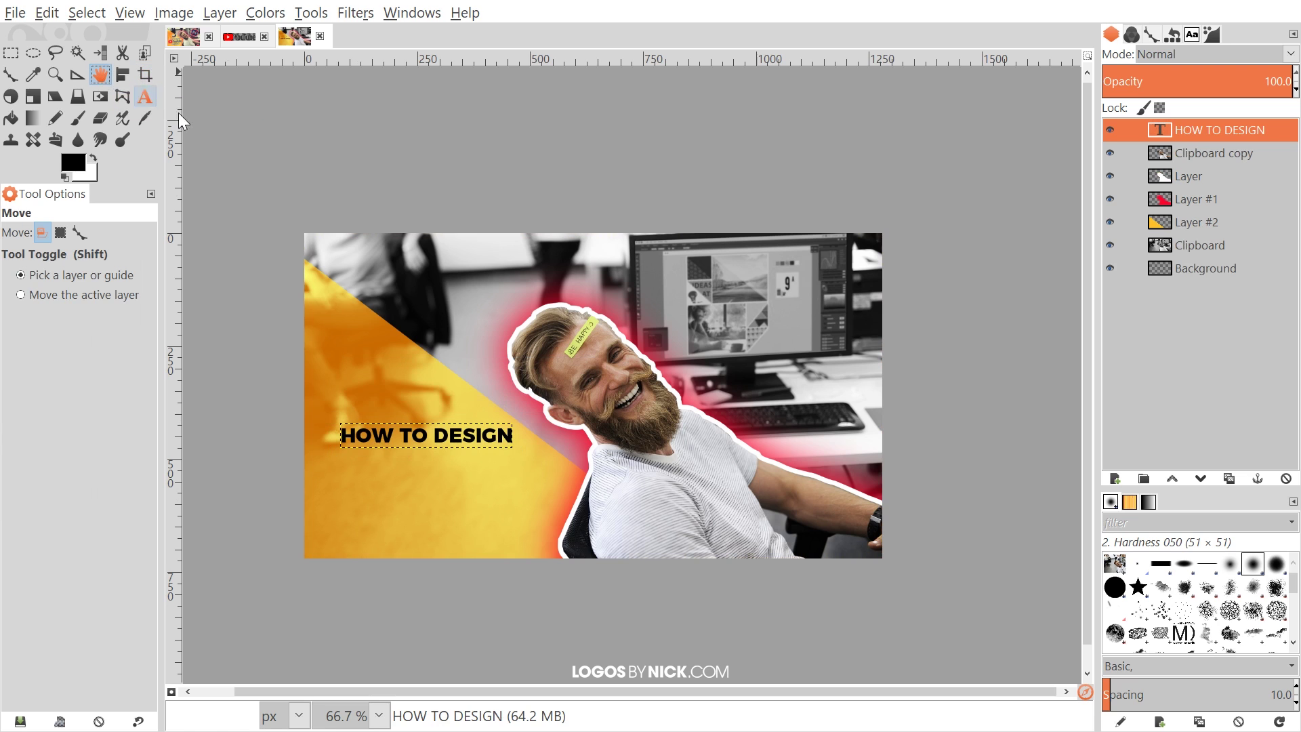
Nudge the title slightly left and copy the YouTube logo image.
{"action": "left_click_drag", "start_coordinate": [369, 436], "coordinate": [361, 445]}
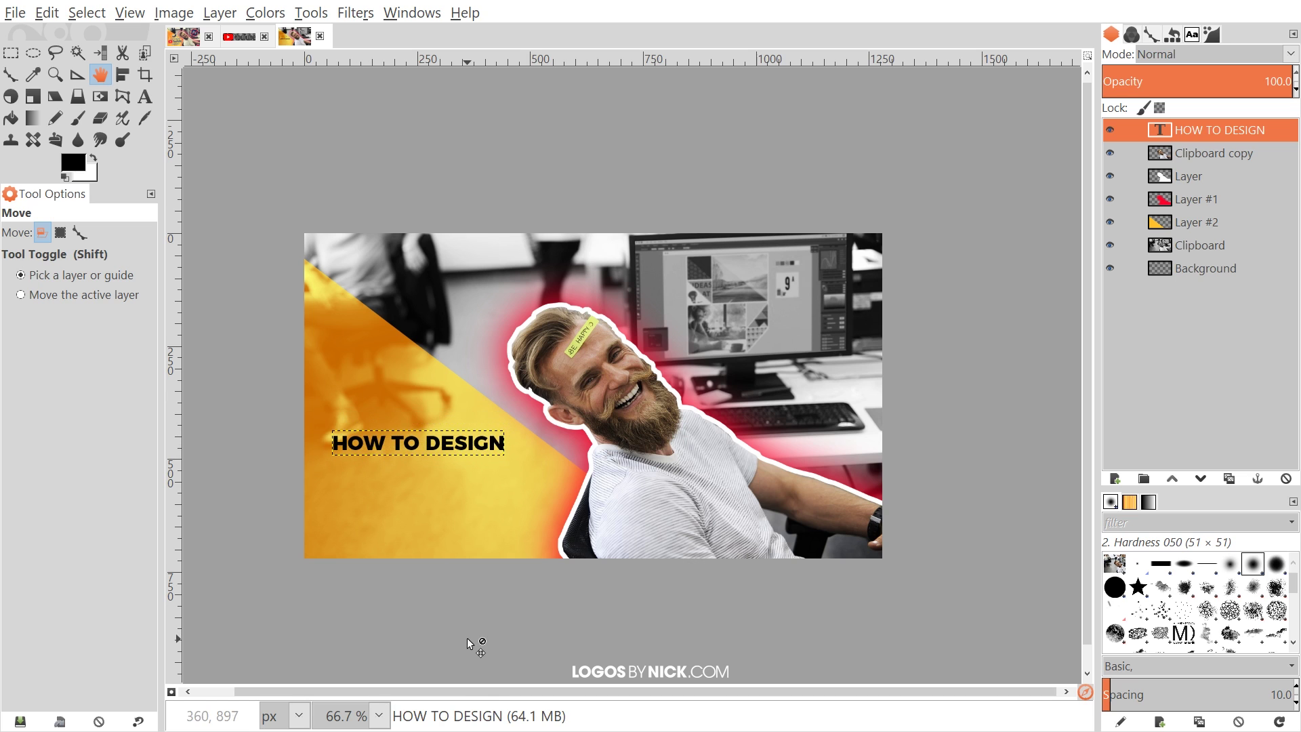
{"action": "left_click", "coordinate": [245, 37]}
{"action": "scroll", "coordinate": [410, 292], "scroll_direction": "down", "scroll_amount": 2}
{"action": "scroll", "coordinate": [410, 291], "scroll_direction": "left", "scroll_amount": 2}
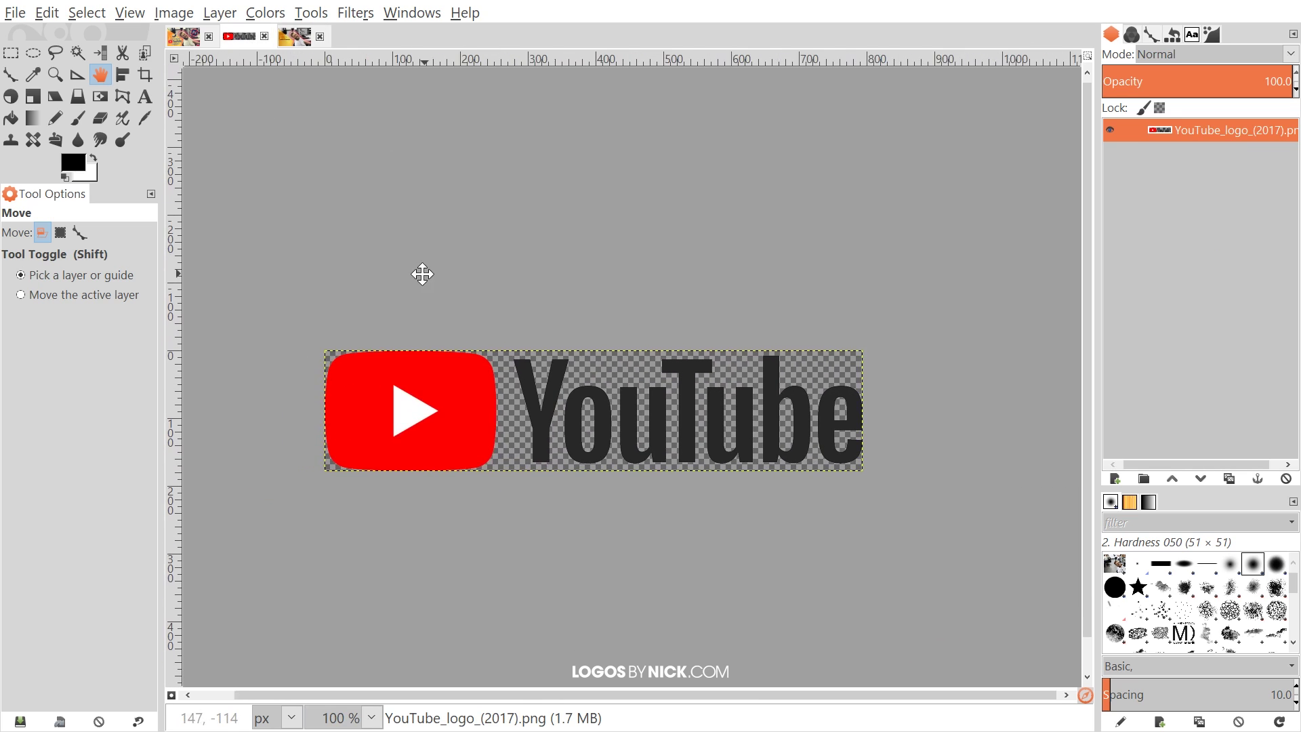
{"action": "scroll", "coordinate": [434, 288], "scroll_direction": "down", "scroll_amount": 1}
{"action": "scroll", "coordinate": [434, 288], "scroll_direction": "left", "scroll_amount": 2}
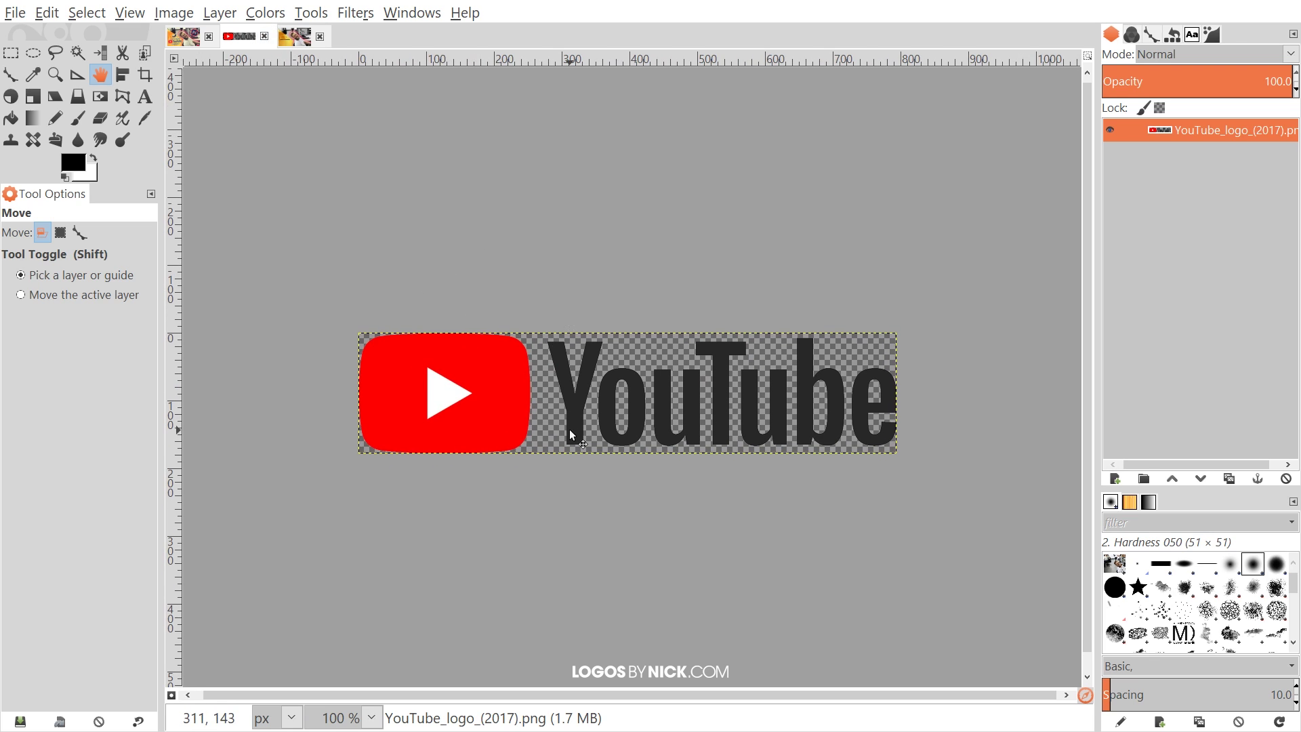
{"action": "left_click", "coordinate": [46, 13]}
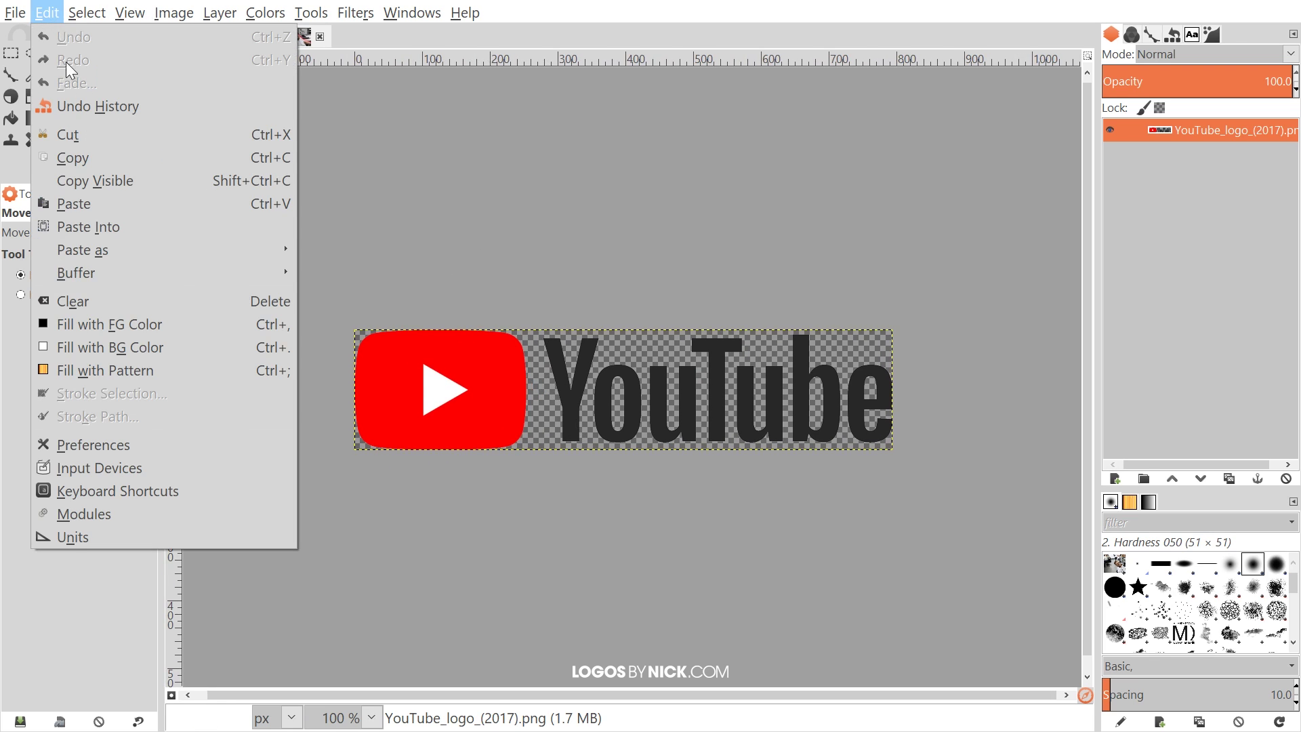
{"action": "left_click", "coordinate": [97, 156]}
Paste the logo as a new layer and move it beneath the title.
{"action": "left_click", "coordinate": [287, 39]}
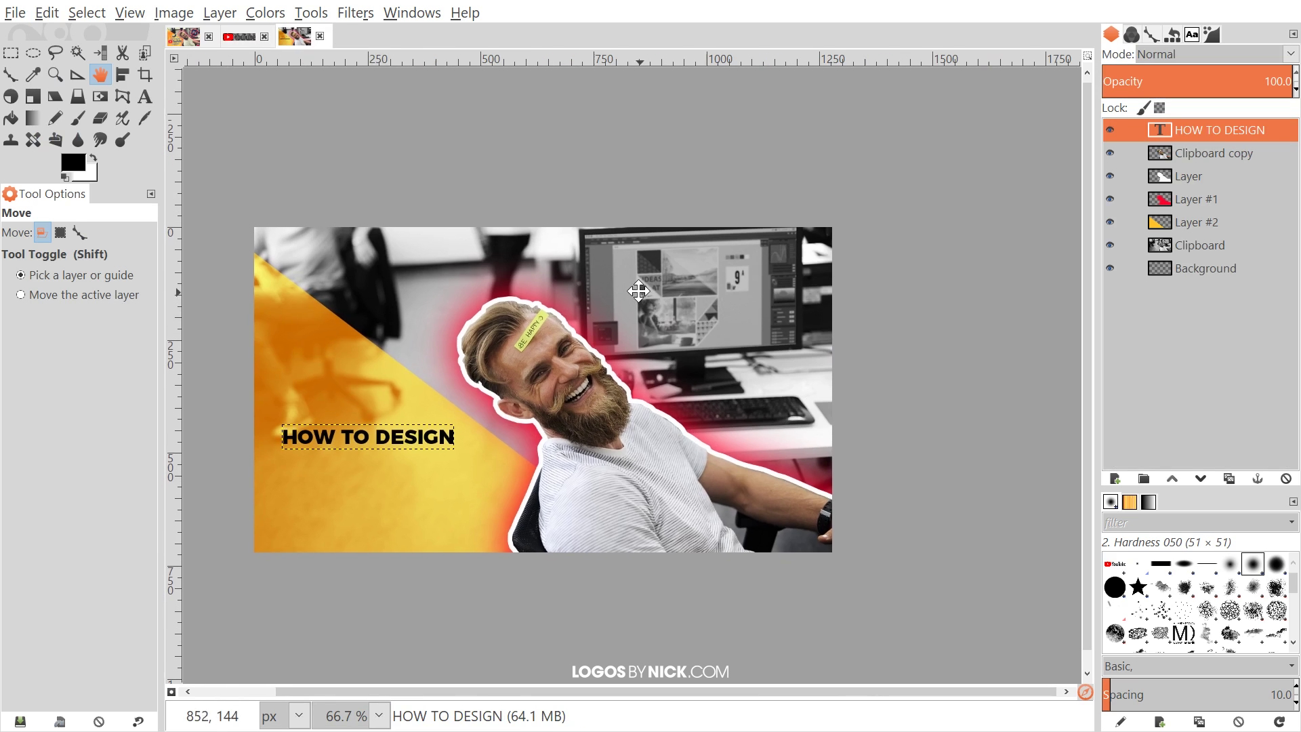
{"action": "left_click", "coordinate": [243, 36]}
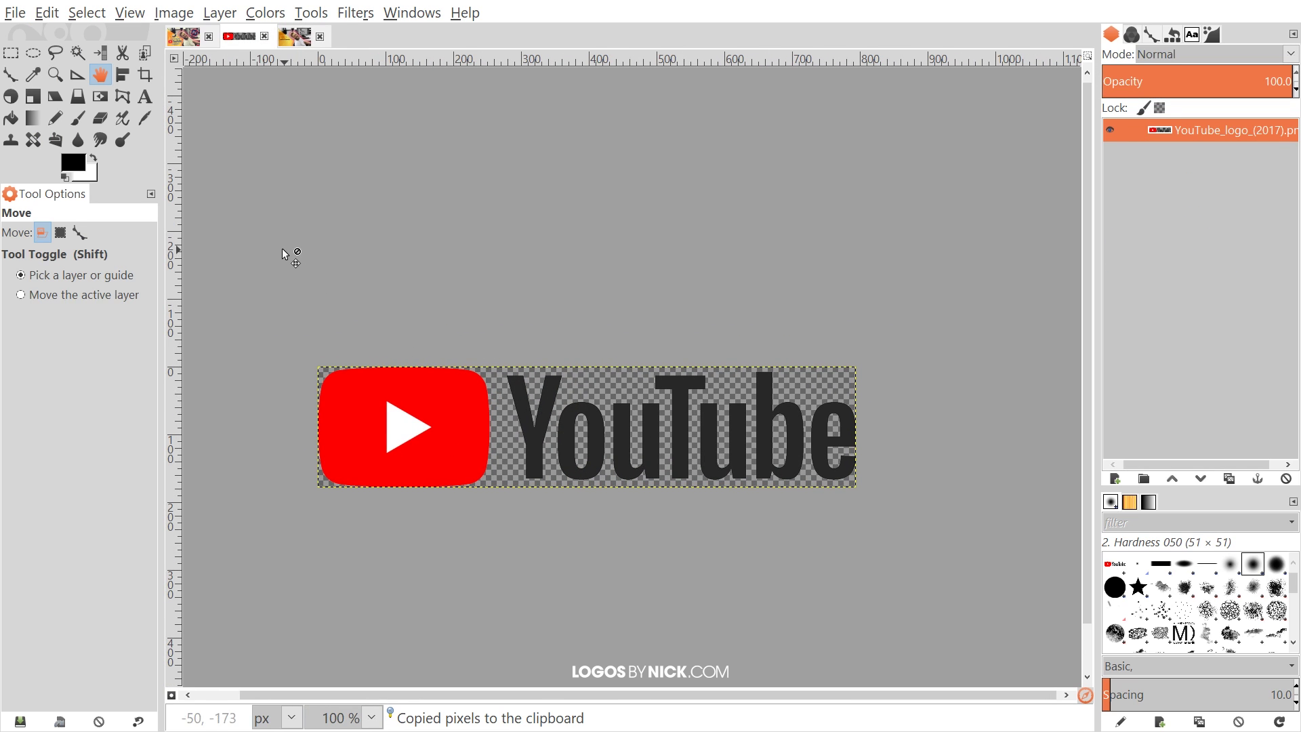
{"action": "left_click", "coordinate": [293, 38]}
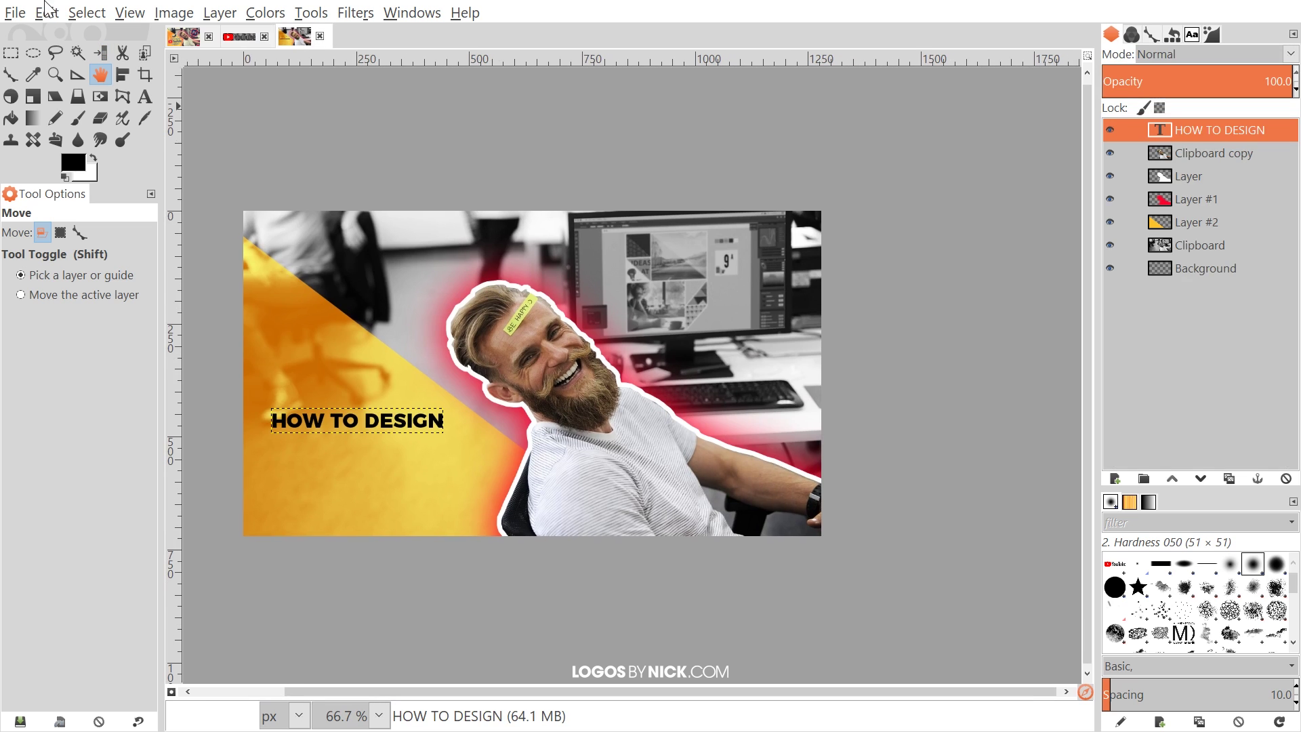
{"action": "left_click", "coordinate": [49, 13]}
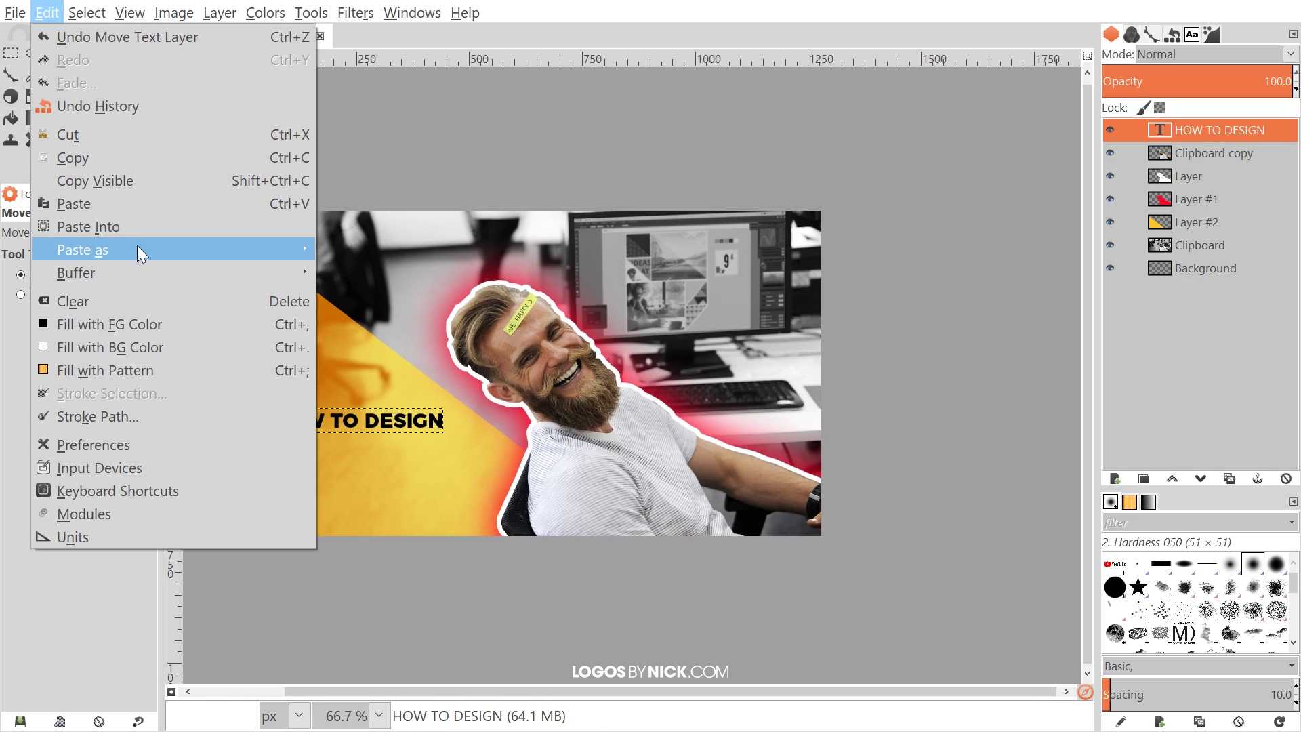
{"action": "mouse_move", "coordinate": [137, 249]}
{"action": "left_click", "coordinate": [398, 274]}
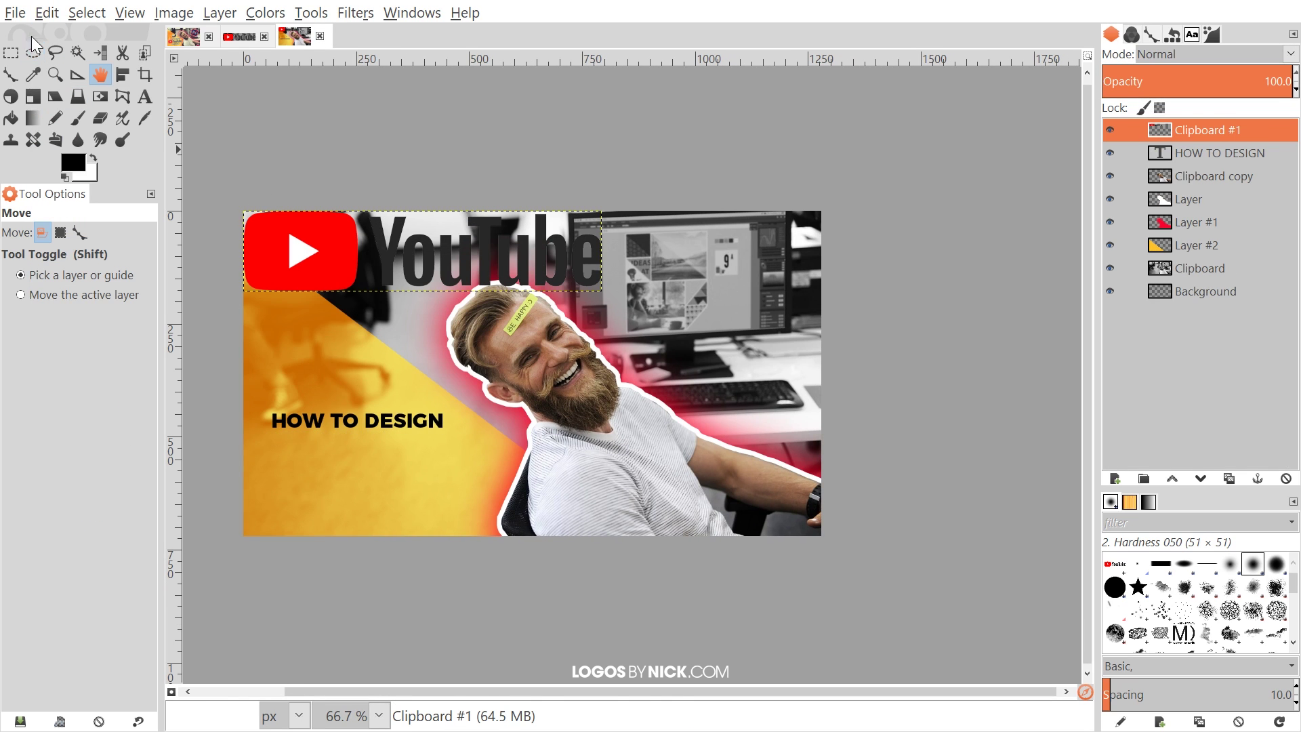
{"action": "left_click_drag", "start_coordinate": [313, 238], "coordinate": [314, 480]}
Scale the pasted YouTube logo down to 500×112.
{"action": "left_click", "coordinate": [33, 96]}
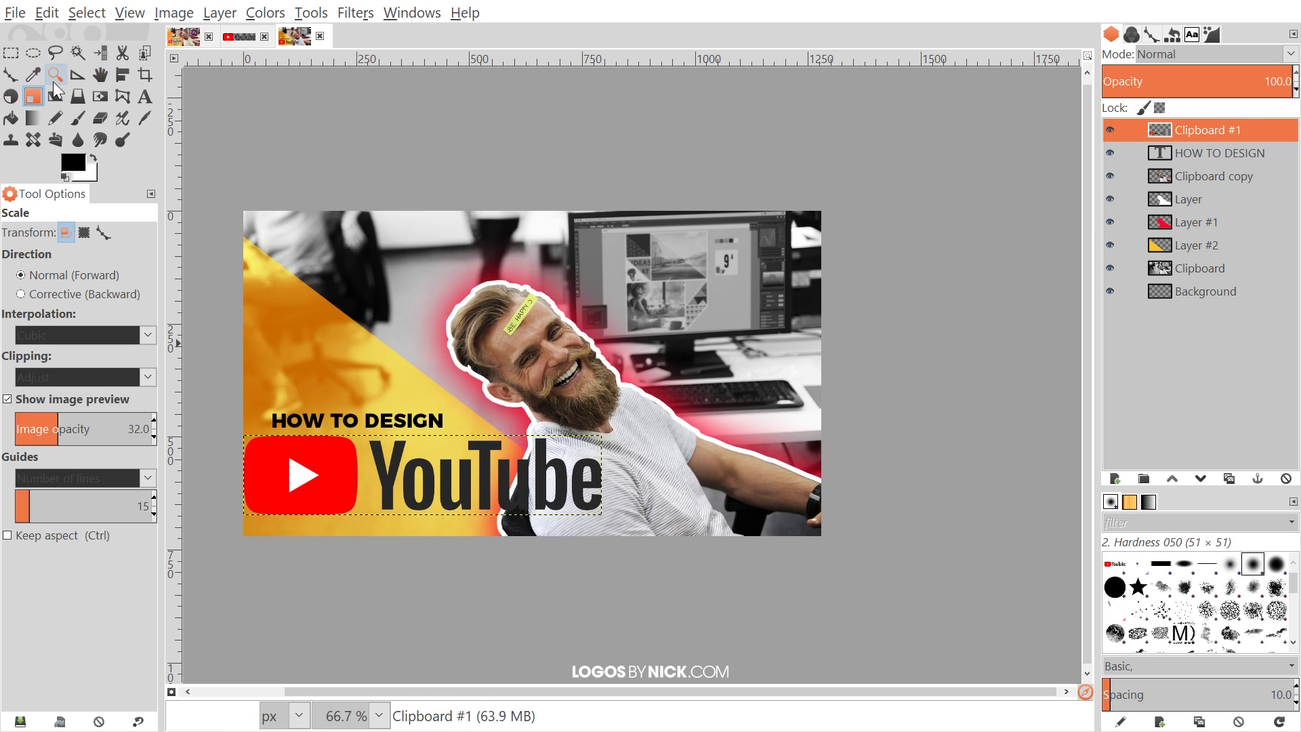
{"action": "left_click", "coordinate": [517, 527]}
{"action": "left_click_drag", "start_coordinate": [602, 517], "coordinate": [451, 498]}
{"action": "left_click_drag", "start_coordinate": [348, 467], "coordinate": [369, 465]}
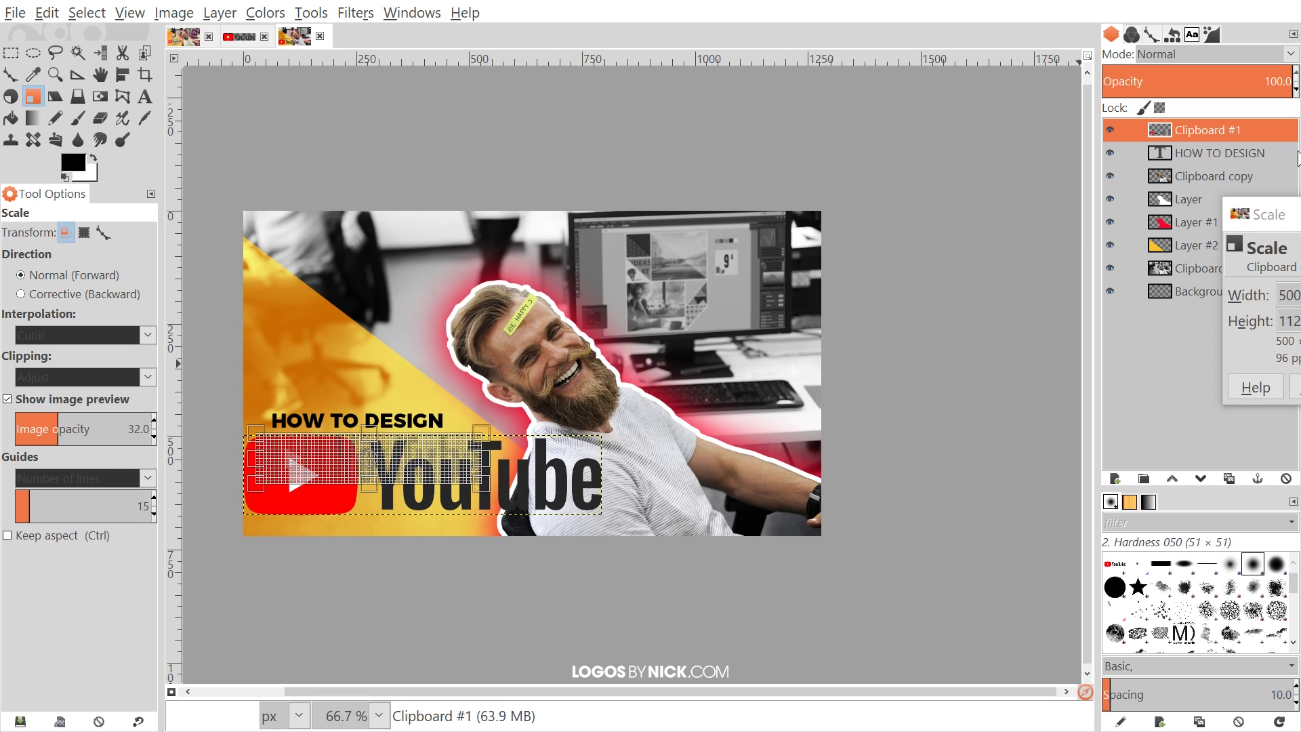
{"action": "left_click_drag", "start_coordinate": [1295, 216], "coordinate": [644, 133]}
{"action": "left_click", "coordinate": [732, 305]}
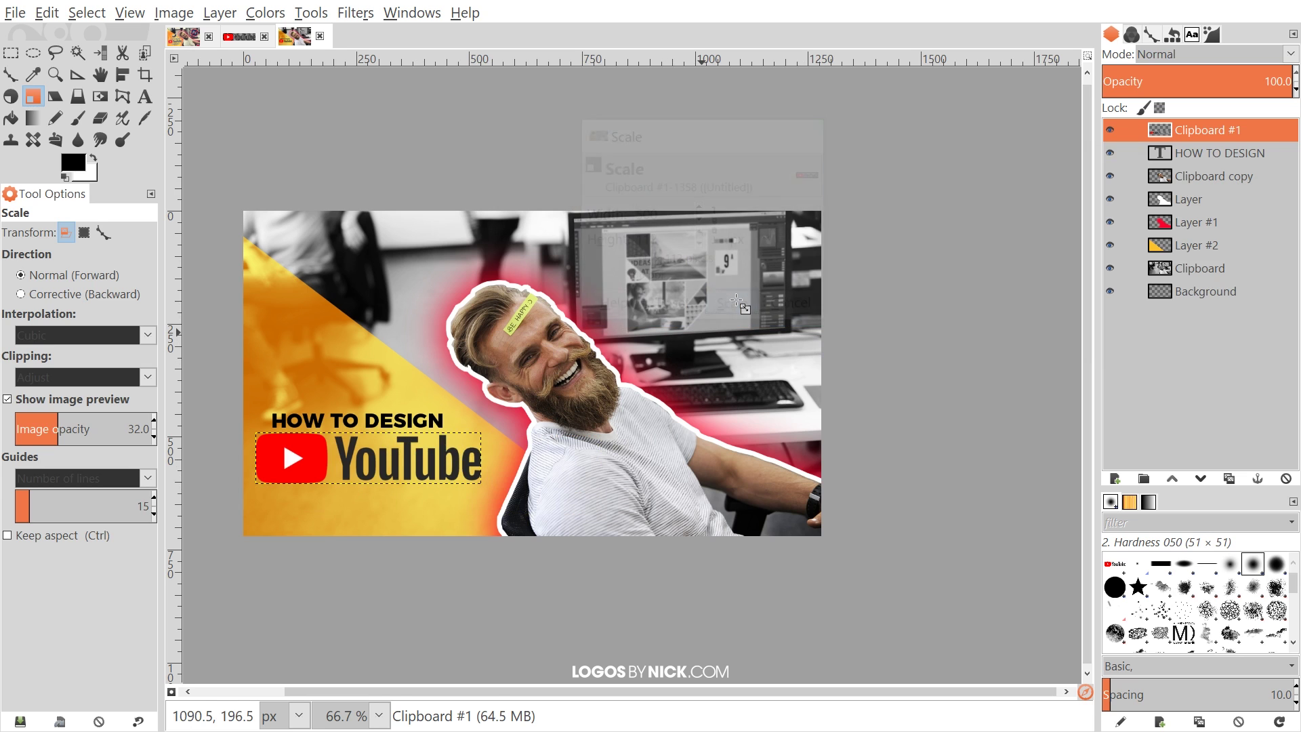
{"action": "left_click", "coordinate": [101, 75]}
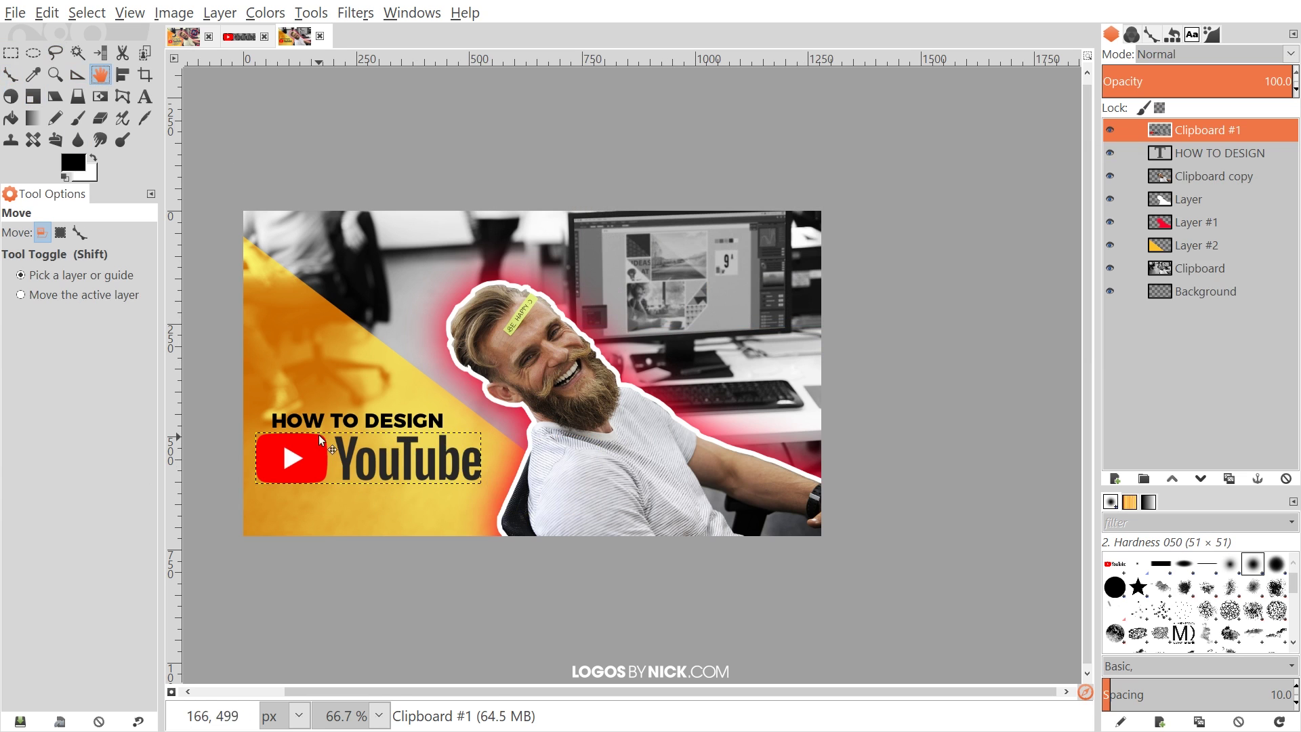
Reposition the title, put the logo layer below it, and duplicate the title layer.
{"action": "key", "text": "1"}
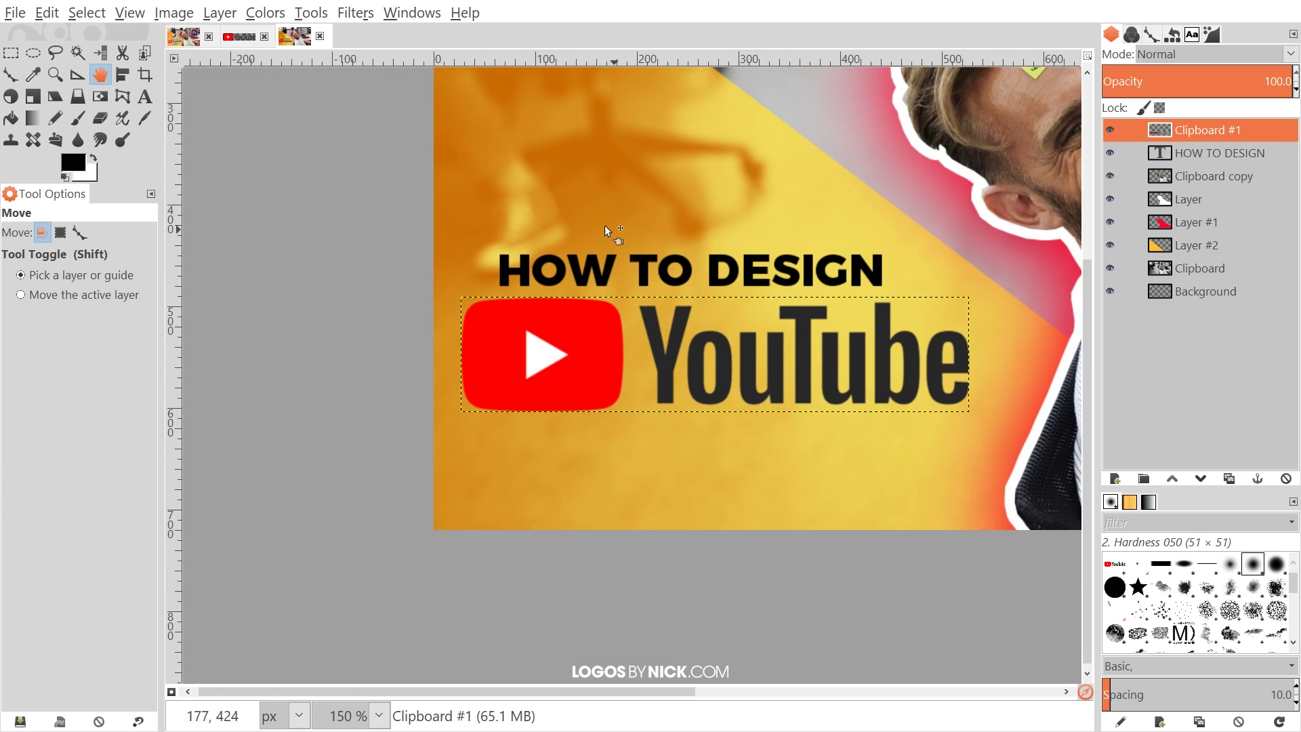
{"action": "left_click_drag", "start_coordinate": [523, 269], "coordinate": [553, 269]}
{"action": "scroll", "coordinate": [771, 294], "scroll_direction": "right", "scroll_amount": 5}
{"action": "left_click_drag", "start_coordinate": [431, 284], "coordinate": [435, 287]}
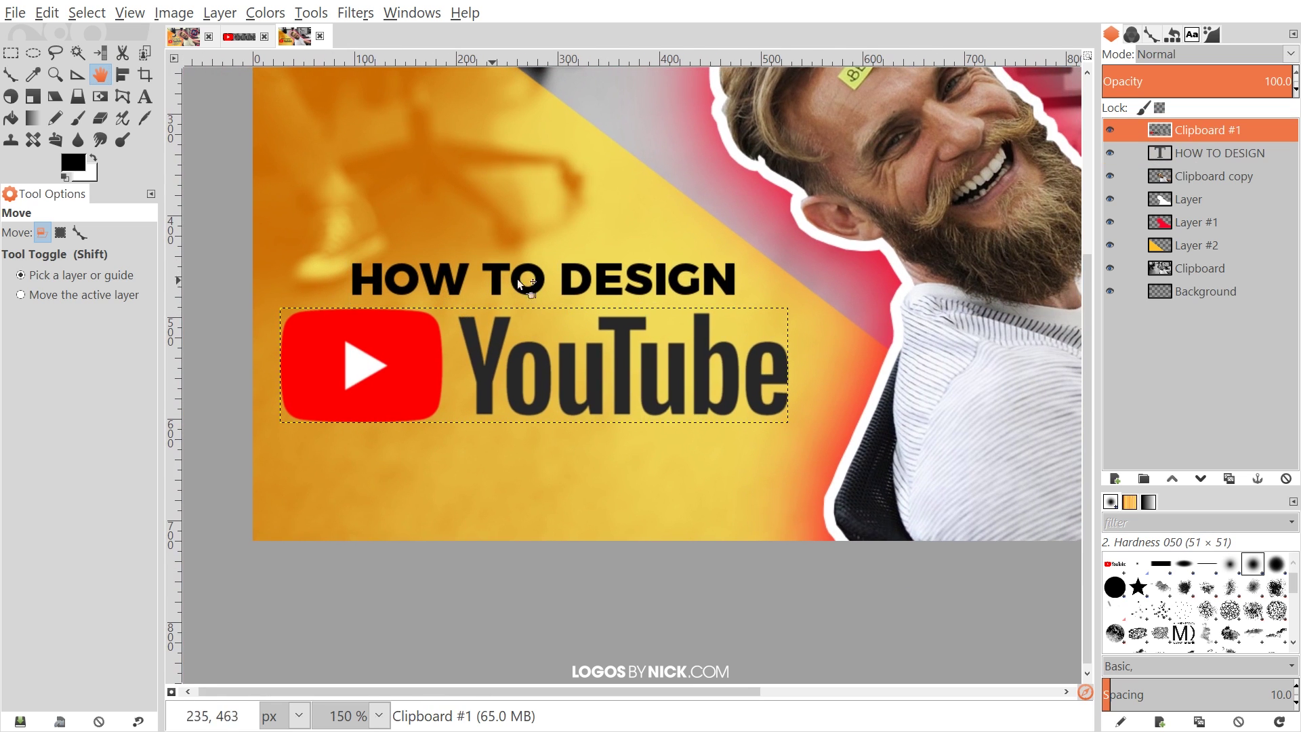
{"action": "left_click_drag", "start_coordinate": [1201, 129], "coordinate": [1206, 161]}
{"action": "left_click", "coordinate": [1208, 130]}
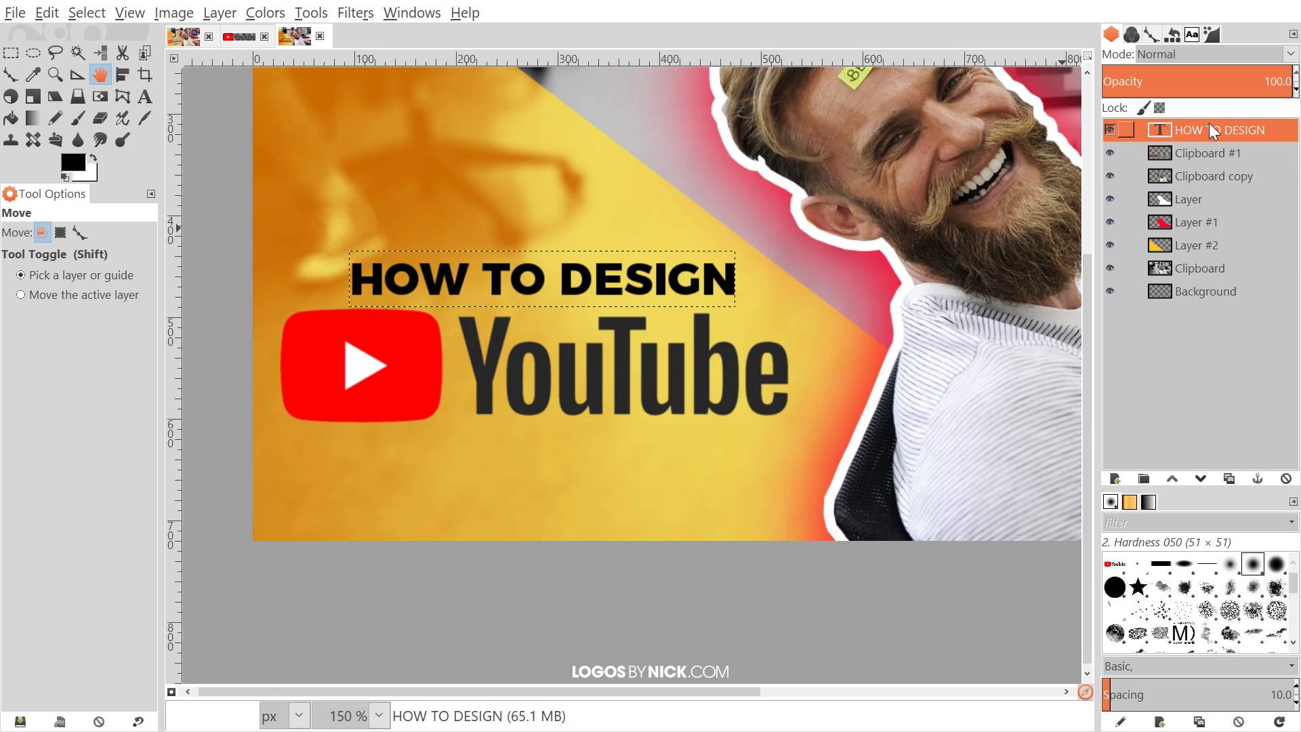
{"action": "left_click", "coordinate": [1230, 479]}
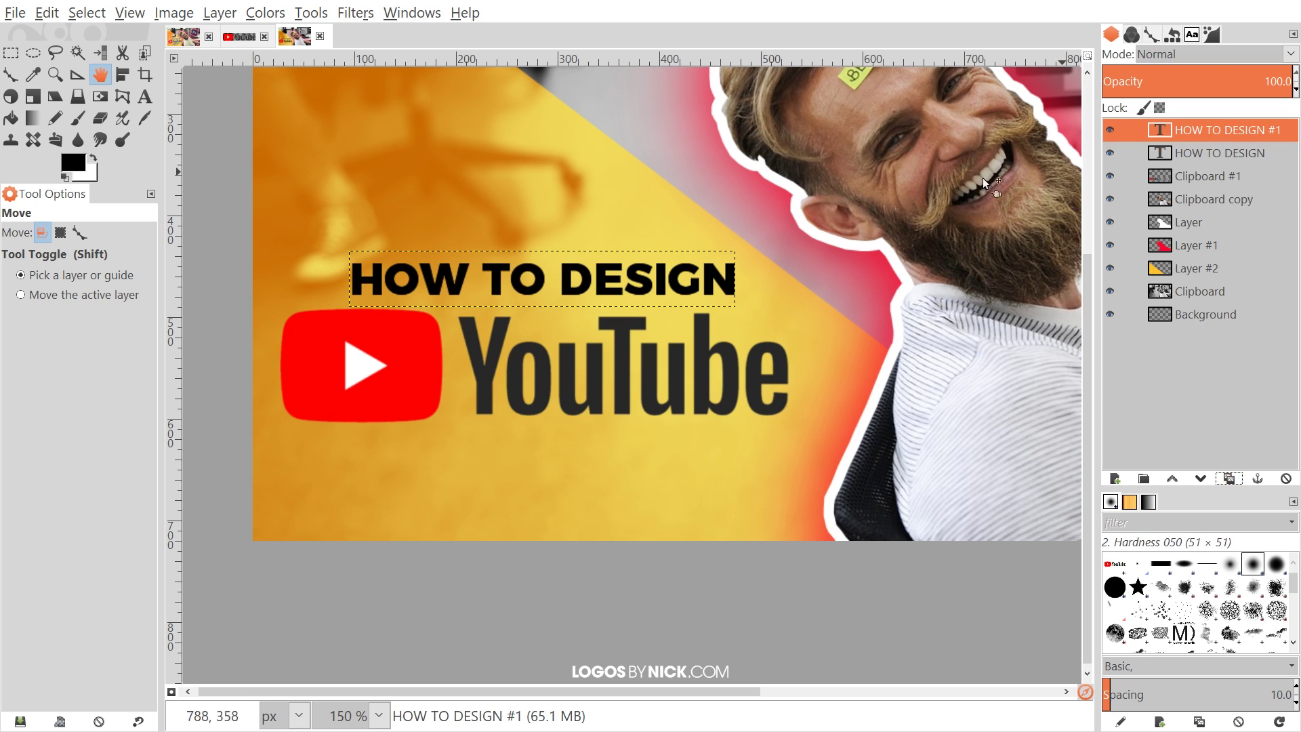
Move the title copy below the logo and change its text to 'THUMBNAILS'.
{"action": "left_click_drag", "start_coordinate": [379, 275], "coordinate": [398, 459]}
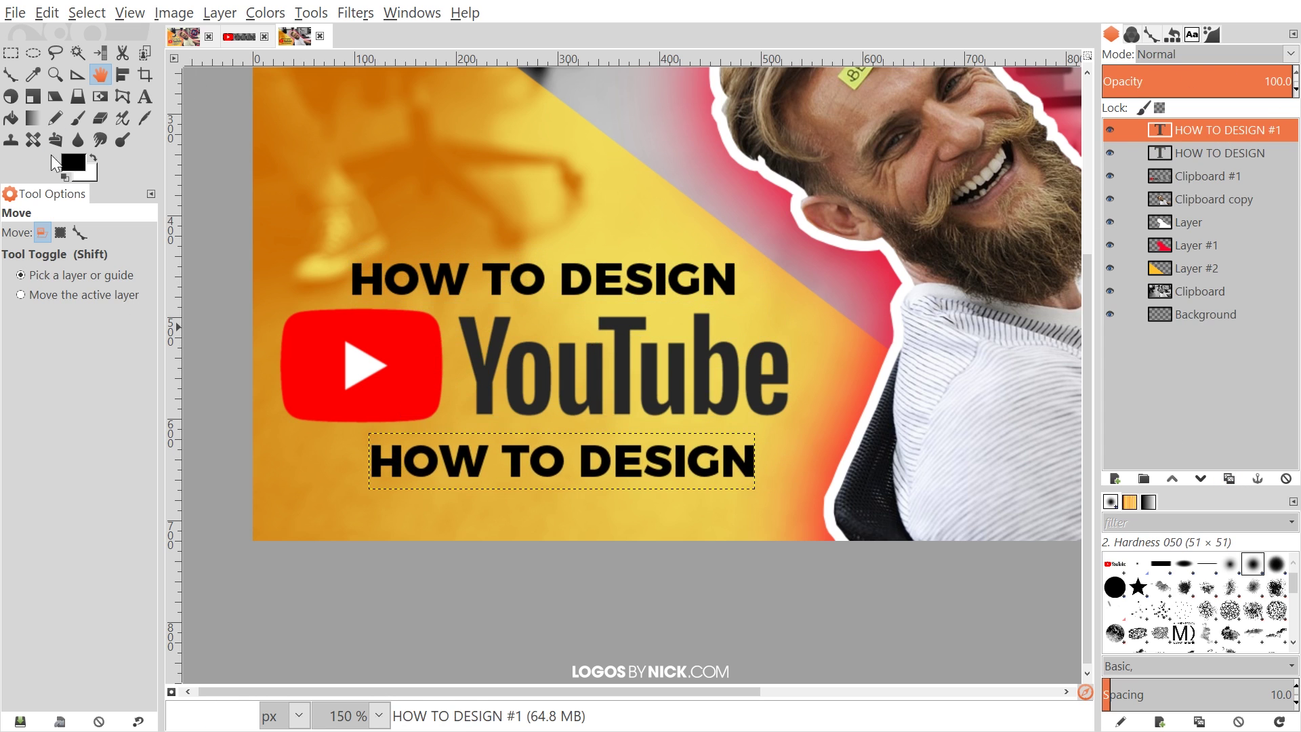
{"action": "left_click", "coordinate": [150, 88]}
{"action": "left_click_drag", "start_coordinate": [754, 460], "coordinate": [382, 464]}
{"action": "type", "text": "THUMBNM"}
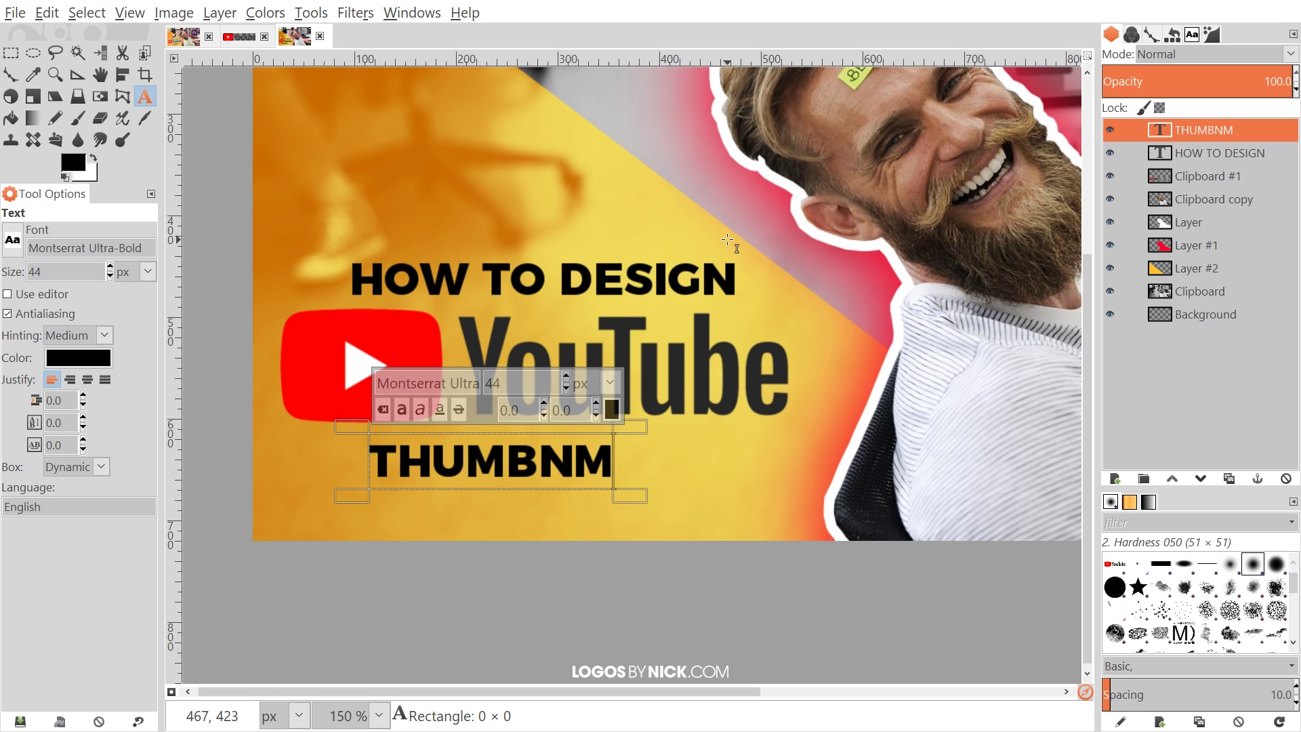
{"action": "key", "text": "BackSpace"}
{"action": "type", "text": "AILS"}
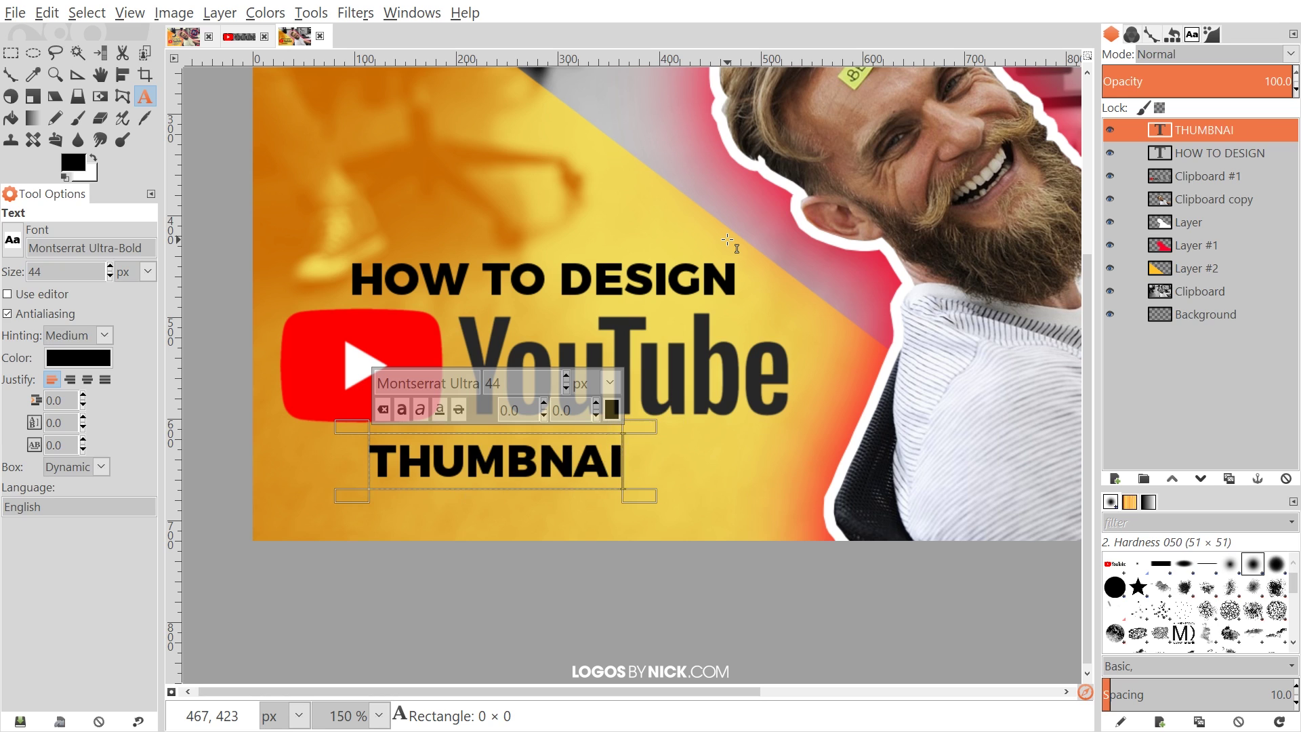
Centre THUMBNAILS under the YouTube logo and nudge HOW TO DESIGN right.
{"action": "left_click", "coordinate": [101, 74]}
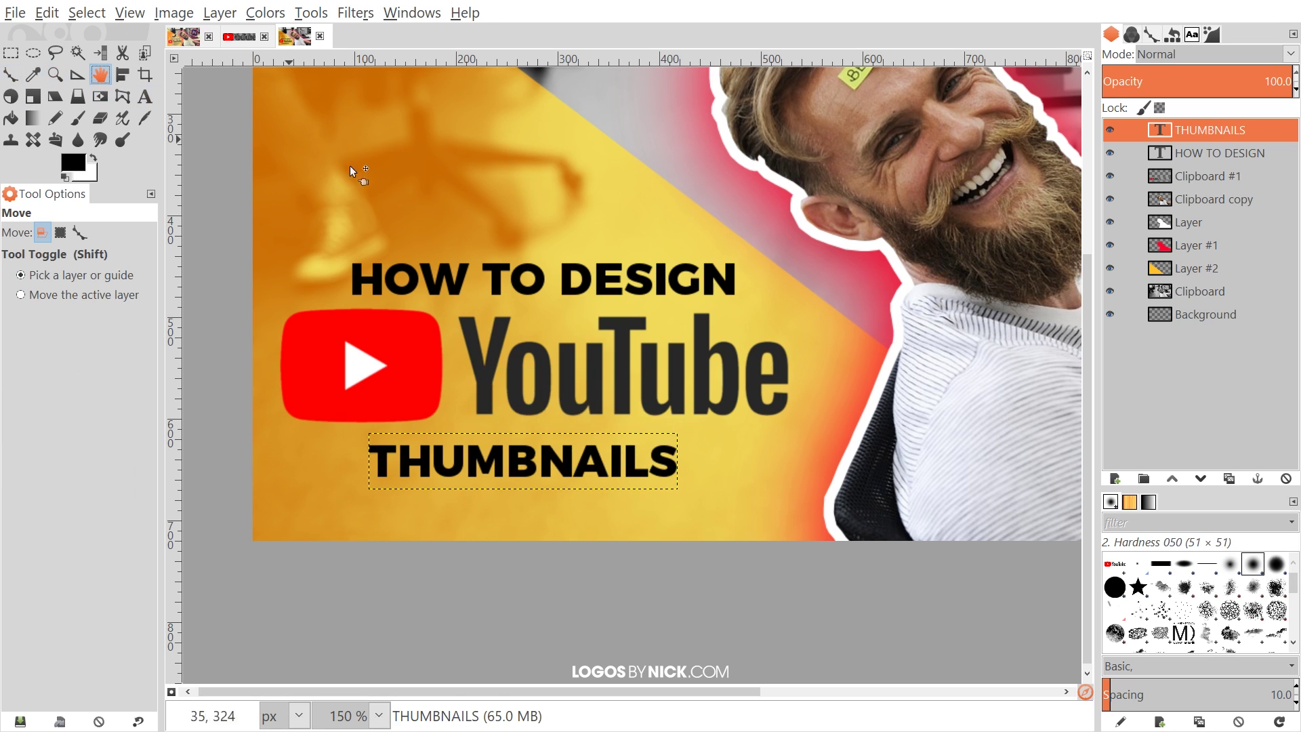
{"action": "left_click_drag", "start_coordinate": [477, 453], "coordinate": [507, 449]}
{"action": "left_click_drag", "start_coordinate": [580, 287], "coordinate": [583, 288]}
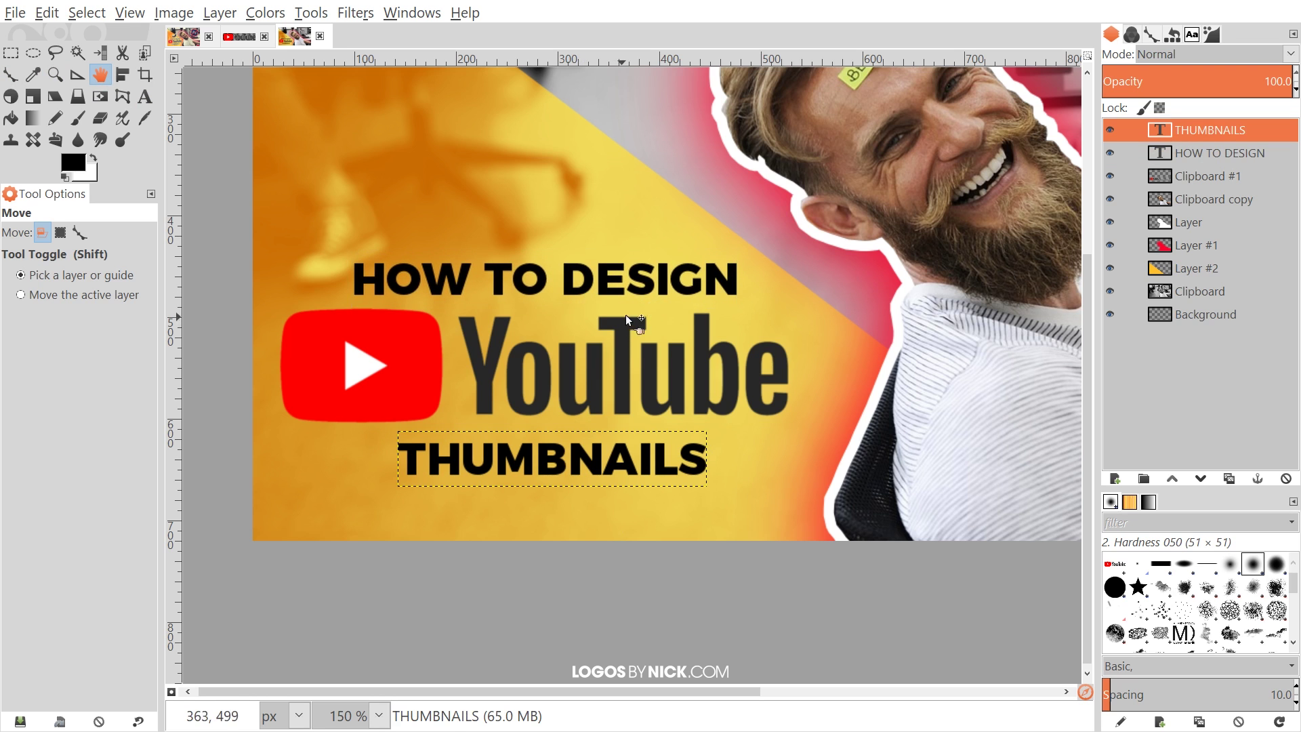
{"action": "scroll", "coordinate": [625, 314], "scroll_direction": "down", "scroll_amount": 1}
{"action": "scroll", "coordinate": [665, 396], "scroll_direction": "down", "scroll_amount": 1}
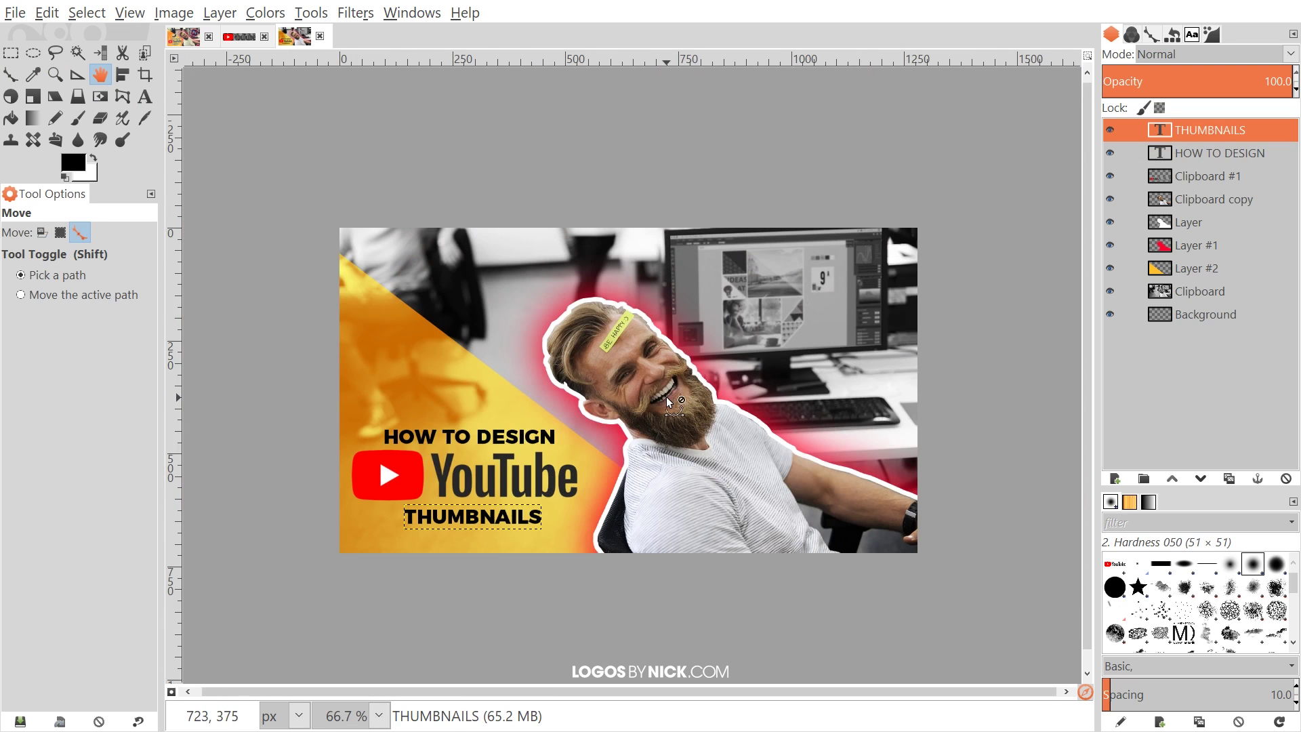
View the finished reference thumbnail, then return to the working image.
{"action": "left_click", "coordinate": [184, 38]}
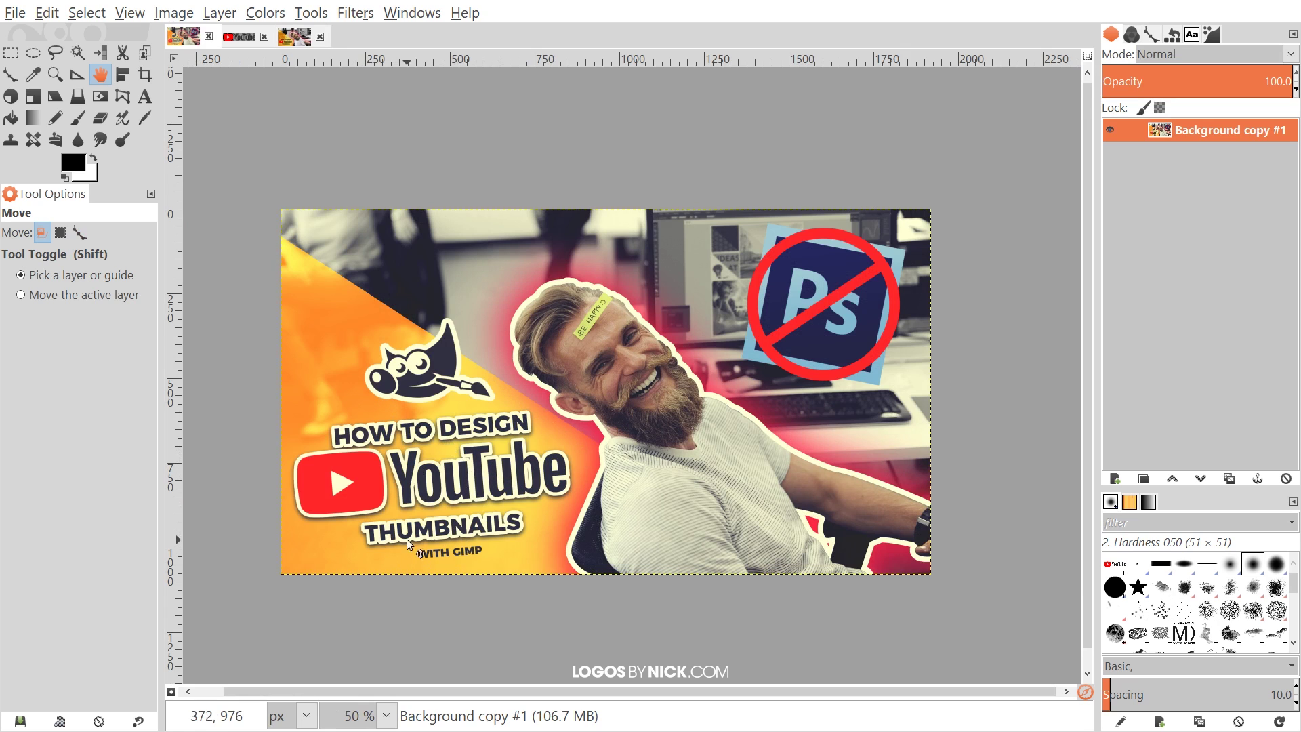
{"action": "scroll", "coordinate": [548, 538], "scroll_direction": "down", "scroll_amount": 1}
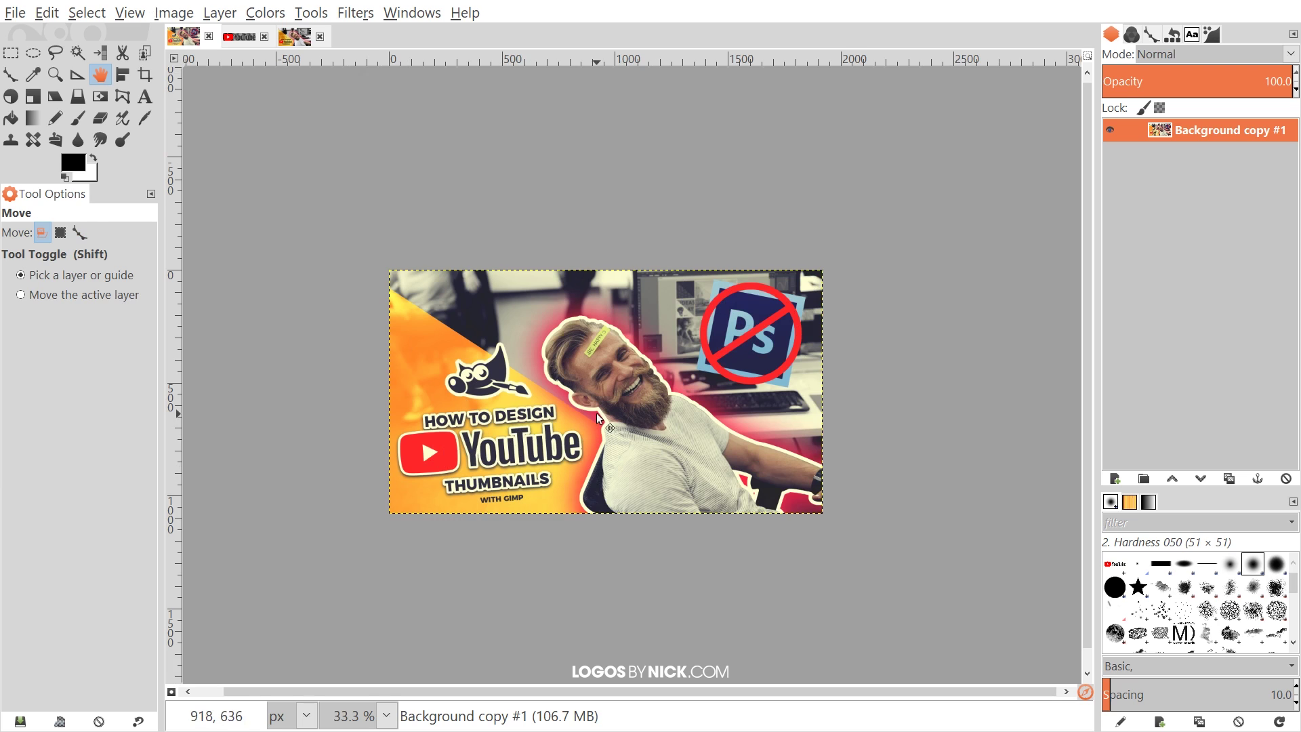
{"action": "scroll", "coordinate": [596, 413], "scroll_direction": "up", "scroll_amount": 1}
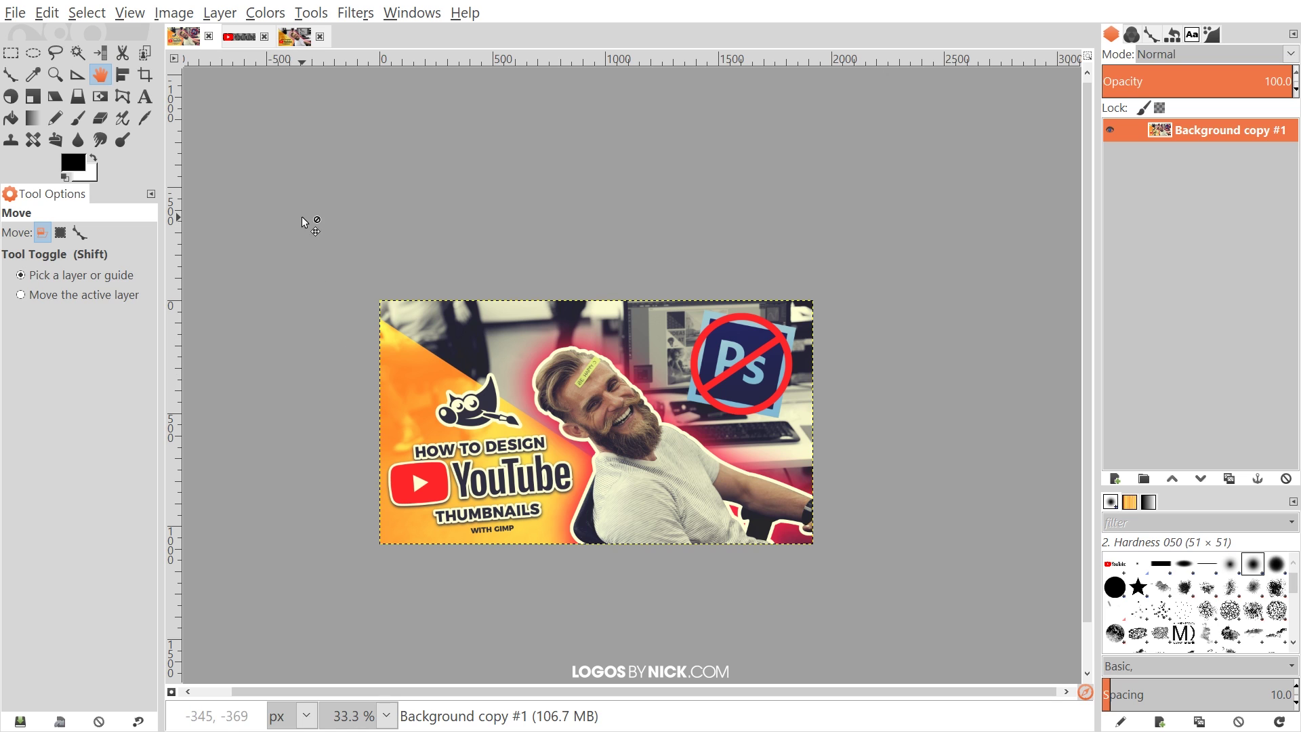
{"action": "left_click", "coordinate": [301, 39]}
{"action": "scroll", "coordinate": [319, 389], "scroll_direction": "up", "scroll_amount": 1}
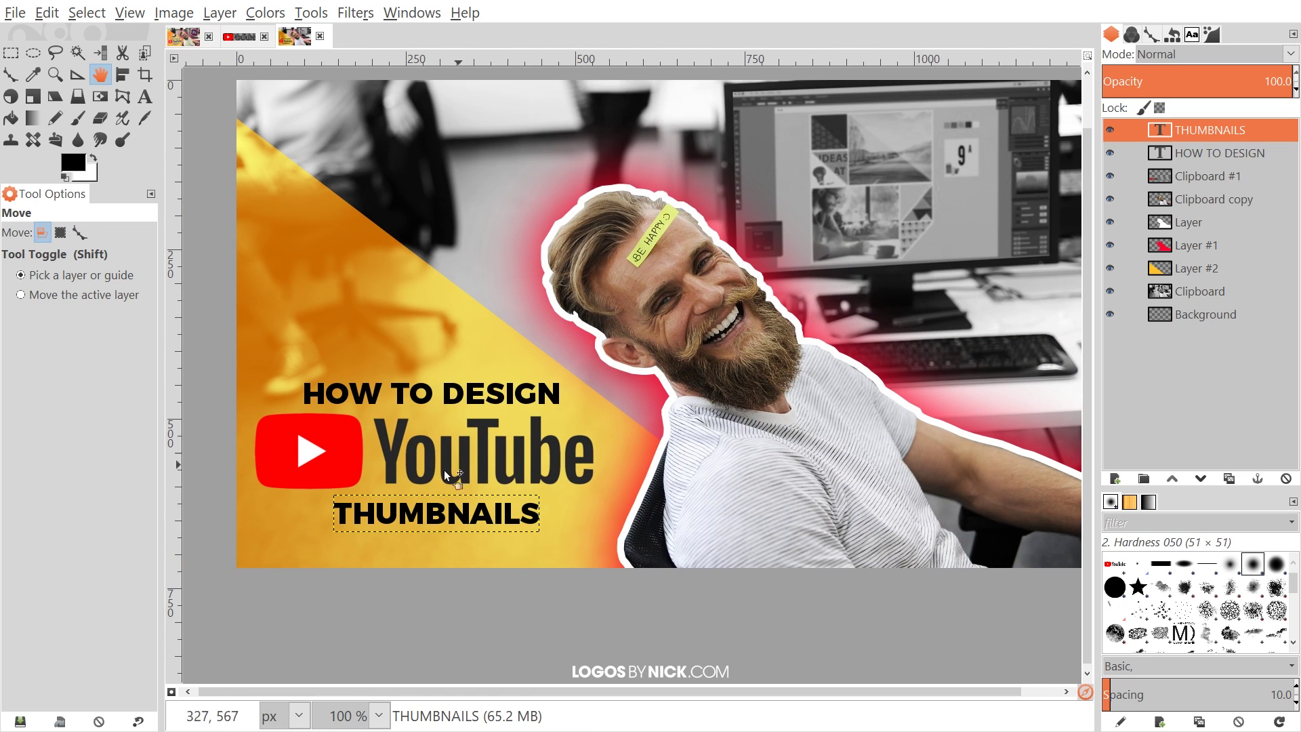
Merge the THUMBNAILS and HOW TO DESIGN text down into the Clipboard #1 logo layer.
{"action": "right_click", "coordinate": [1208, 131]}
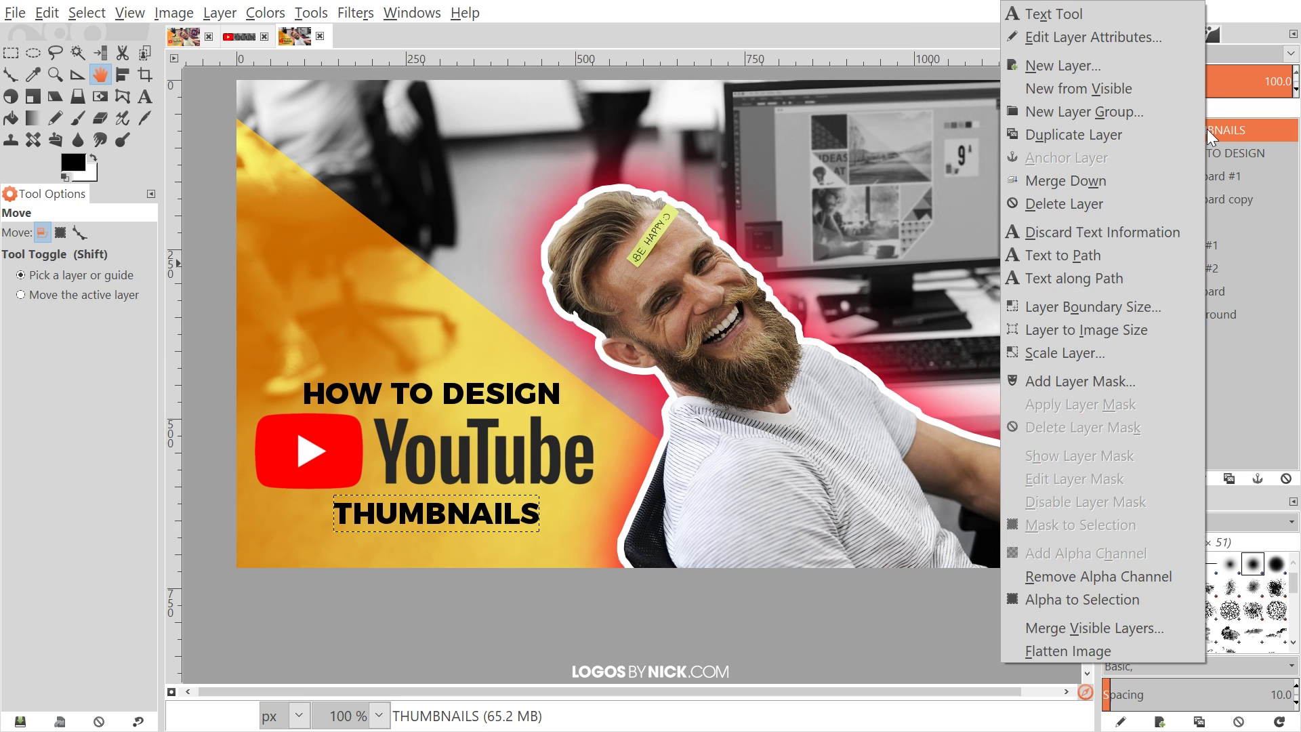
{"action": "left_click", "coordinate": [1095, 181]}
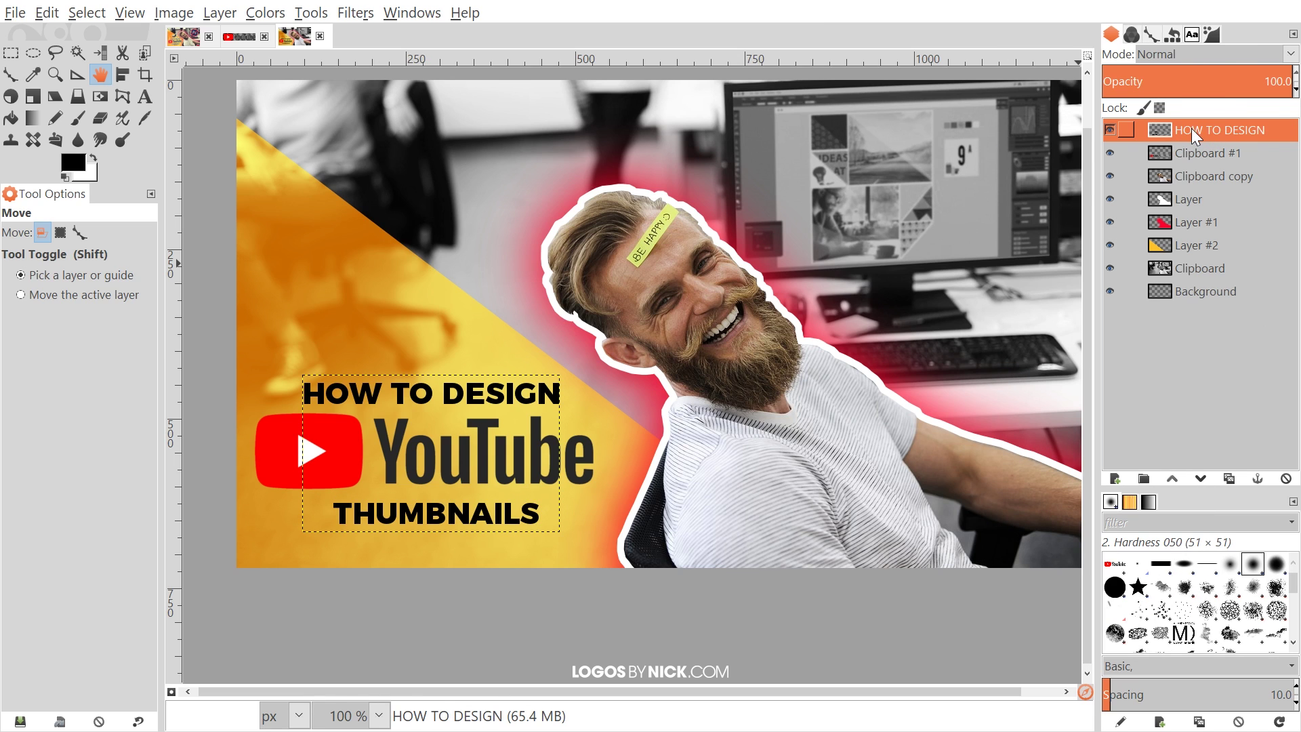
{"action": "right_click", "coordinate": [1217, 133]}
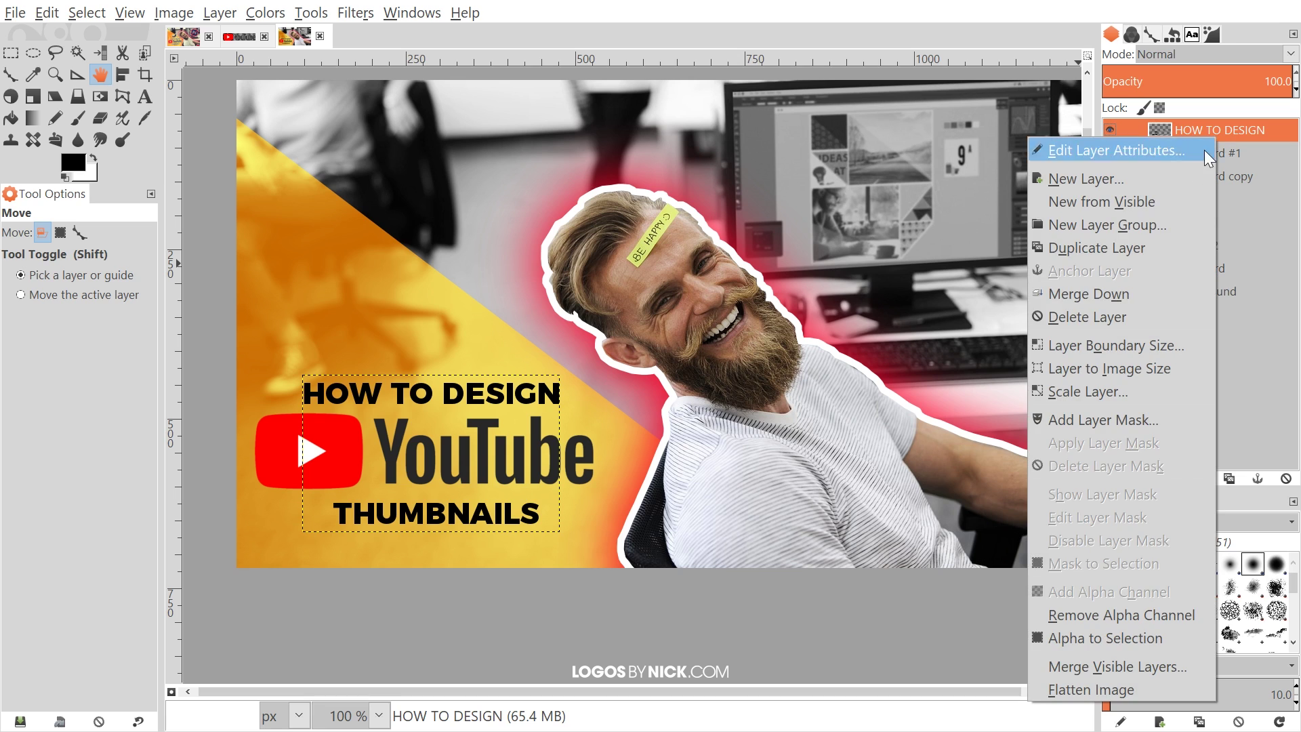
{"action": "left_click", "coordinate": [1104, 289]}
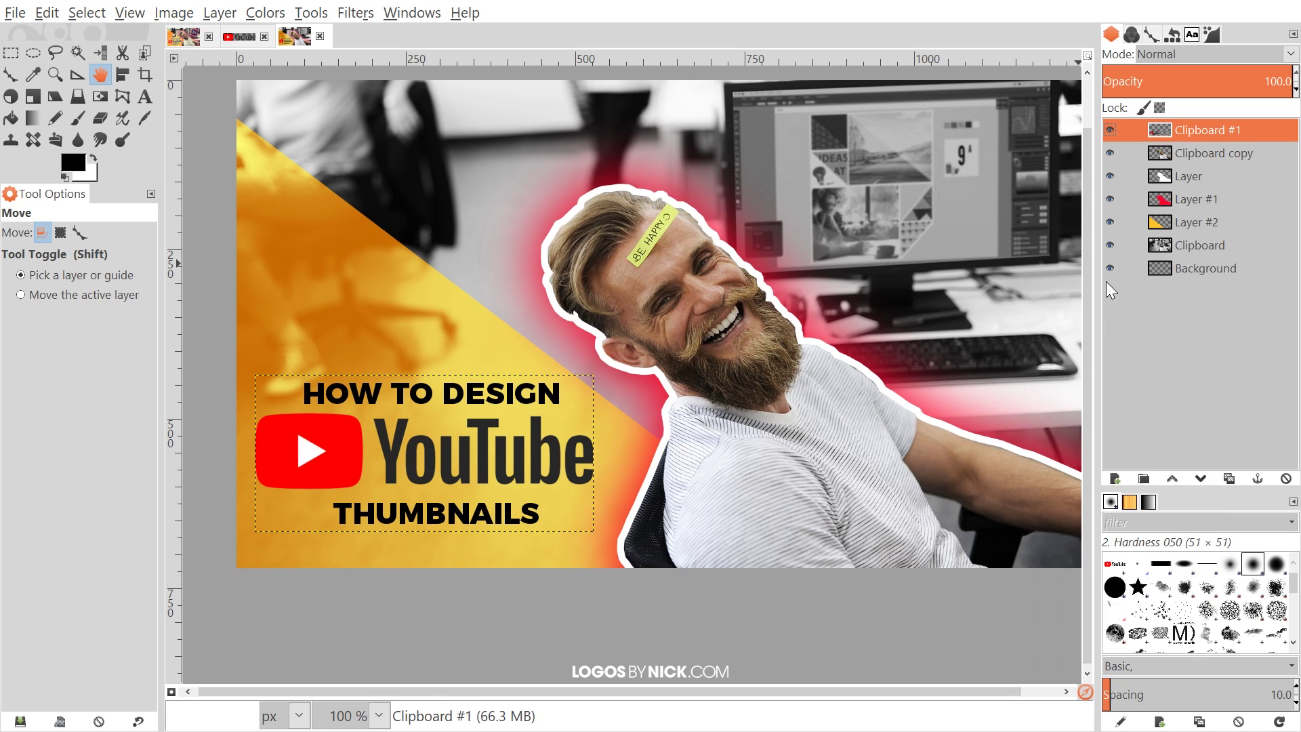
{"action": "left_click", "coordinate": [1113, 130]}
{"action": "left_click", "coordinate": [1112, 130]}
{"action": "left_click", "coordinate": [1113, 130]}
{"action": "left_click", "coordinate": [1112, 130]}
Add Layer #3 beneath the title and load the title's alpha as a selection.
{"action": "left_click", "coordinate": [1115, 480]}
{"action": "left_click", "coordinate": [1144, 659]}
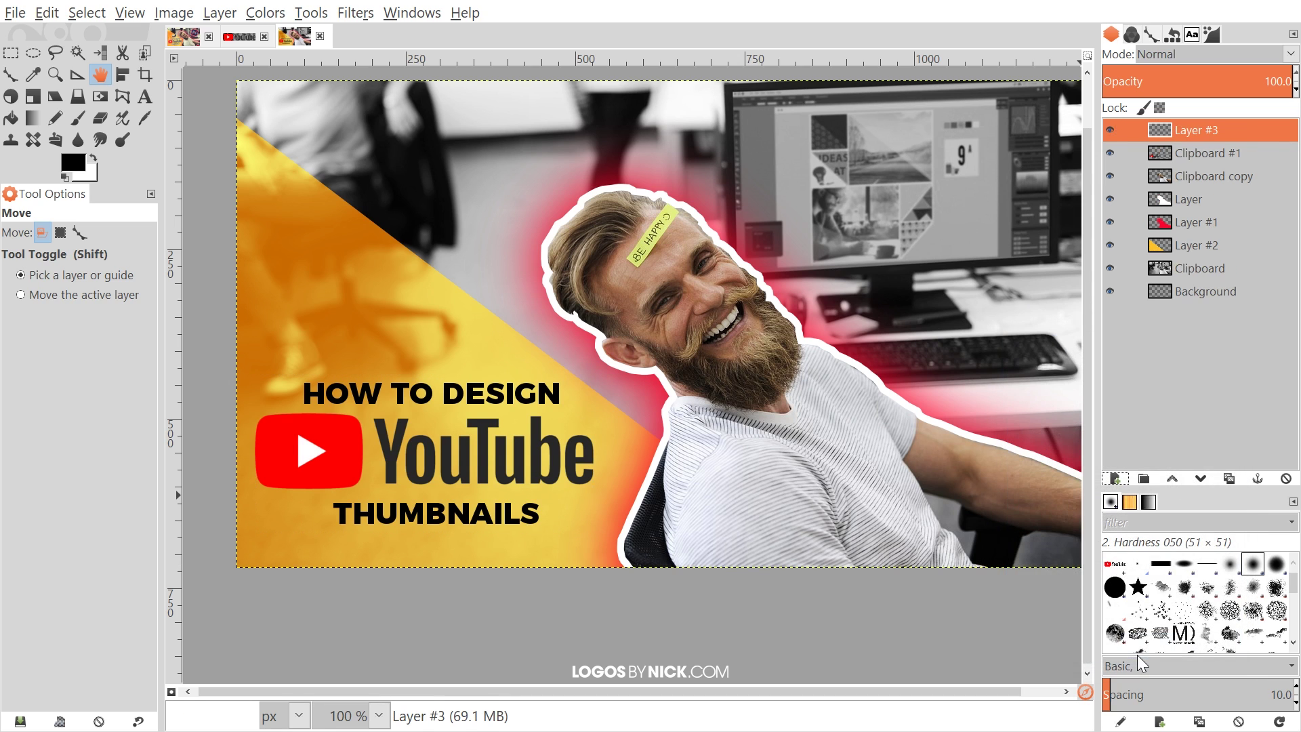
{"action": "left_click_drag", "start_coordinate": [1193, 128], "coordinate": [1197, 159]}
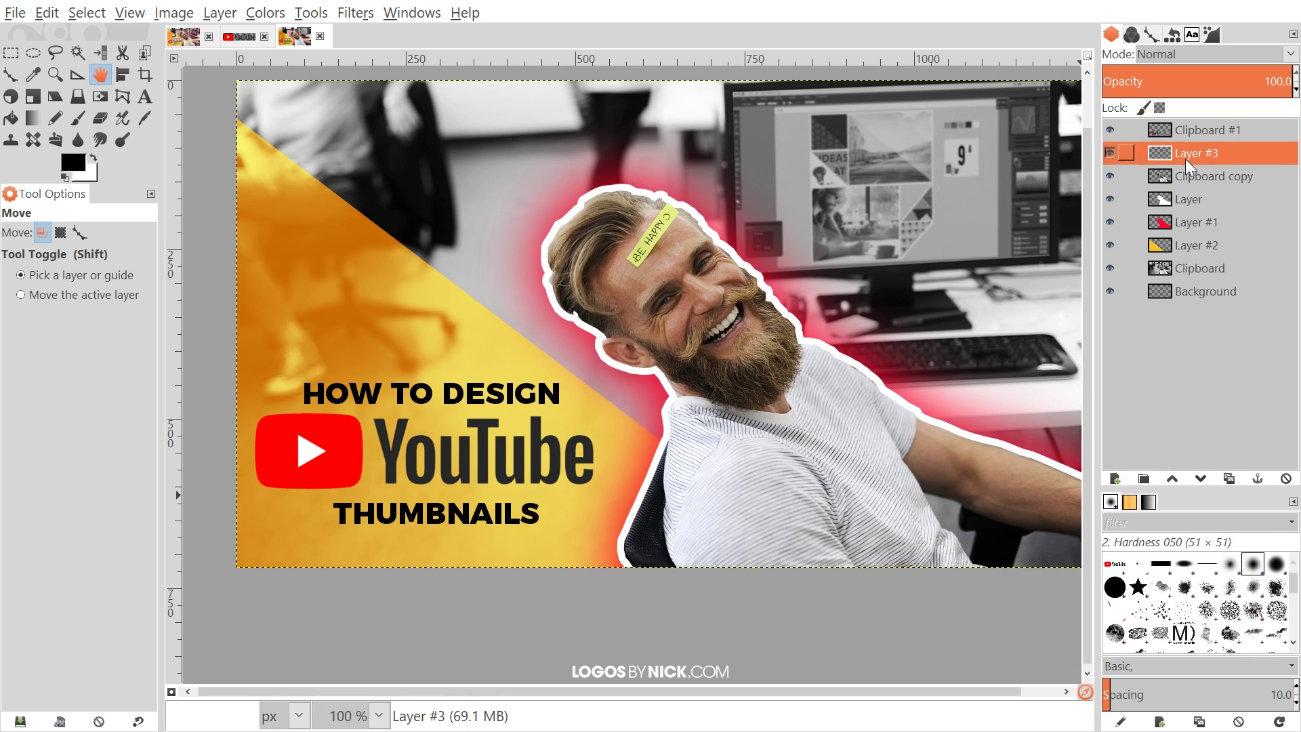
{"action": "right_click", "coordinate": [1195, 128]}
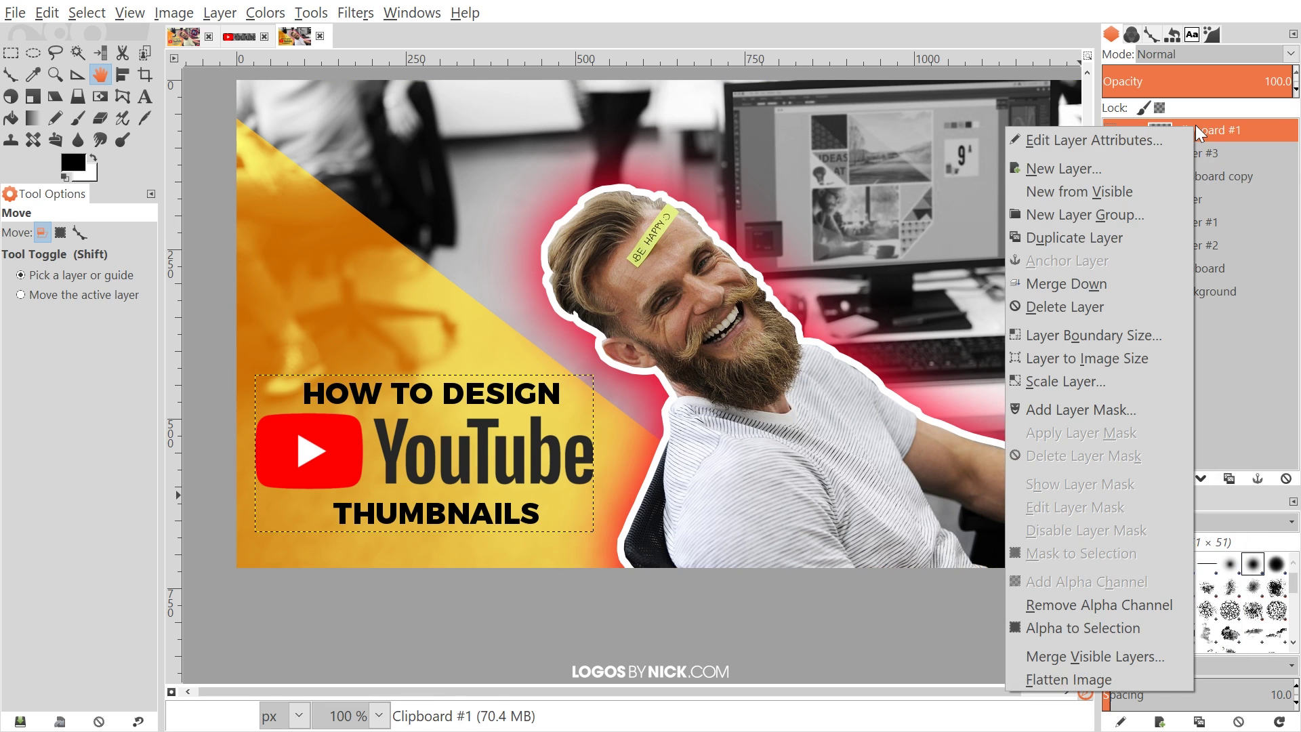
{"action": "left_click", "coordinate": [1067, 629]}
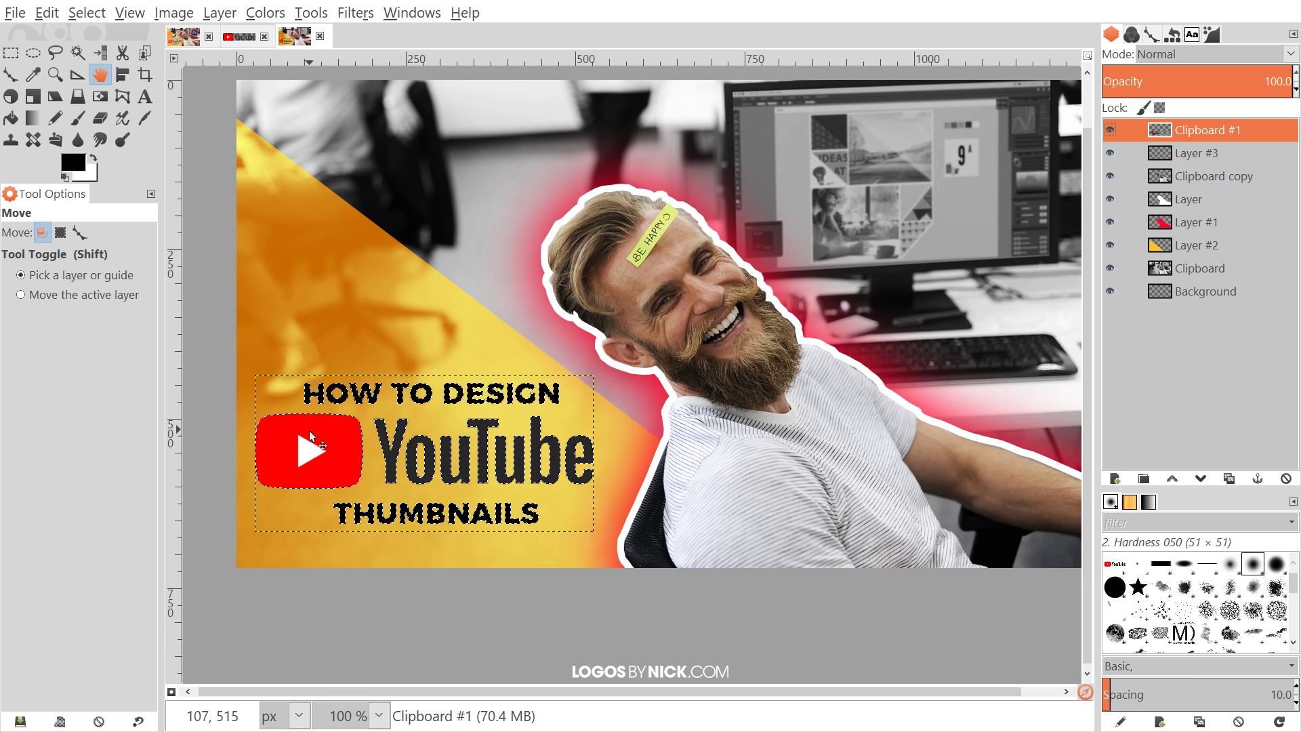
Grow the selection by 5 px and fill it white on Layer #3.
{"action": "left_click", "coordinate": [1197, 153]}
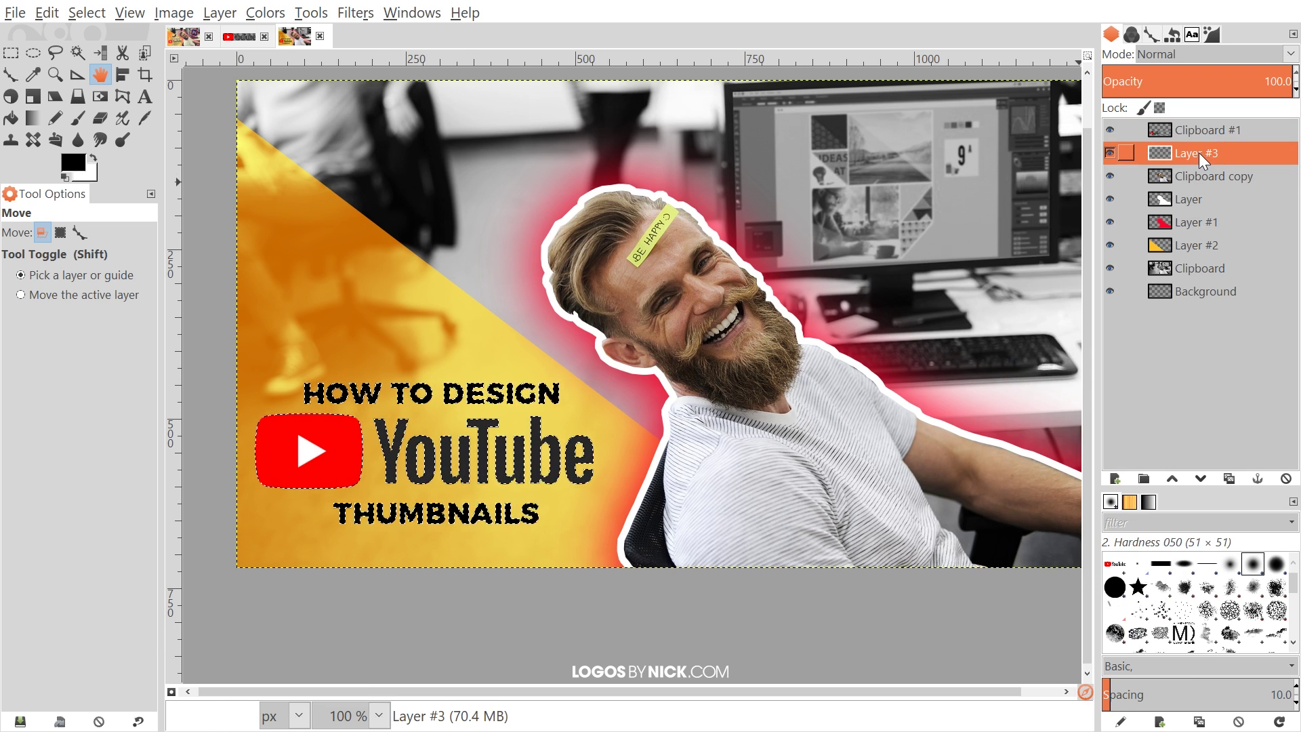
{"action": "left_click", "coordinate": [80, 13]}
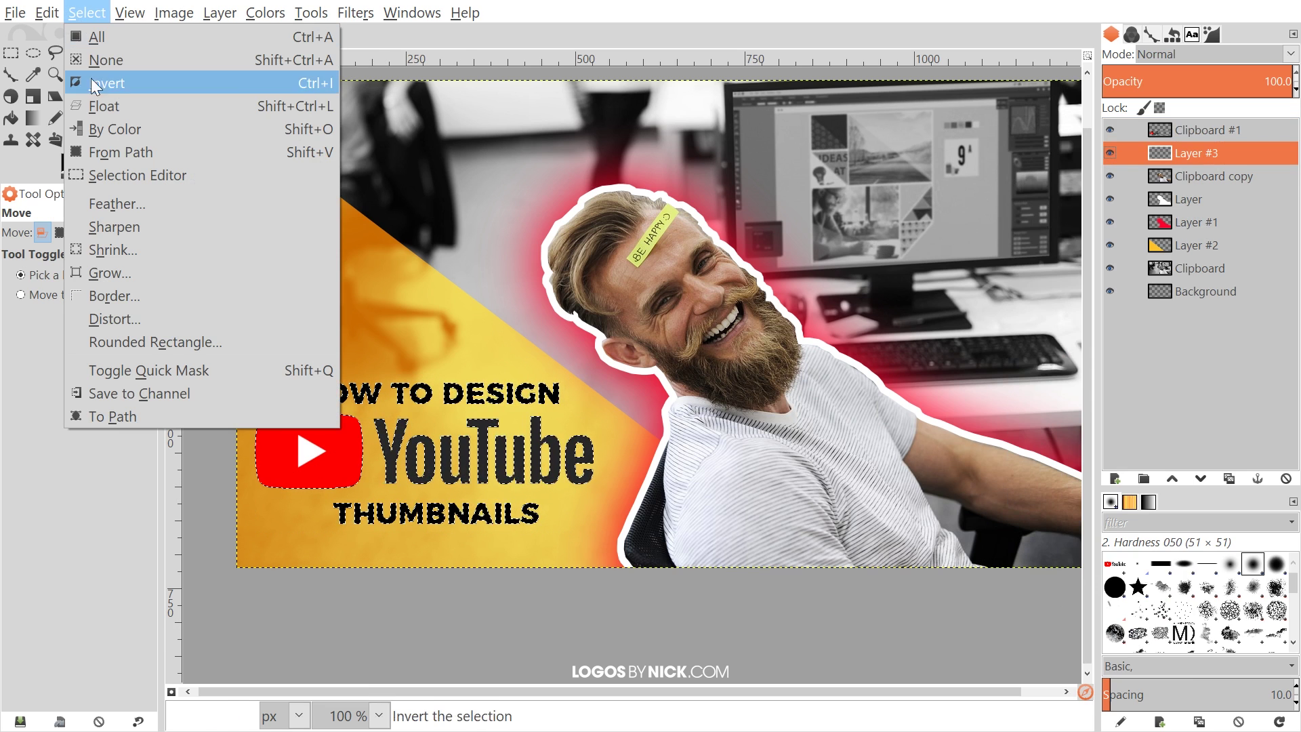
{"action": "left_click", "coordinate": [119, 275]}
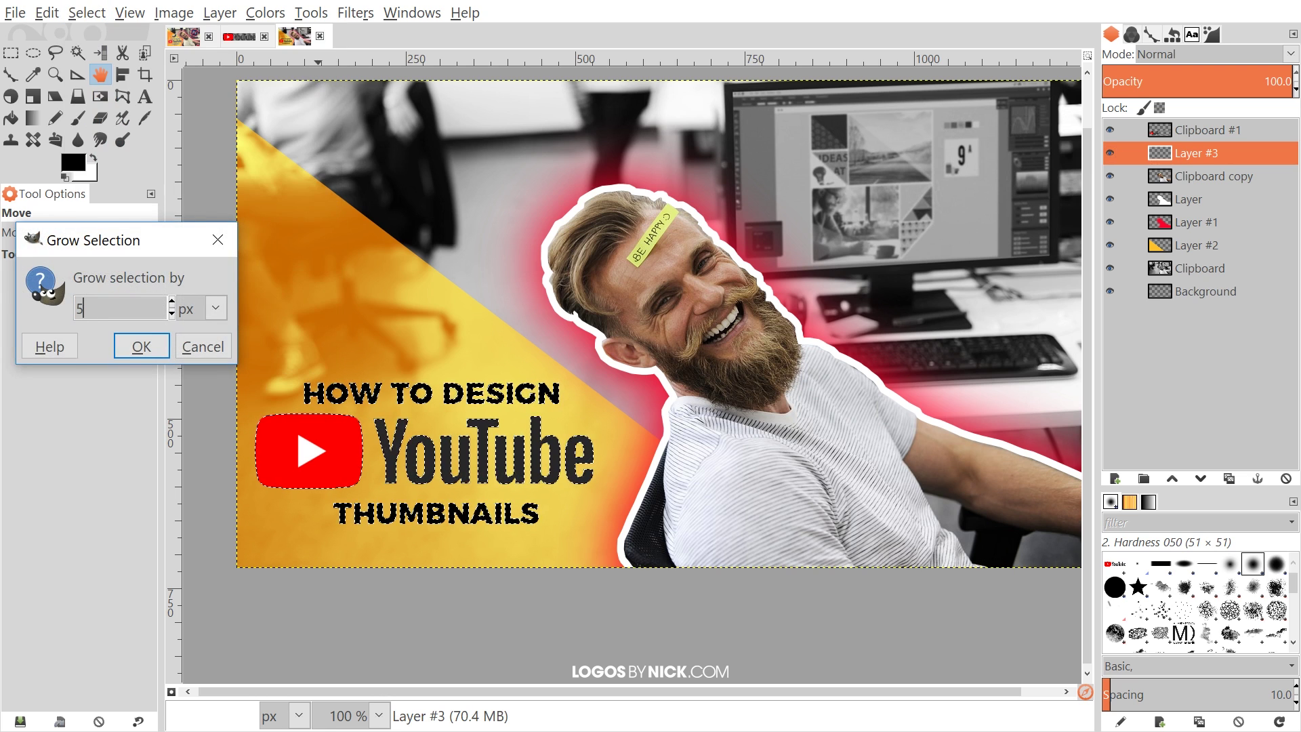
{"action": "left_click", "coordinate": [141, 347]}
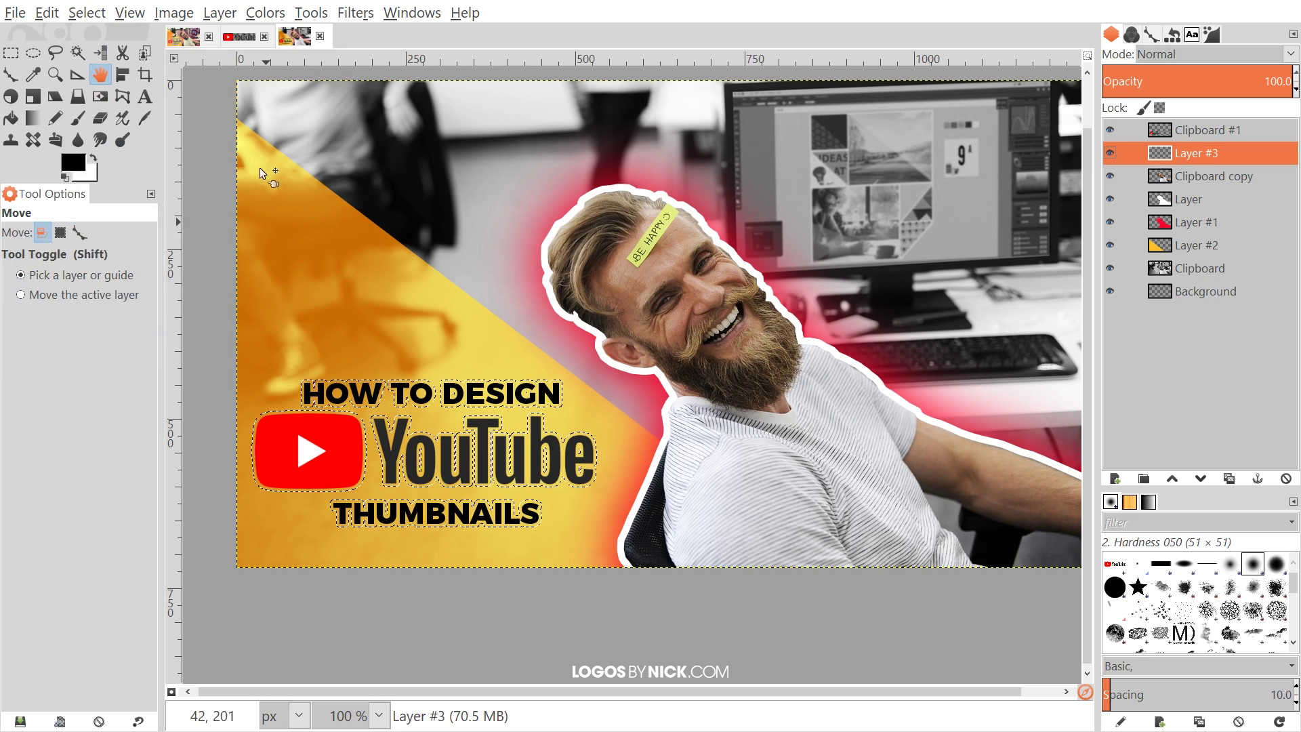
{"action": "left_click", "coordinate": [45, 15]}
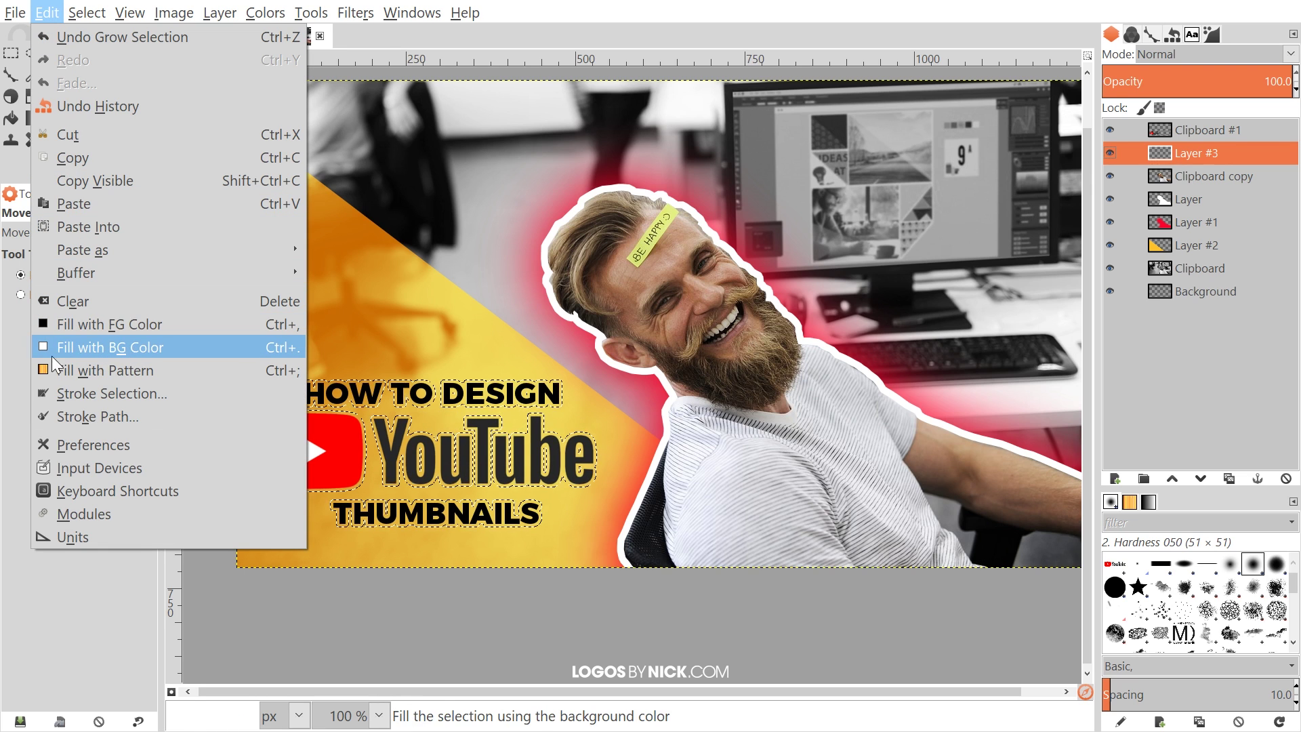
{"action": "left_click", "coordinate": [75, 347]}
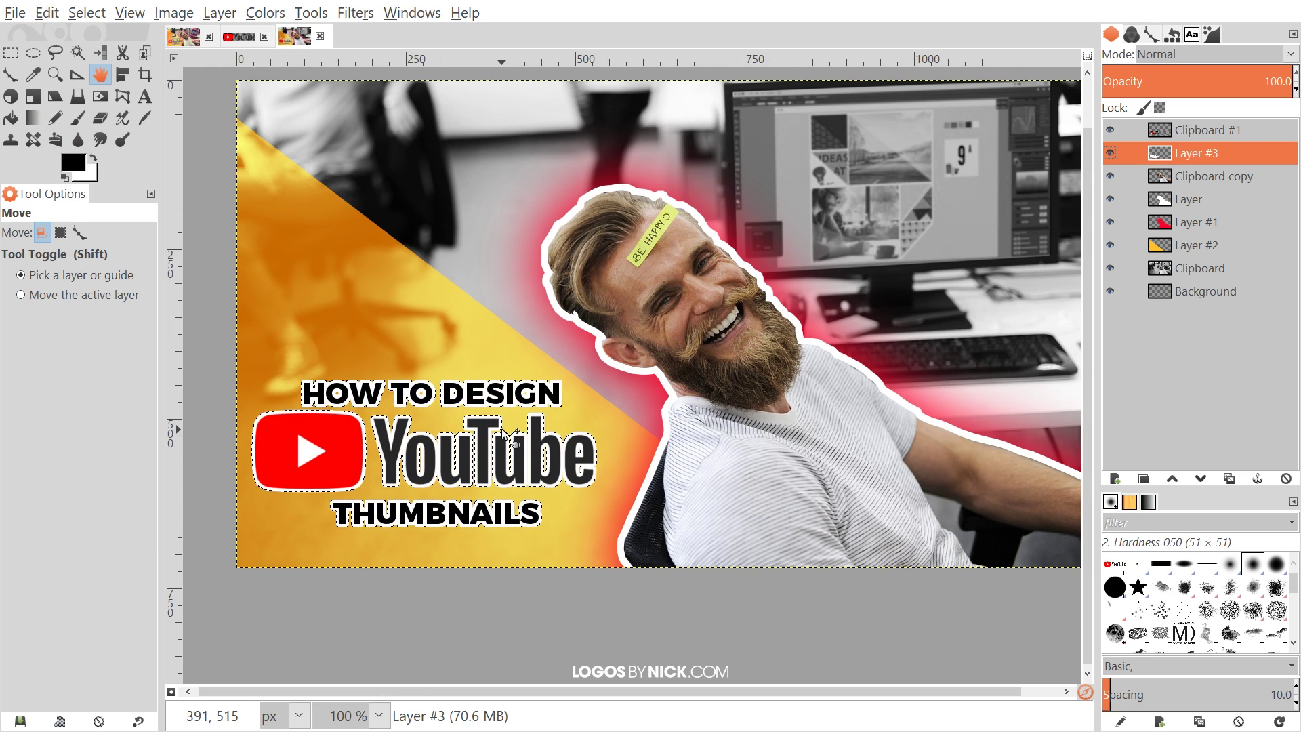
{"action": "left_click", "coordinate": [80, 15]}
{"action": "left_click", "coordinate": [76, 17]}
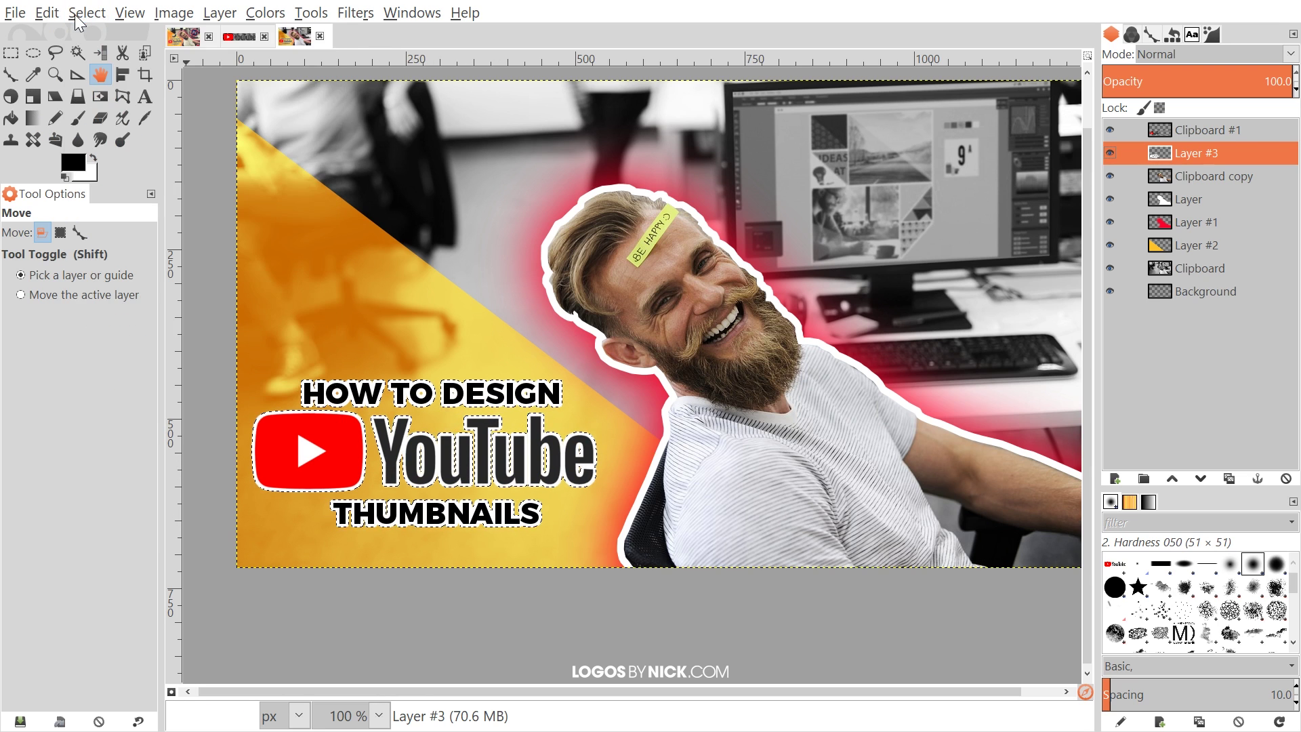
Add a new Layer #4 and fill the grown title selection with black.
{"action": "left_click", "coordinate": [1115, 479]}
{"action": "left_click", "coordinate": [1153, 647]}
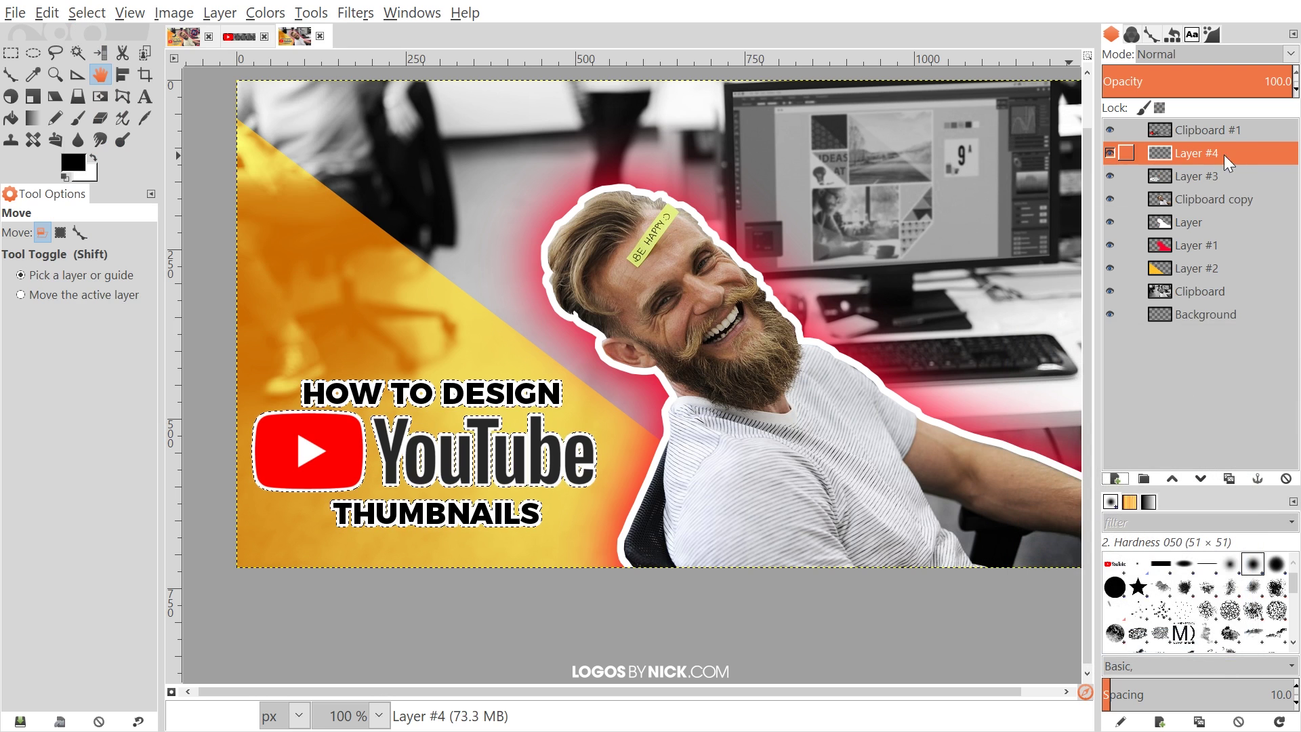
{"action": "left_click_drag", "start_coordinate": [1195, 157], "coordinate": [1191, 124]}
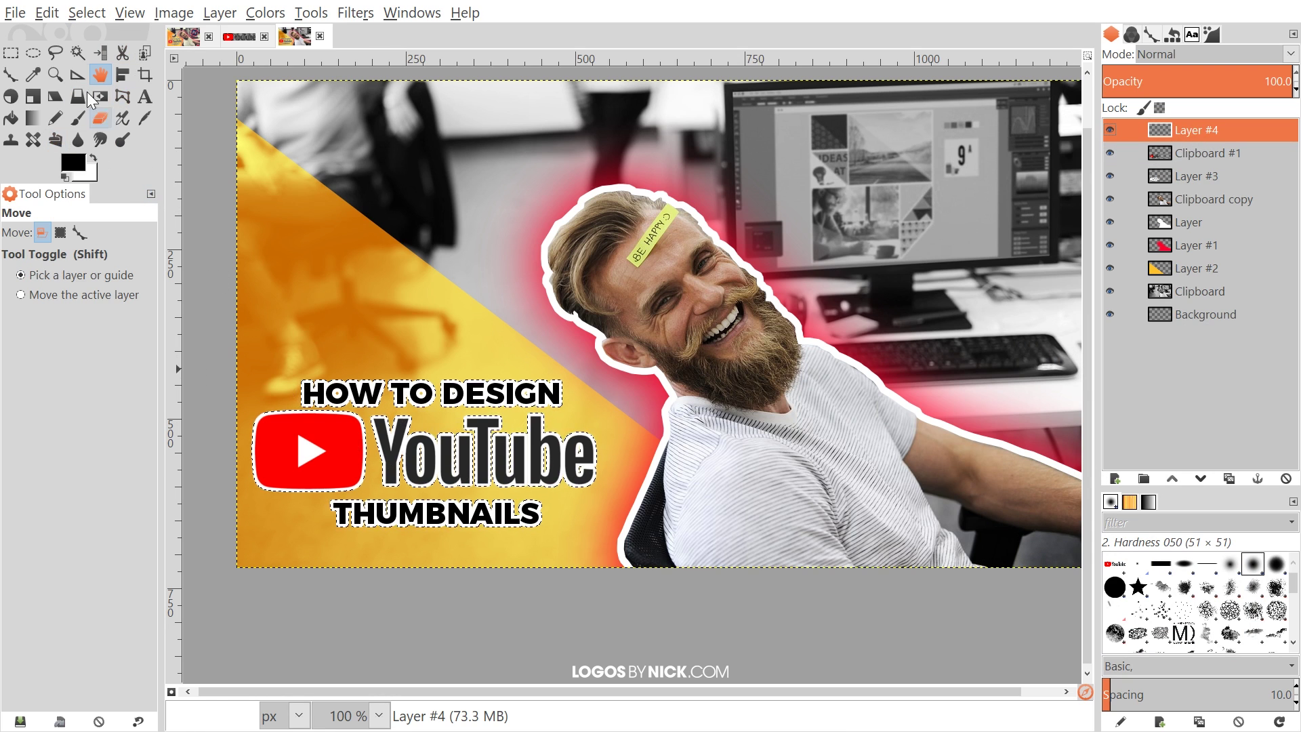
{"action": "left_click", "coordinate": [50, 12]}
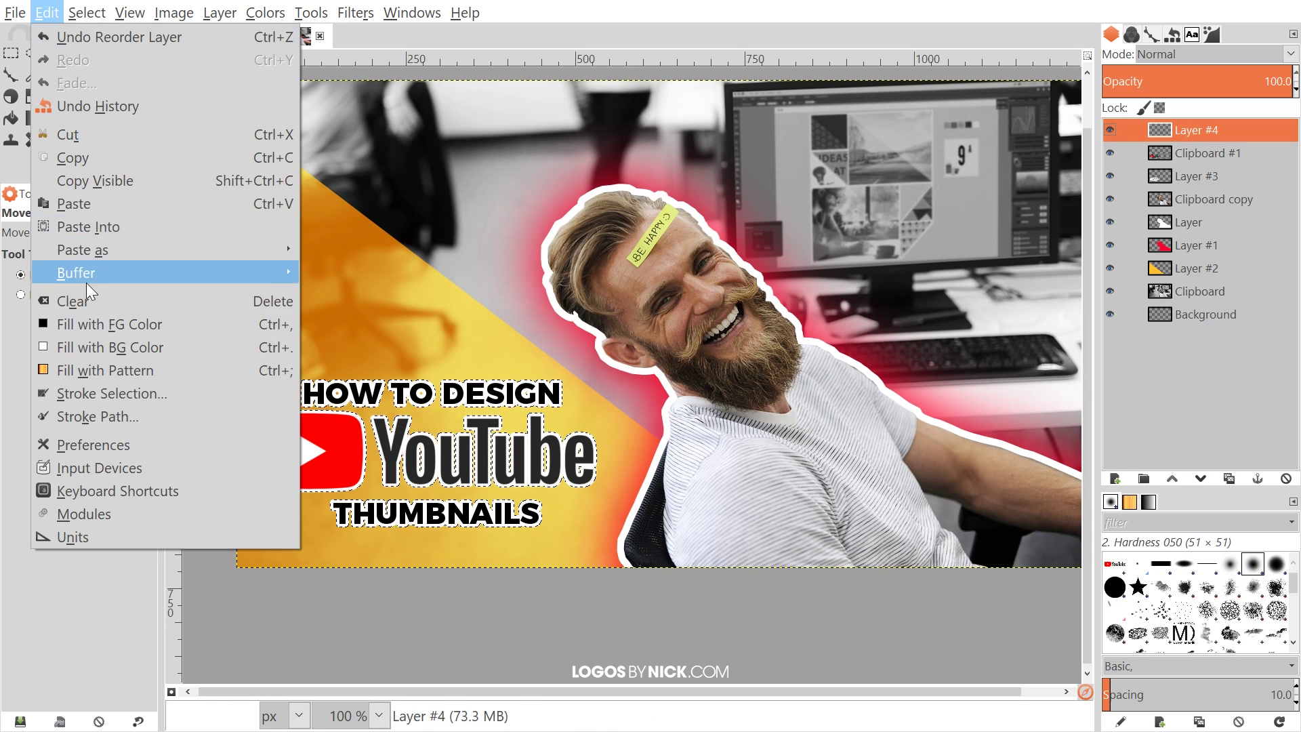
{"action": "left_click", "coordinate": [86, 322]}
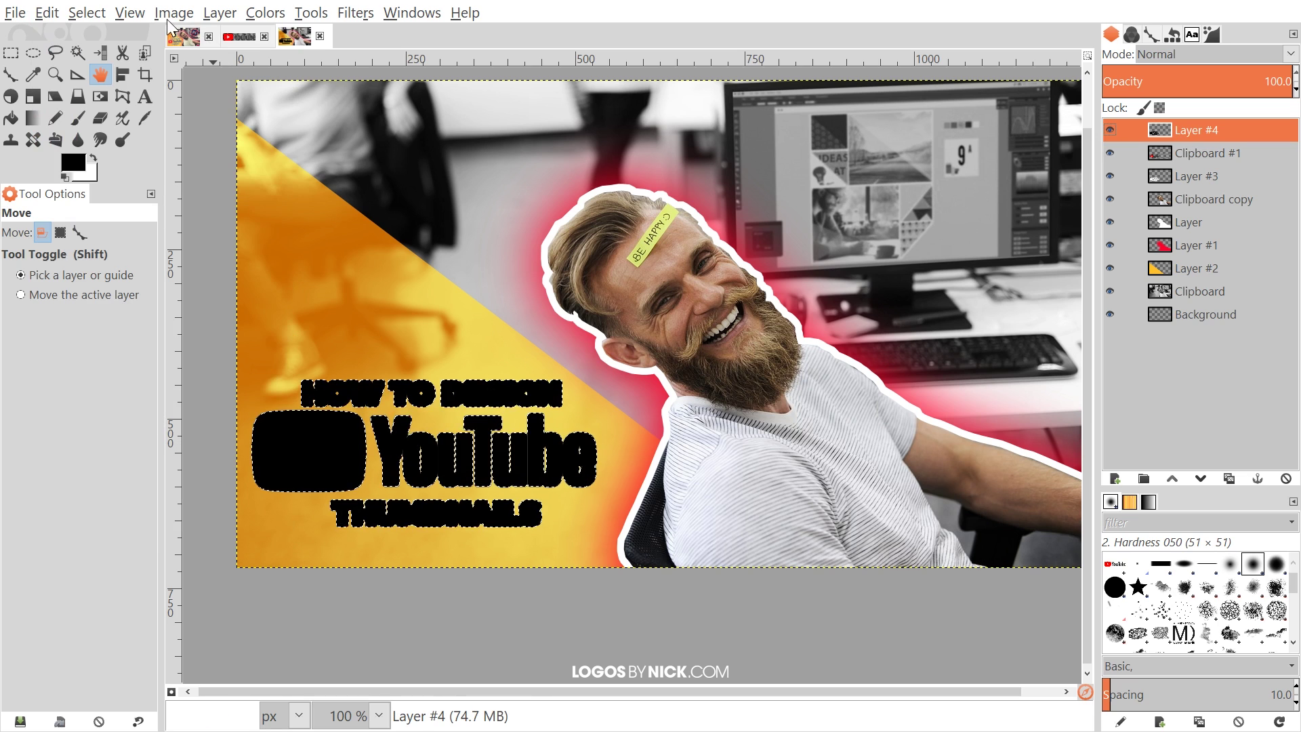
Deselect, offset the black copy slightly, and place it under the white outline layer.
{"action": "left_click", "coordinate": [85, 13]}
{"action": "left_click", "coordinate": [115, 60]}
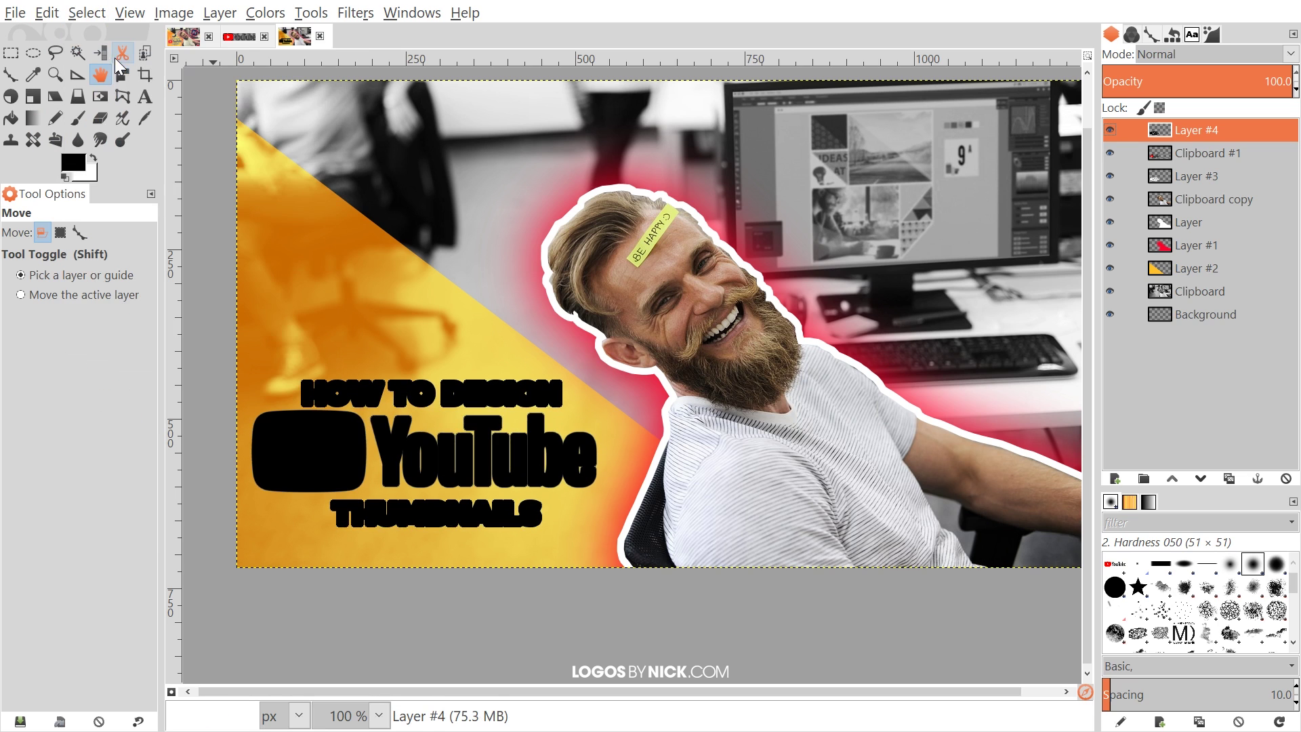
{"action": "mouse_move", "coordinate": [316, 436]}
{"action": "left_mouse_down"}
{"action": "mouse_move", "coordinate": [330, 425]}
{"action": "mouse_move", "coordinate": [316, 418]}
{"action": "mouse_move", "coordinate": [316, 438]}
{"action": "left_mouse_up"}
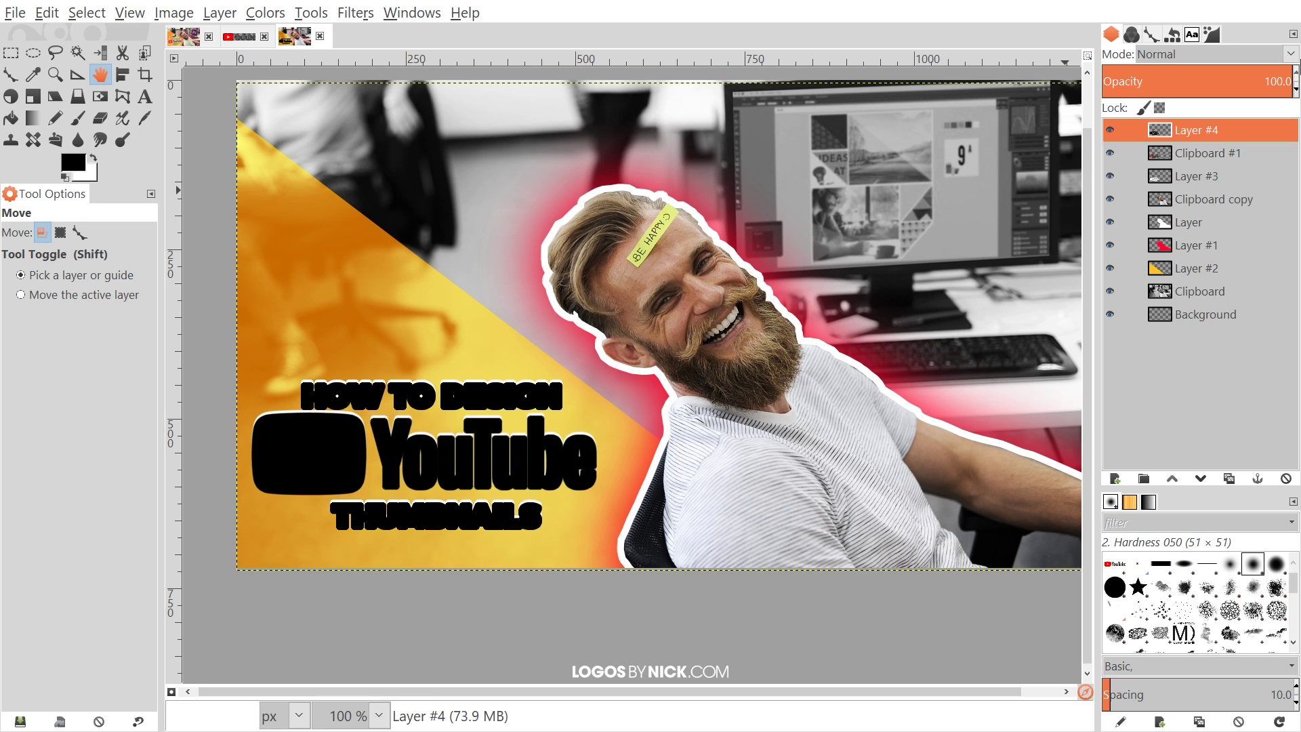
{"action": "left_click_drag", "start_coordinate": [1194, 135], "coordinate": [1196, 187]}
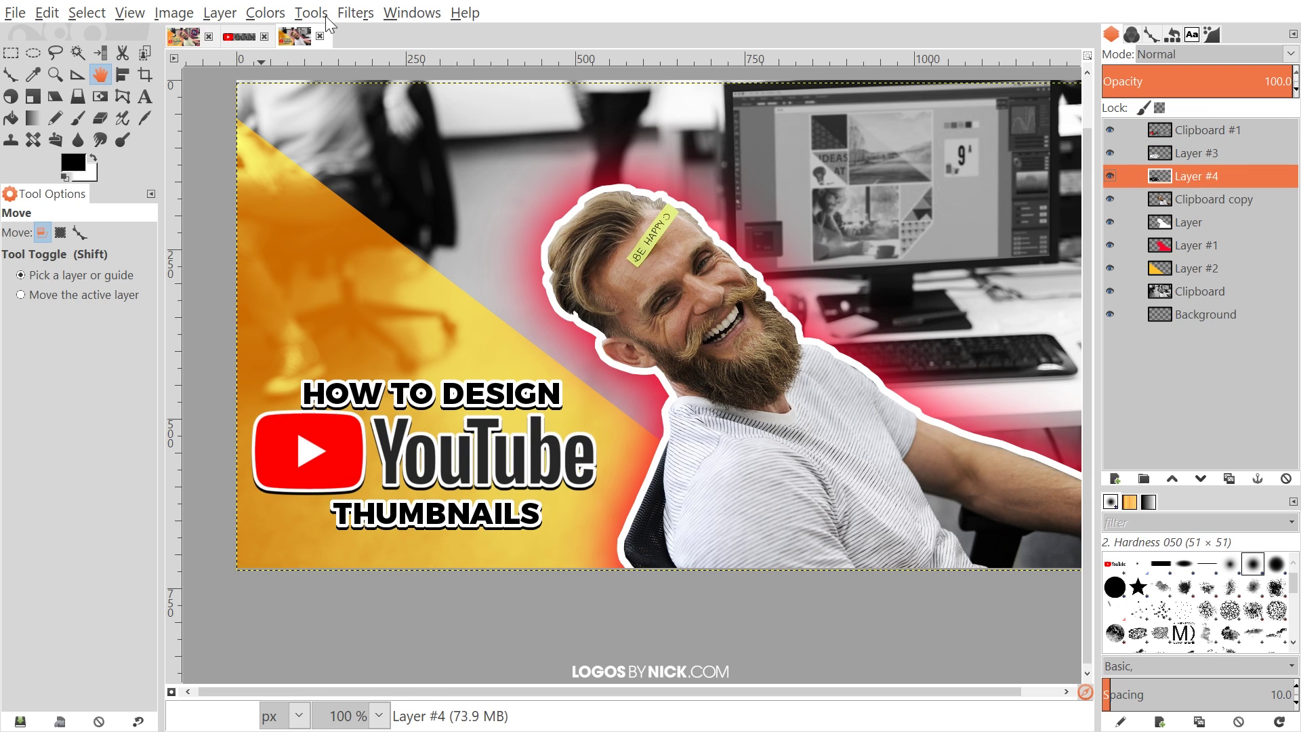
{"action": "left_click", "coordinate": [365, 18]}
Gaussian-blur Layer #4 with a 15 px radius and drop its opacity to about 76.
{"action": "mouse_move", "coordinate": [442, 139]}
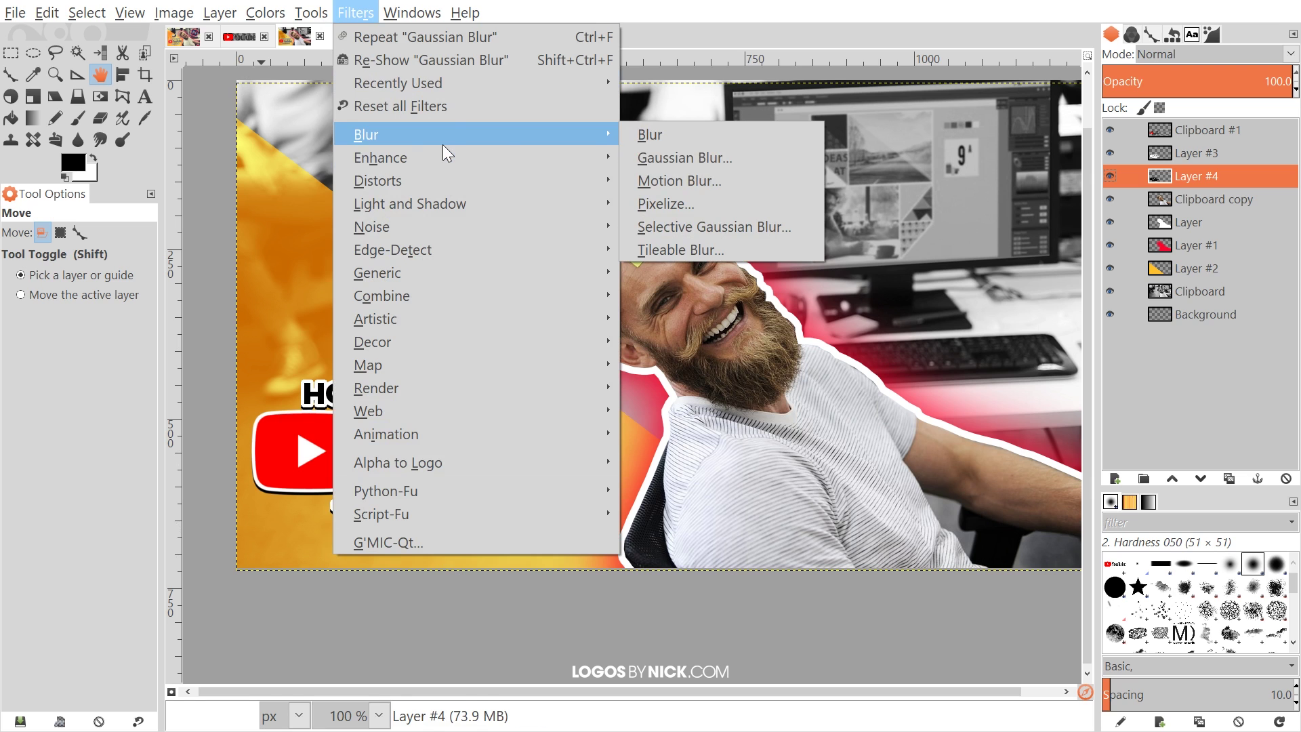
{"action": "left_click", "coordinate": [688, 157]}
{"action": "left_click_drag", "start_coordinate": [610, 242], "coordinate": [721, 166]}
{"action": "key", "text": "Tab"}
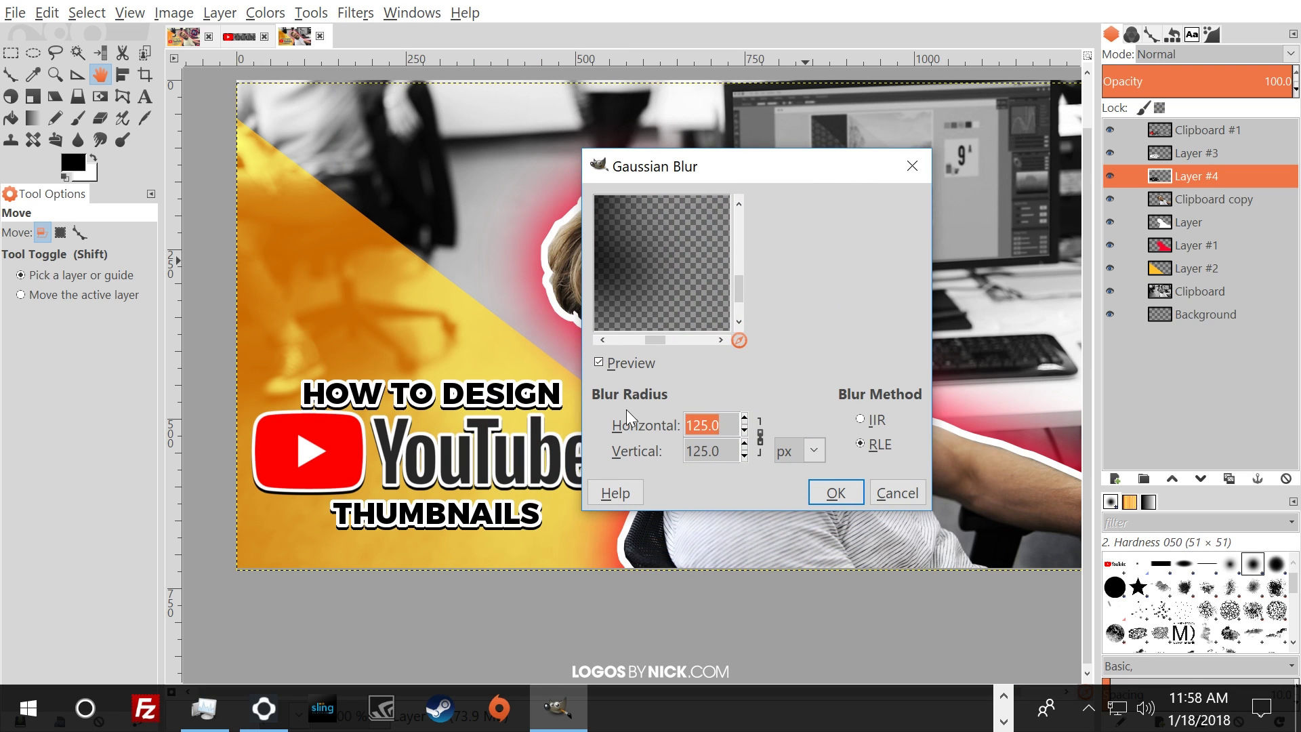
{"action": "type", "text": "15"}
{"action": "key", "text": "Tab"}
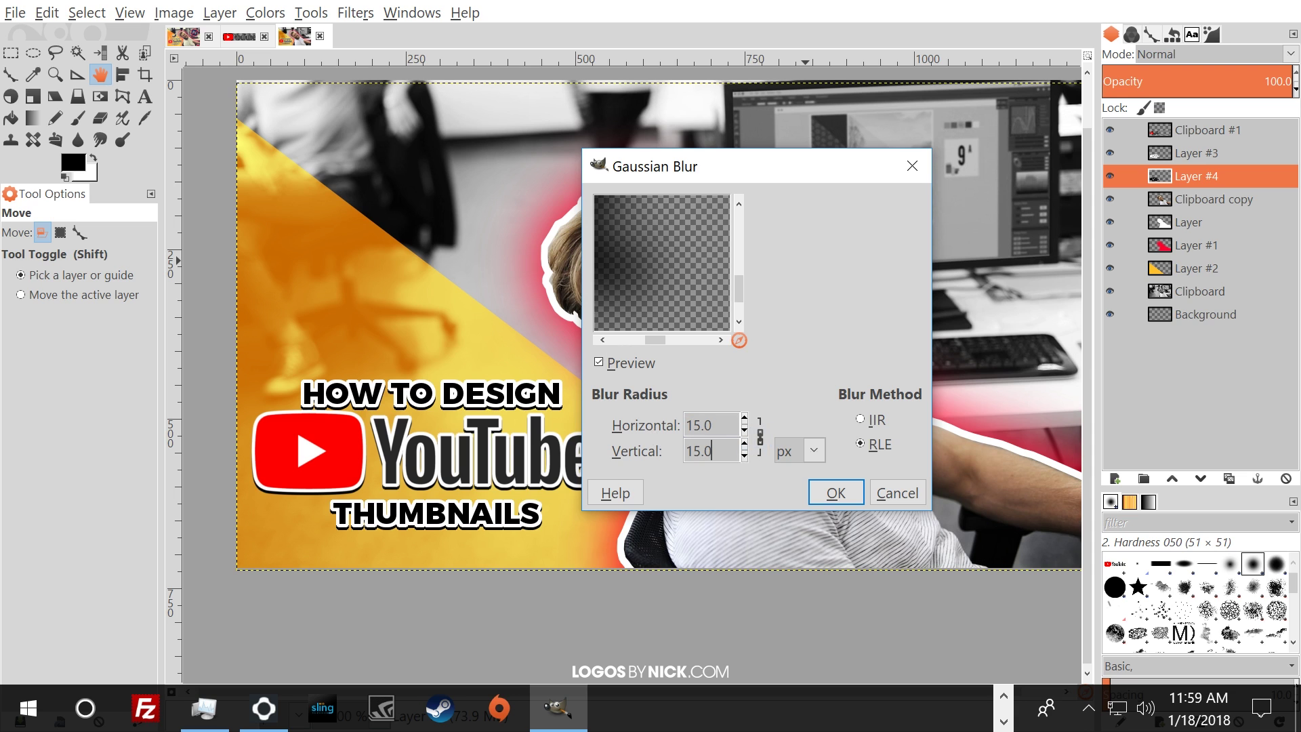
{"action": "left_click", "coordinate": [860, 497]}
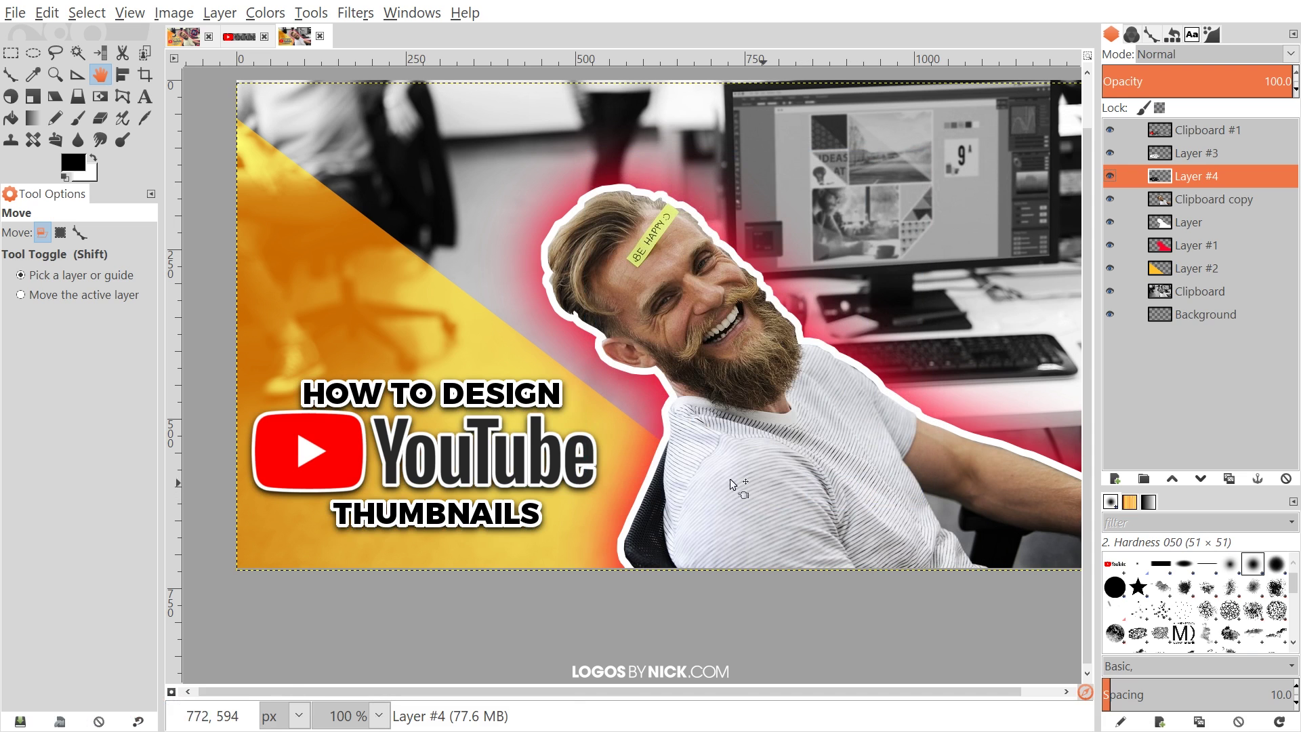
{"action": "left_click_drag", "start_coordinate": [1258, 80], "coordinate": [1261, 81]}
{"action": "left_click", "coordinate": [1190, 130]}
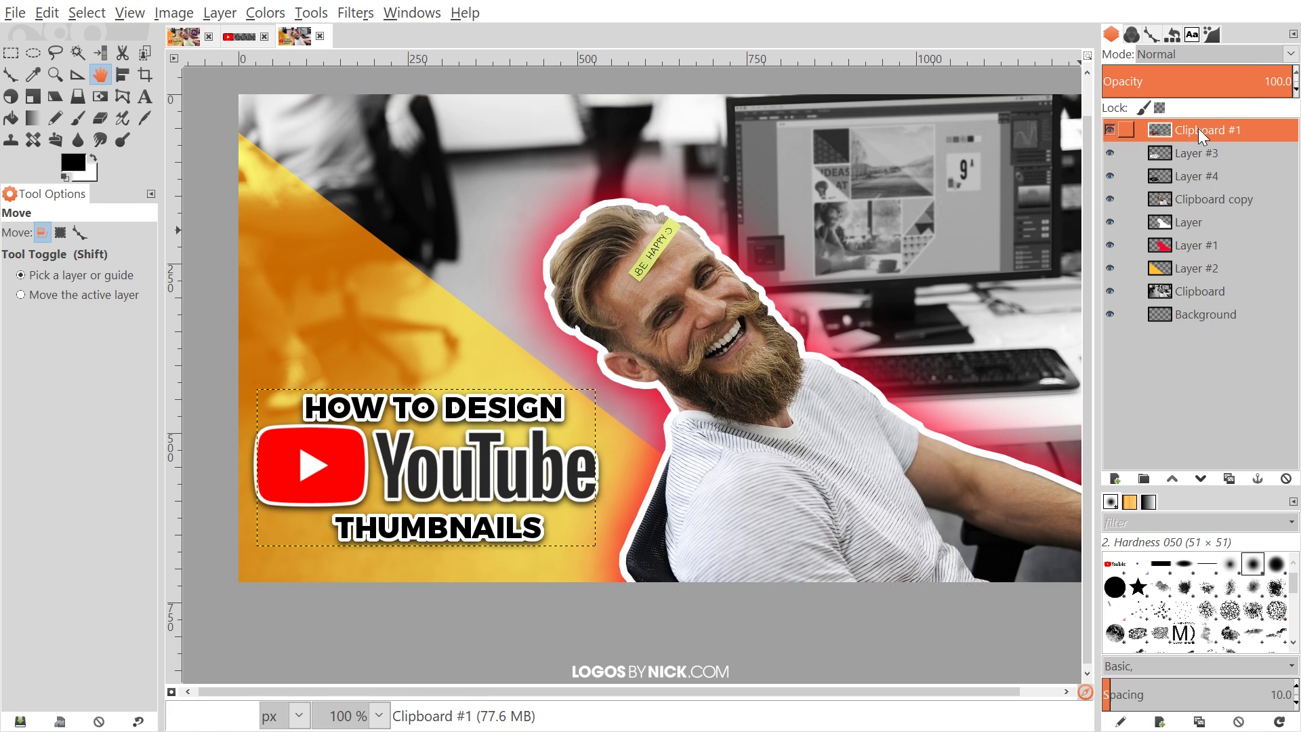
Merge the title, white outline and black shadow into a single Layer #4.
{"action": "right_click", "coordinate": [1198, 128]}
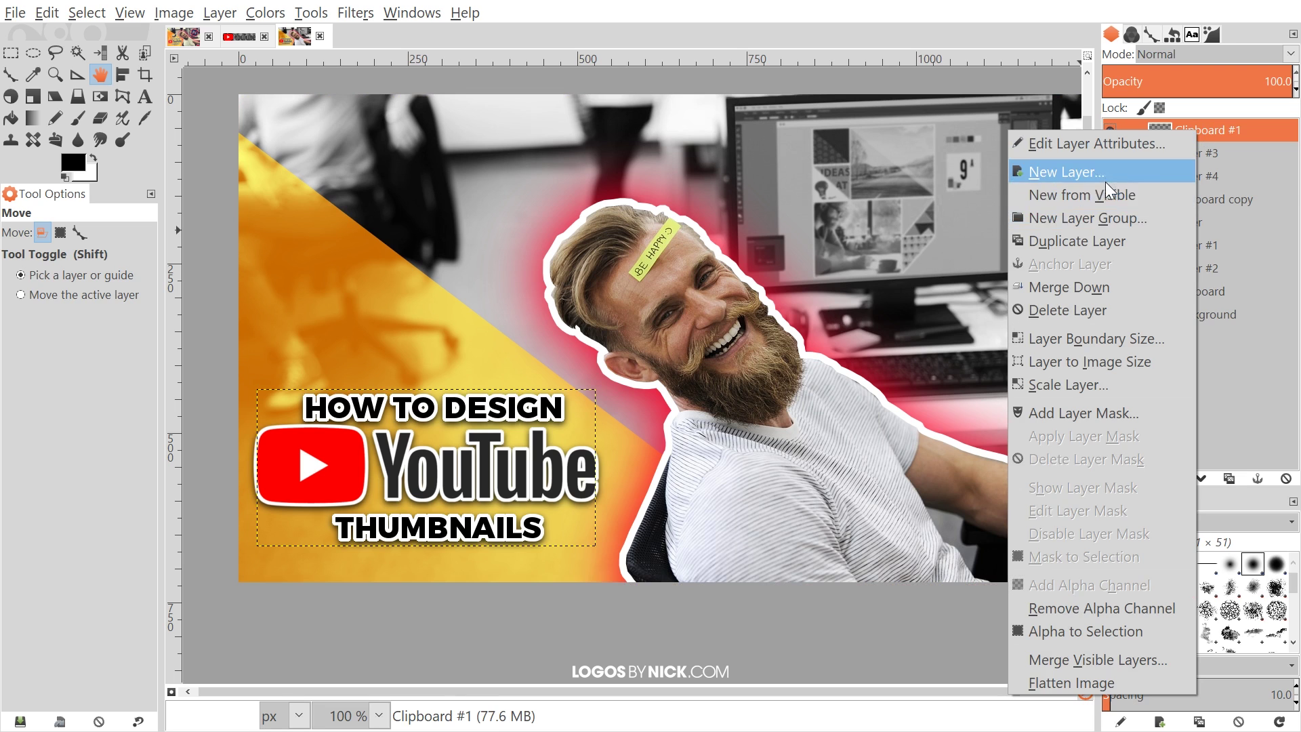
{"action": "left_click", "coordinate": [1078, 287]}
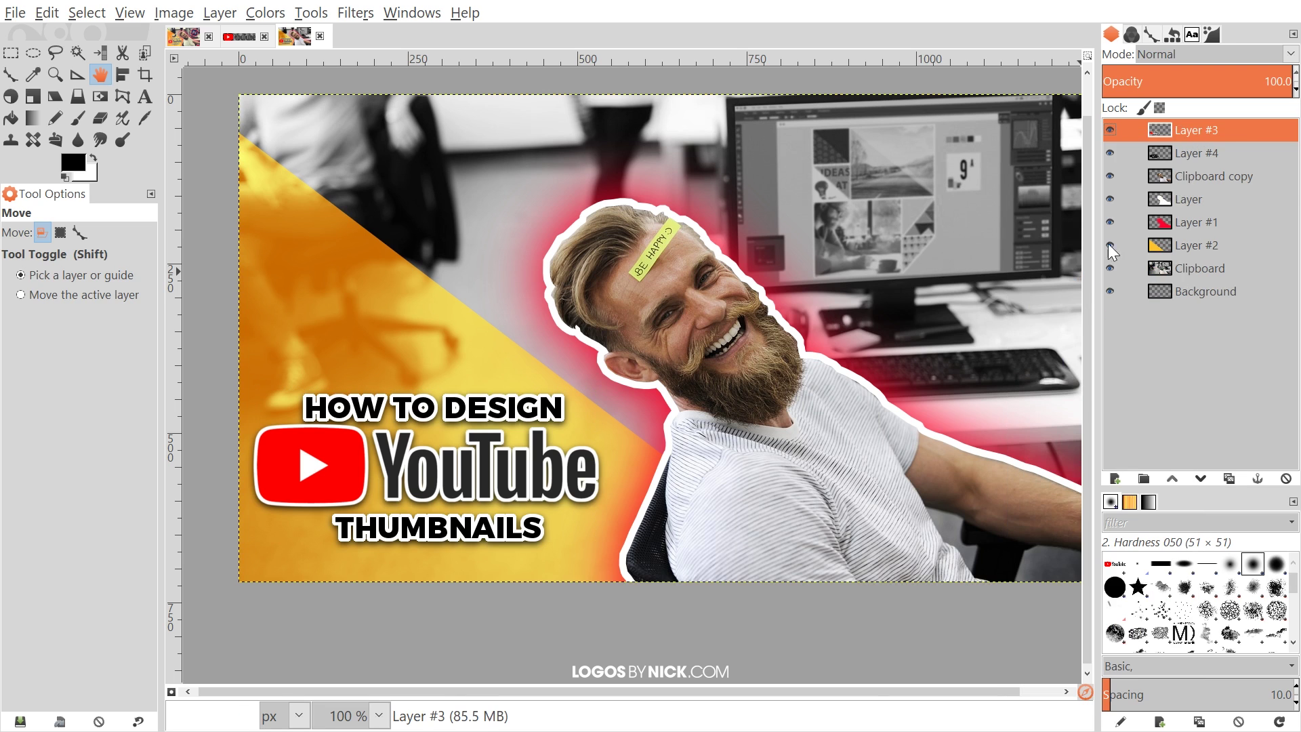
{"action": "right_click", "coordinate": [1199, 129]}
{"action": "left_click", "coordinate": [1096, 286]}
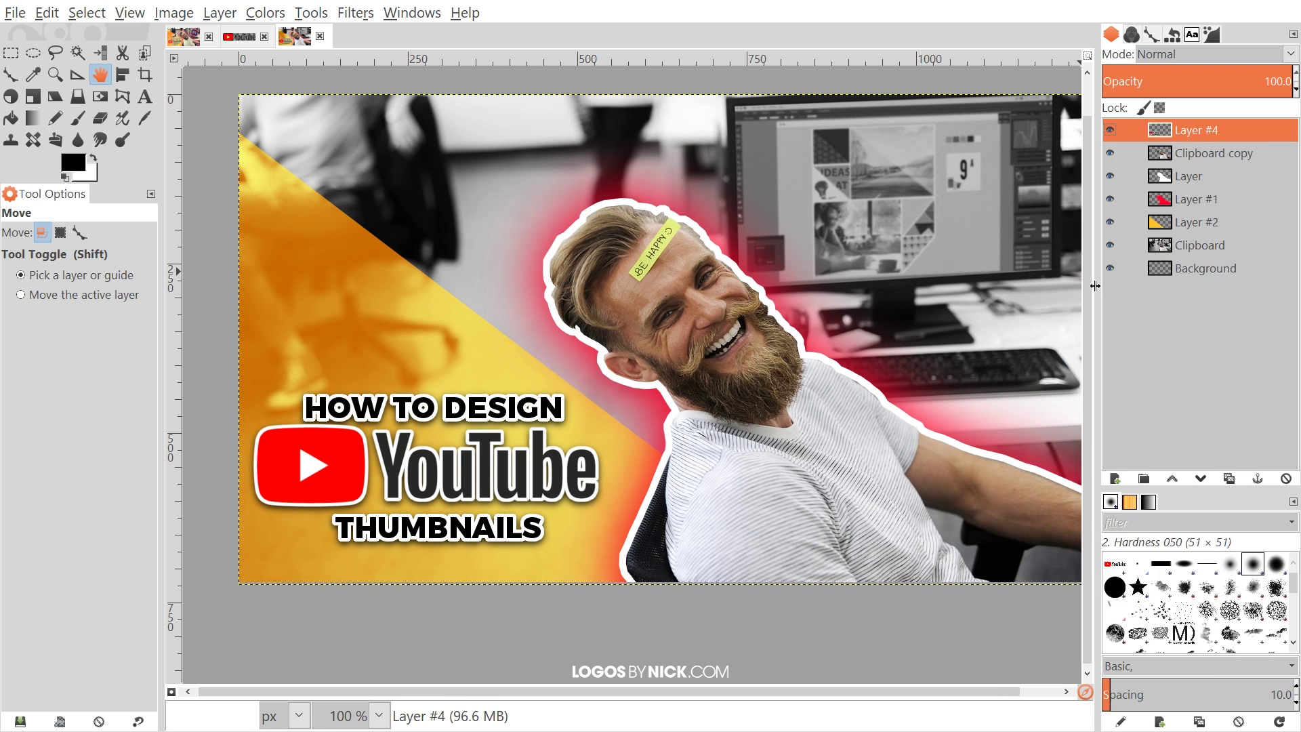
{"action": "left_click", "coordinate": [1110, 129]}
{"action": "left_click", "coordinate": [1109, 129]}
{"action": "left_click", "coordinate": [1110, 129]}
{"action": "left_click", "coordinate": [1110, 129]}
{"action": "left_click_drag", "start_coordinate": [621, 353], "coordinate": [527, 420]}
{"action": "scroll", "coordinate": [527, 421], "scroll_direction": "down", "scroll_amount": 1}
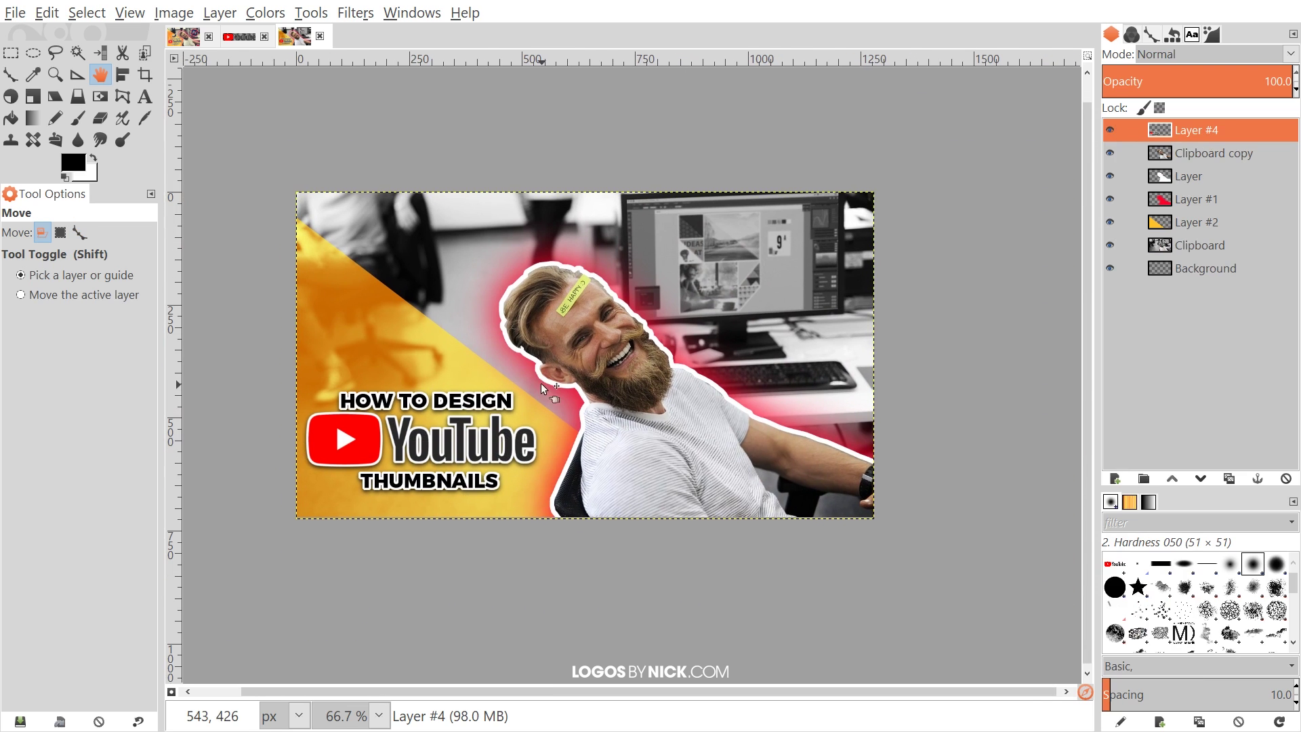
Rotate the combined title about 2.5 degrees and shift it up and left.
{"action": "left_click", "coordinate": [177, 38]}
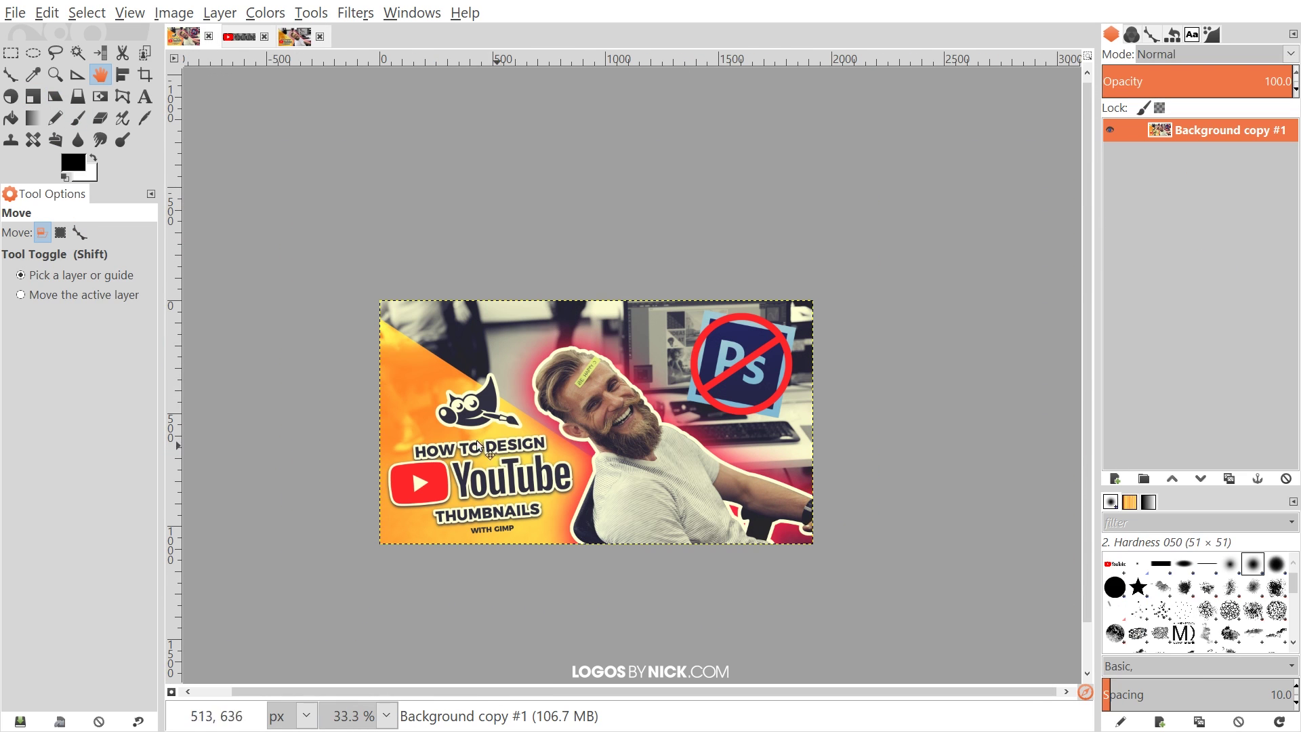
{"action": "left_click", "coordinate": [303, 37]}
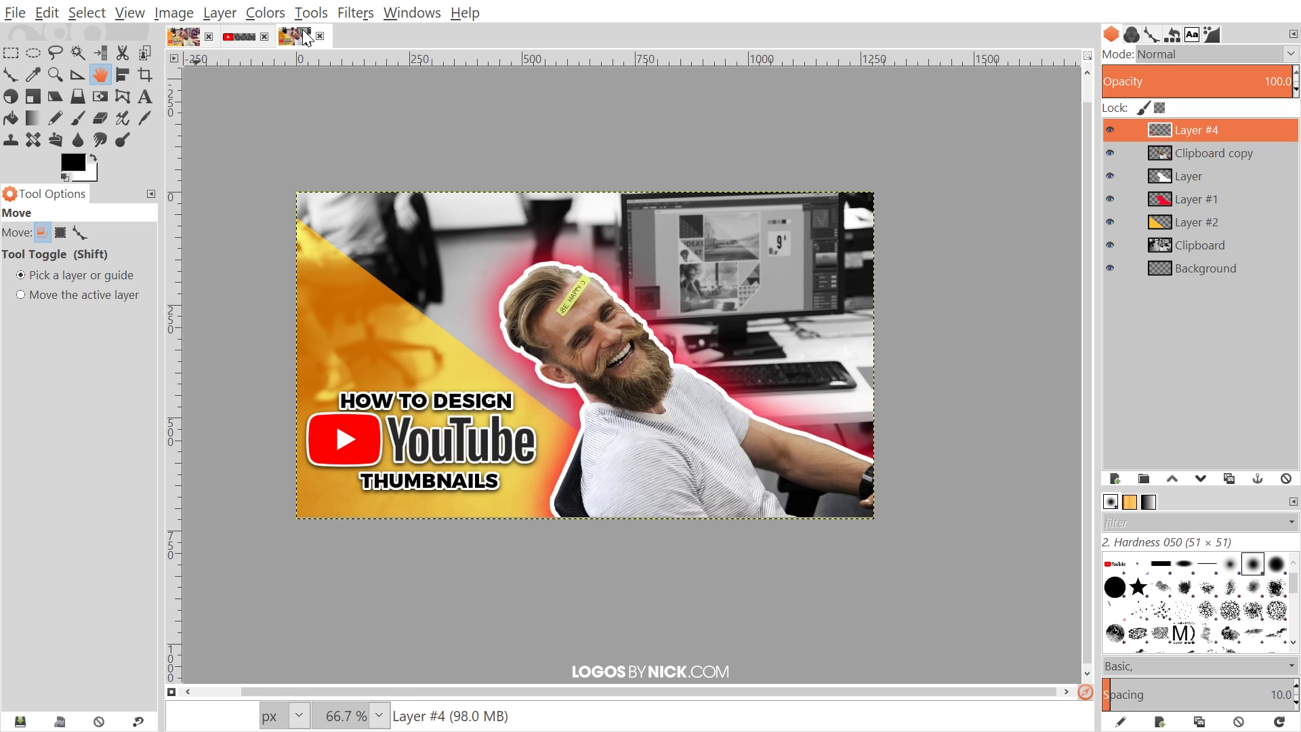
{"action": "left_click", "coordinate": [10, 97]}
{"action": "left_click_drag", "start_coordinate": [336, 421], "coordinate": [351, 452]}
{"action": "left_click", "coordinate": [843, 415]}
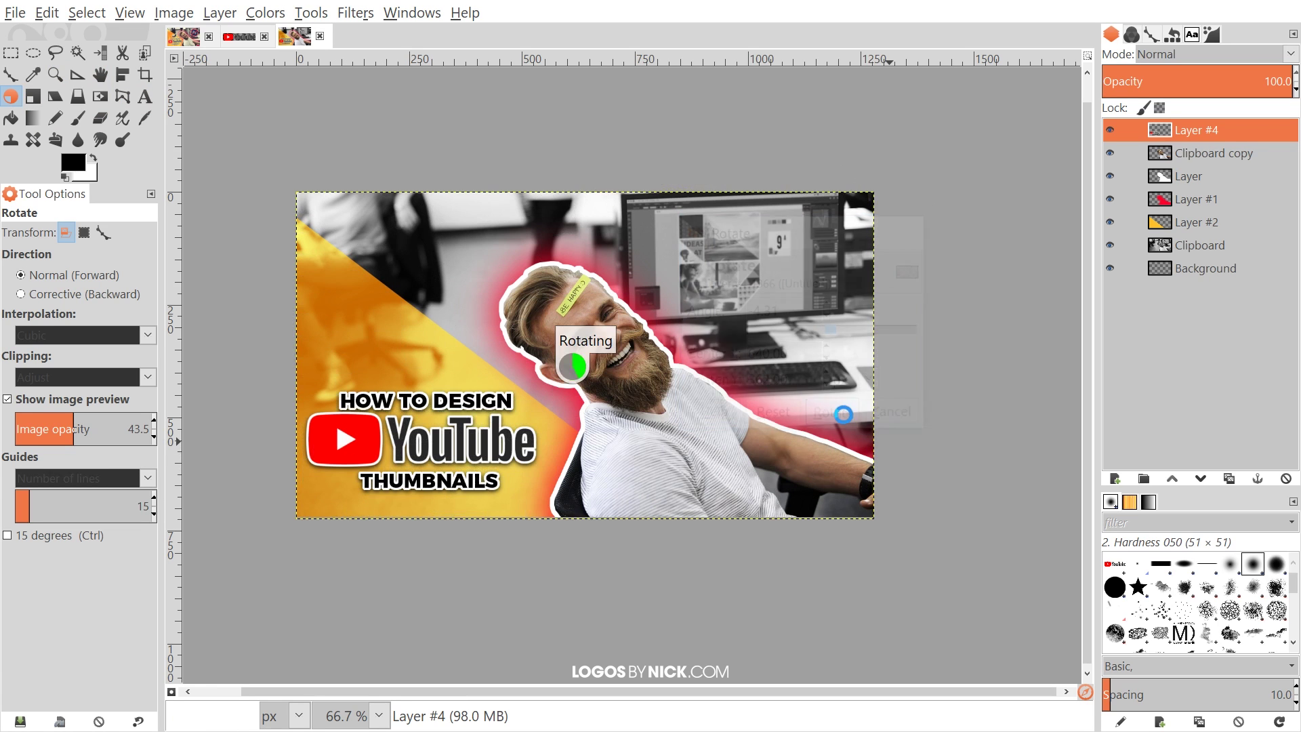
{"action": "left_click", "coordinate": [104, 69]}
{"action": "left_click_drag", "start_coordinate": [369, 451], "coordinate": [363, 420]}
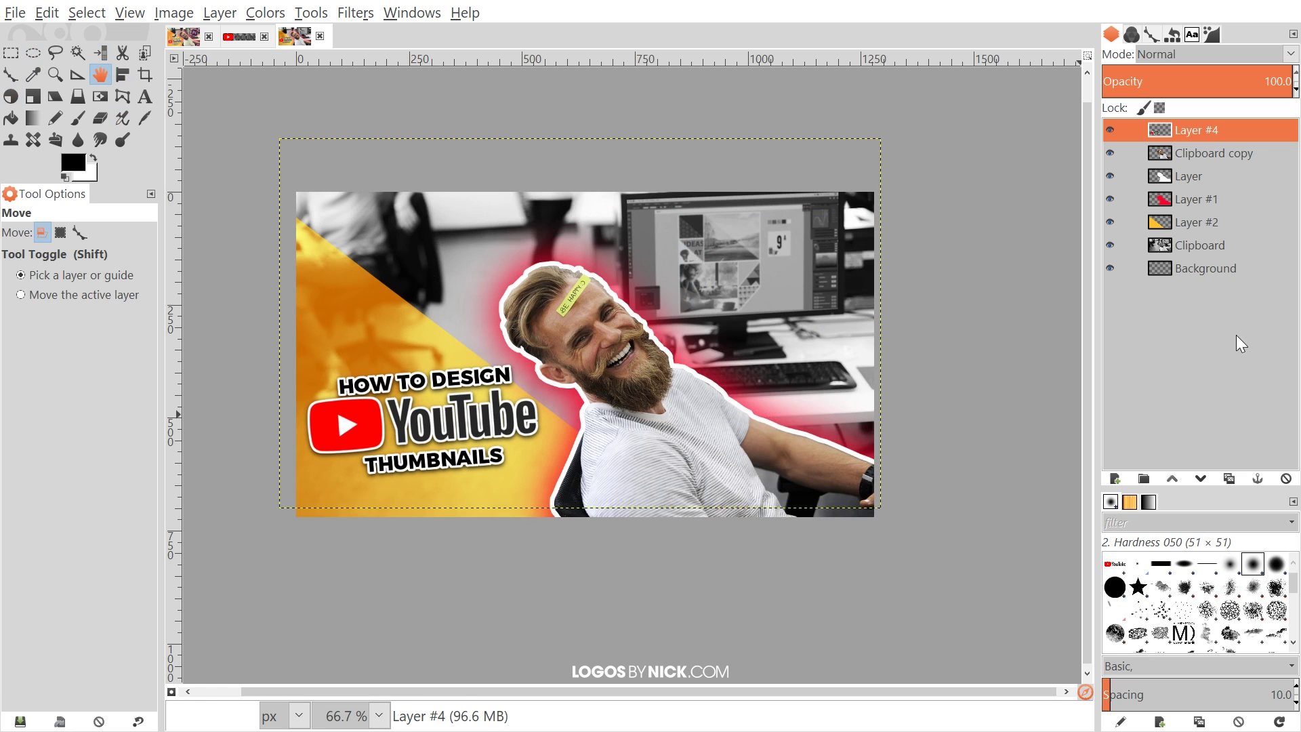
{"action": "left_click", "coordinate": [1229, 267]}
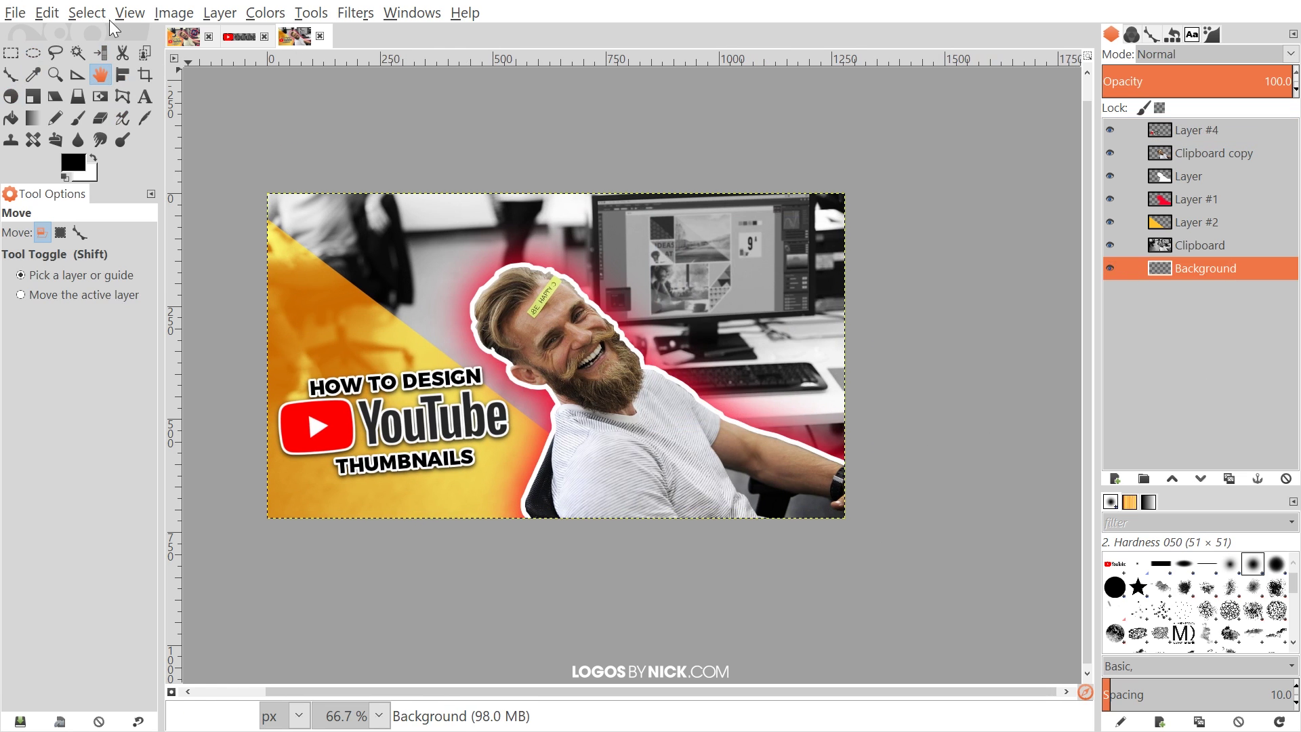
Compare the working thumbnail against the finished reference several times.
{"action": "left_click", "coordinate": [184, 37]}
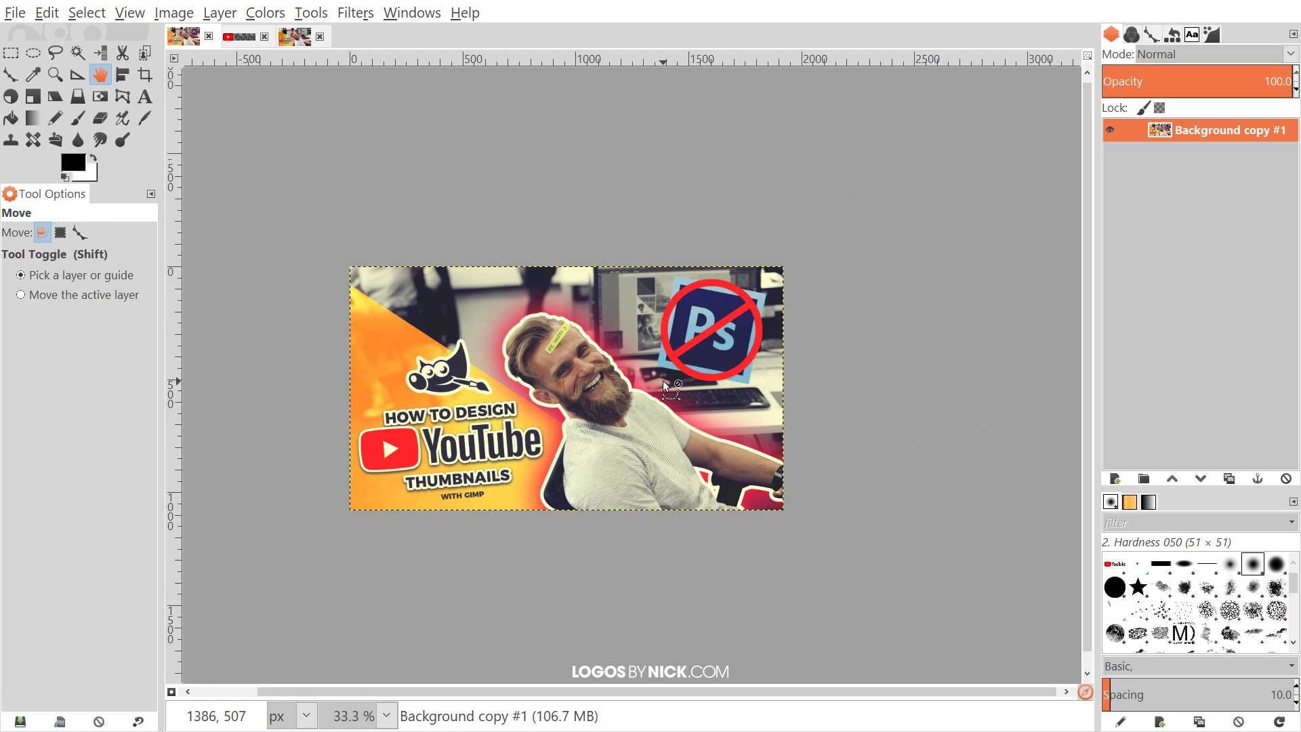
{"action": "scroll", "coordinate": [663, 381], "scroll_direction": "up", "scroll_amount": 1}
{"action": "left_click", "coordinate": [288, 37]}
{"action": "left_click", "coordinate": [180, 37]}
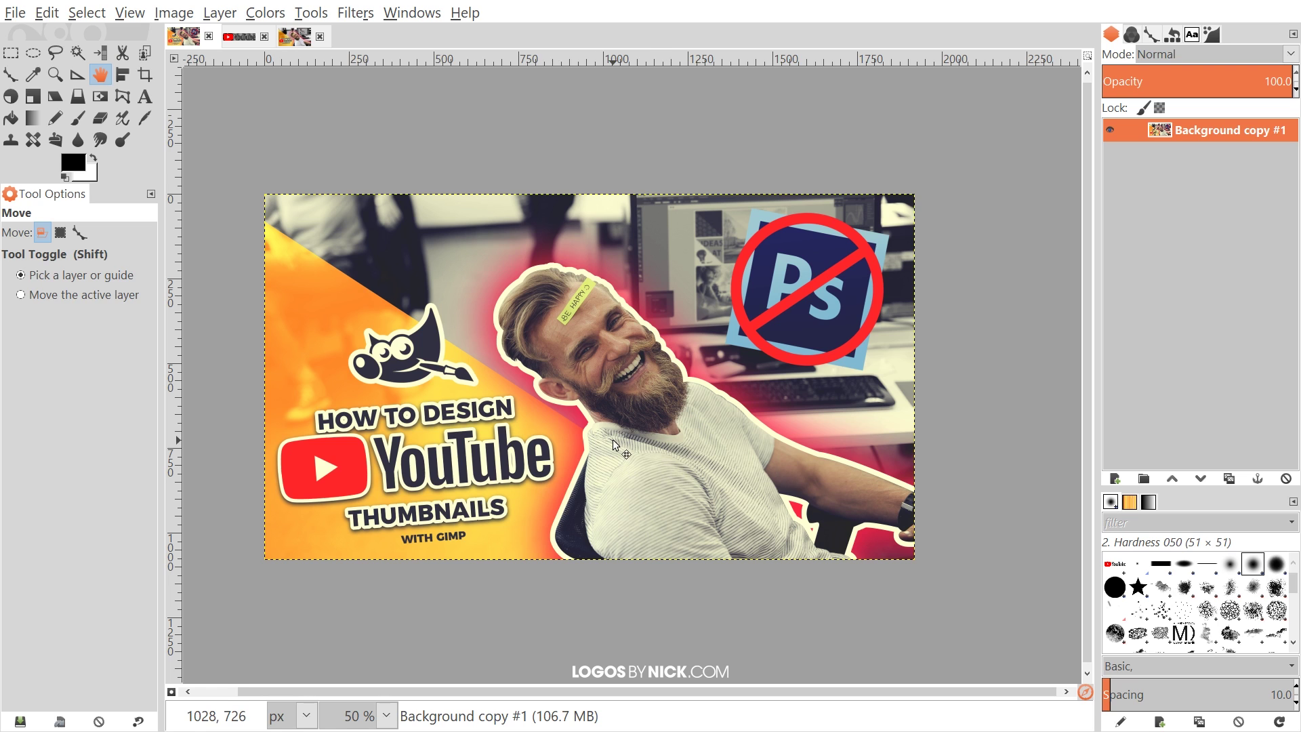
{"action": "left_click", "coordinate": [291, 36]}
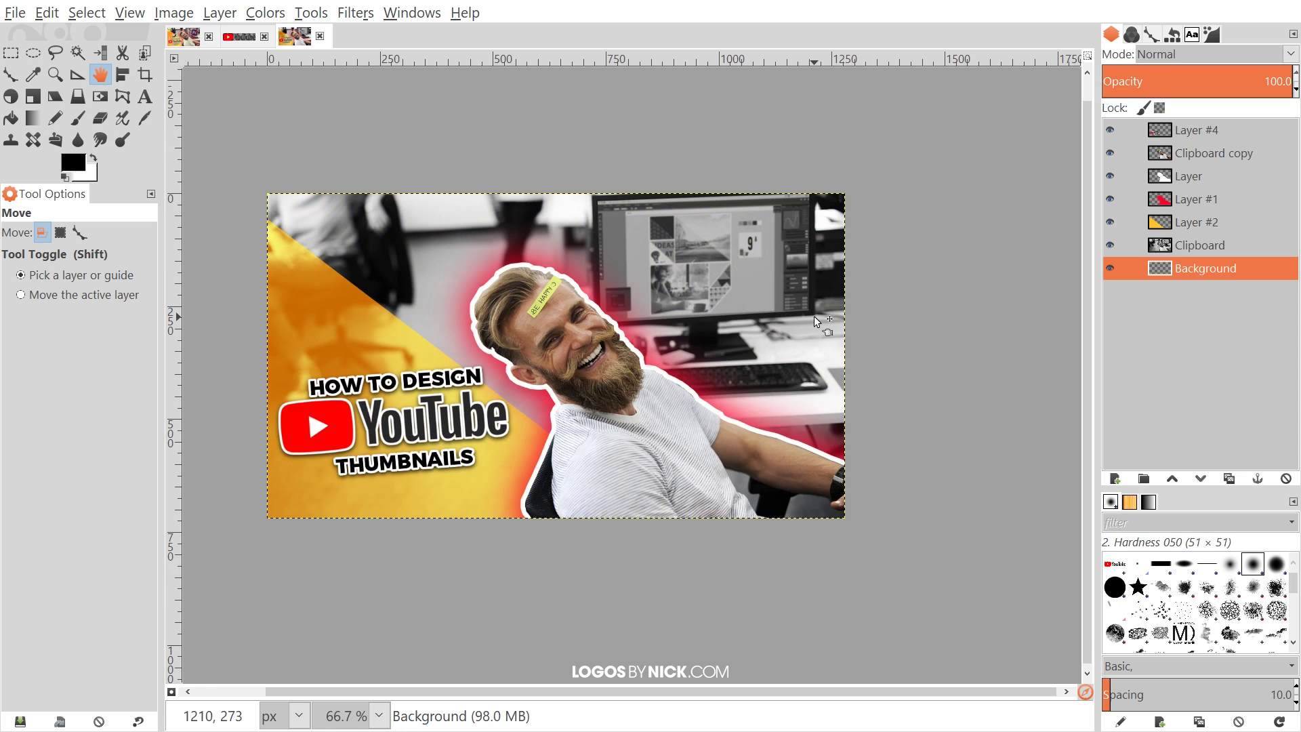
{"action": "scroll", "coordinate": [714, 327], "scroll_direction": "up", "scroll_amount": 2}
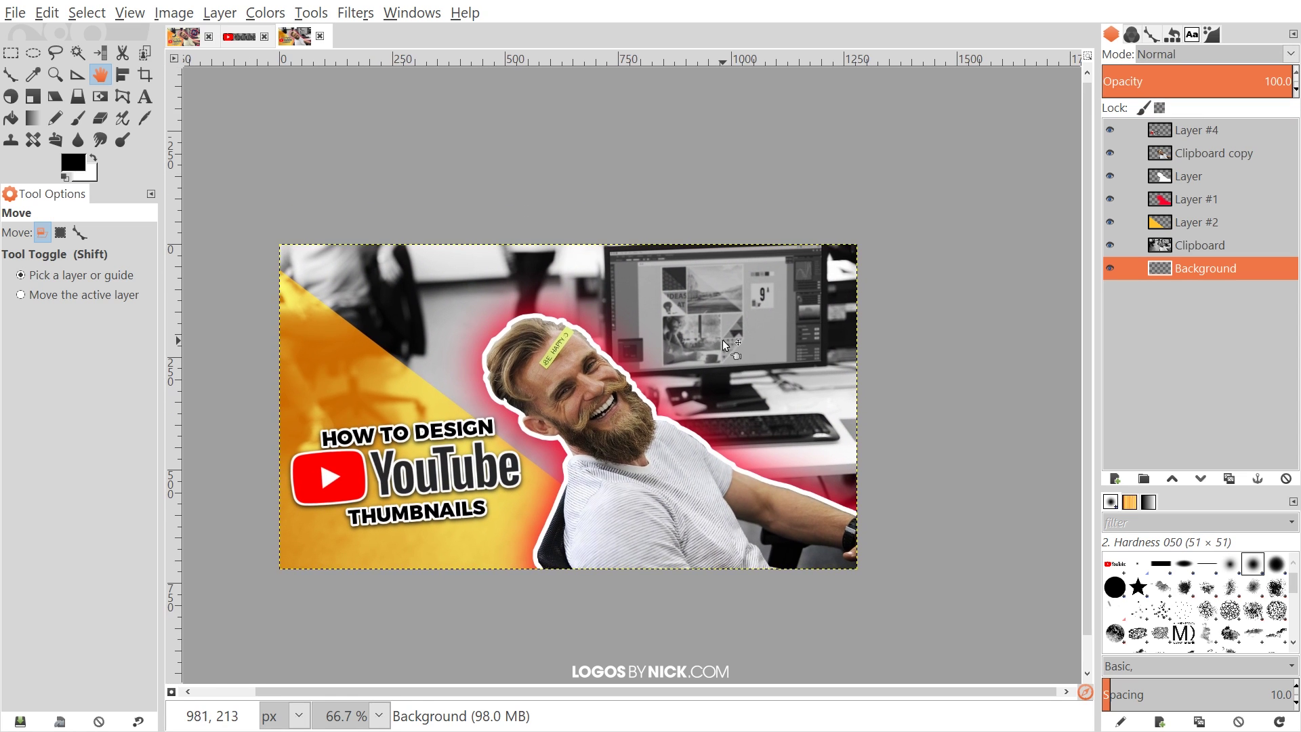
{"action": "left_click", "coordinate": [189, 37]}
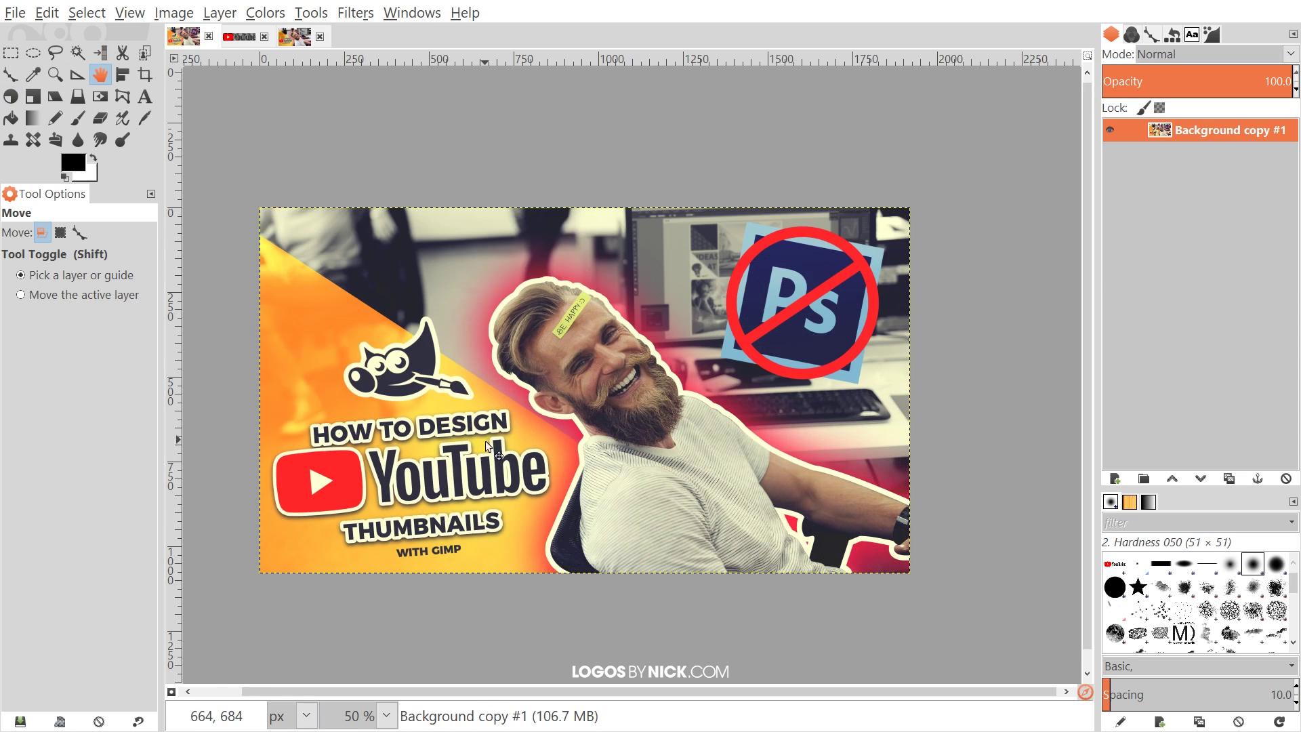
{"action": "left_click", "coordinate": [296, 36]}
Create a 'Visible' layer from everything shown using New from Visible on Layer #4.
{"action": "left_click", "coordinate": [1198, 131]}
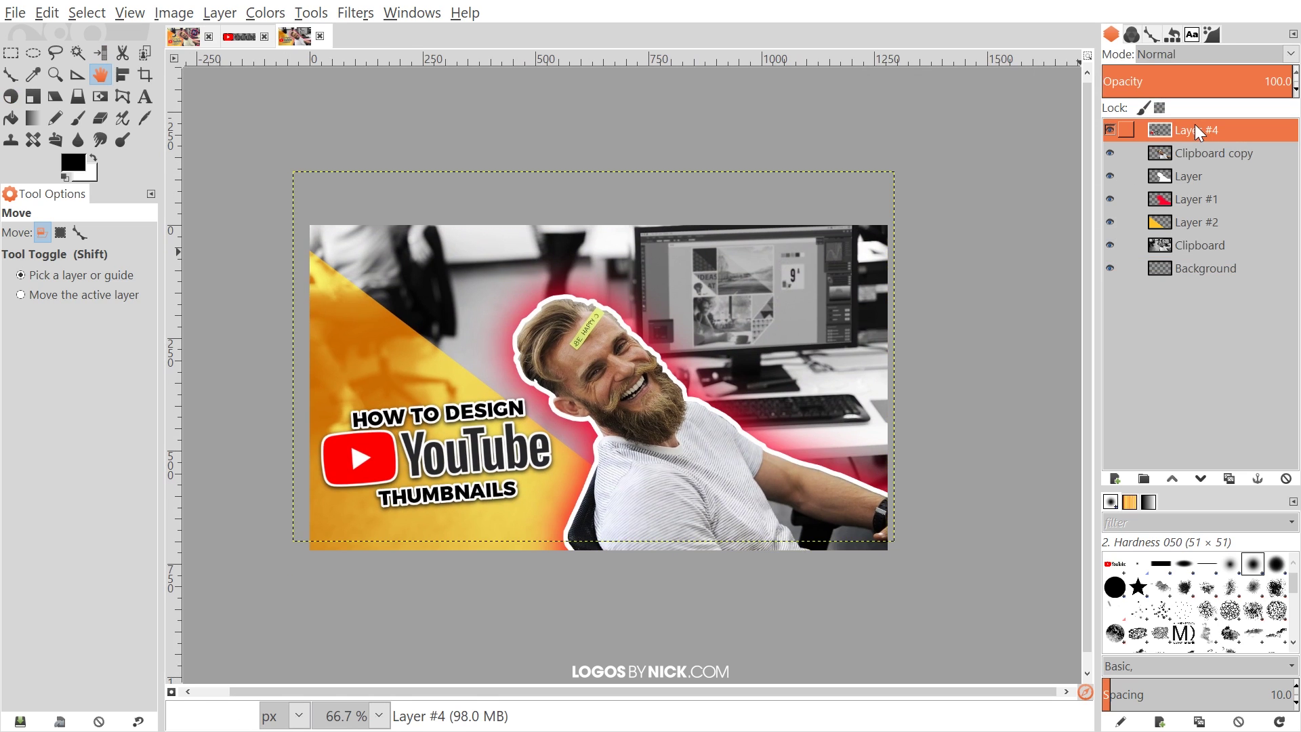
{"action": "right_click", "coordinate": [1213, 128]}
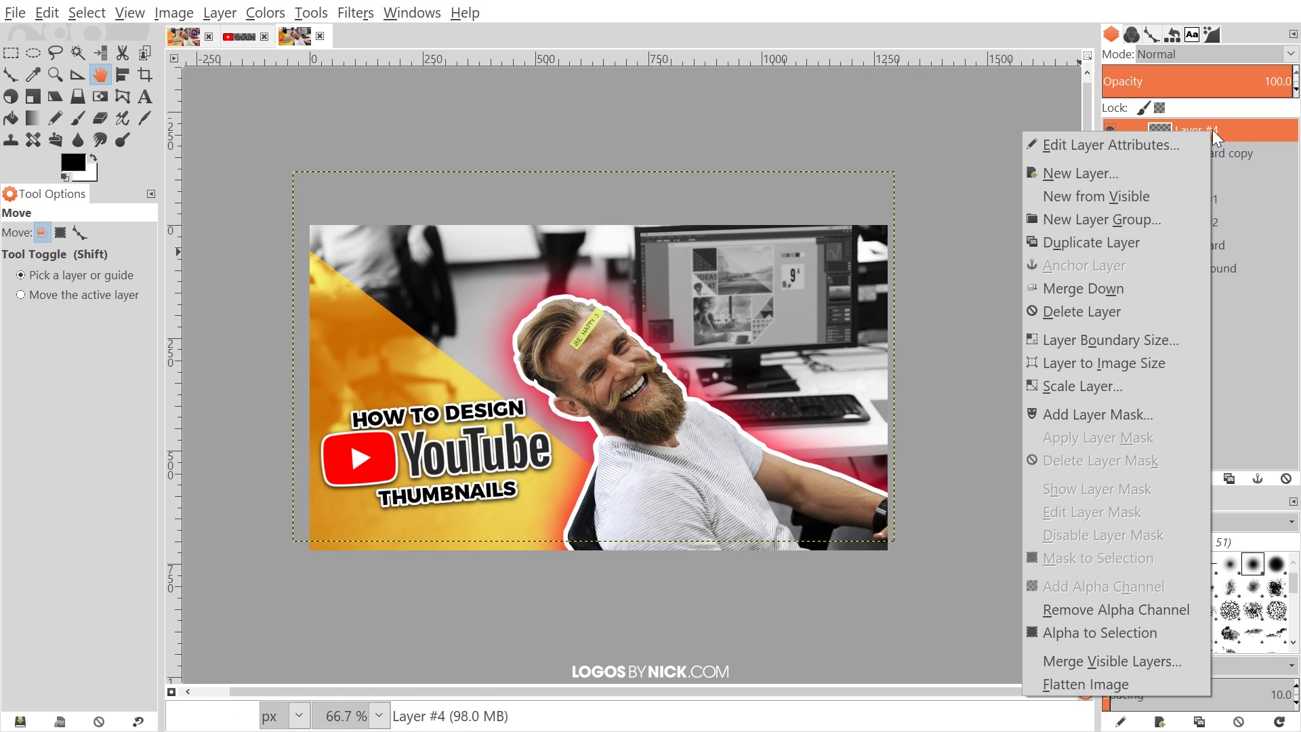
{"action": "left_click", "coordinate": [1108, 195]}
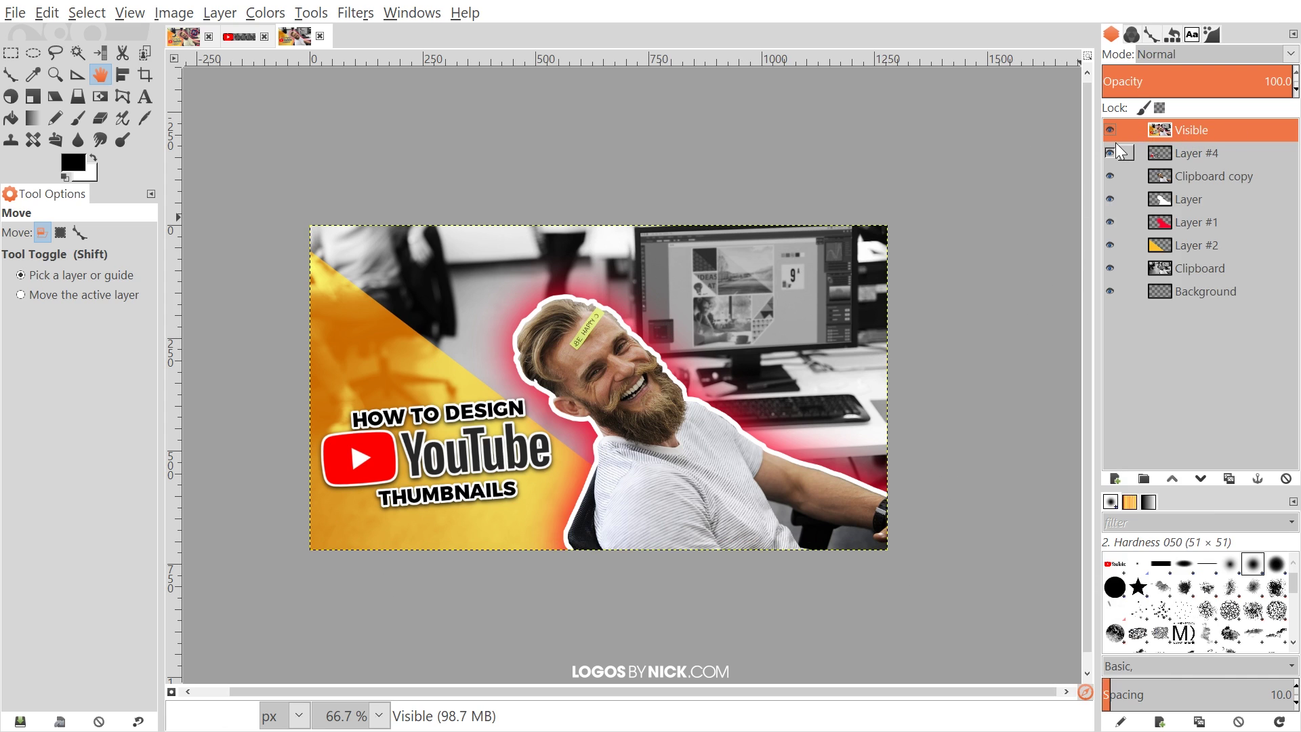
{"action": "scroll", "coordinate": [351, 392], "scroll_direction": "right", "scroll_amount": 1}
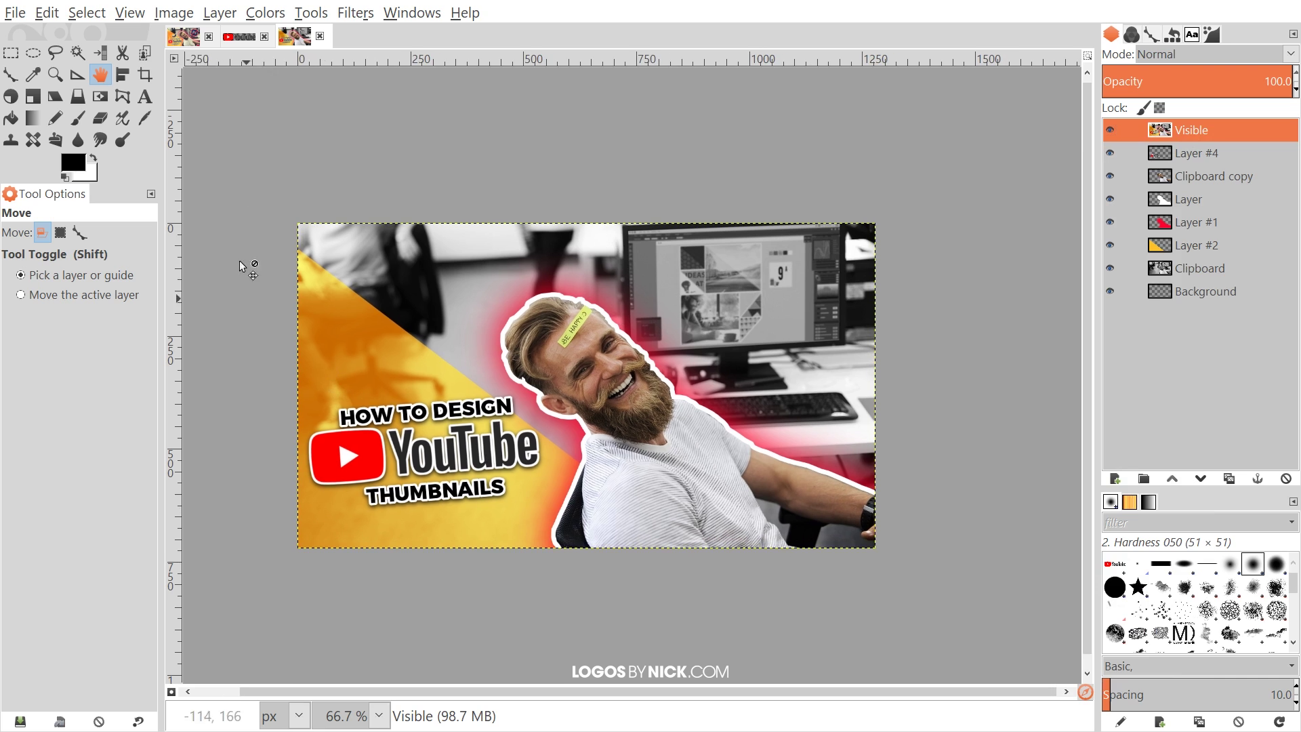
In Curves, lift the Value black point to fade the shadows and add a point darkening the lower tones.
{"action": "left_click", "coordinate": [273, 15]}
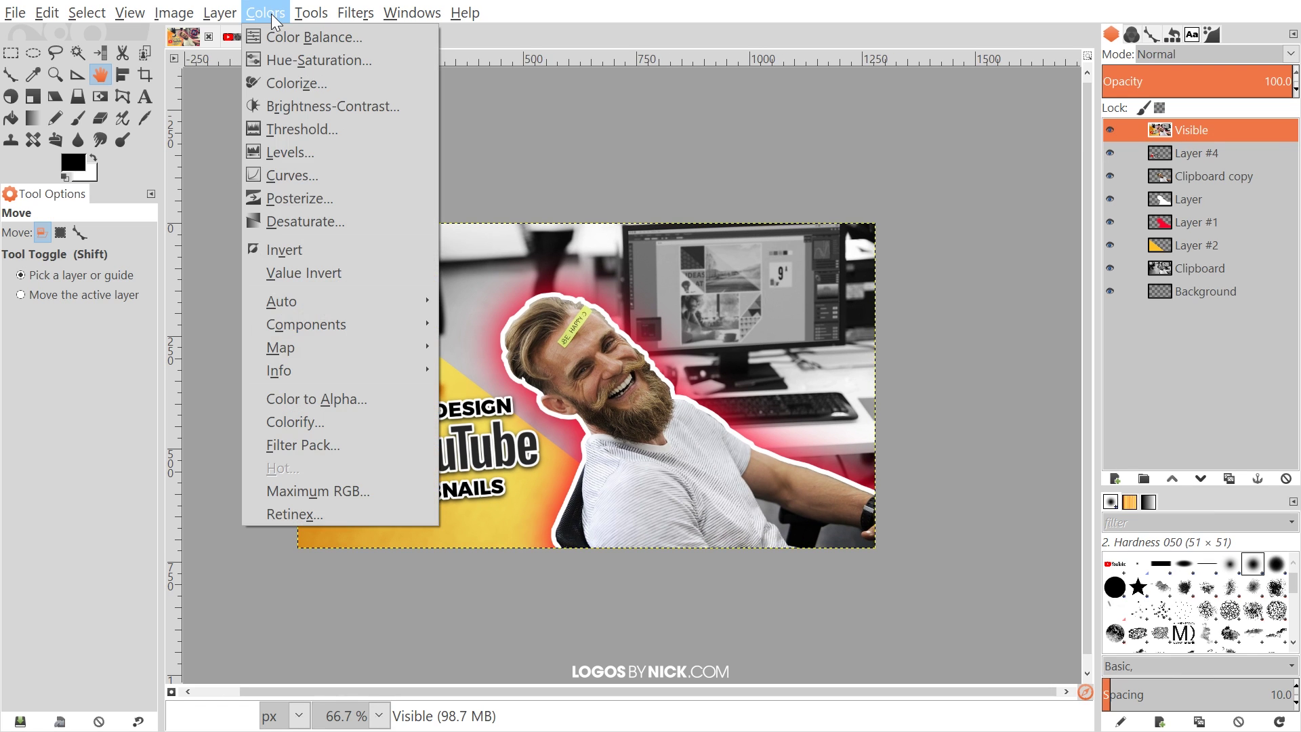
{"action": "left_click", "coordinate": [293, 178]}
{"action": "left_click_drag", "start_coordinate": [1006, 95], "coordinate": [996, 79]}
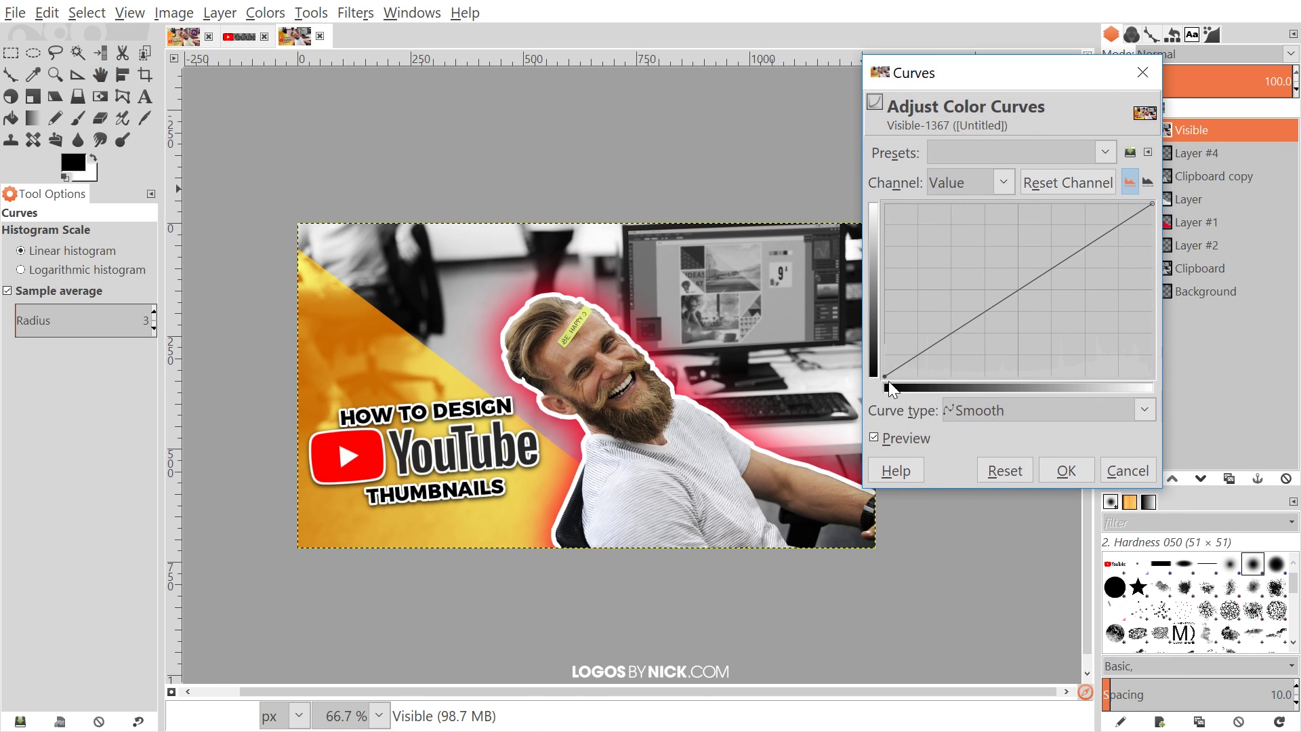
{"action": "left_click_drag", "start_coordinate": [885, 377], "coordinate": [874, 351]}
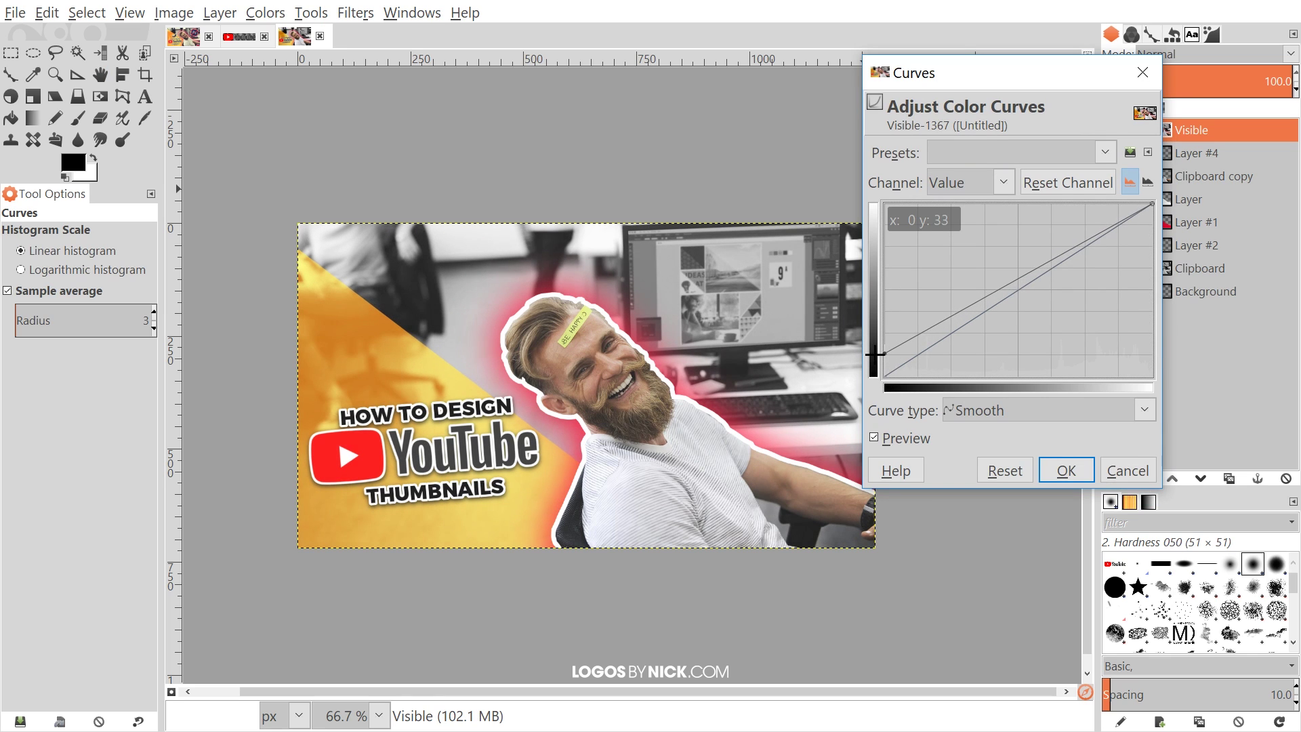
{"action": "left_click", "coordinate": [918, 347]}
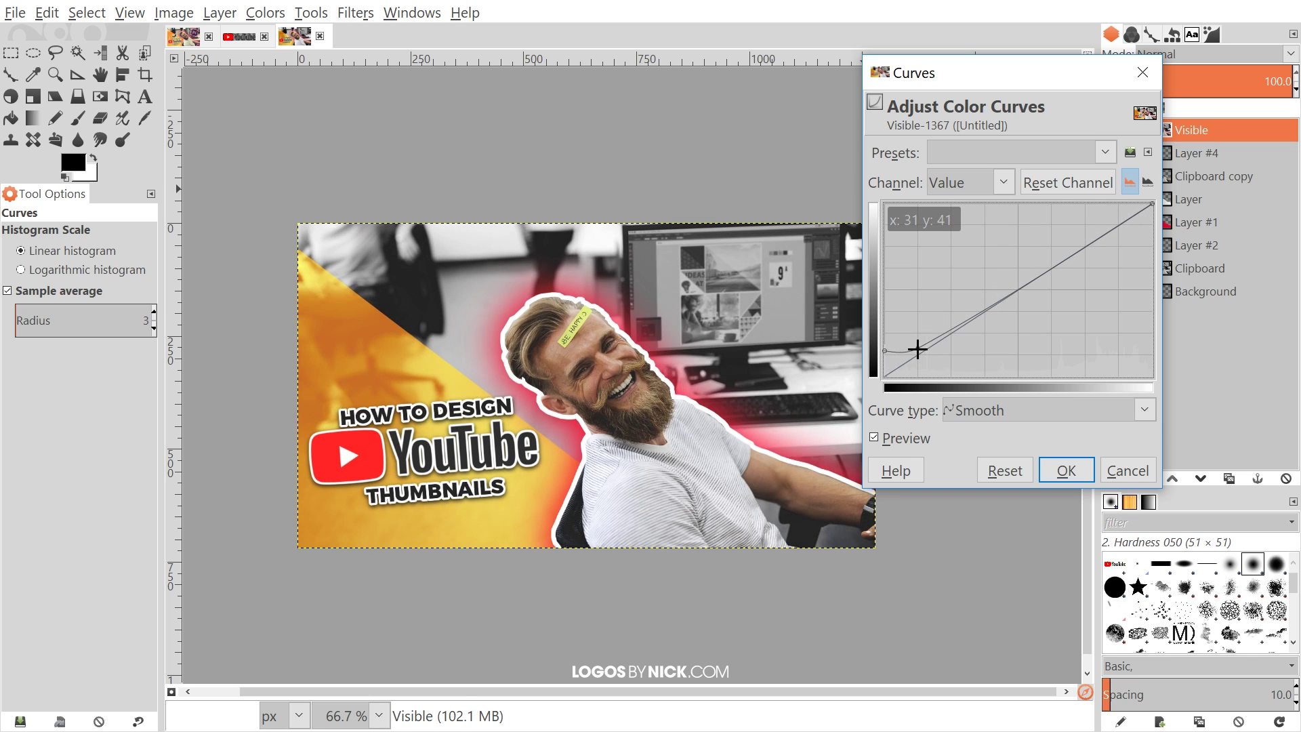
{"action": "left_click", "coordinate": [890, 436]}
{"action": "left_click", "coordinate": [890, 436]}
{"action": "left_click", "coordinate": [891, 436]}
{"action": "left_click", "coordinate": [891, 441]}
{"action": "left_click", "coordinate": [891, 441]}
{"action": "left_click", "coordinate": [890, 441]}
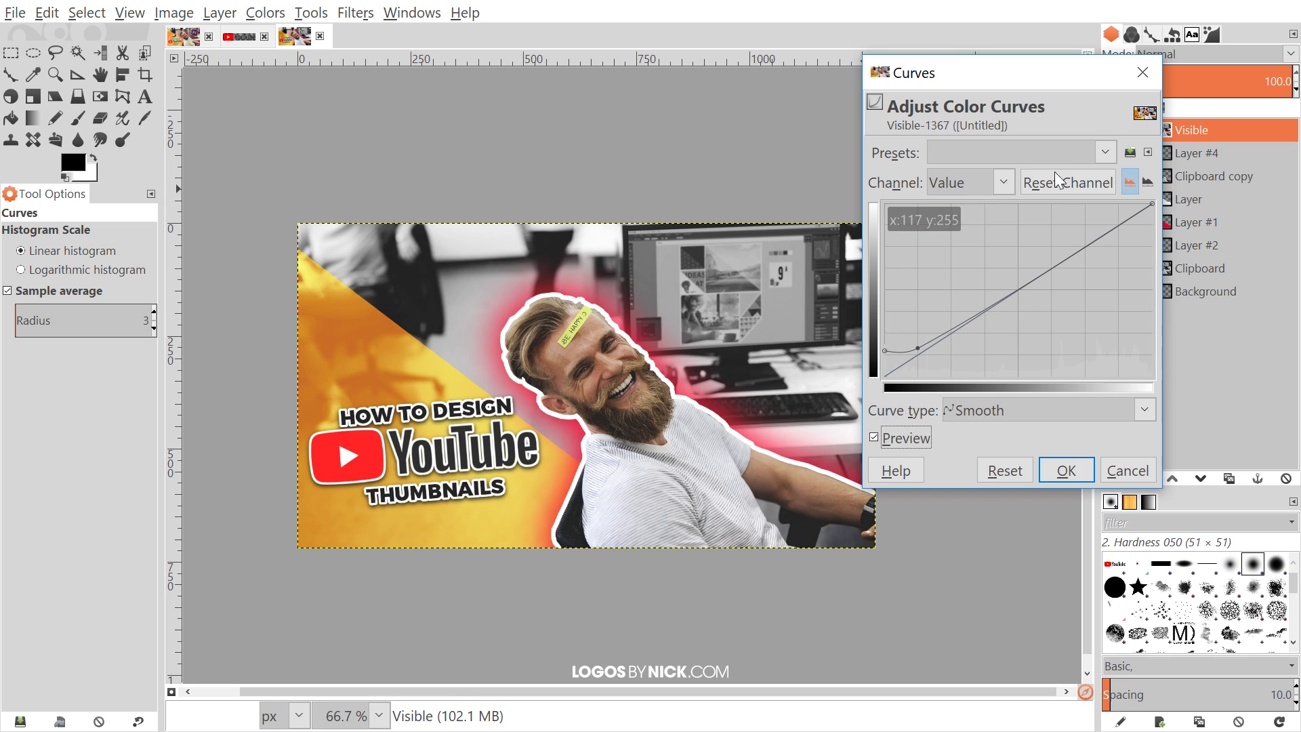
In the Blue channel, raise the black point and lower the white point, then apply the curves.
{"action": "left_click", "coordinate": [1003, 182]}
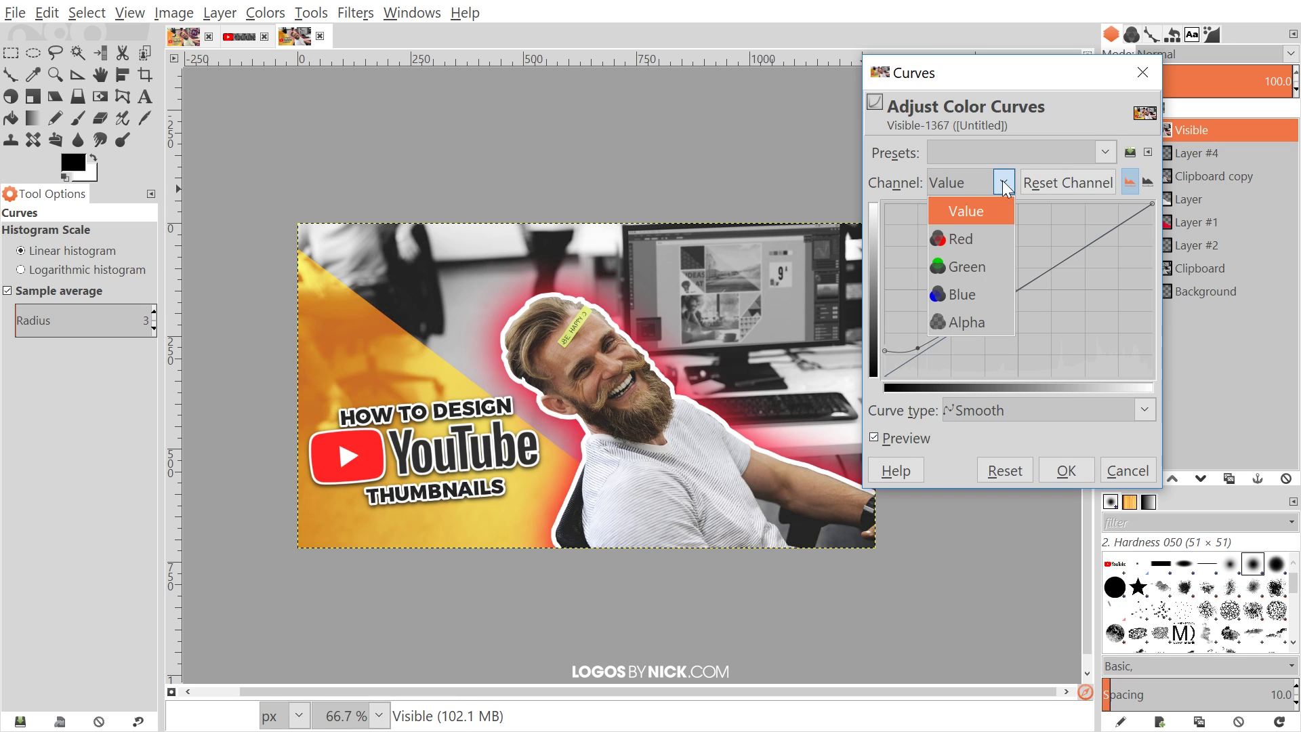
{"action": "left_click", "coordinate": [959, 295]}
{"action": "left_click_drag", "start_coordinate": [885, 376], "coordinate": [885, 346]}
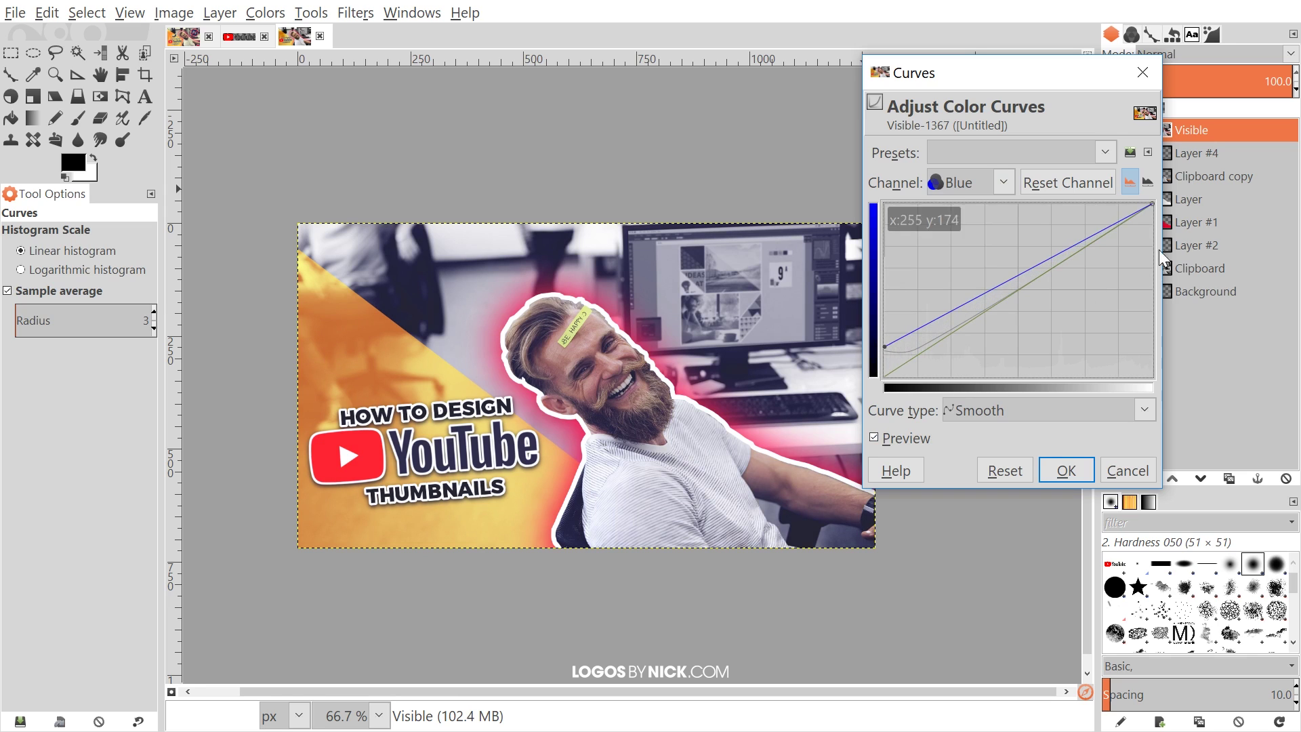
{"action": "left_click_drag", "start_coordinate": [1152, 204], "coordinate": [1172, 237]}
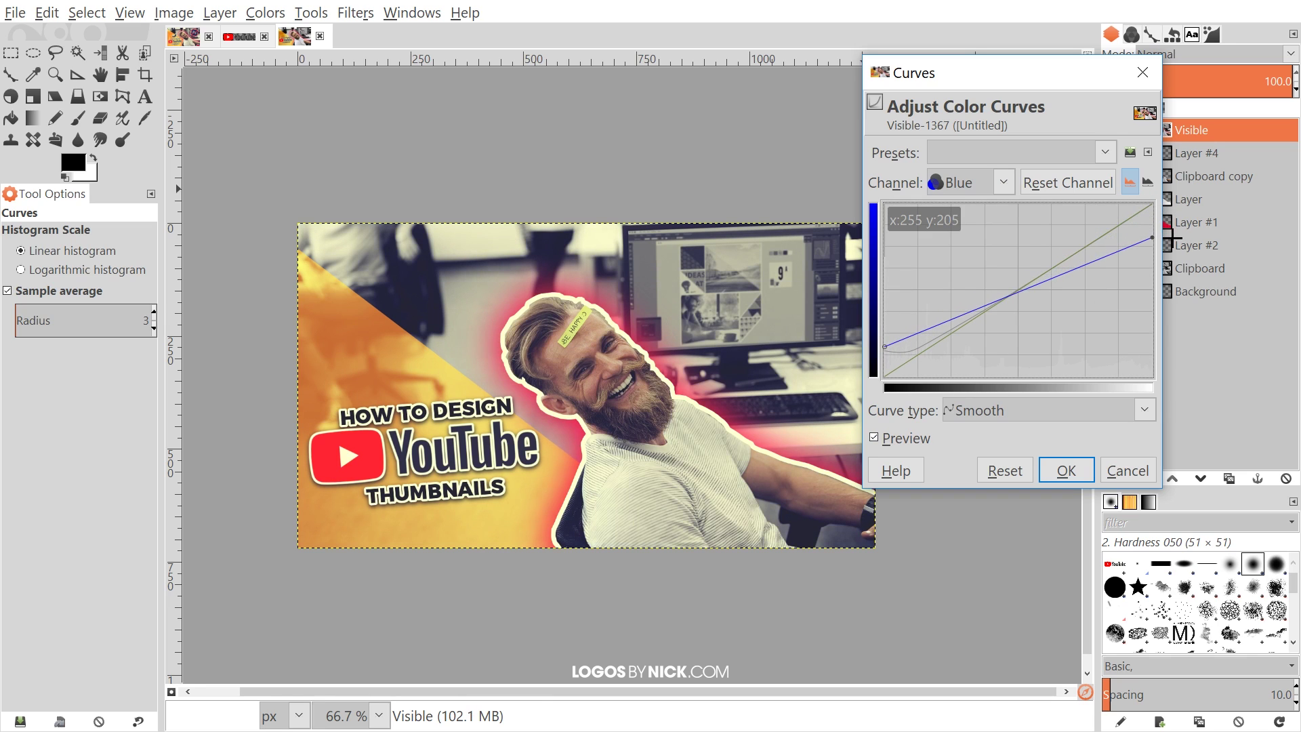
{"action": "left_click", "coordinate": [873, 437]}
{"action": "left_click", "coordinate": [874, 438]}
{"action": "left_click", "coordinate": [874, 437]}
{"action": "left_click", "coordinate": [873, 437]}
{"action": "left_click", "coordinate": [883, 349]}
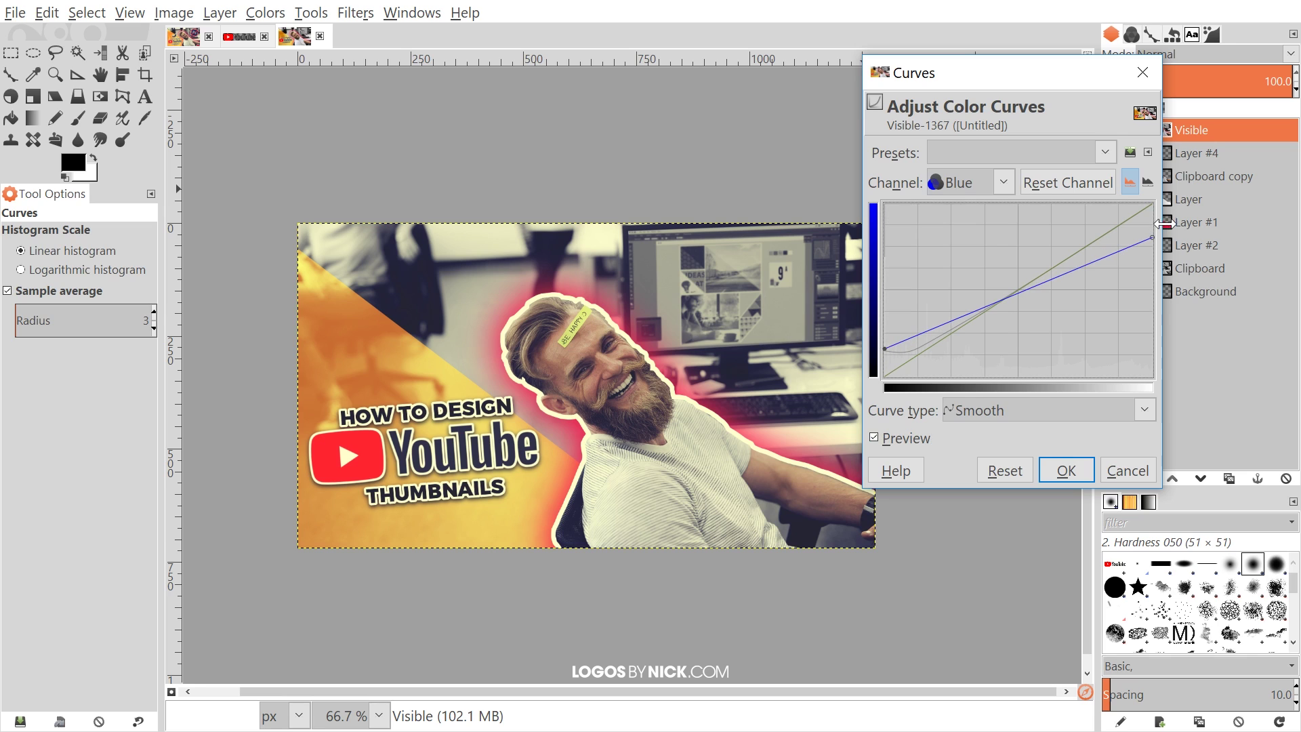
{"action": "left_click", "coordinate": [1061, 468]}
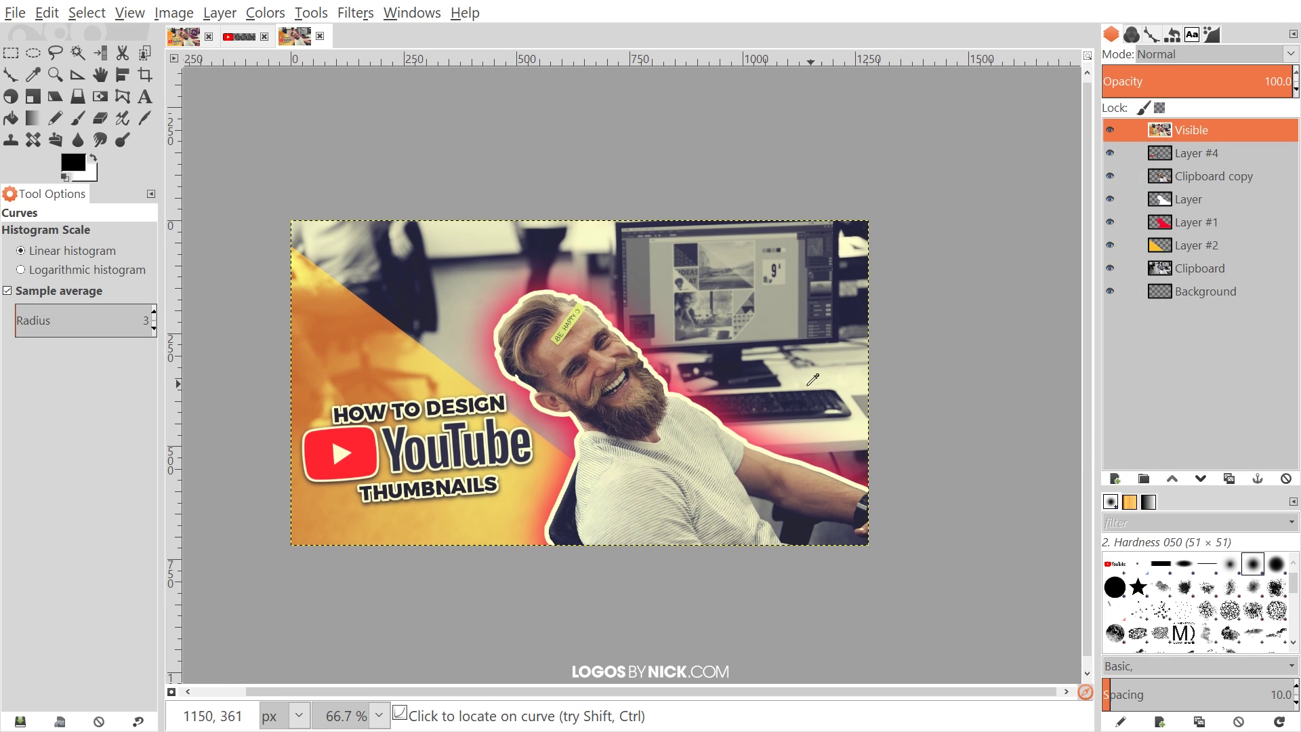
Toggle the graded Visible layer off and on to compare it with the original.
{"action": "left_click", "coordinate": [1108, 129]}
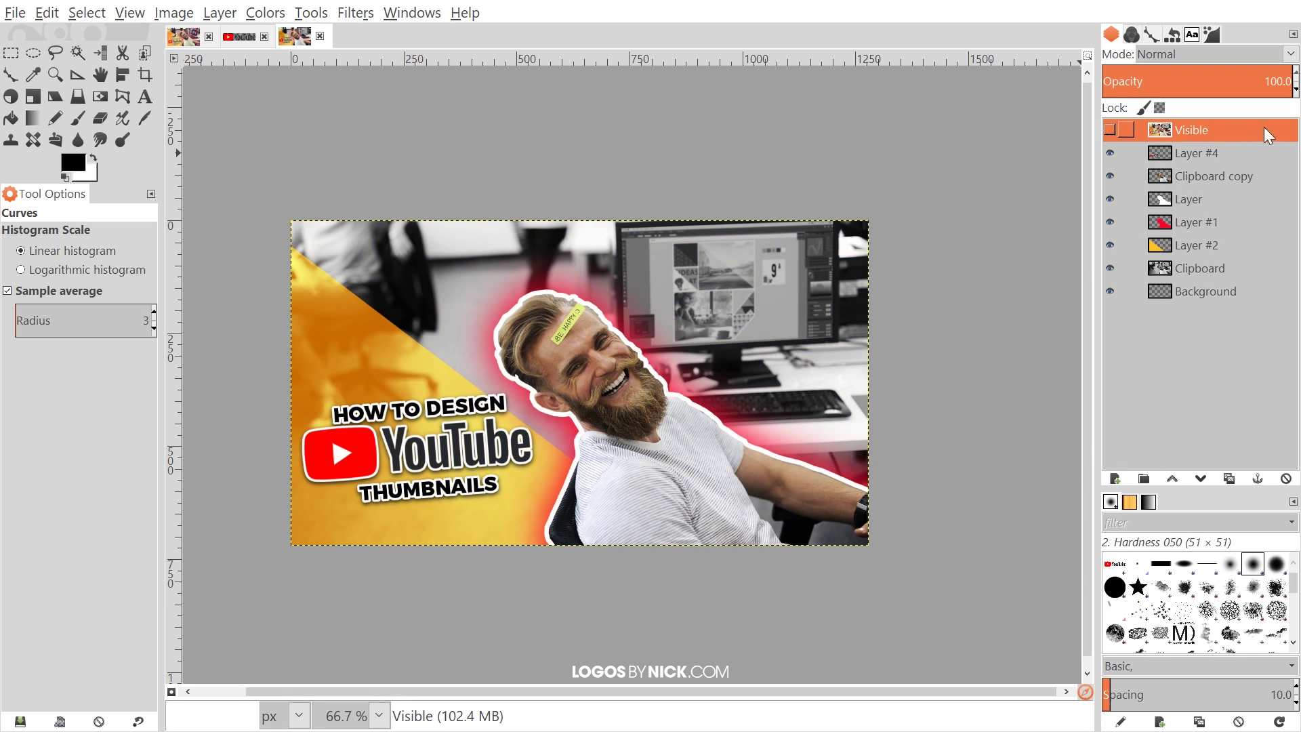
{"action": "left_click", "coordinate": [1110, 130]}
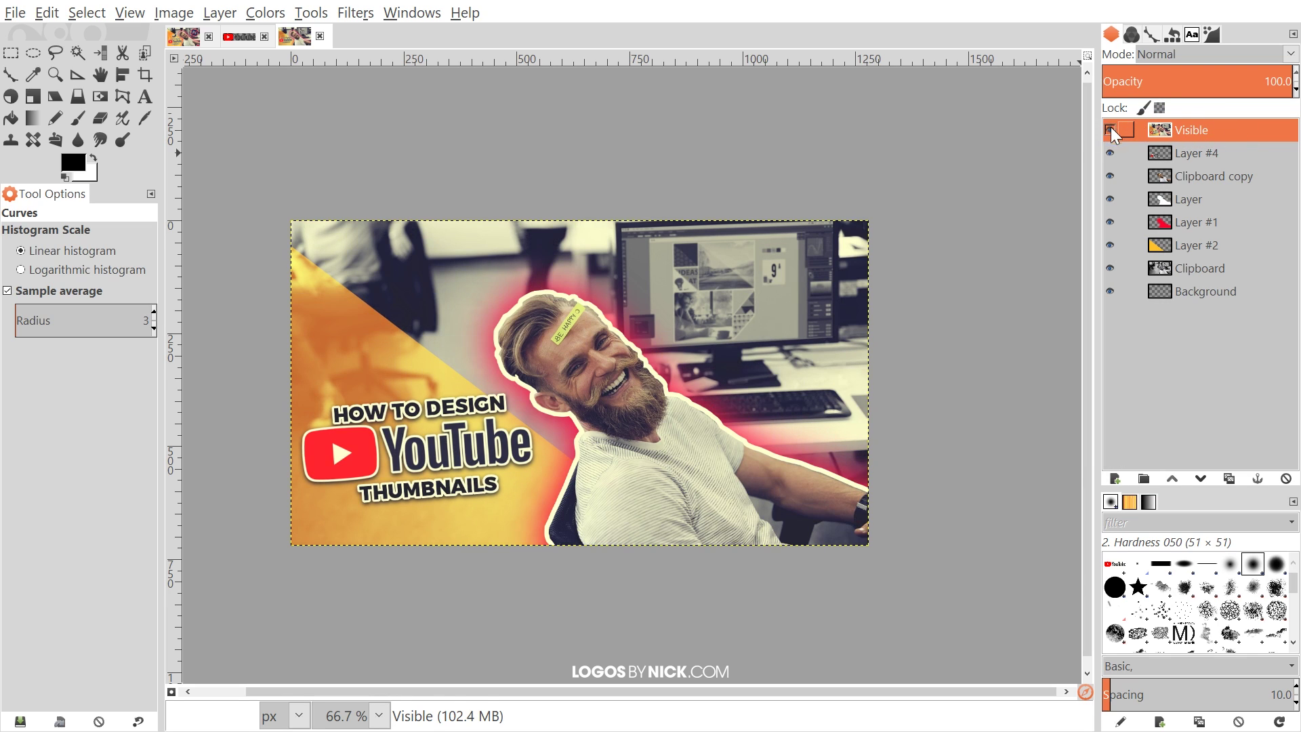
{"action": "left_click", "coordinate": [15, 13]}
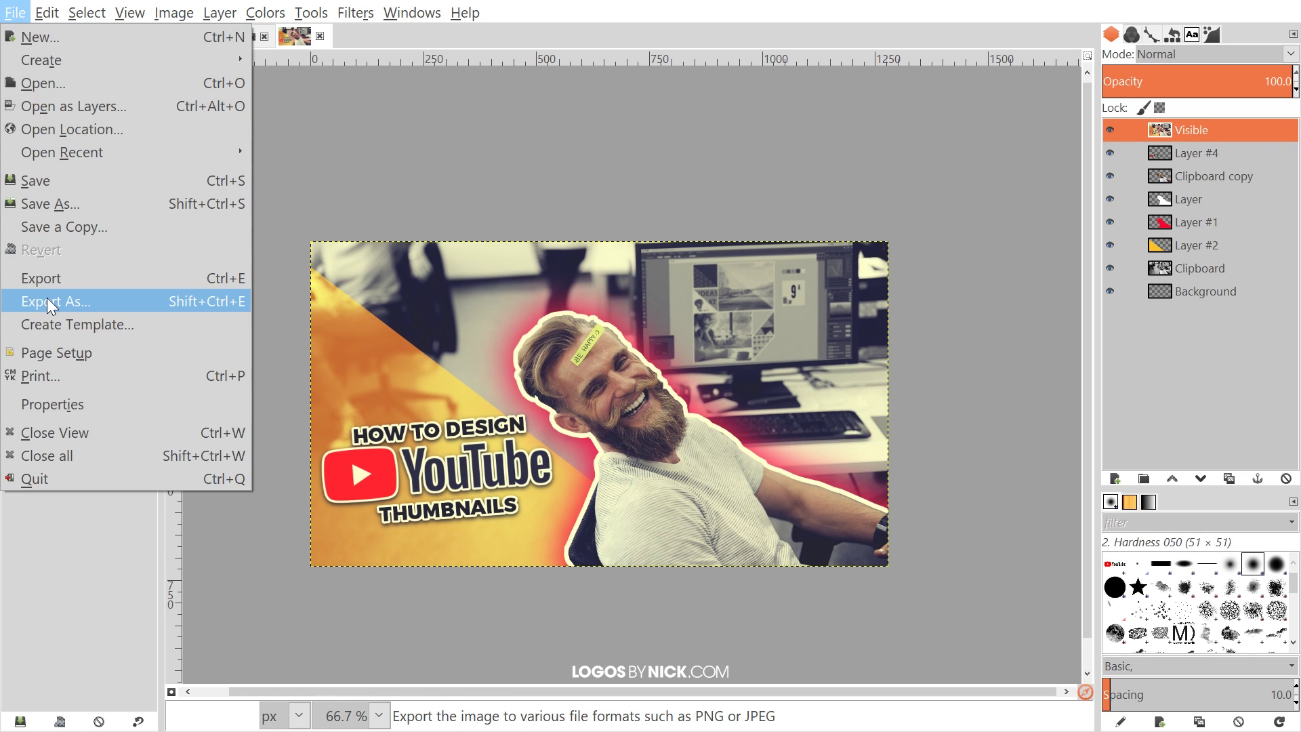
{"action": "left_click", "coordinate": [27, 15]}
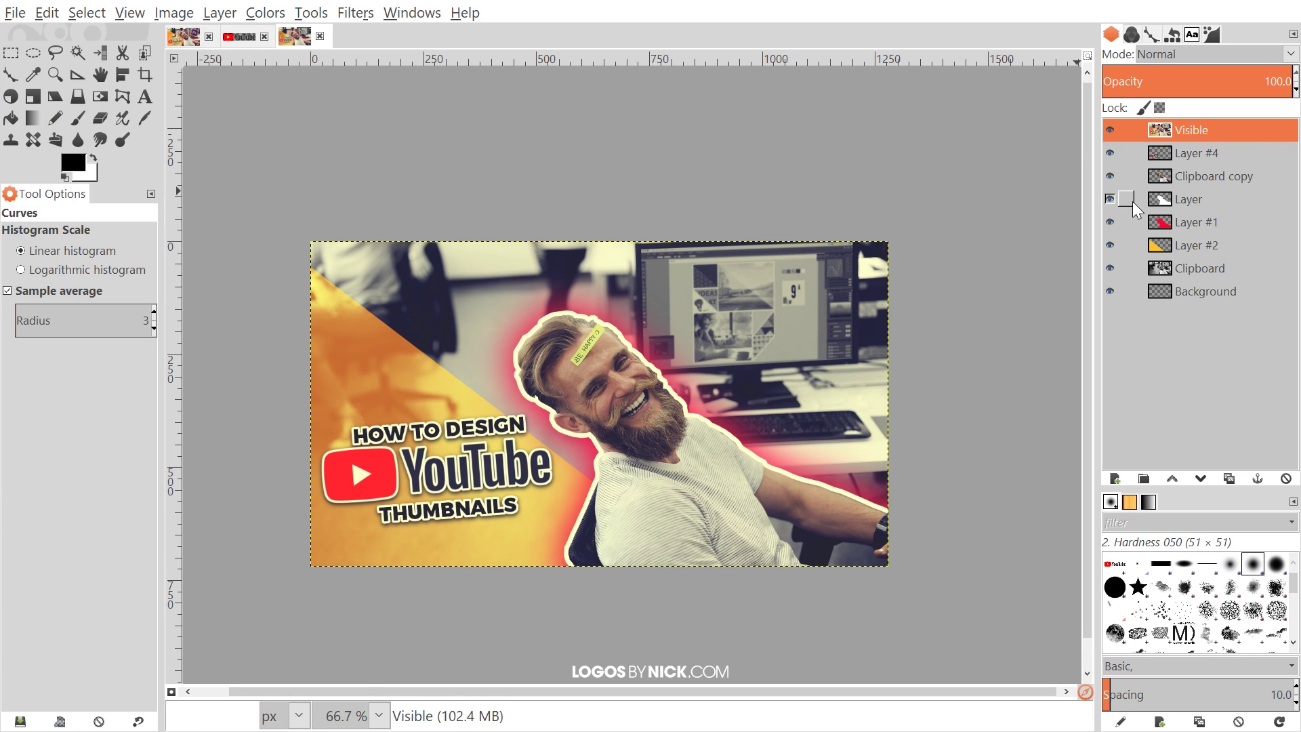